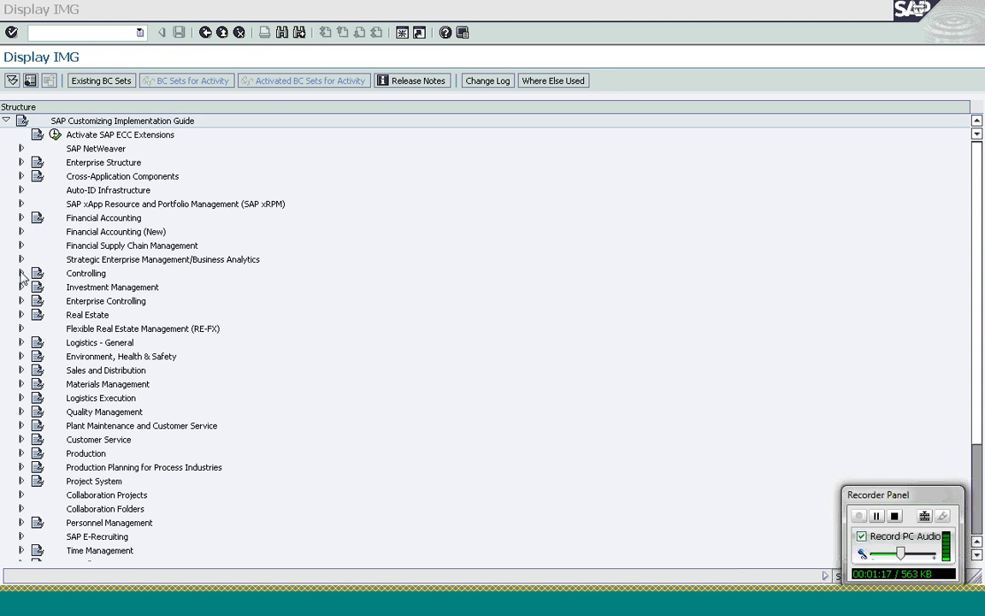
Open Define Pricing Procedure Determination from Sales and Distribution > Basic Functions > Pricing > Pricing Control > Define And Assign Pricing Procedures.
left_click(21, 370)
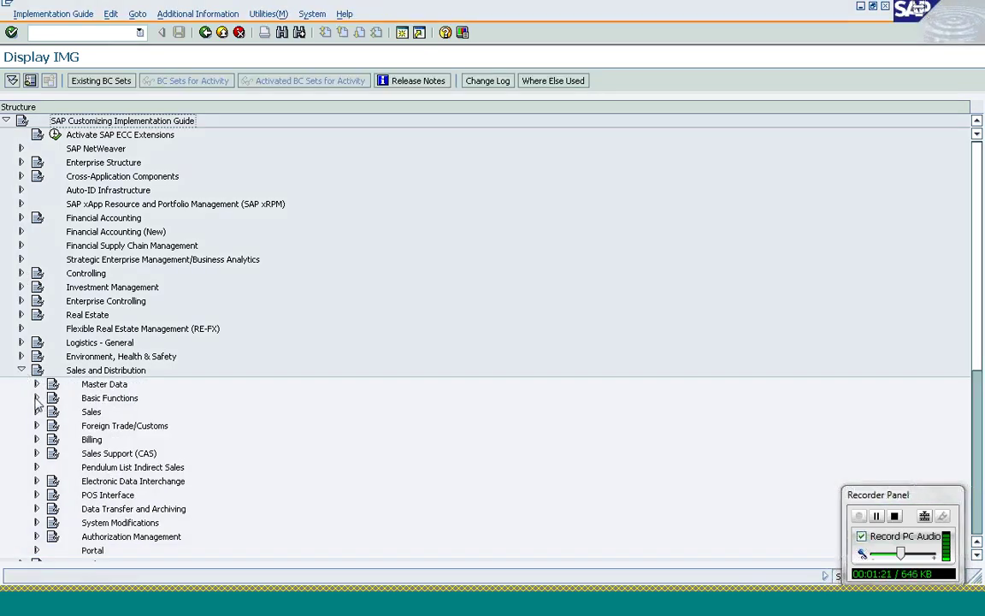
left_click(36, 398)
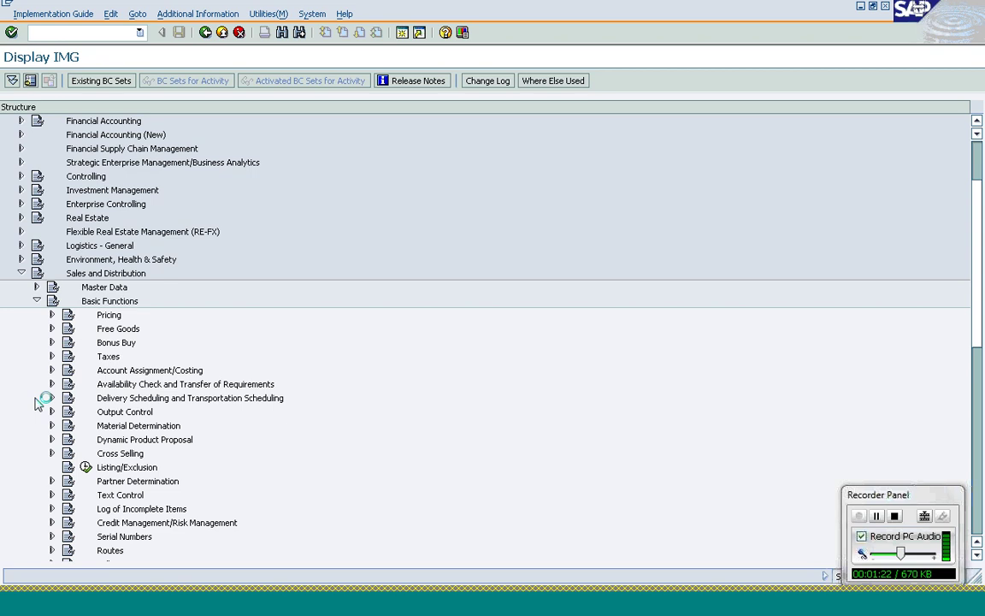
left_click(52, 314)
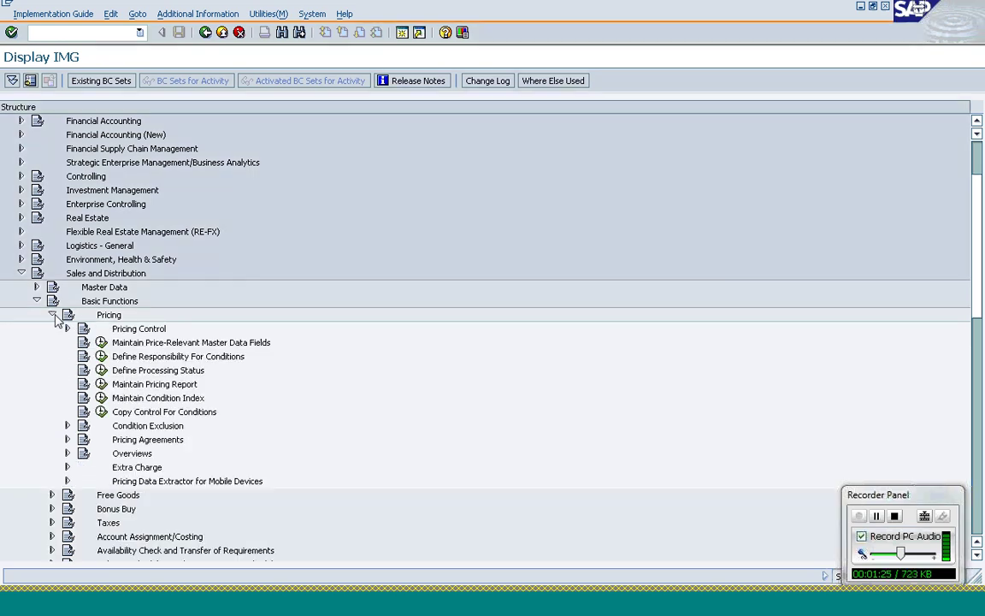
left_click(67, 328)
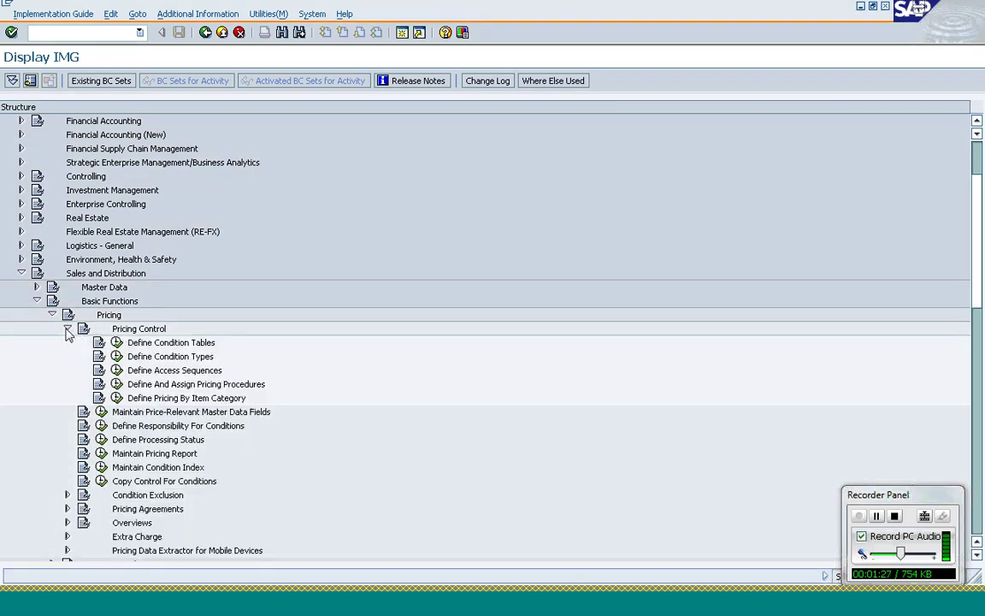
left_click(117, 384)
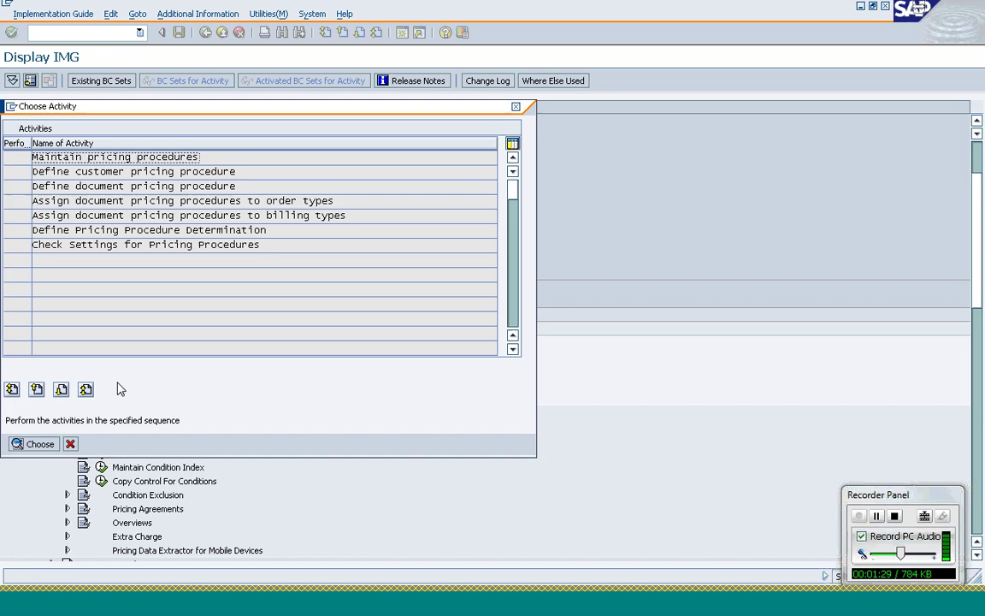
double_click(149, 230)
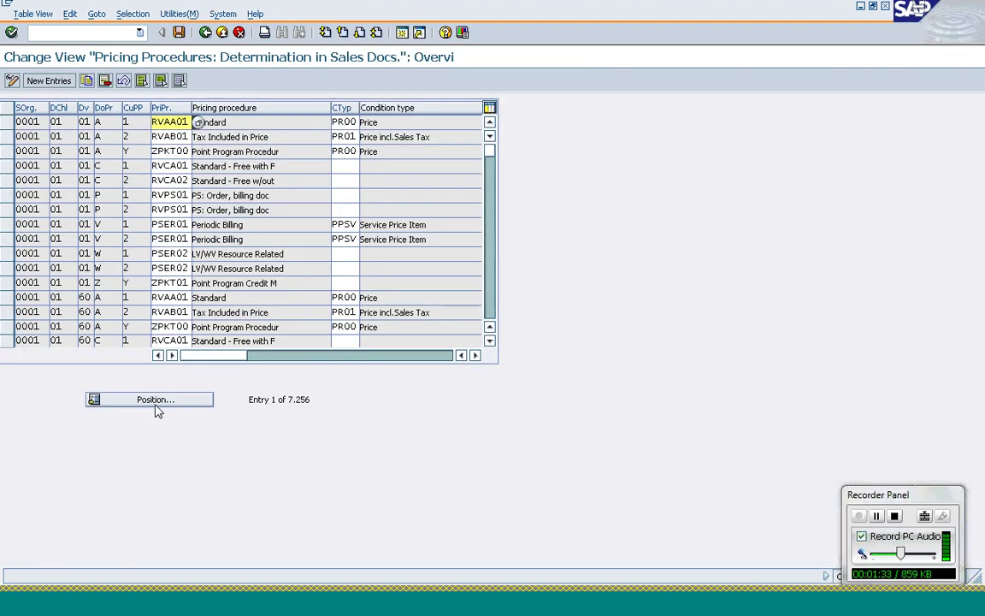
Position the table at sales organization 1000, distribution channel 10, division 00, document pricing procedure A and customer pricing procedure 1.
left_click(156, 405)
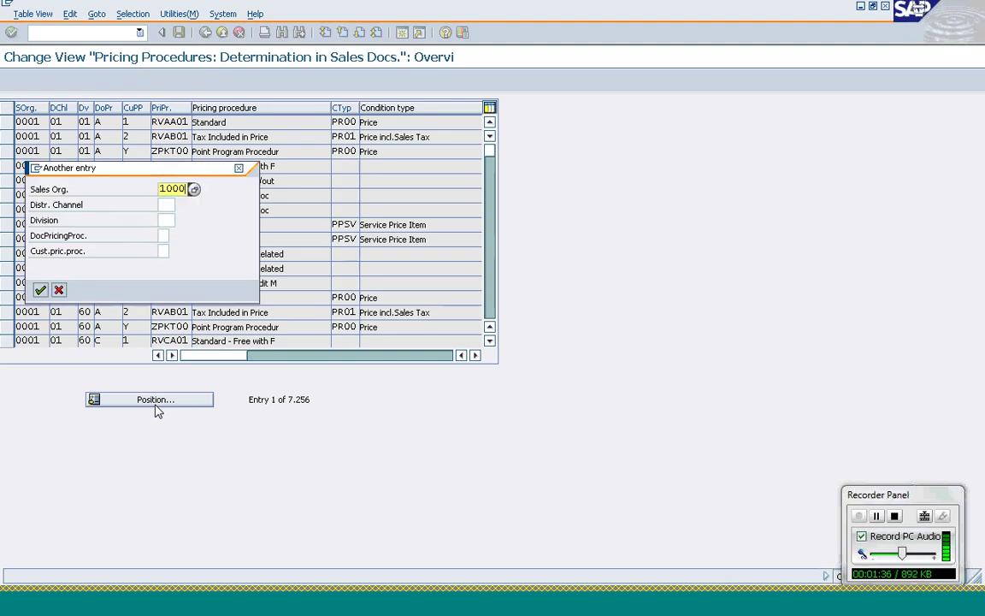
type("10")
key("Tab")
type("00")
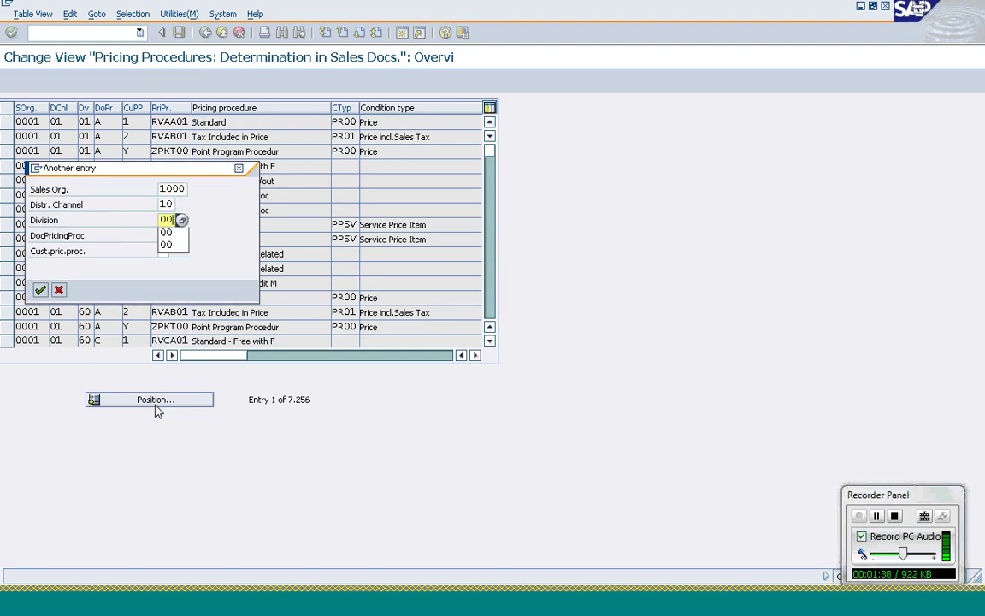
key("Tab")
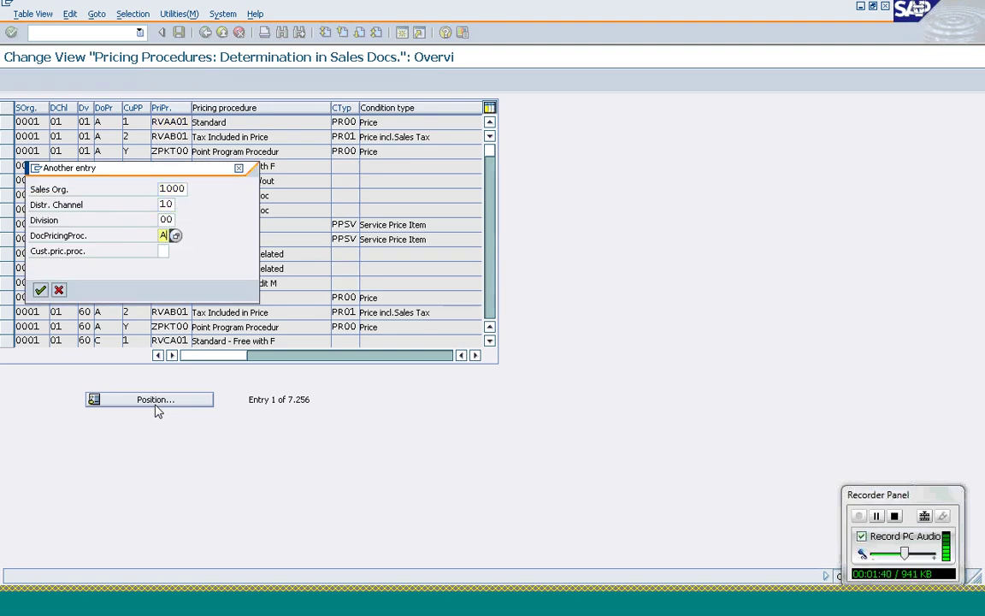
type("A")
key("Tab")
type("1")
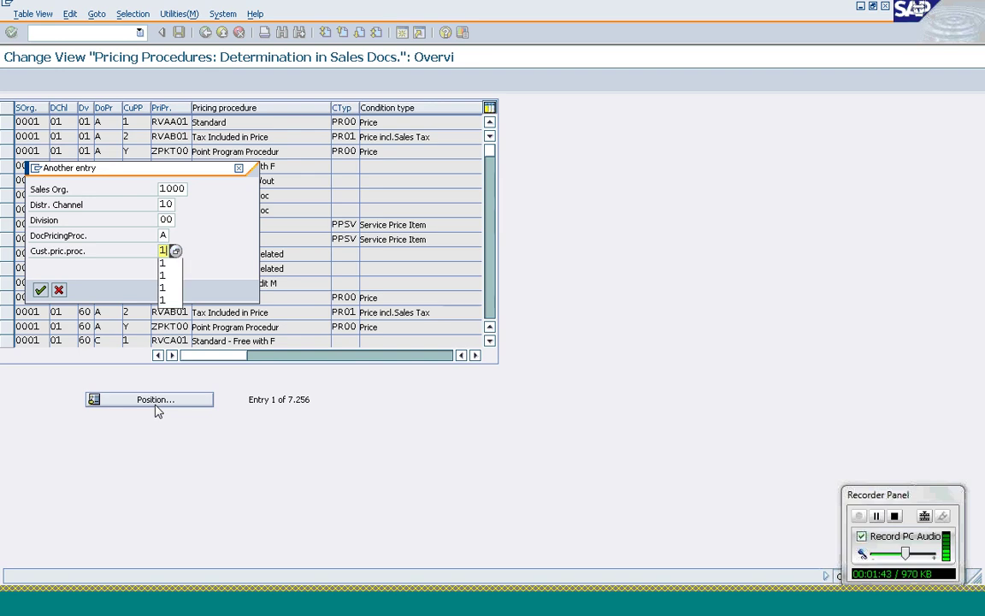
key("Return")
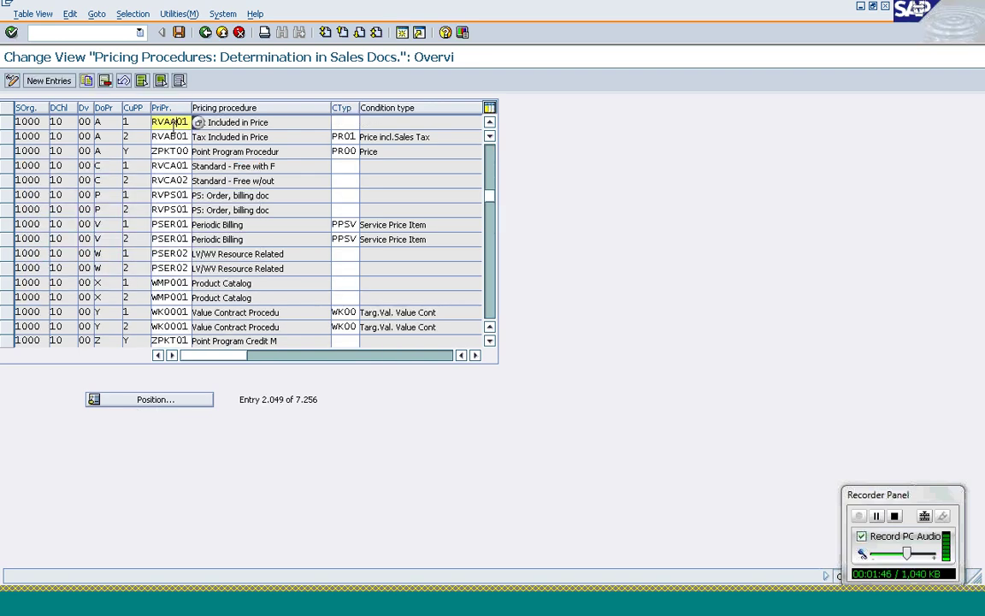
Assign condition type PR00 to the RVAA01 entry in the first row and save it under the proposed customizing request.
key("Tab")
type("P")
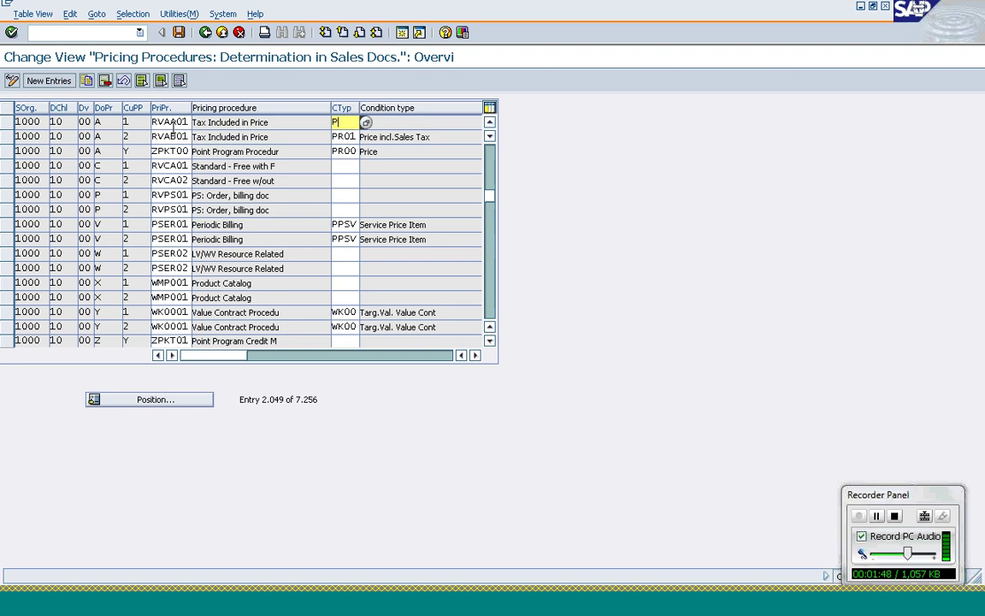
type("R00")
key("Return")
key("ctrl+s")
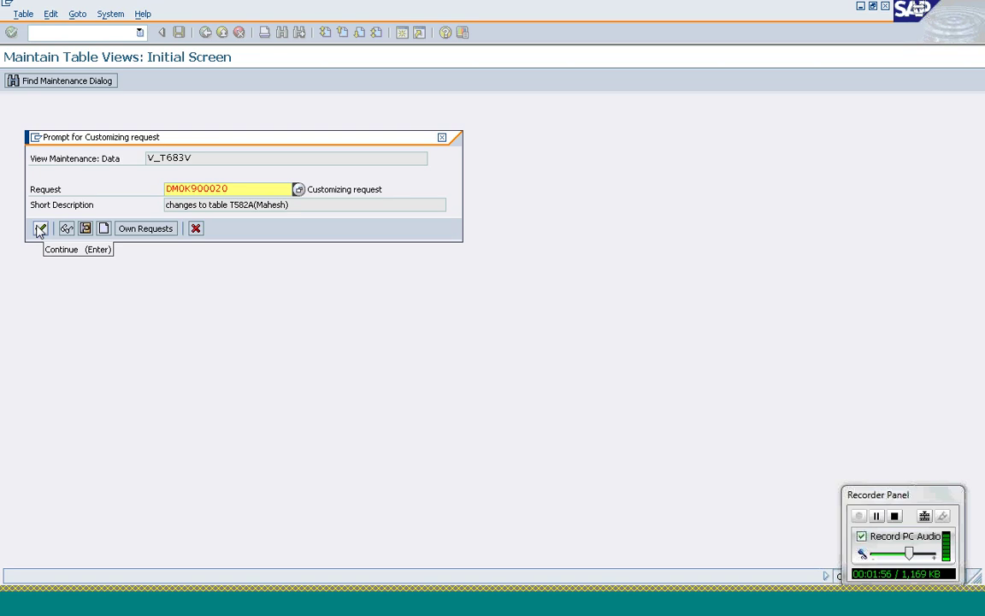
left_click(40, 229)
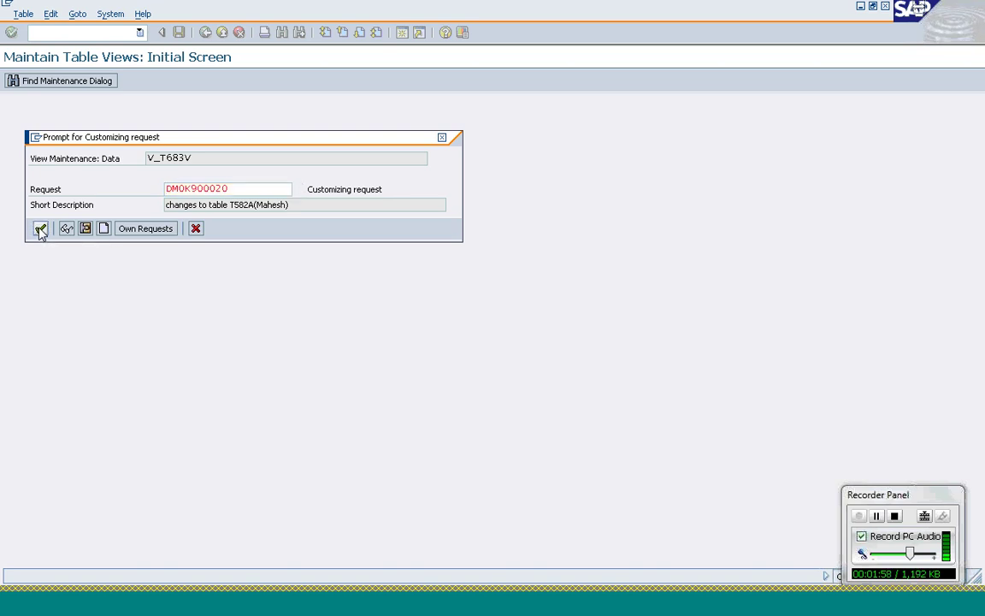
Return to the IMG structure and open the activity list for Define Condition Types.
left_click(205, 33)
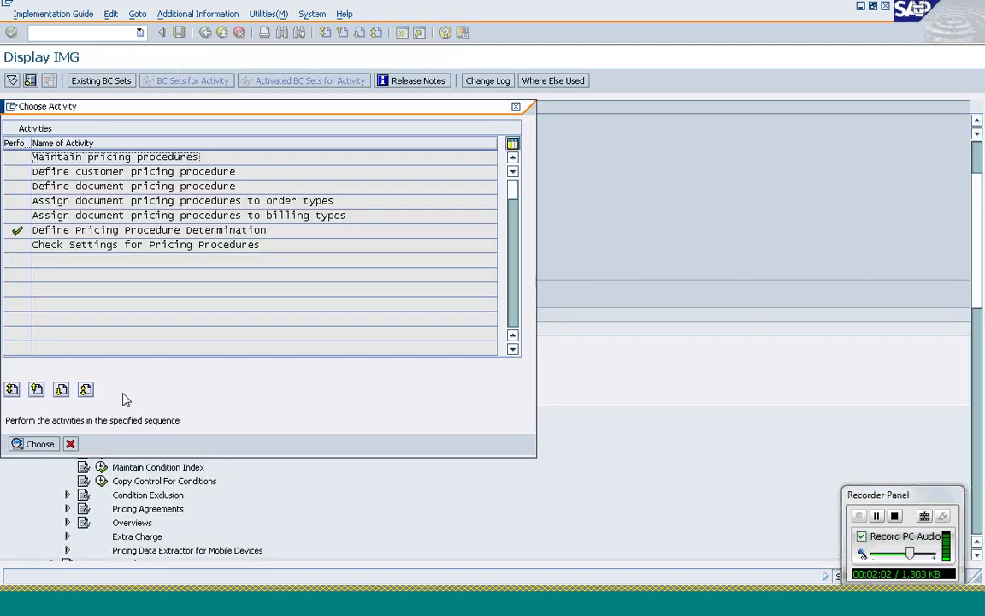
left_click(72, 446)
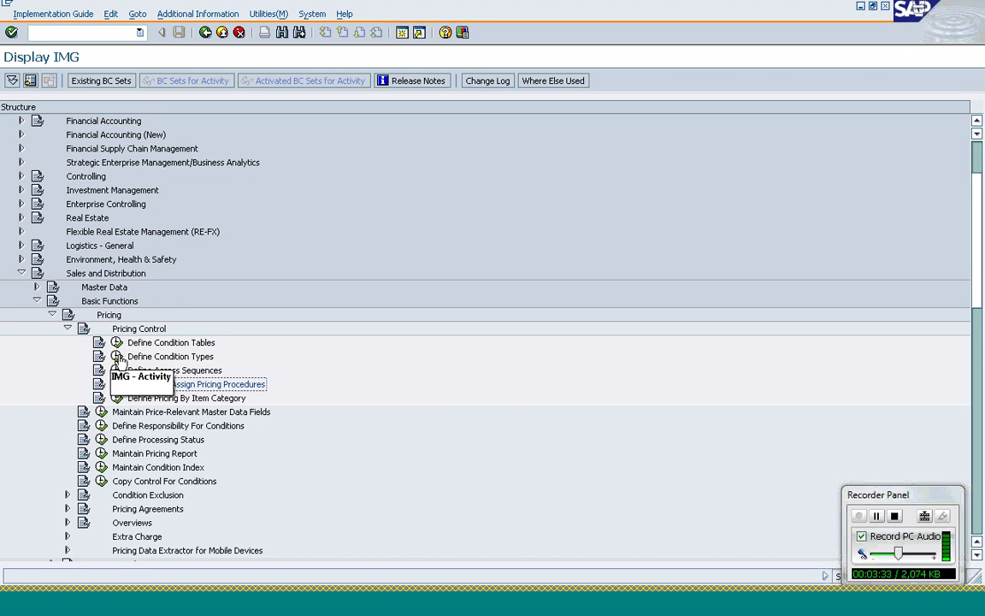
left_click(118, 357)
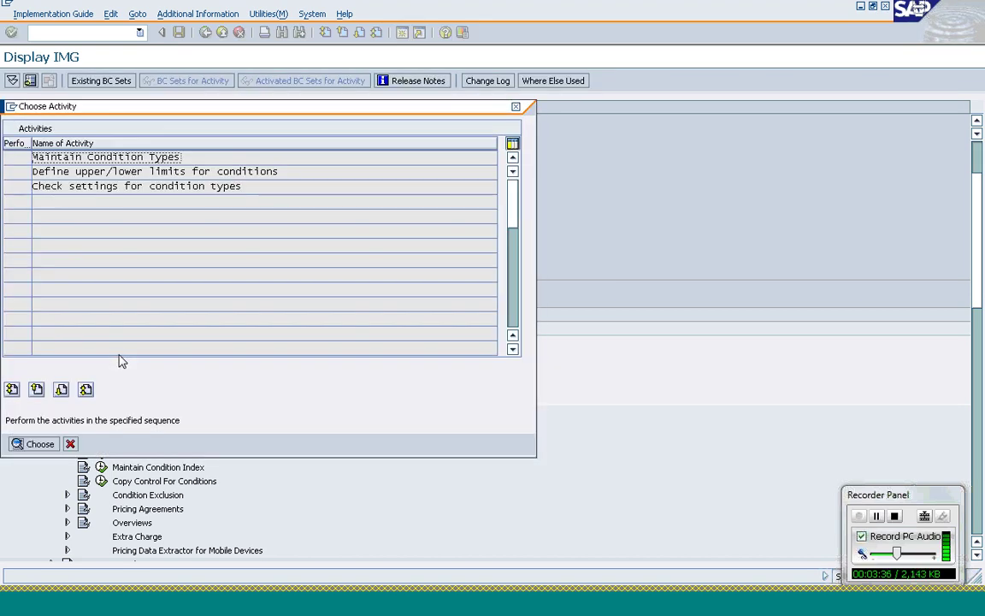
Switch to the SAP Easy Access session and start a sales order of type OR in transaction VA01.
left_click(275, 605)
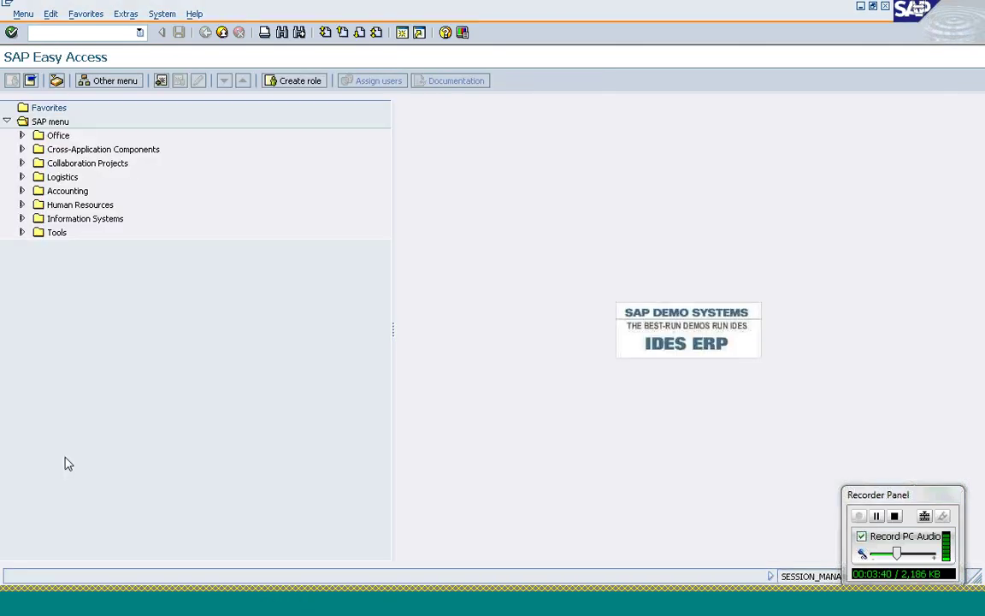
type("va01")
key("Return")
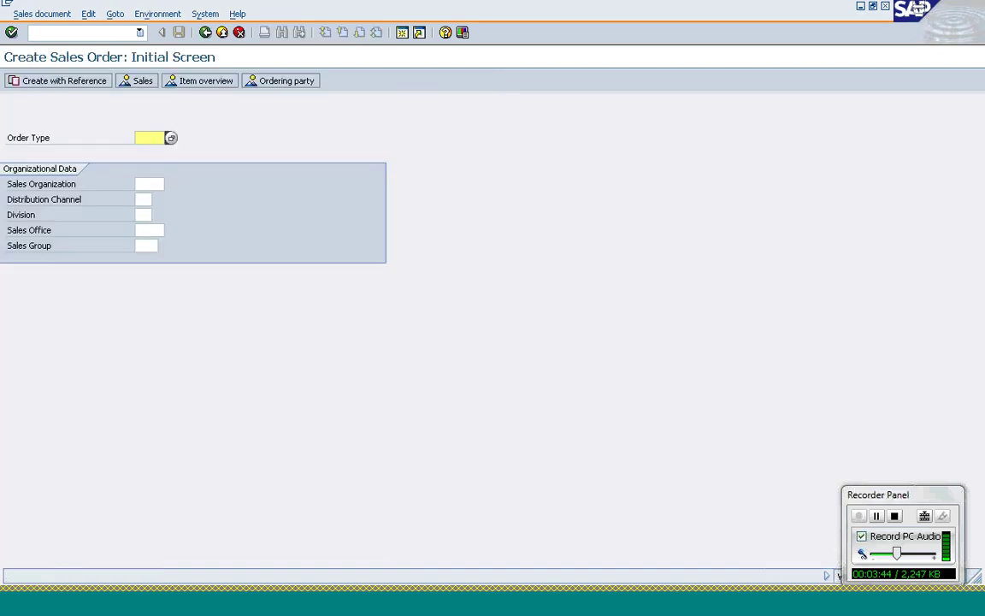
type("OR")
key("Tab")
key("Return")
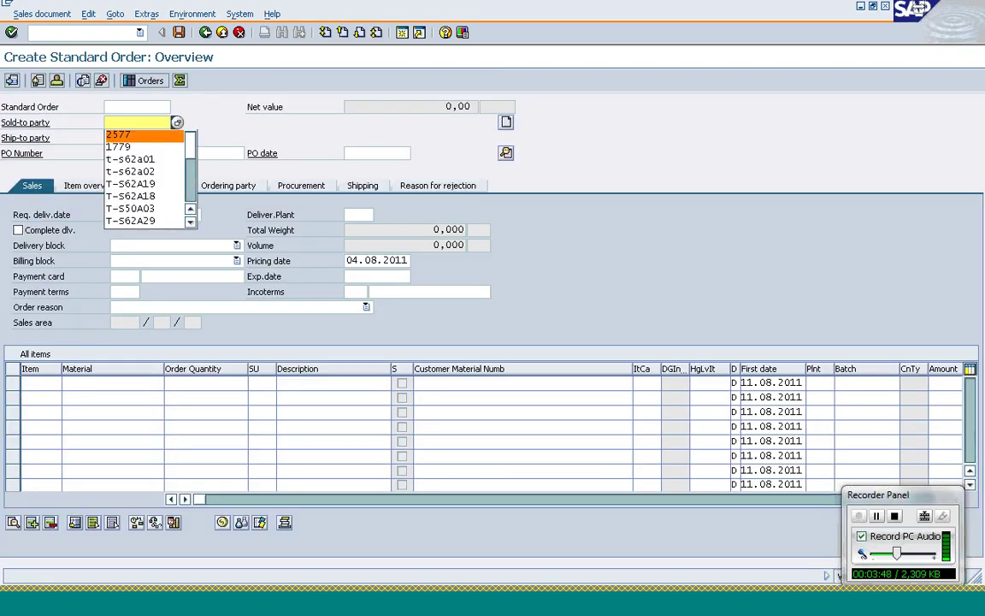
Fill in the sold-to party's customer number and PO number "pricing" for the order, using sales area 1000/10/00.
key("Down")
key("Down")
key("Return")
key("Tab")
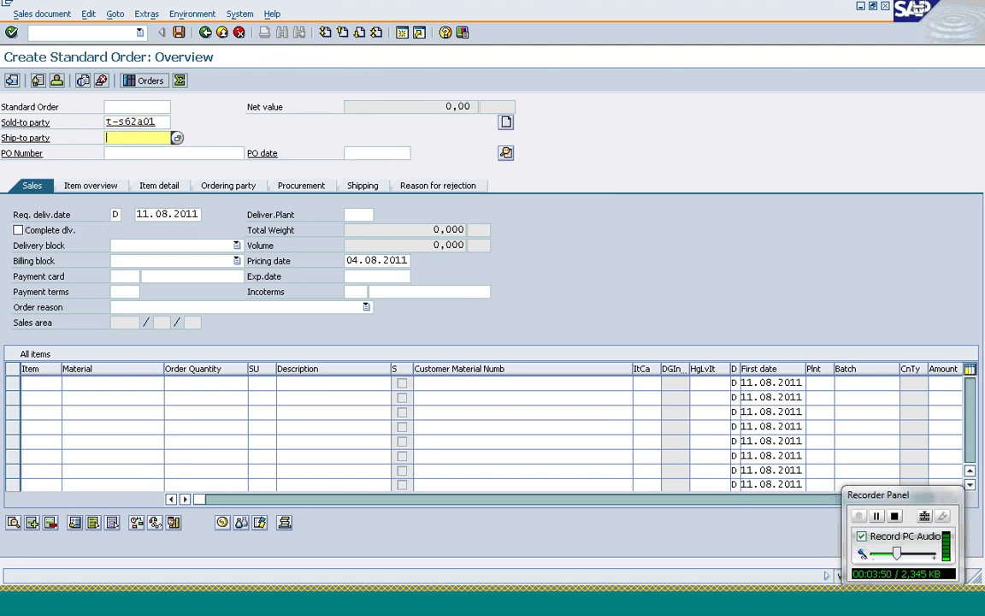
key("Tab")
key("Down")
key("Return")
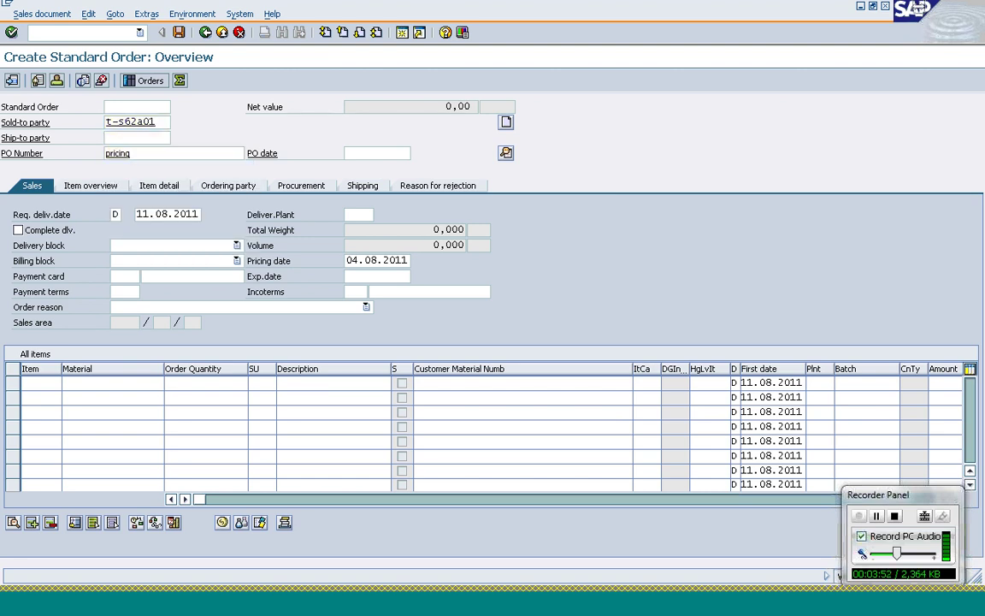
key("Return")
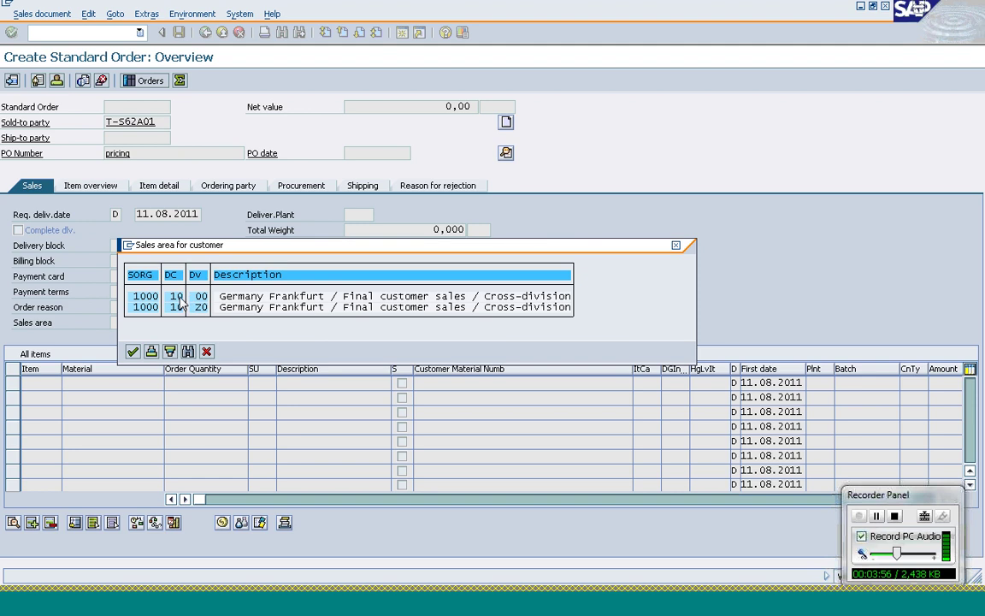
Add material T-AT101 with an order quantity of 1 as the first order item.
left_click(86, 383)
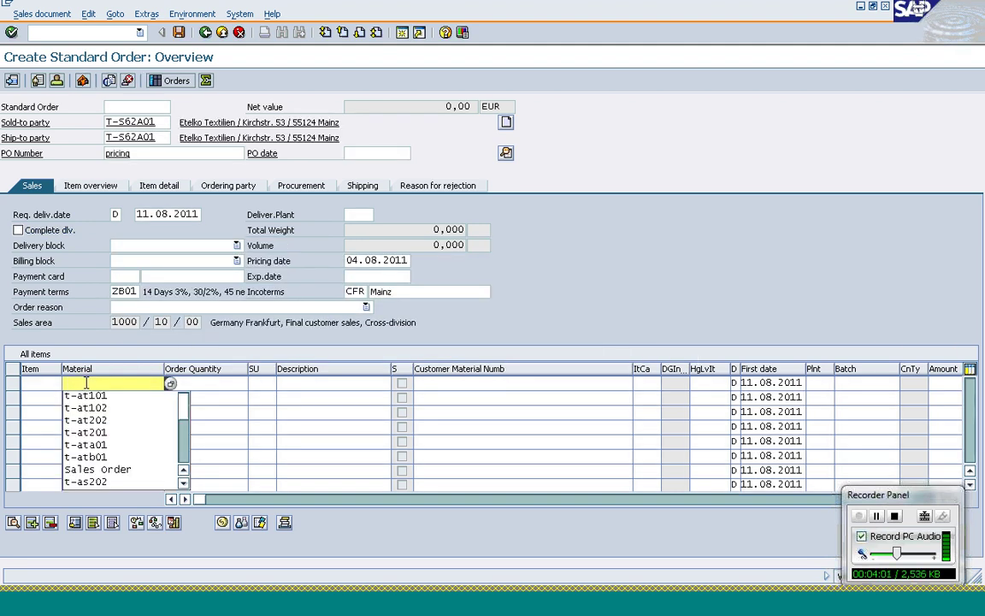
key("Down")
key("Tab")
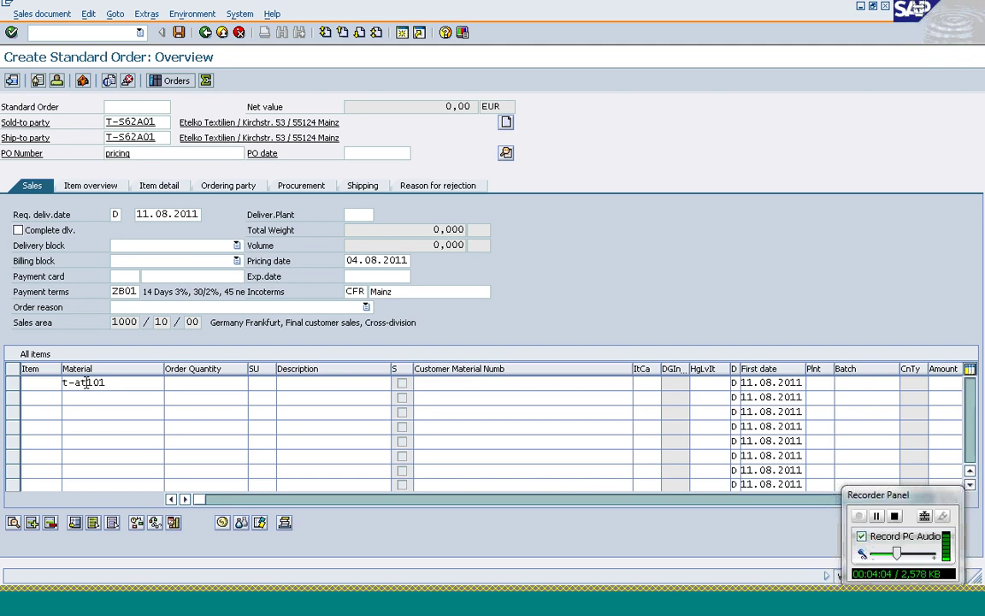
key("Return")
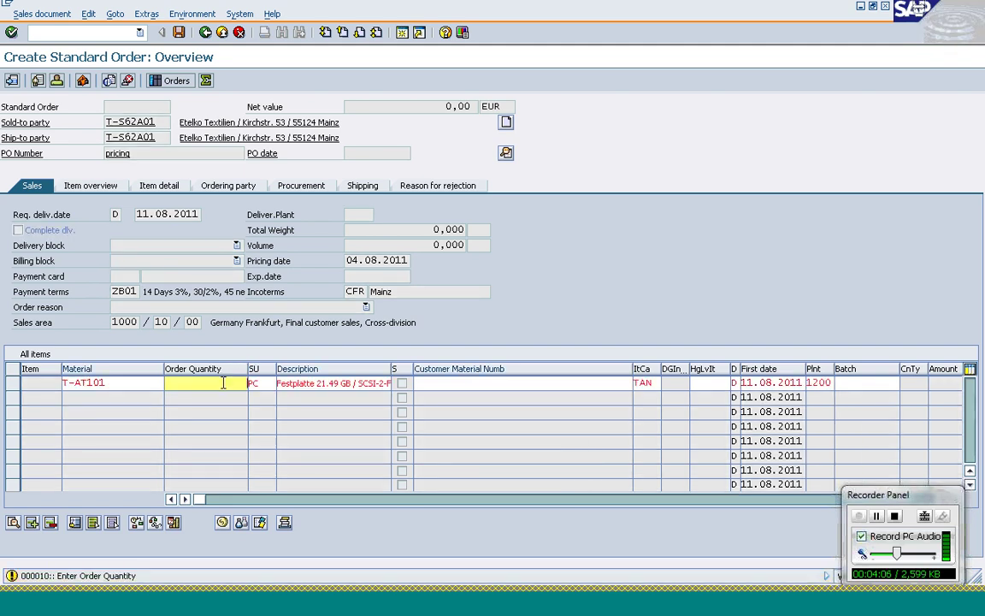
left_click(222, 383)
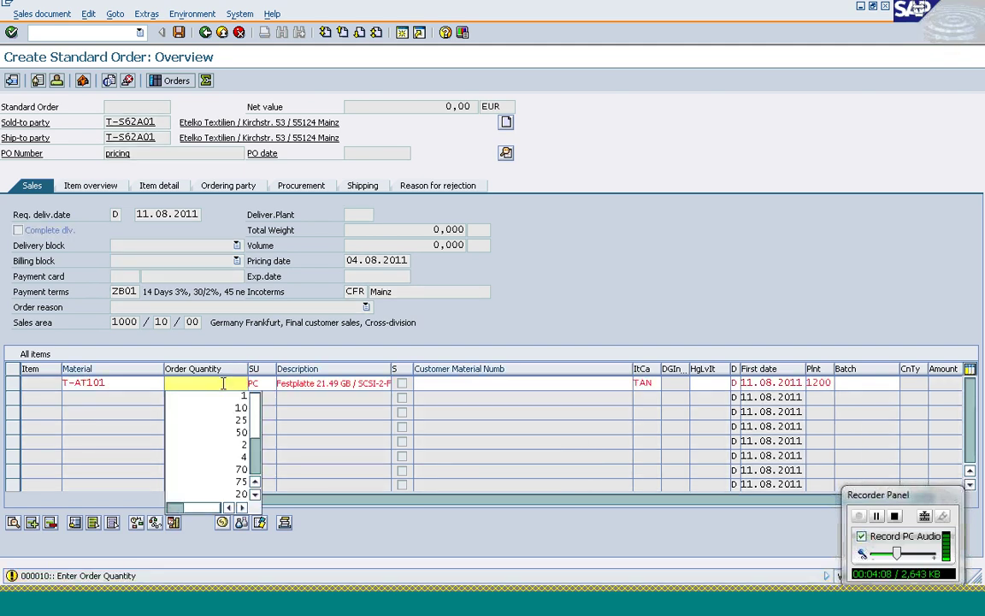
left_click(224, 395)
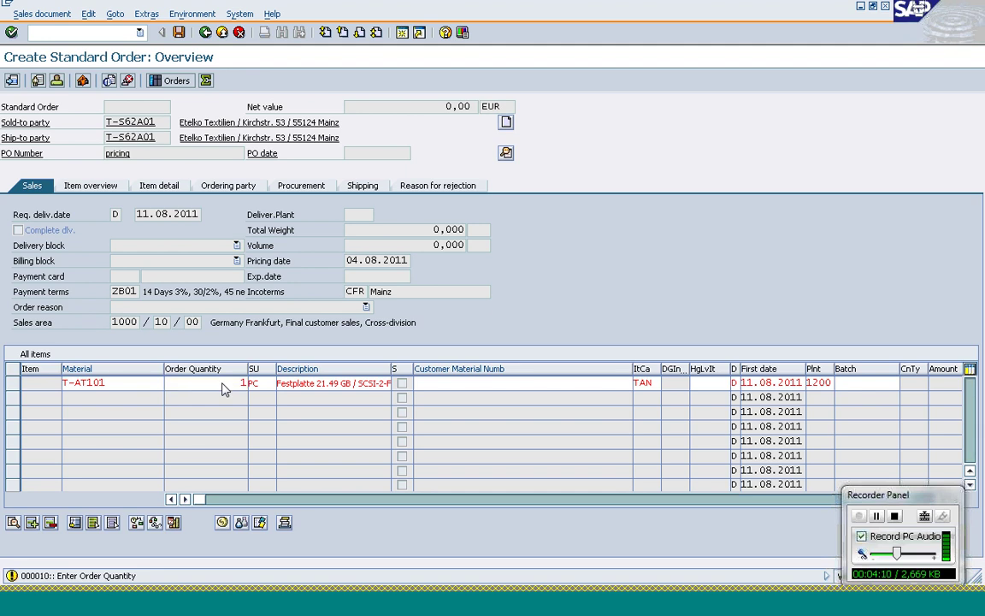
key("Return")
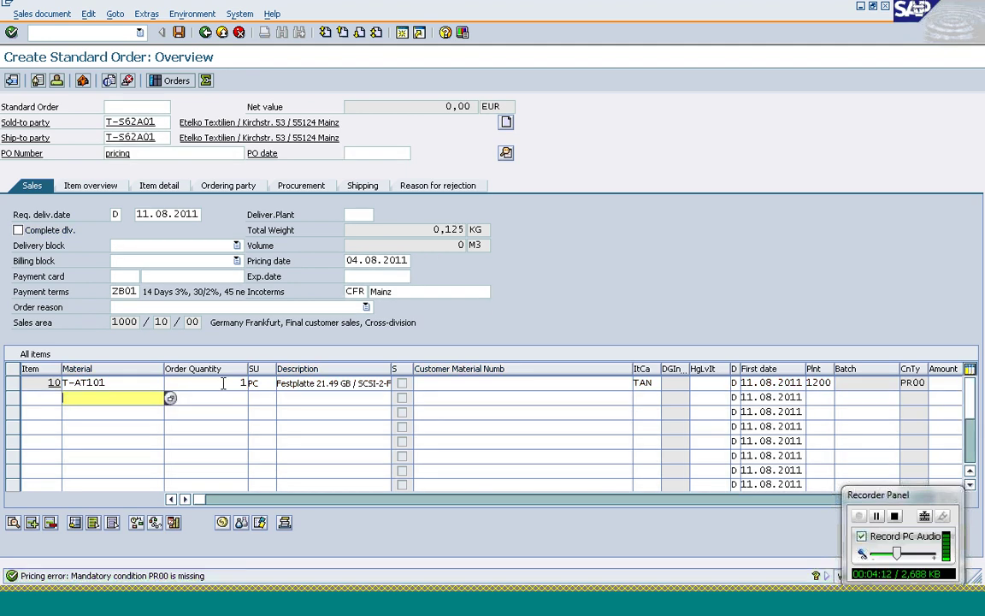
Add condition type PR00 with an amount of 395 EUR to item 10's pricing conditions and return to the order overview.
left_click(13, 383)
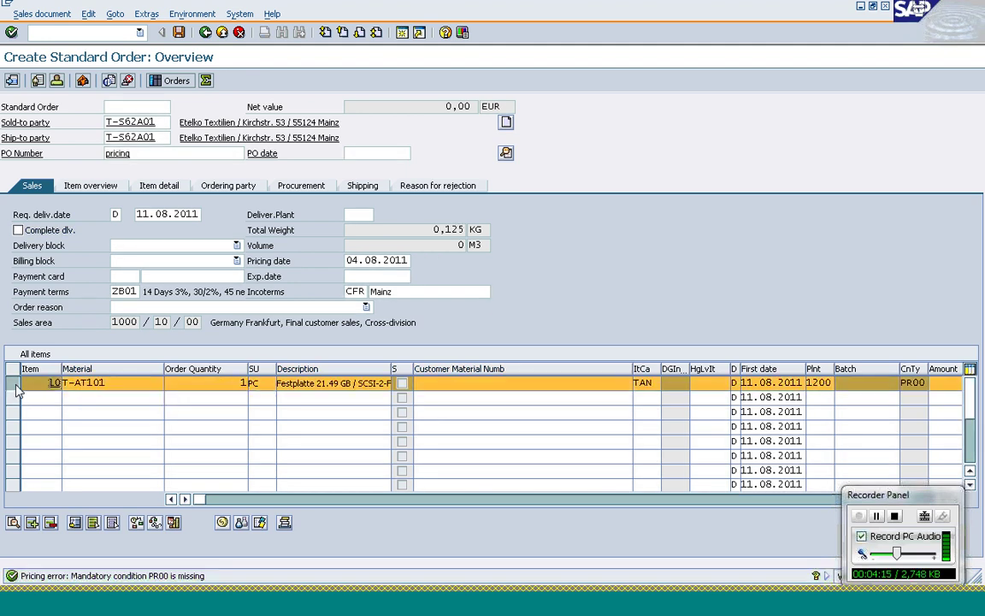
left_click(221, 523)
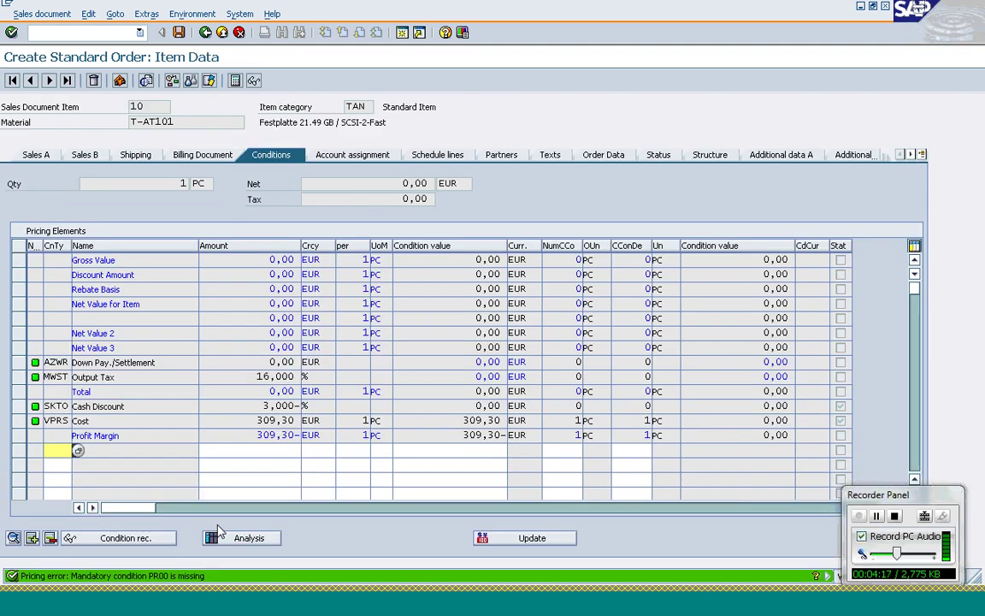
type("pr00")
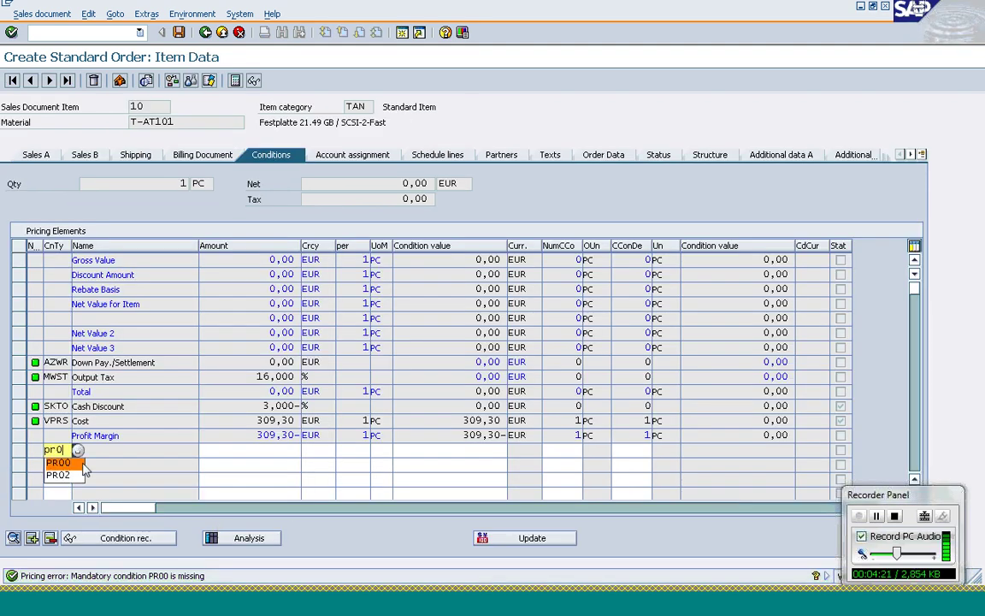
left_click(83, 462)
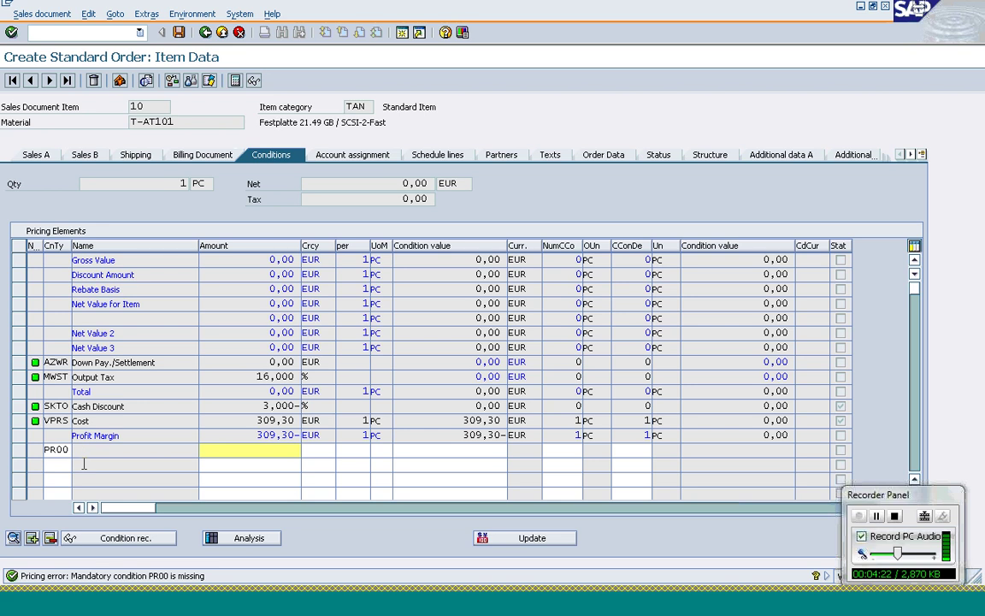
type("395")
key("Return")
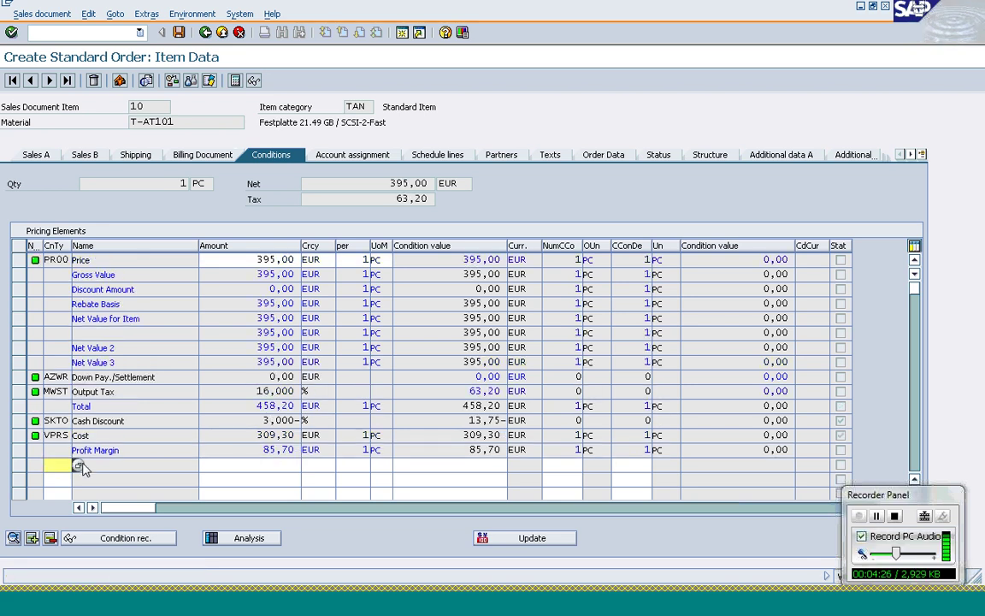
left_click(205, 32)
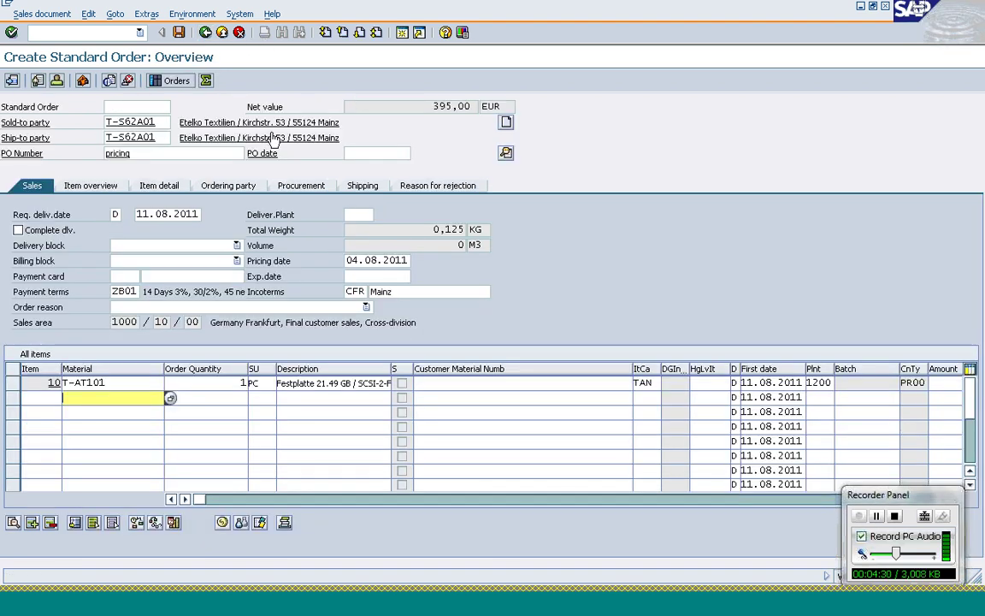
Open item 10's pricing conditions and mark the PR00, AZWR, MWST, SKTO and VPRS lines to review the condition types used.
left_click(12, 382)
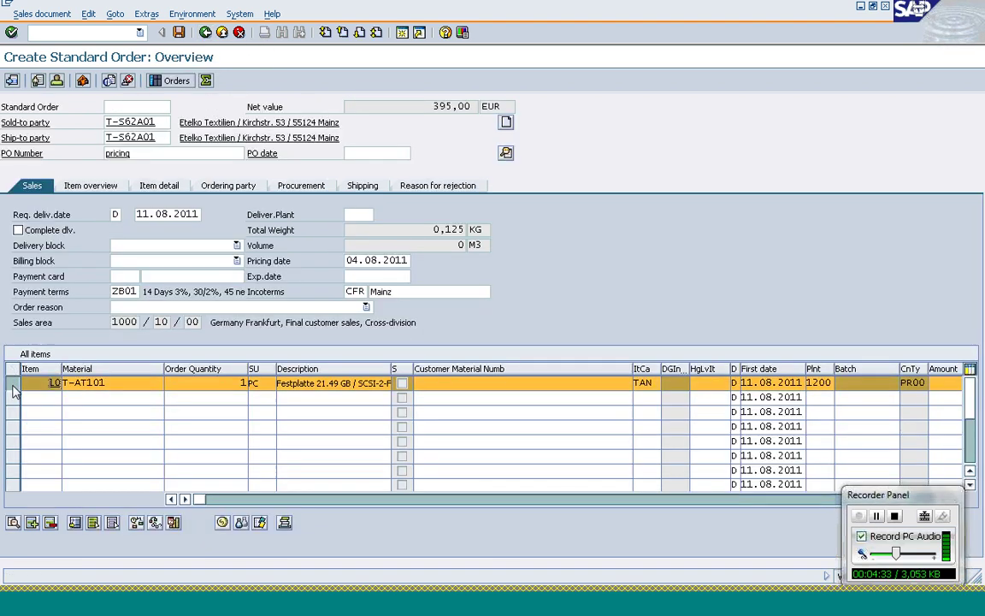
left_click(221, 522)
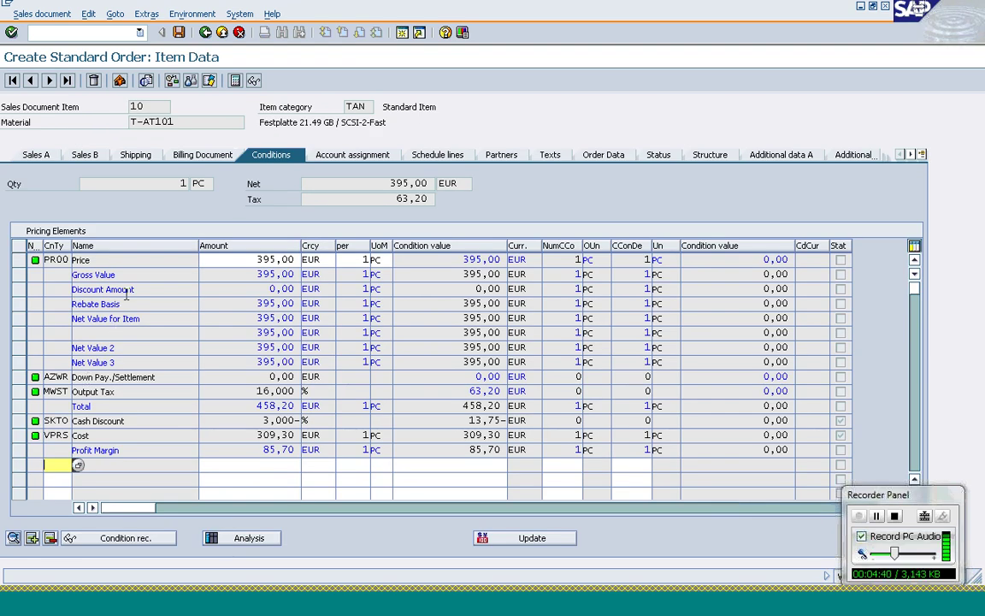
left_click(21, 260)
left_click(49, 538)
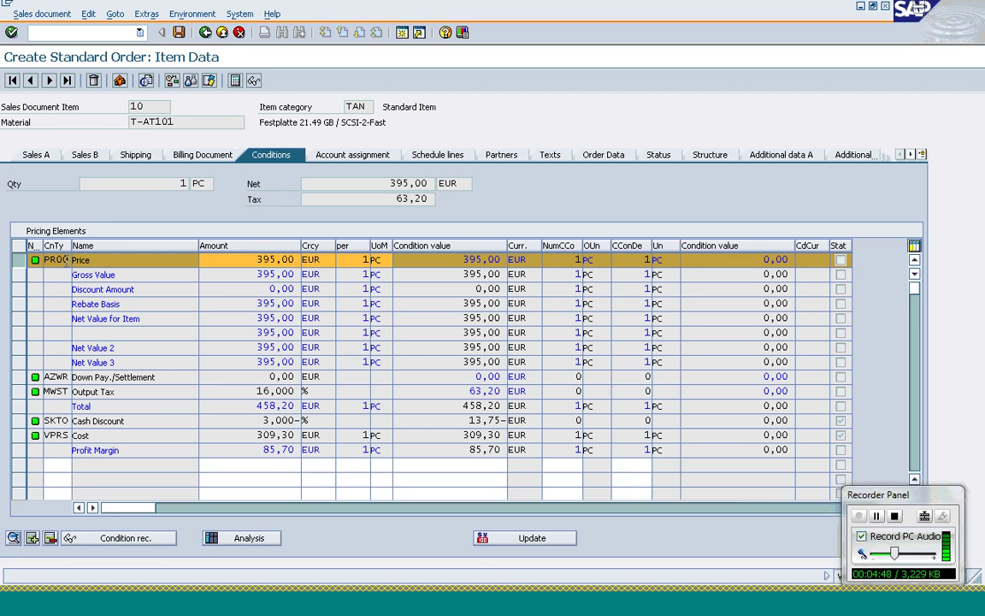
left_click(18, 379)
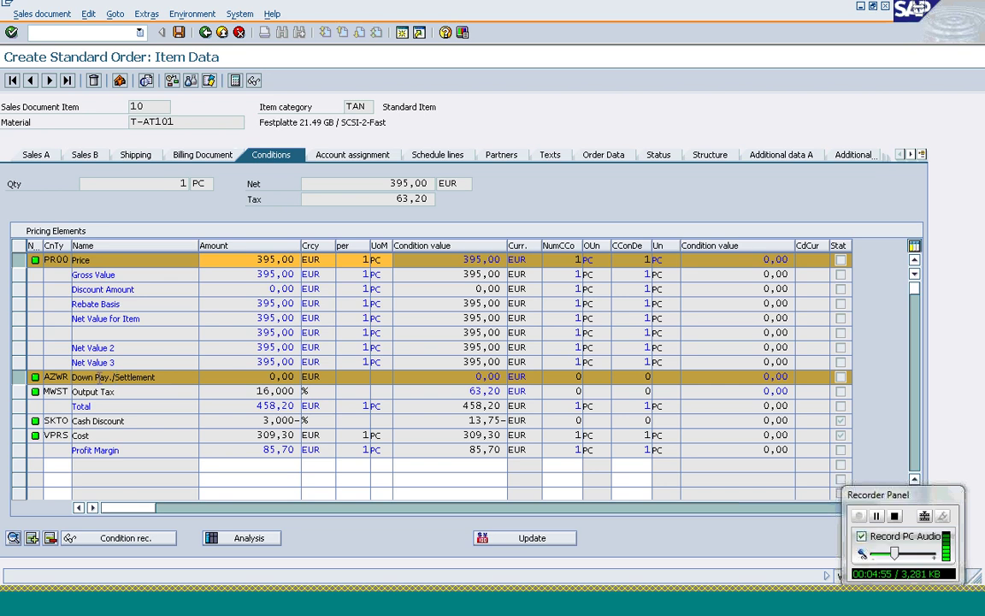
left_click(19, 391)
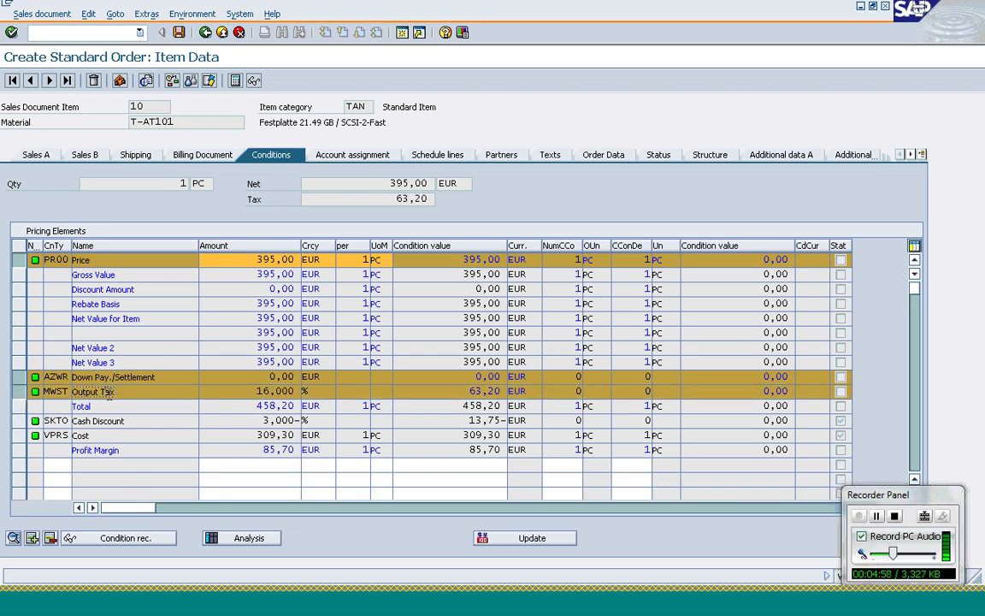
left_click(18, 420)
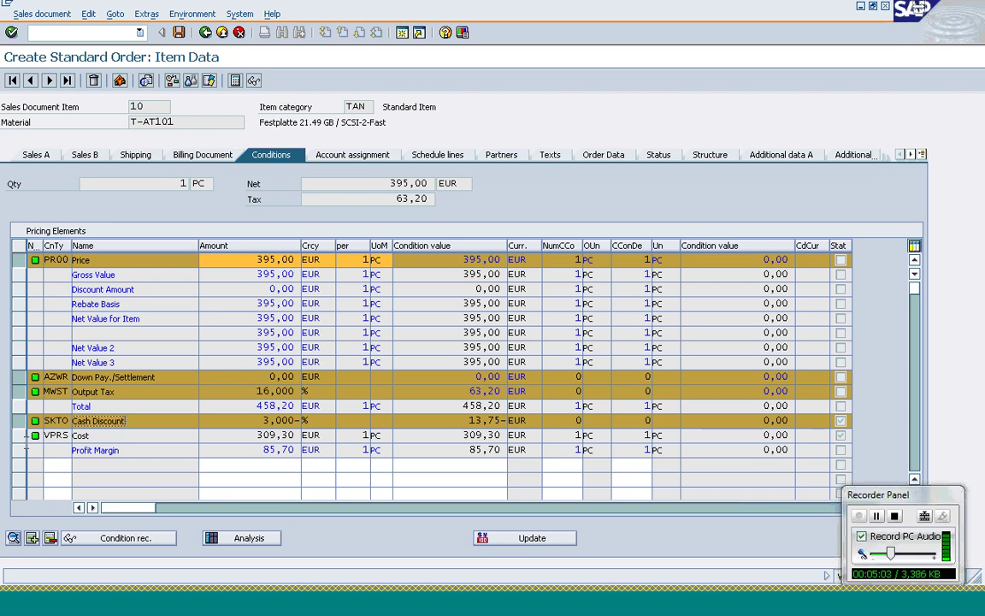
left_click(20, 435)
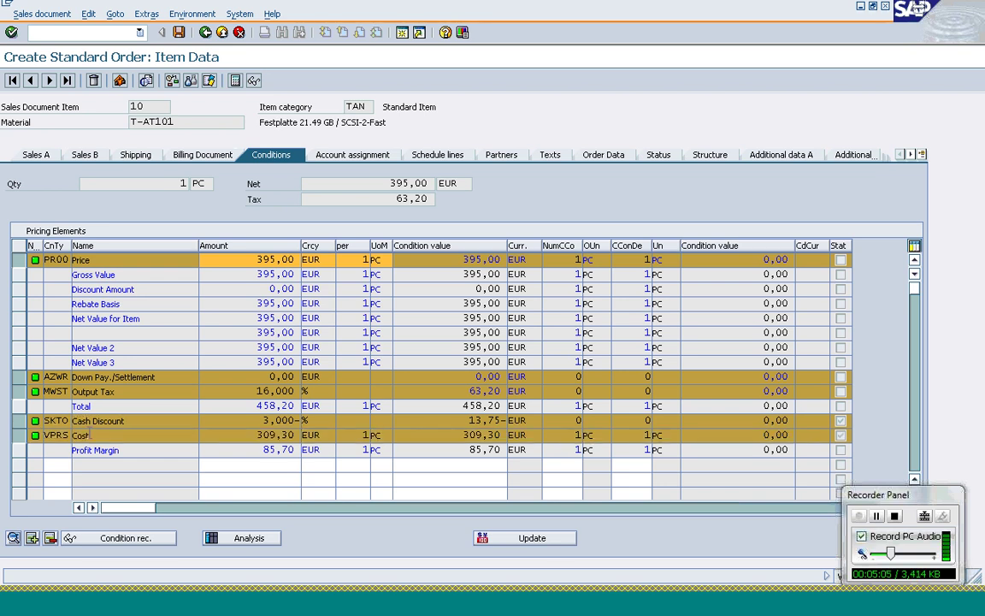
Clear the marking of the PR00, MWST, SKTO, AZWR and VPRS lines while reviewing each condition type.
left_click(18, 260)
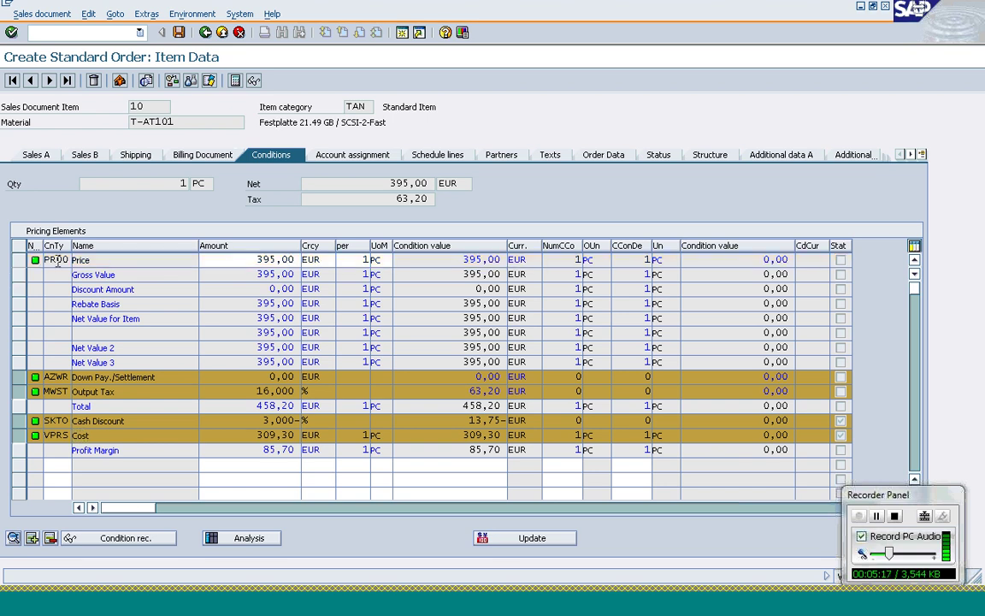
left_click(56, 260)
left_click(15, 397)
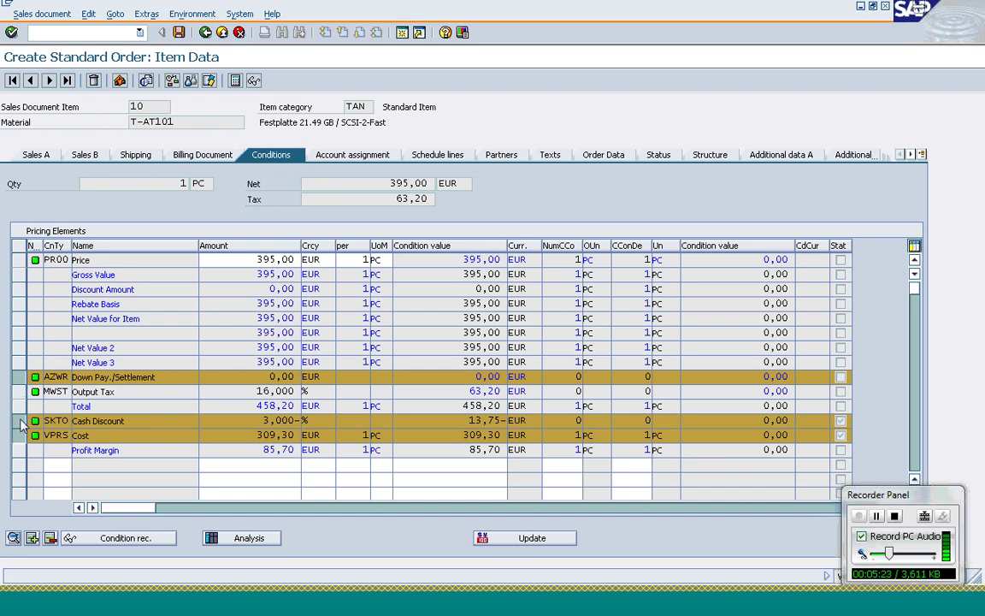
left_click(19, 422)
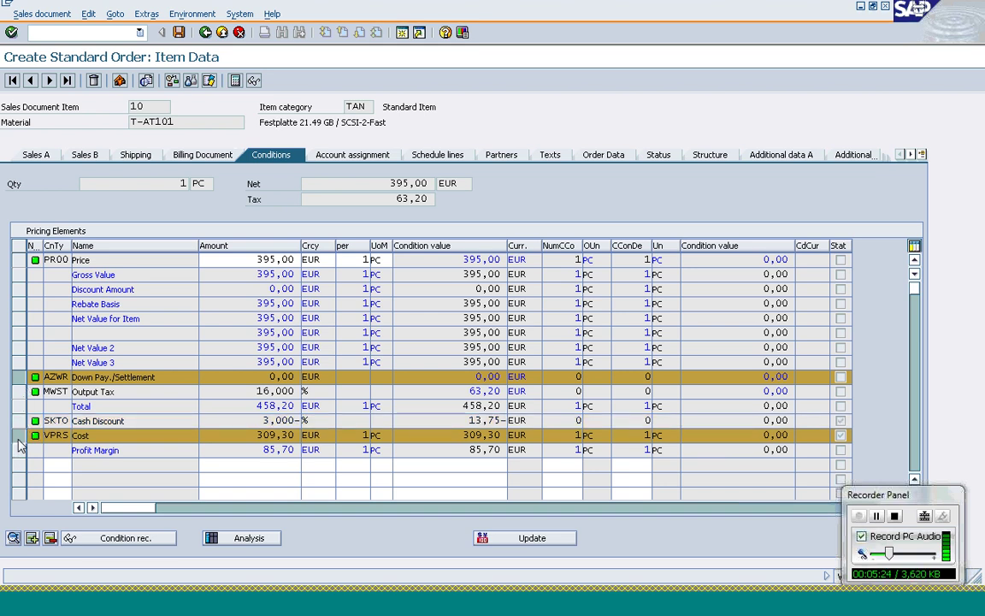
left_click(20, 378)
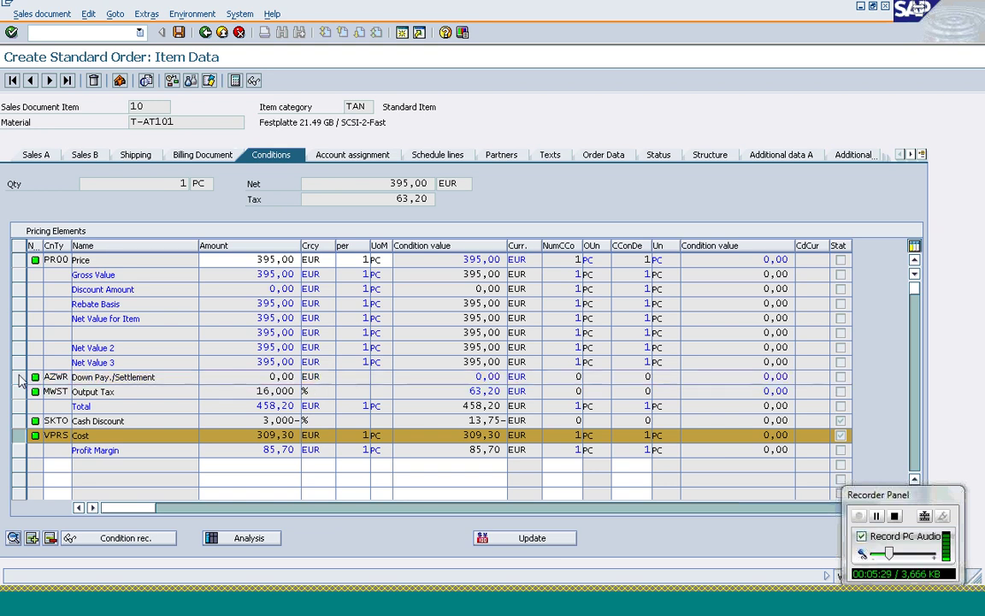
left_click(20, 435)
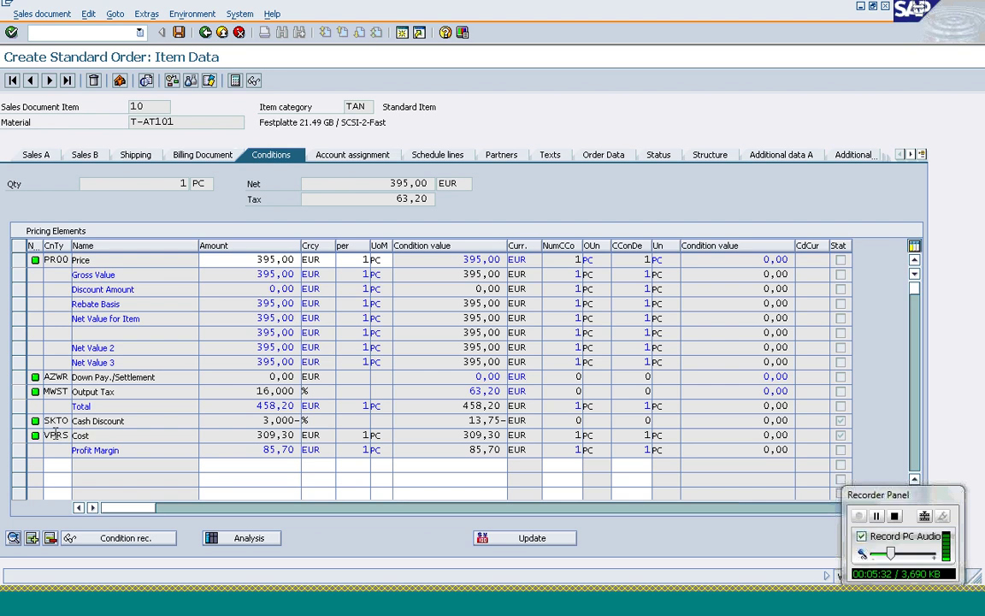
left_click(55, 435)
Examine the output tax and cash discount lines, and compare the amount of price condition PR00 with that of SKTO.
left_click(18, 394)
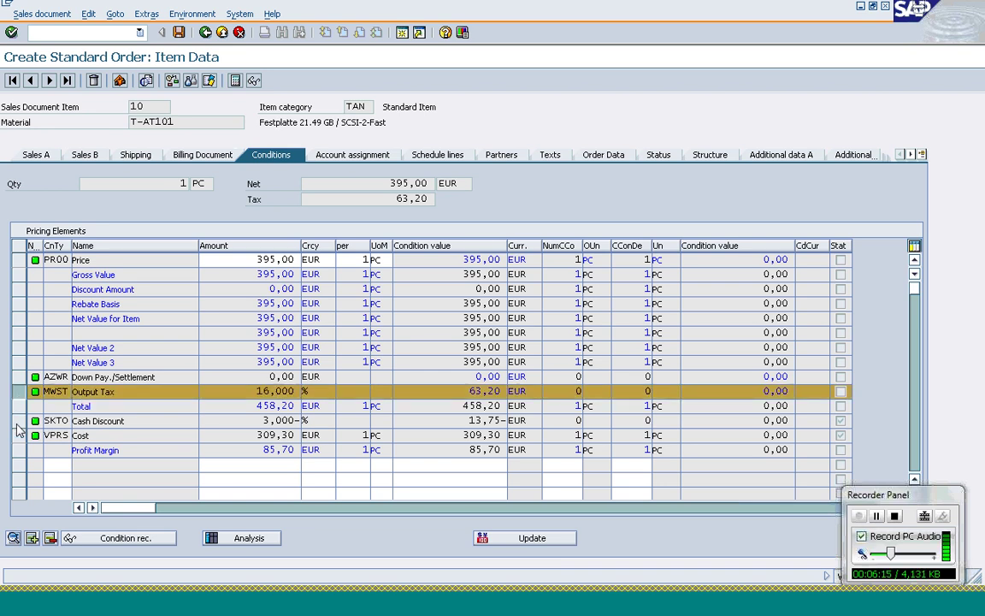
left_click(17, 422)
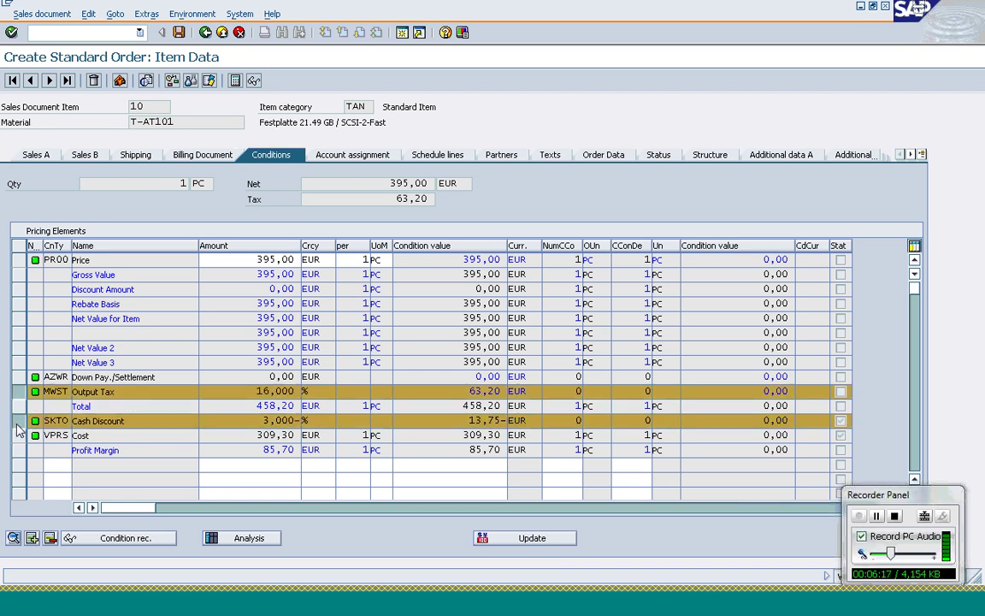
left_click(18, 421)
left_click(18, 358)
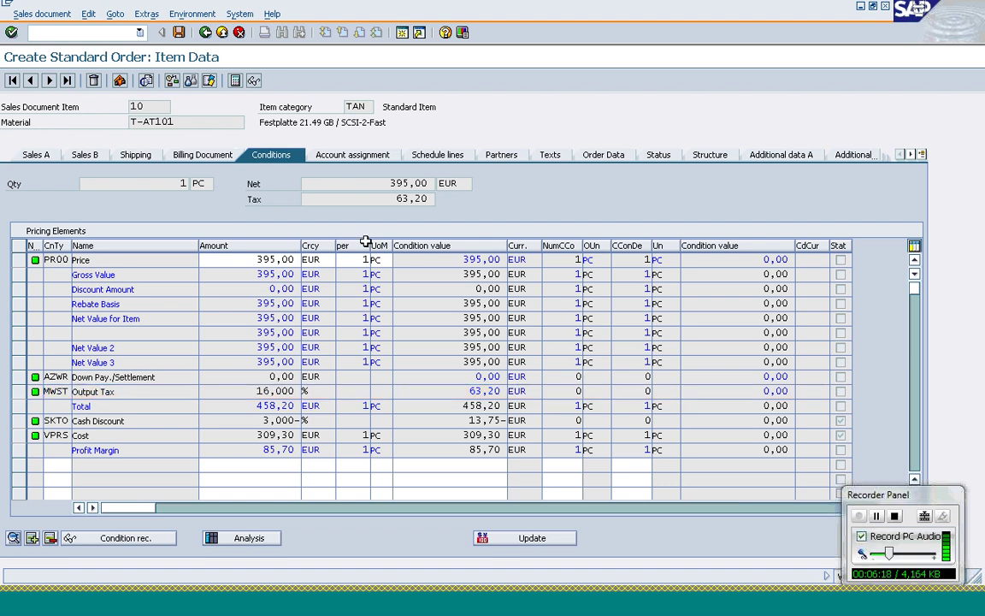
left_click(275, 262)
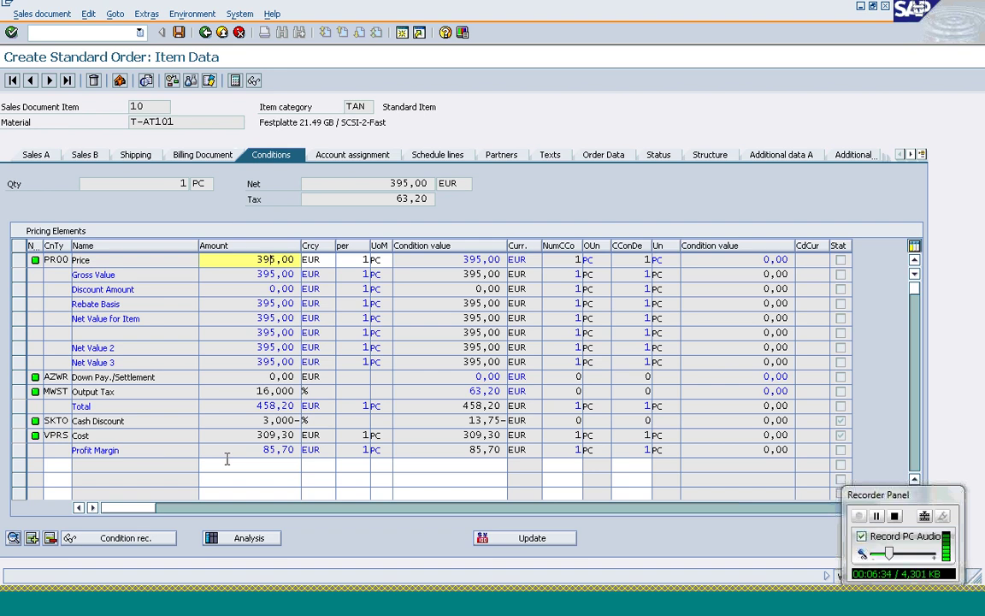
left_click(266, 419)
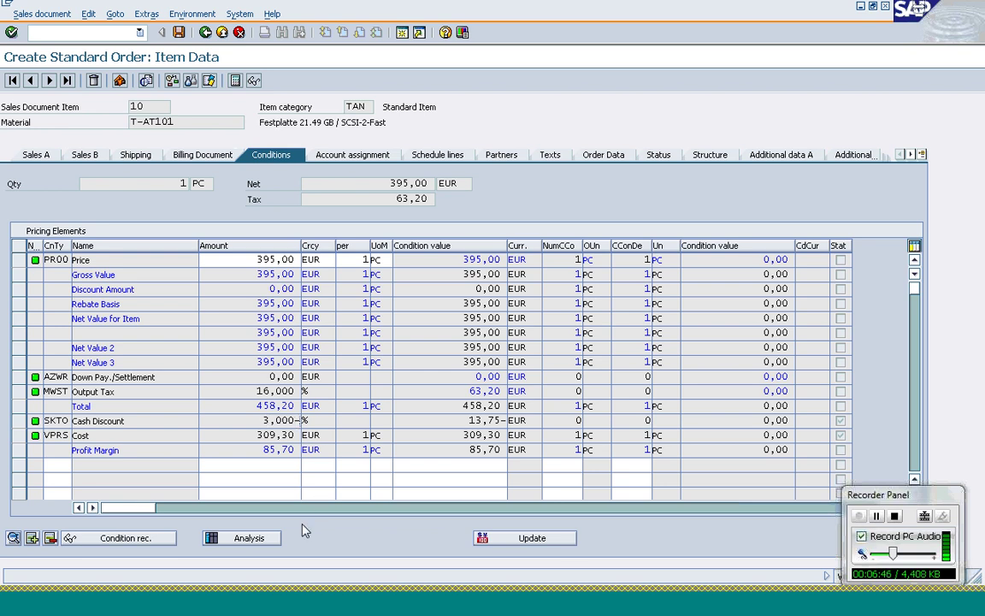
Switch to the Display IMG session and open the Maintain Condition Types activity.
mouse_move(263, 600)
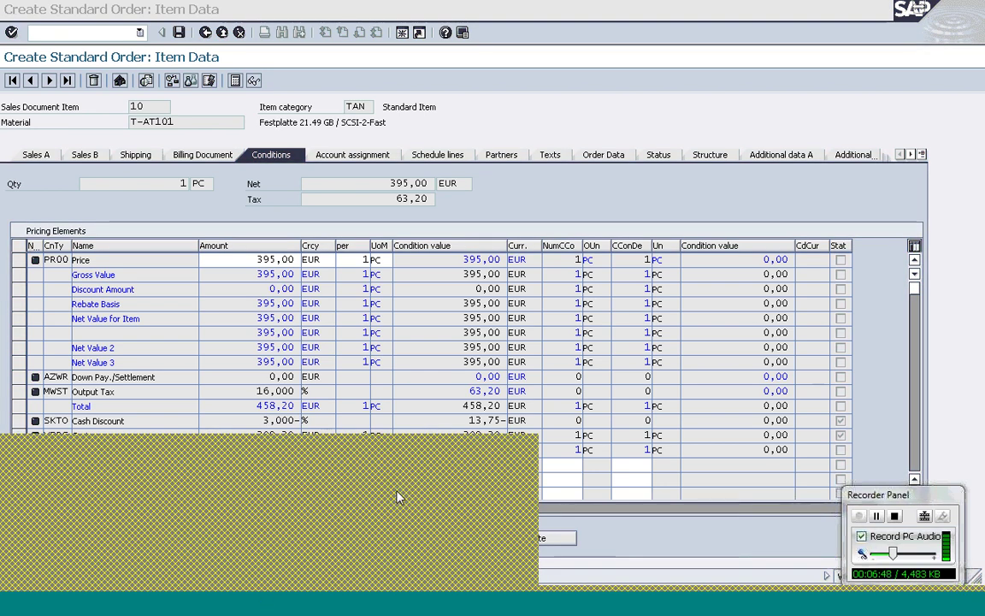
left_click(397, 496)
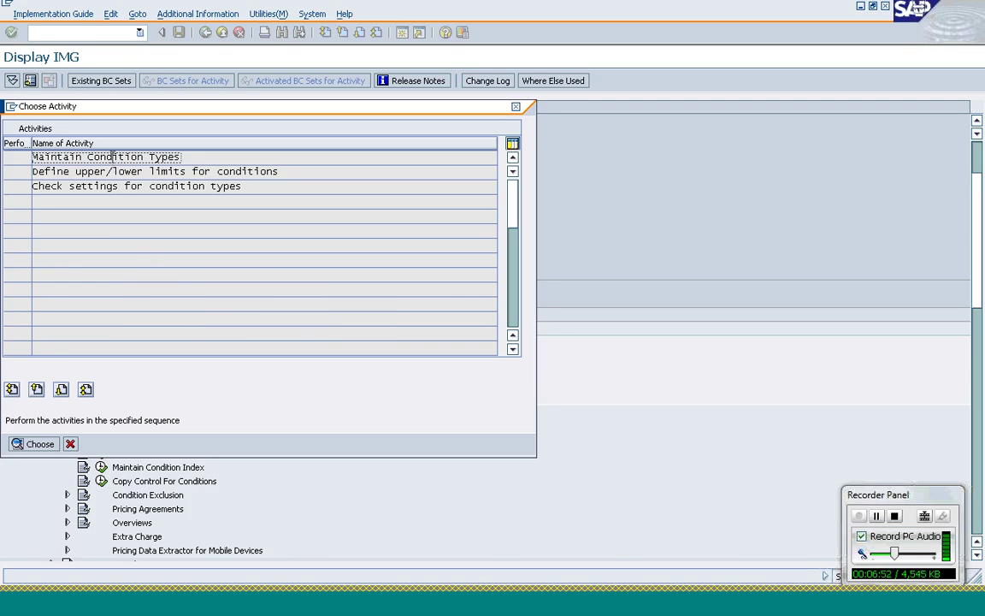
double_click(112, 158)
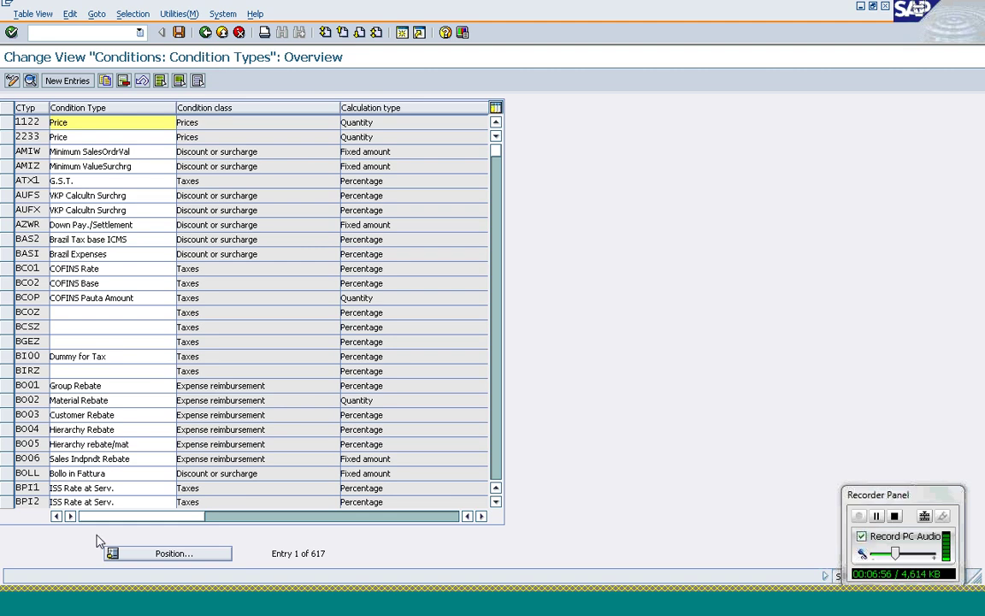
Position the condition types overview on PR00 and open the details of that condition type.
left_click(167, 553)
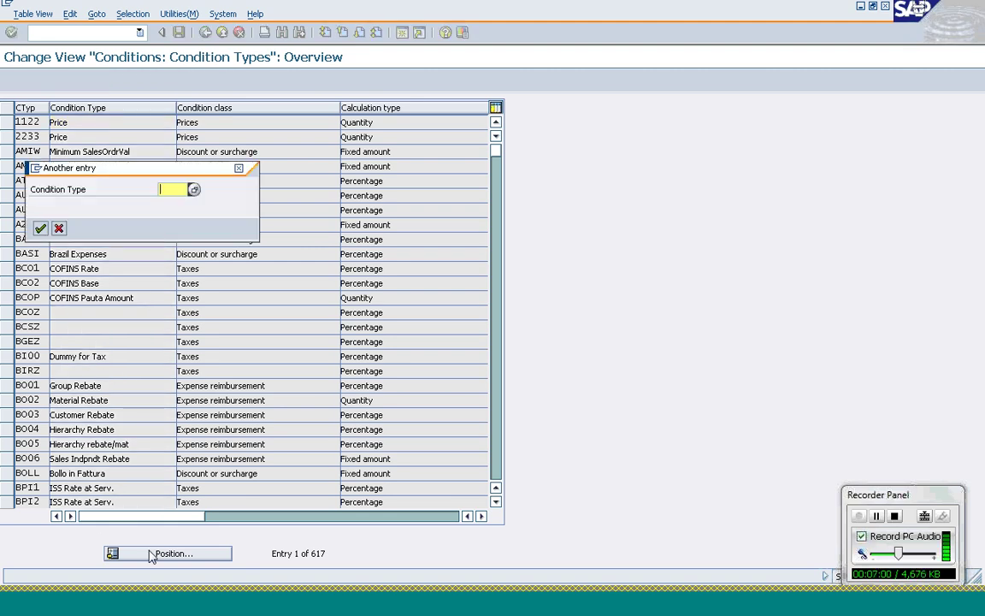
type("PR")
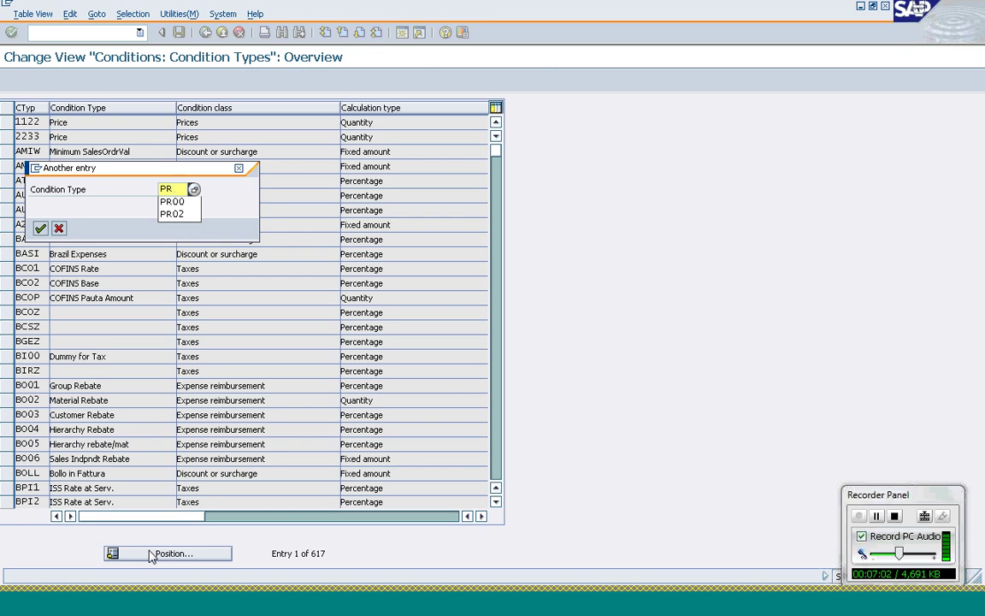
type("00")
key("Return")
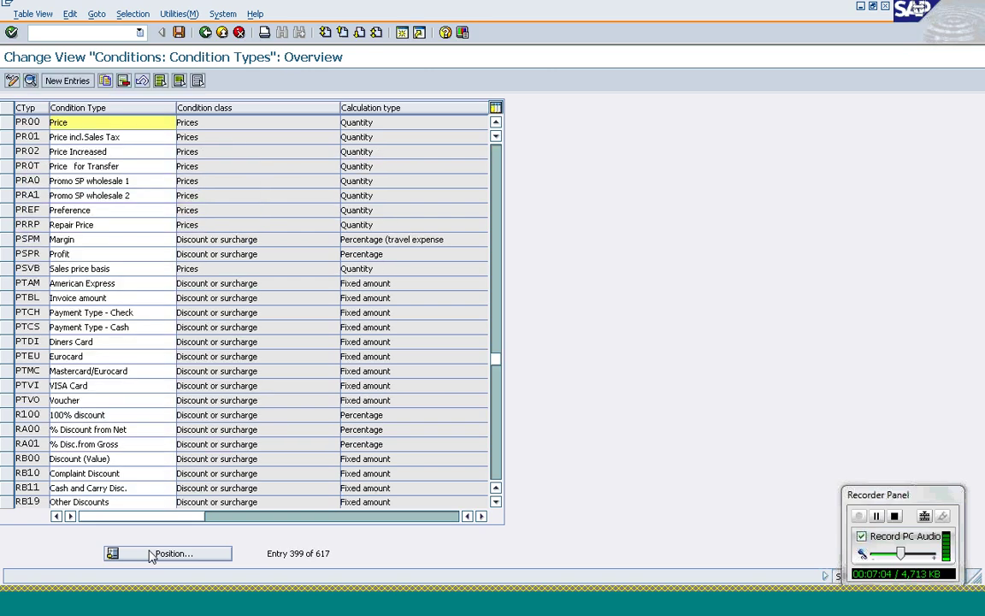
left_click(7, 124)
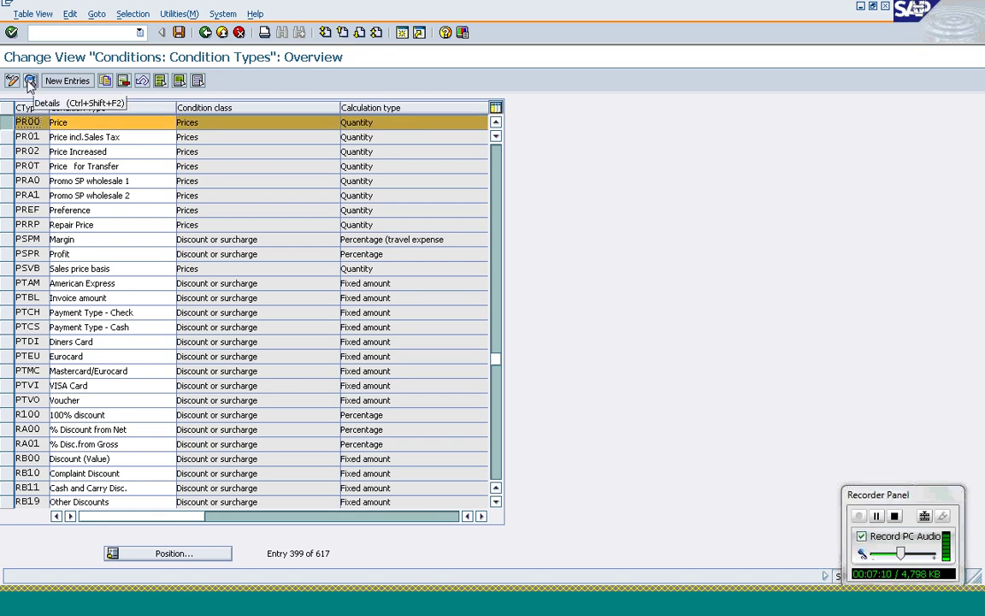
left_click(29, 80)
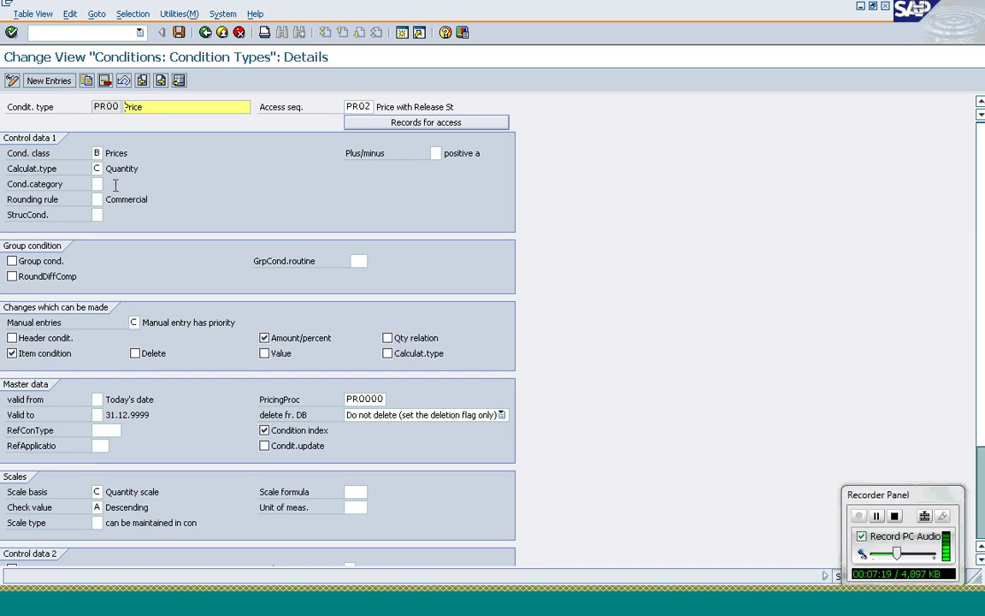
Review PR00's access sequence and the available condition classes, choosing class B (Prices).
left_click(365, 106)
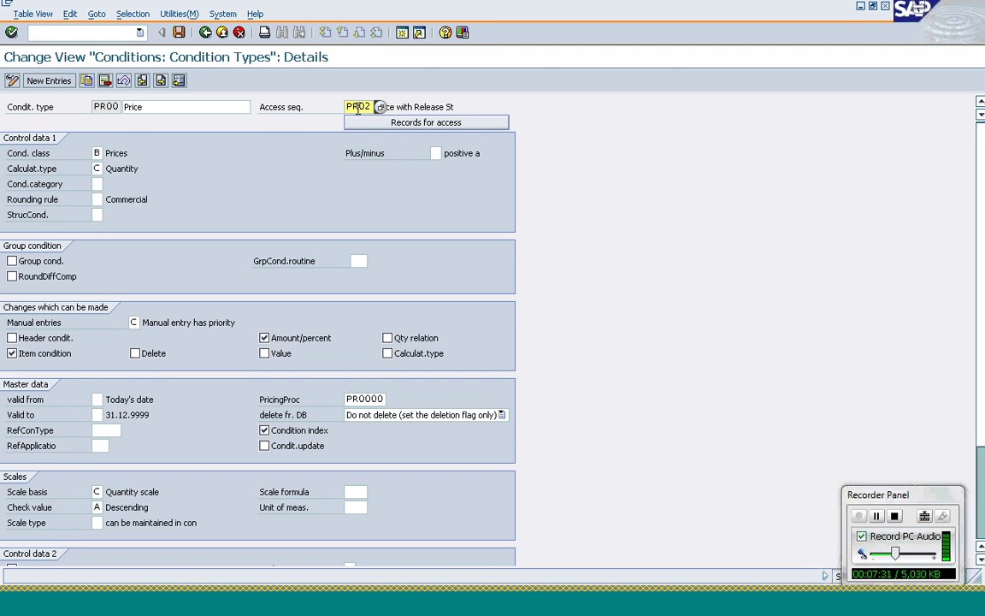
left_click(41, 155)
left_click(97, 154)
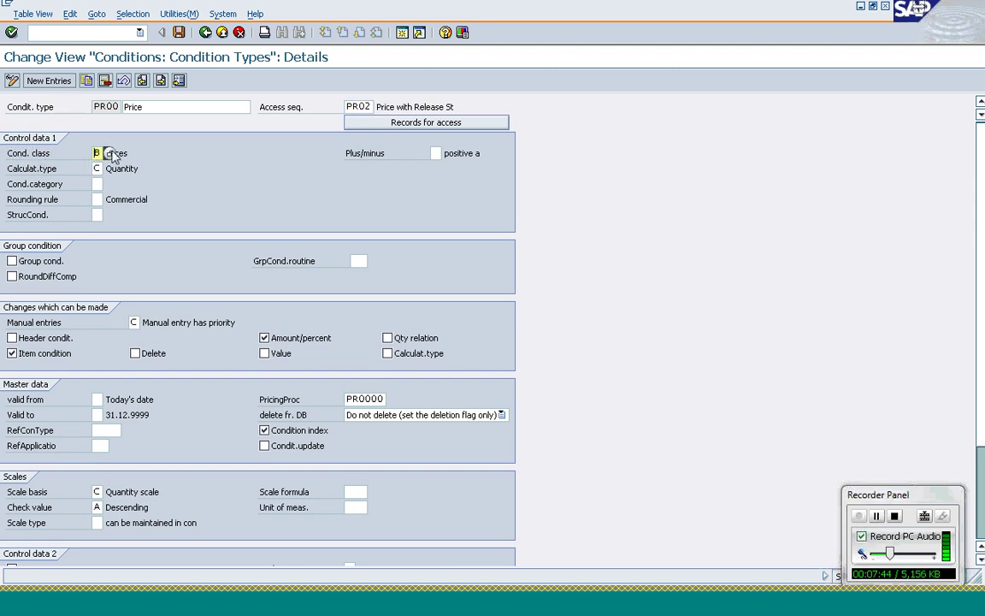
left_click(110, 154)
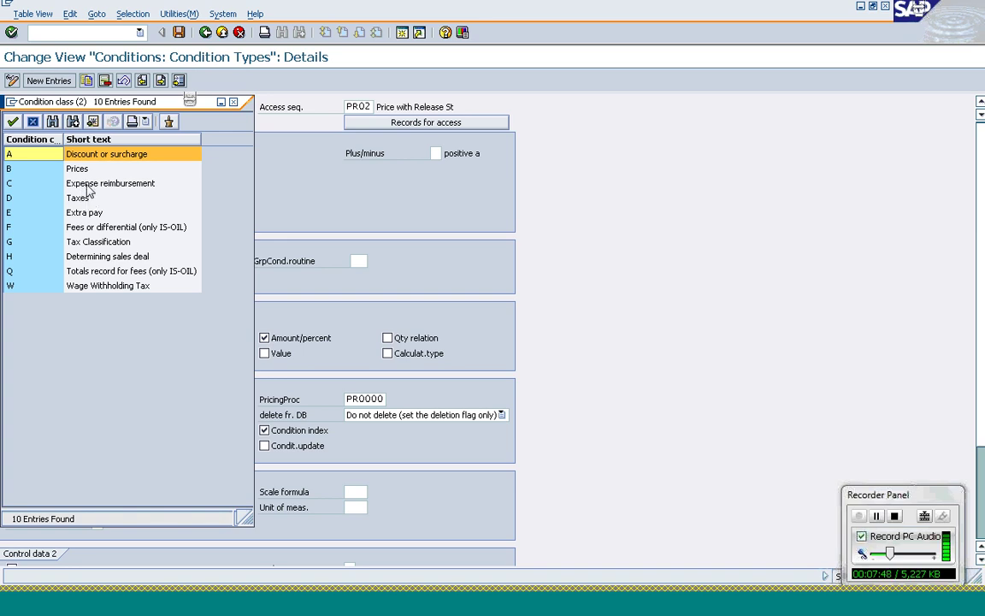
left_click(88, 184)
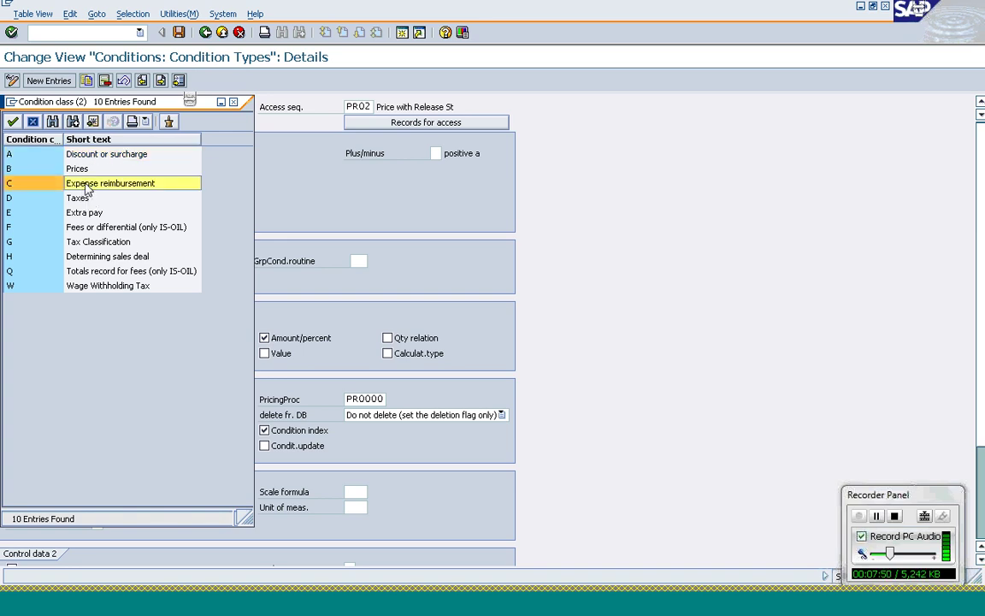
left_click(58, 170)
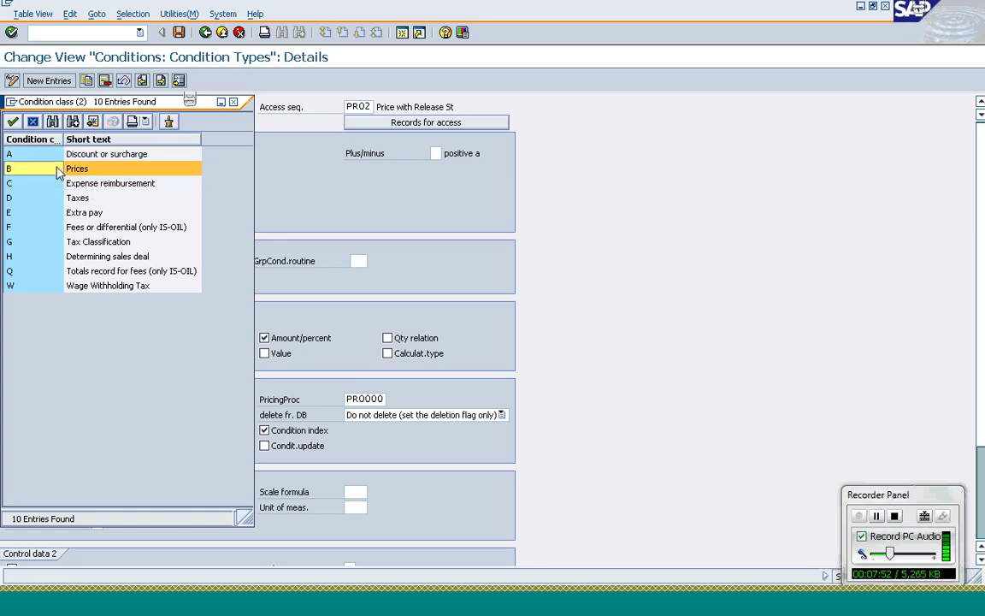
key("Return")
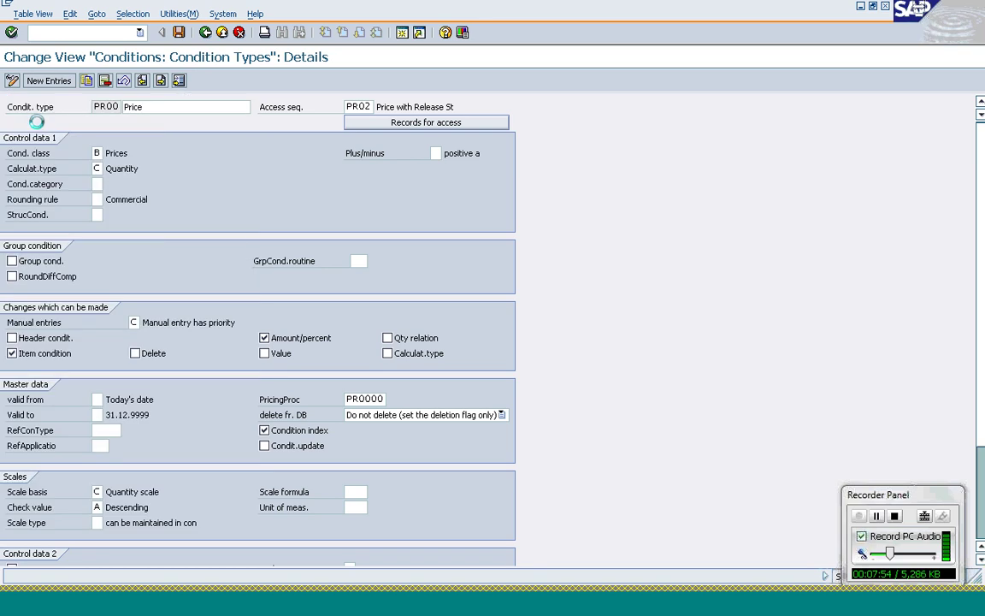
Review the available calculation types for PR00, close the list without choosing one, and go to the condition category.
left_click(97, 168)
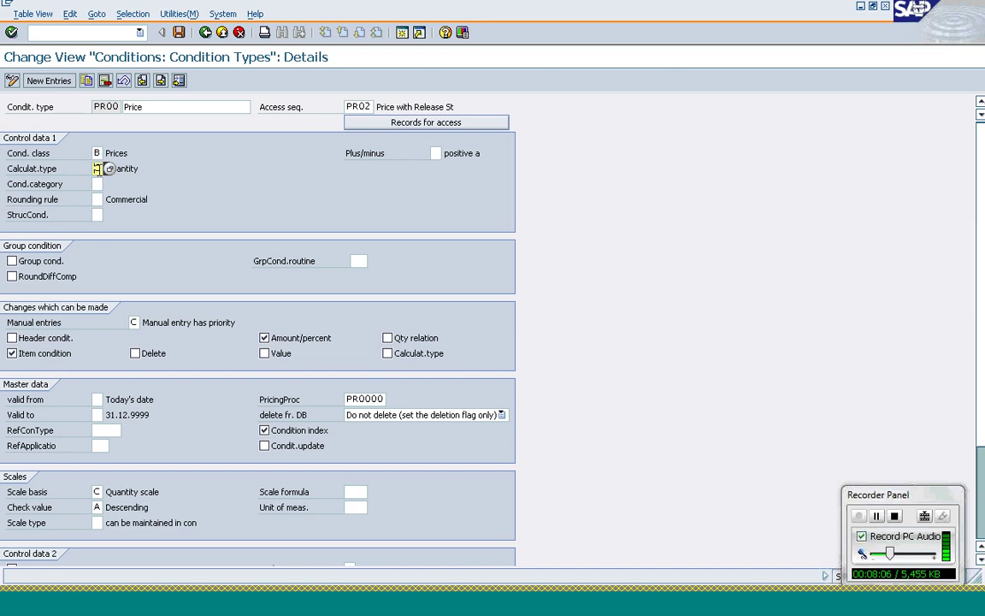
left_click(109, 169)
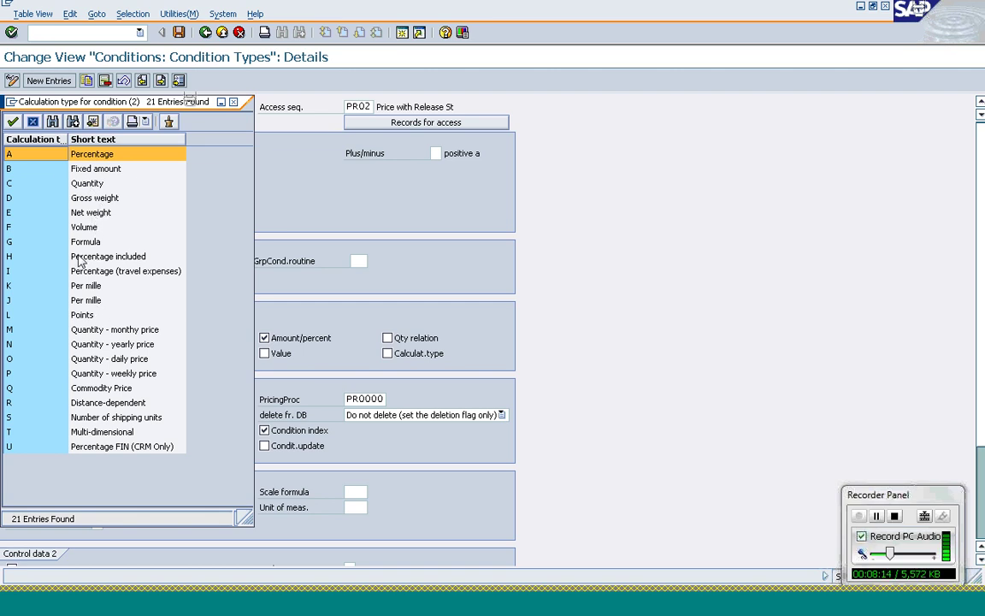
left_click(32, 124)
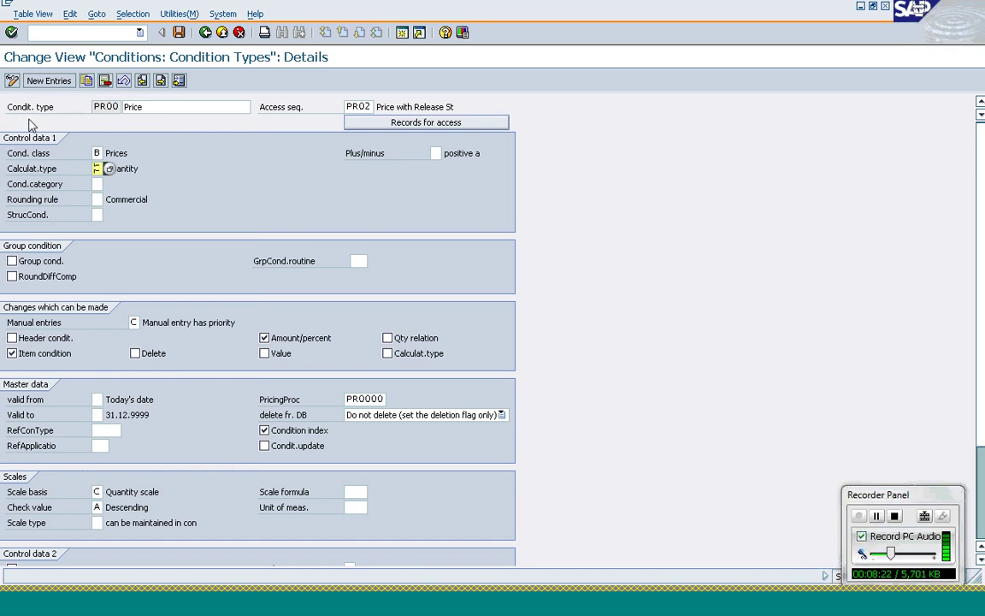
left_click(39, 189)
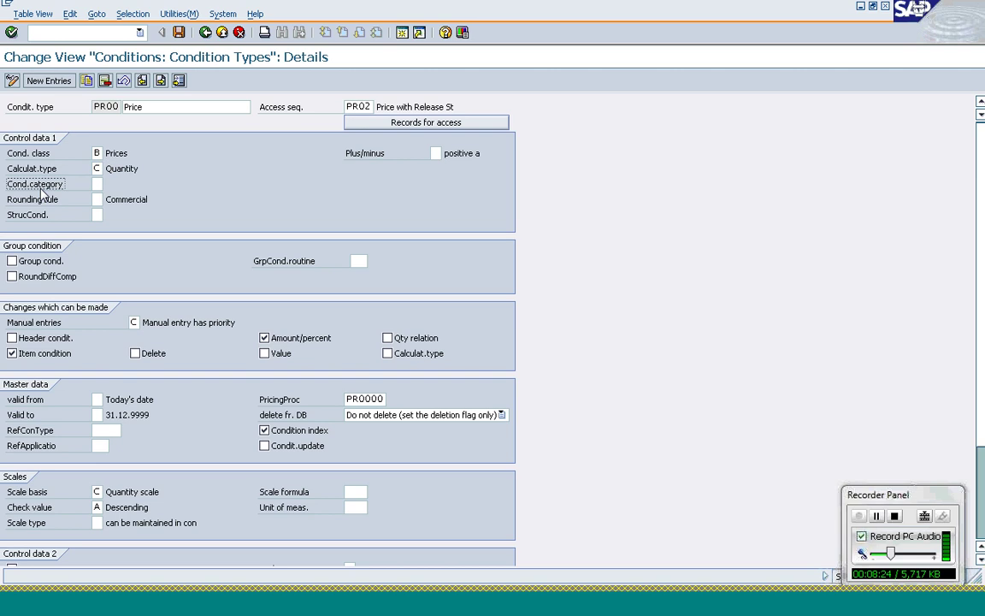
Review the available condition categories for PR00 and close the list without choosing one.
left_click(97, 184)
left_click(109, 184)
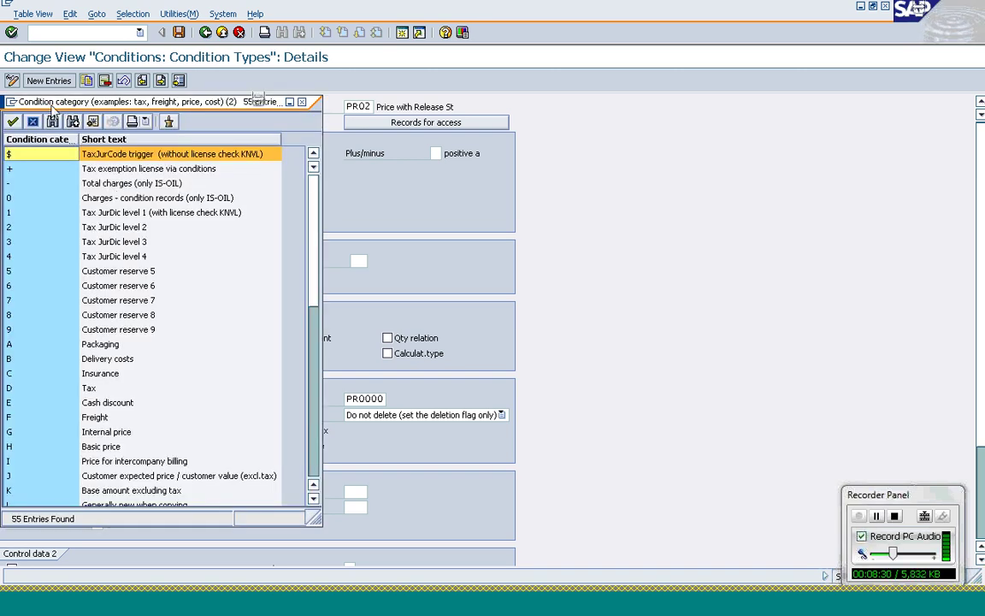
left_click_drag(52, 104, 315, 98)
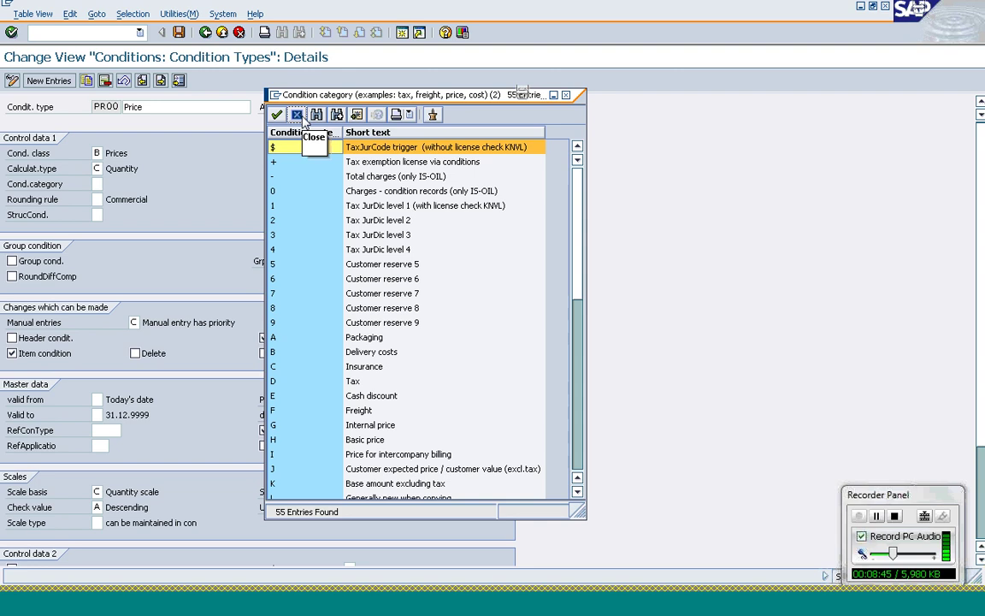
left_click(299, 116)
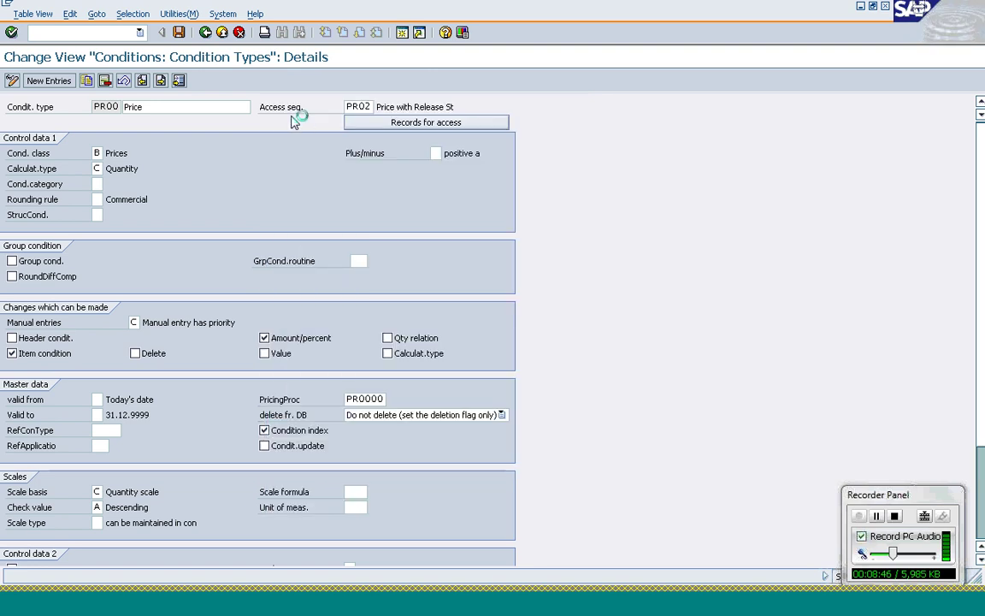
Check PR00's rounding rule, review the available plus/minus signs for the condition amount, and close the list without choosing one.
left_click(97, 199)
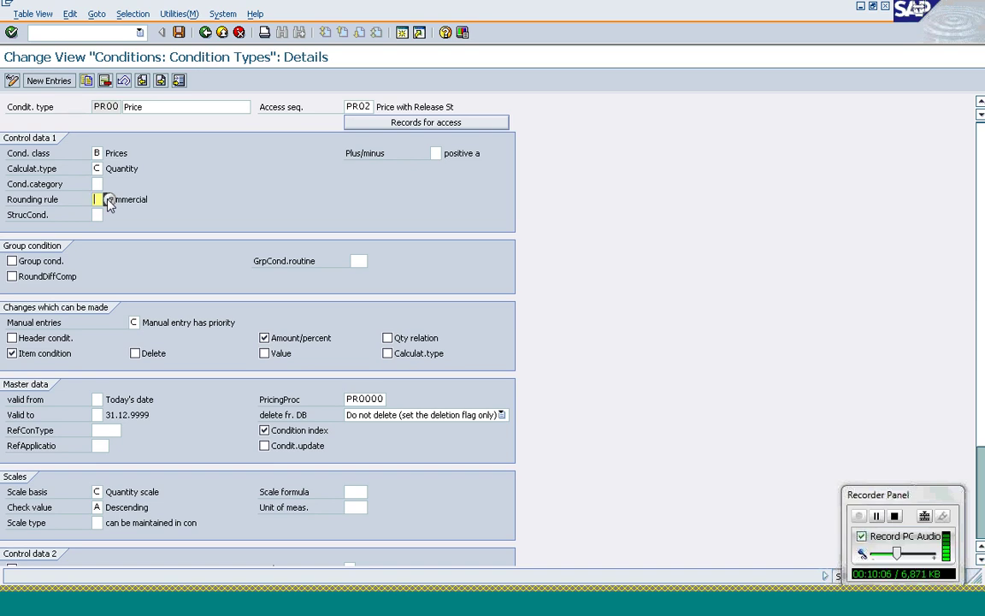
left_click(377, 159)
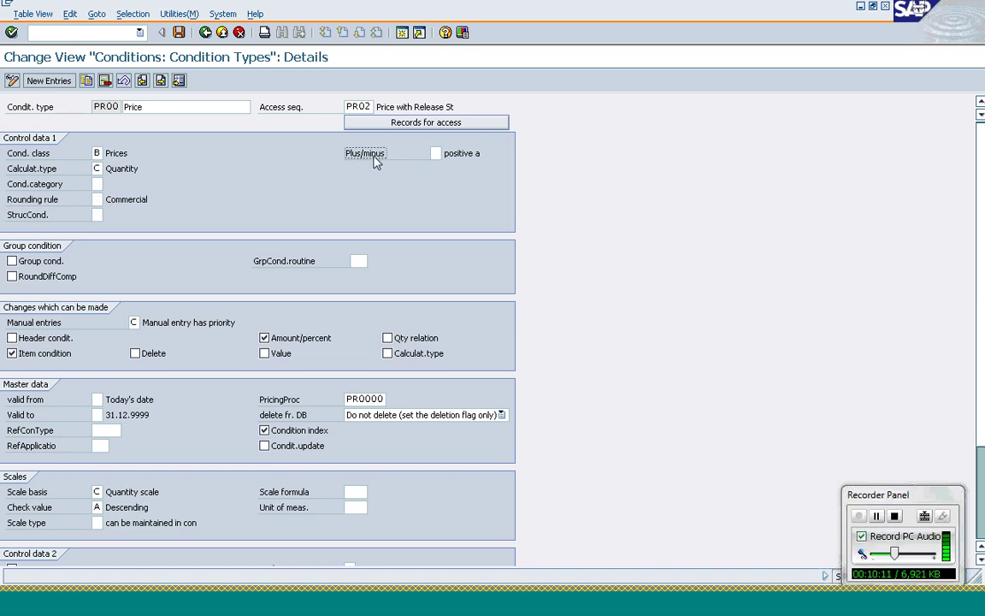
left_click(437, 153)
left_click(447, 154)
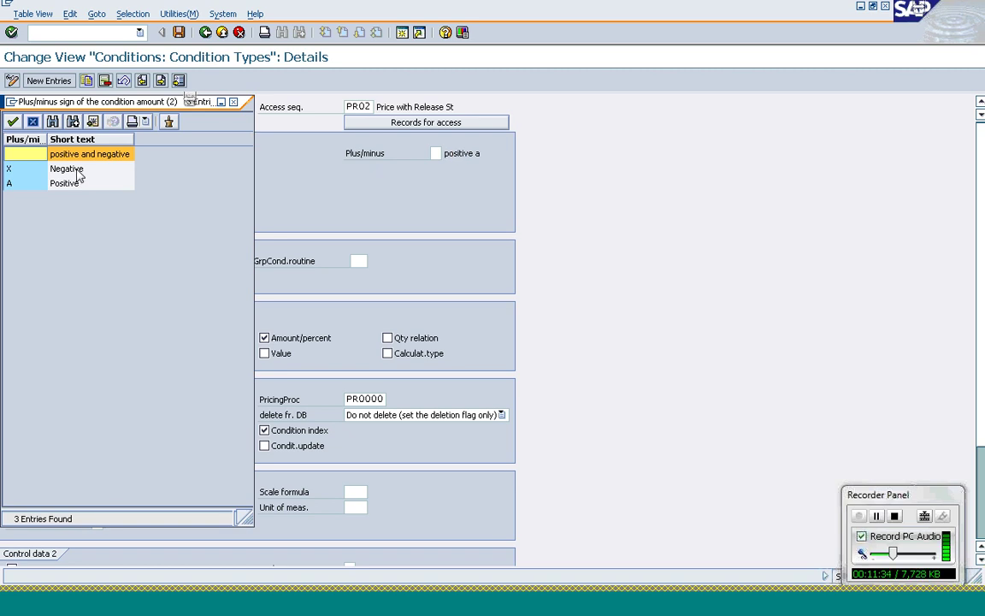
left_click(33, 122)
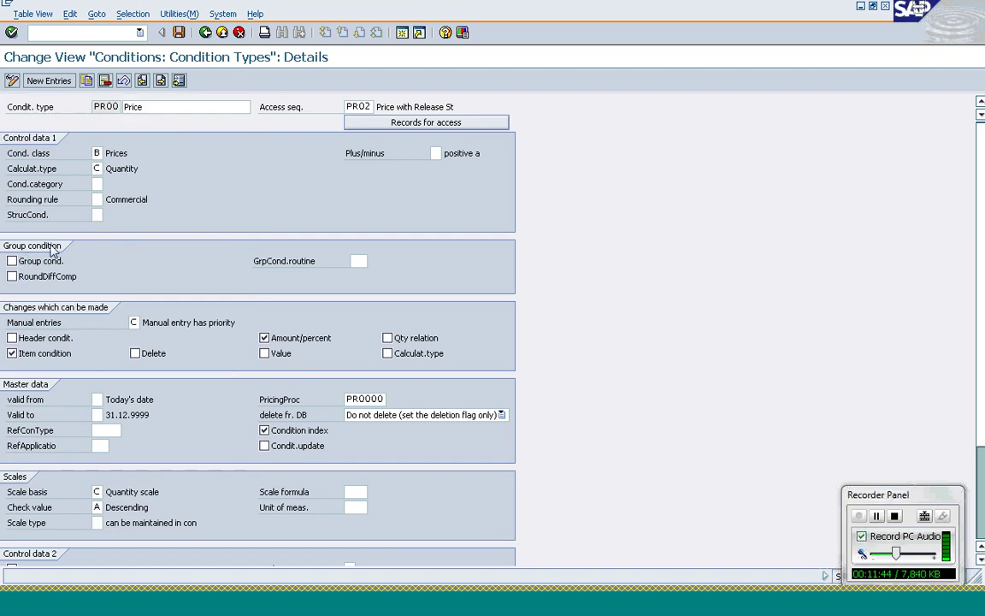
Review the structure condition options available for PR00 and close the list without choosing one.
left_click(96, 215)
left_click(110, 214)
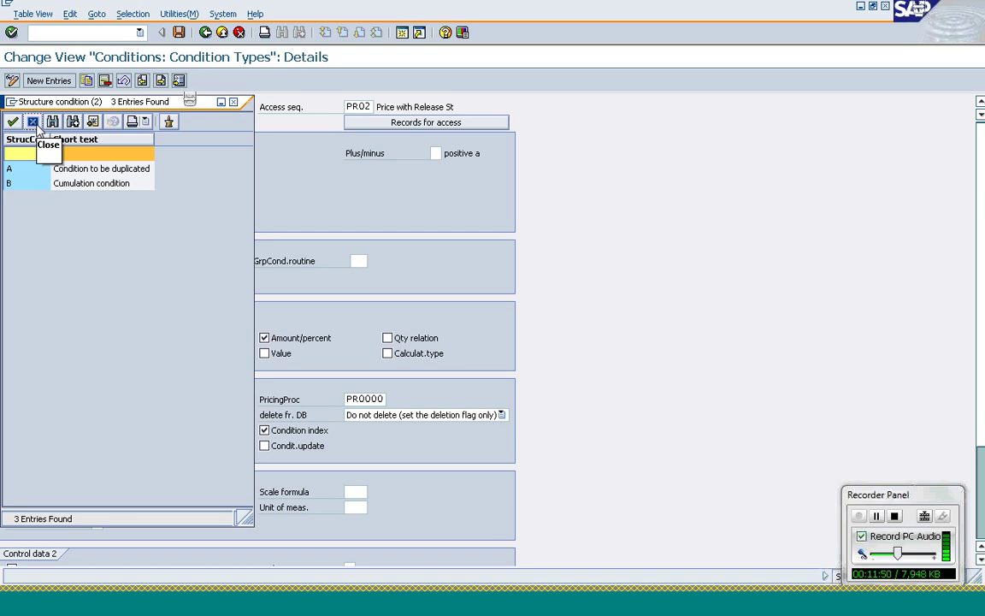
left_click(34, 122)
left_click(35, 216)
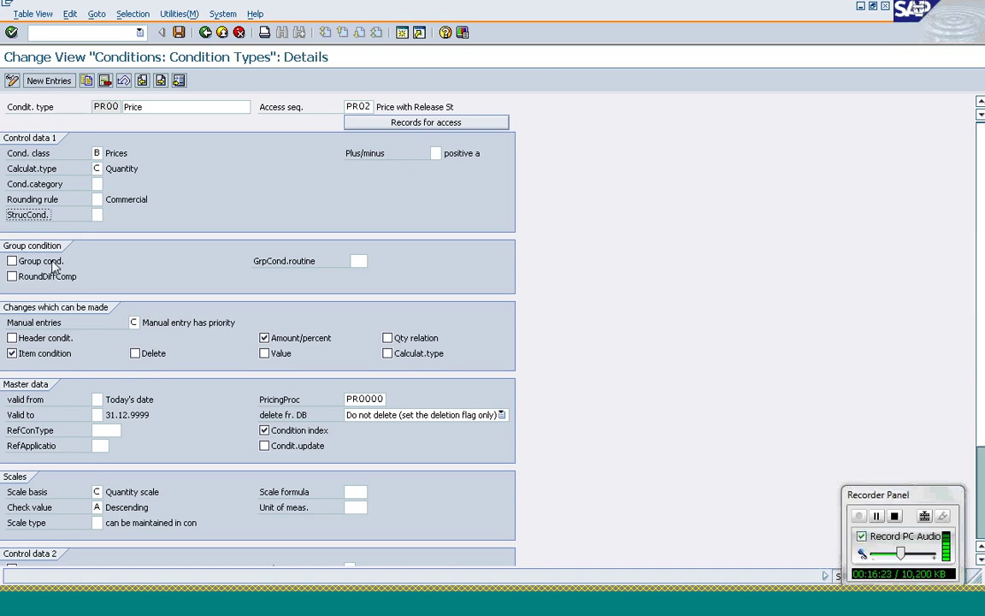
Examine PR00's group condition settings and the routines 1, 2 and 3 offered for group conditions, leaving the routine empty.
left_click(113, 107)
left_click(47, 276)
left_click(47, 276)
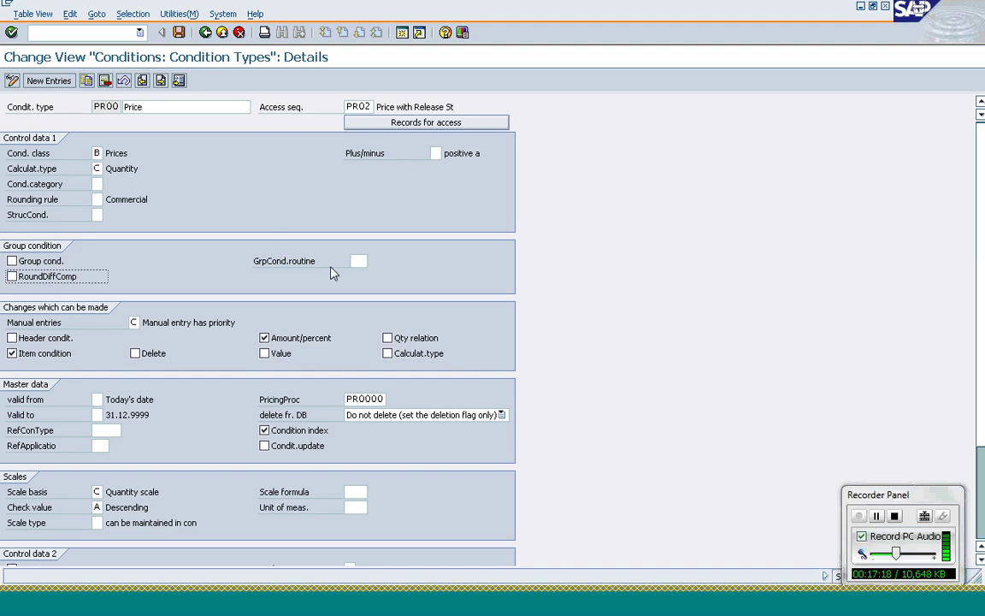
left_click(360, 262)
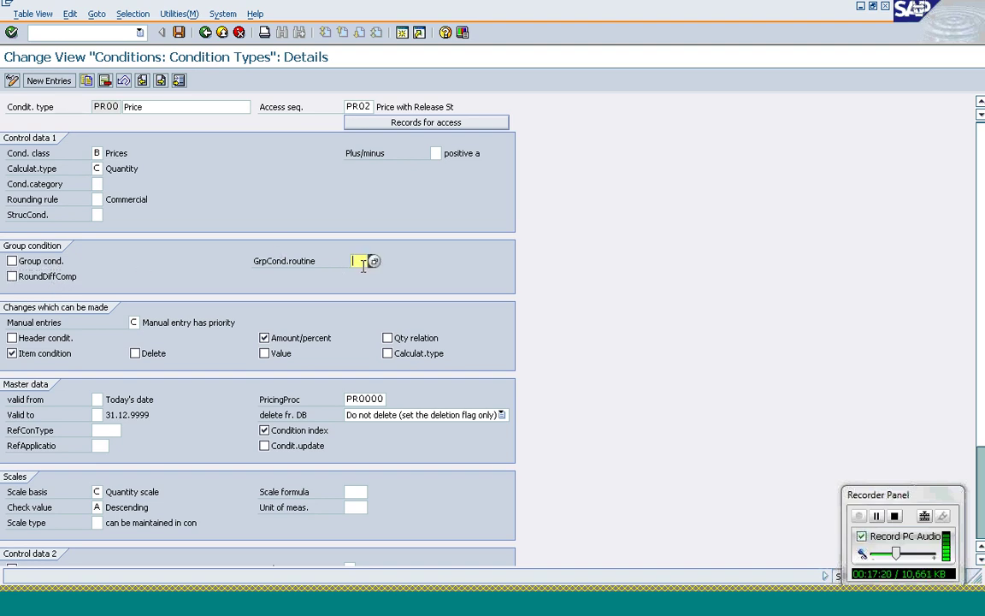
left_click(373, 262)
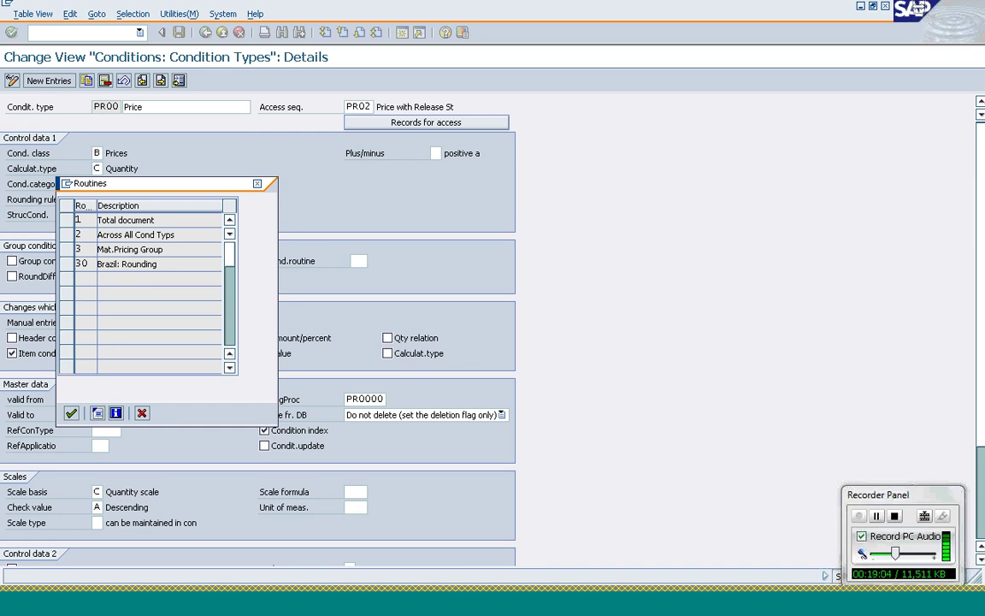
left_click(70, 235)
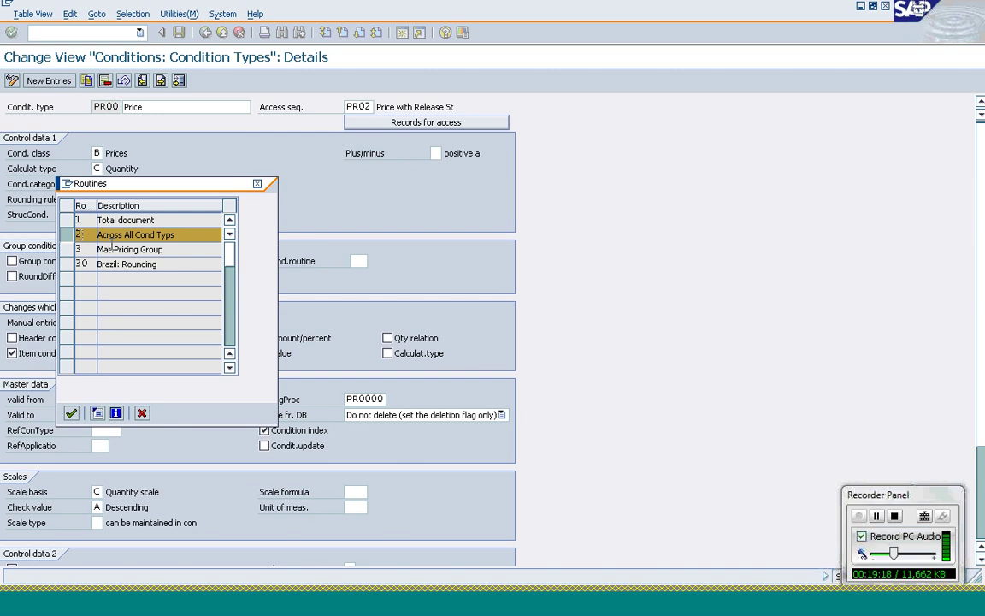
left_click(67, 250)
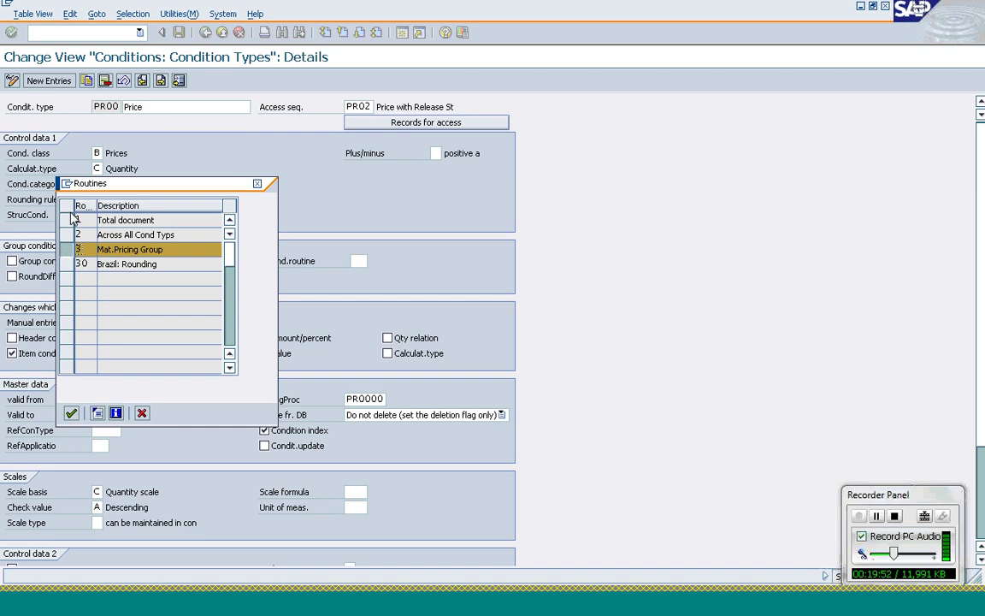
left_click(67, 220)
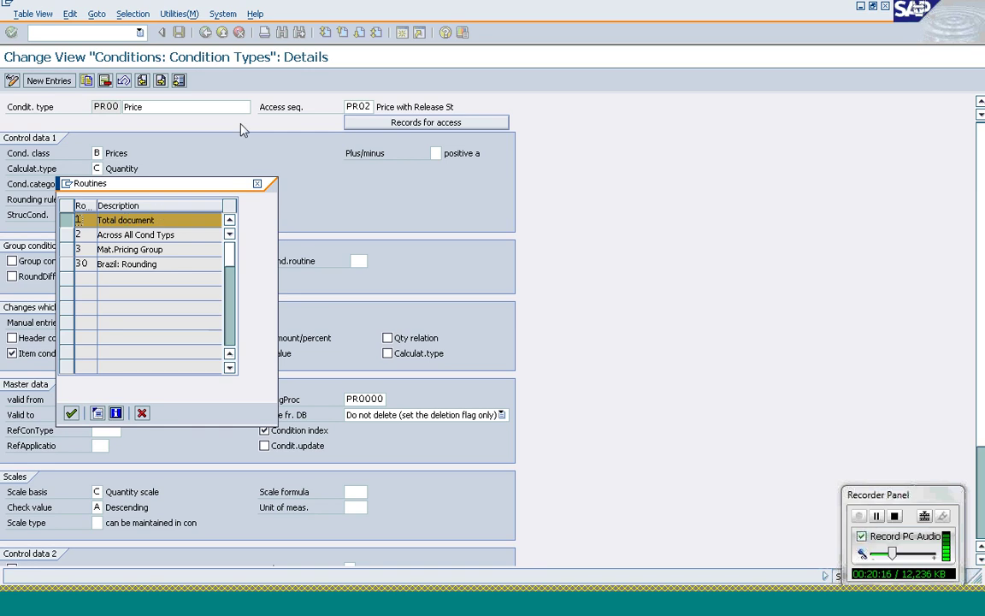
left_click(257, 185)
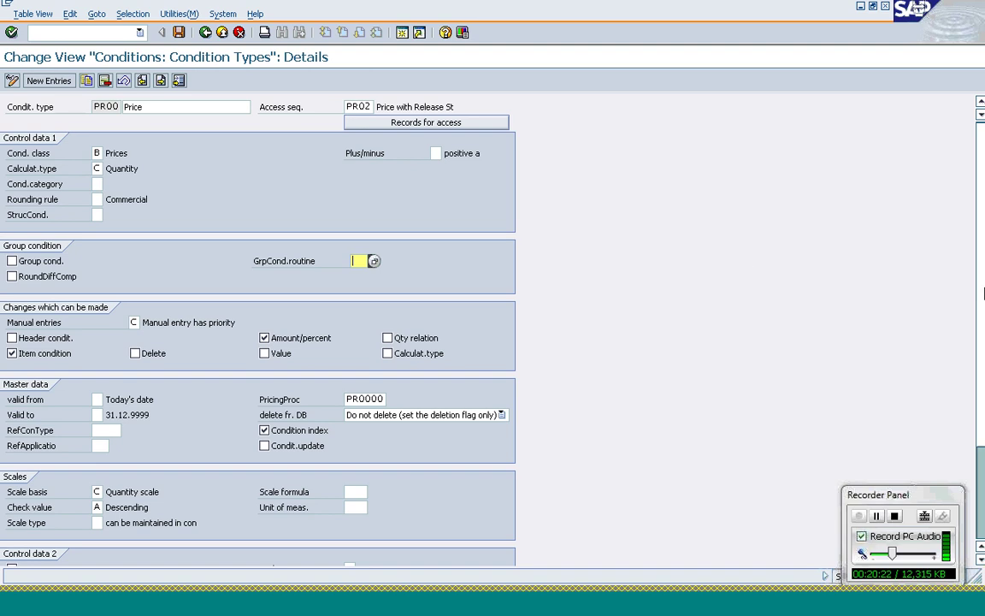
Switch to the standard order's item conditions and manually set the PR00 price amount to 400 EUR.
left_click_drag(982, 293, 982, 360)
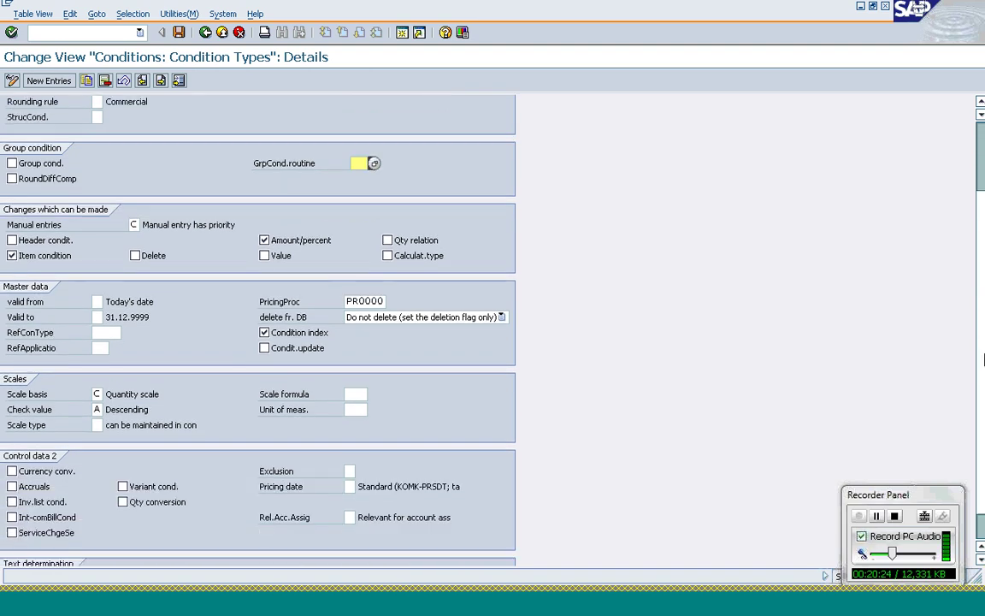
left_click(259, 607)
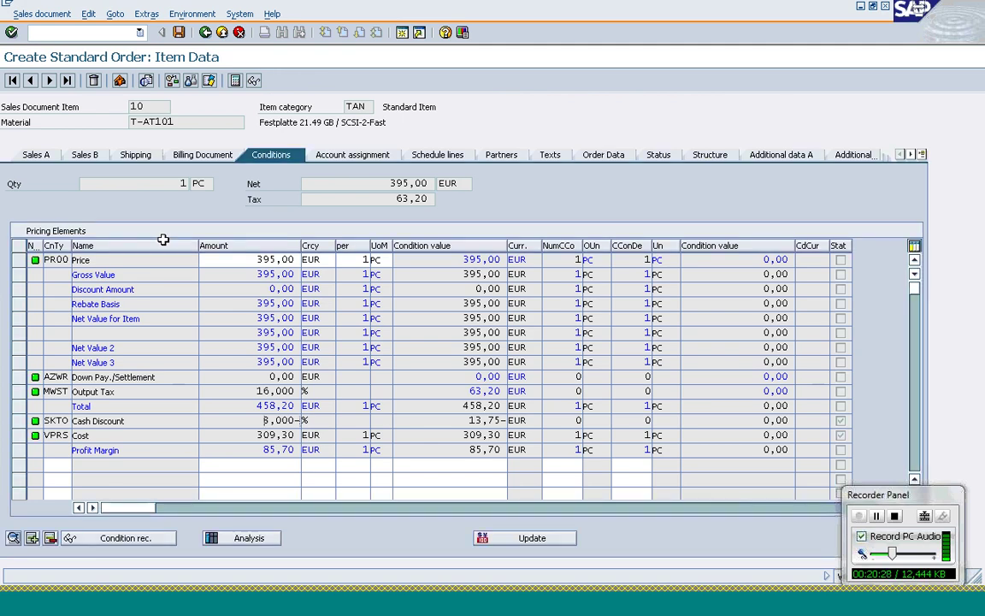
left_click(256, 259)
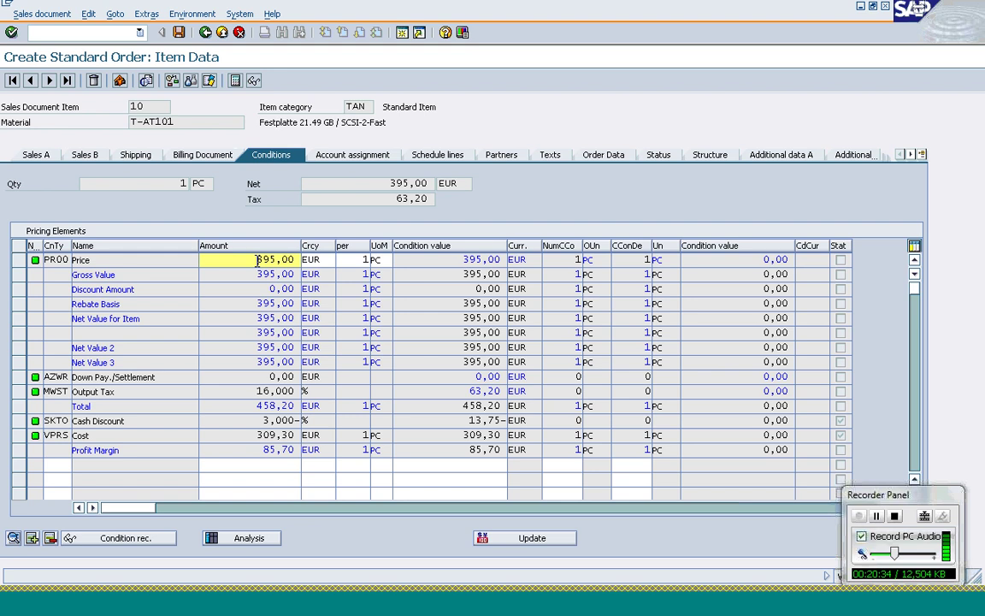
type("400")
key("Return")
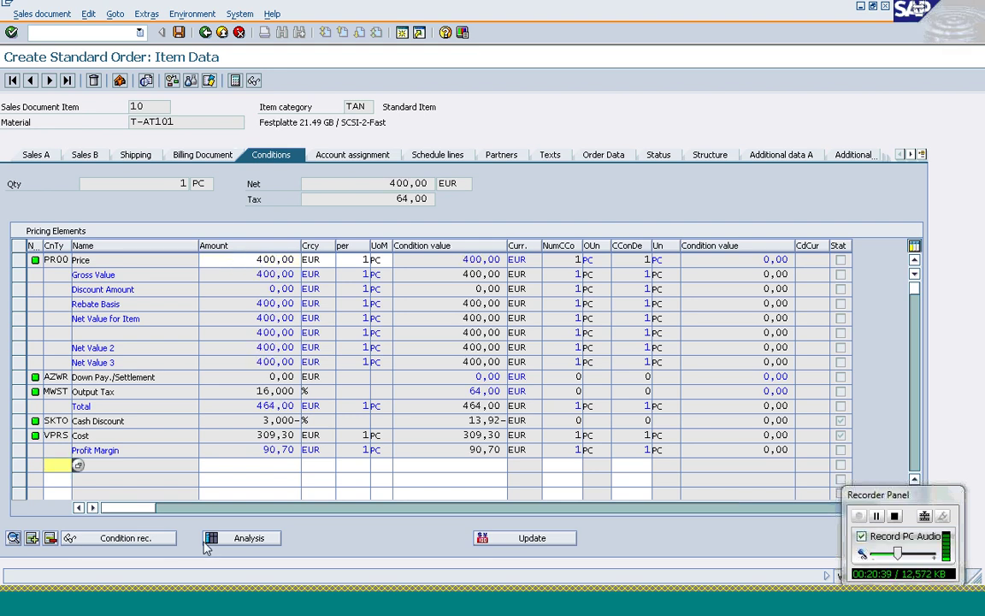
Back in PR00's details, set manual entries to D (Not possible to process manually), save with the proposed customizing request, and return to the overview.
key("alt+Tab")
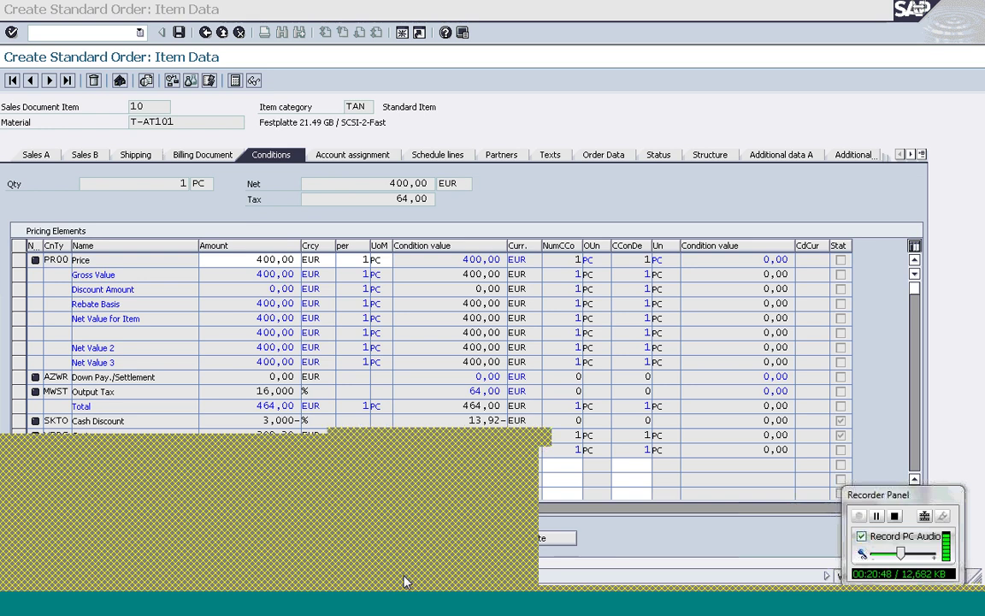
key("alt+Tab")
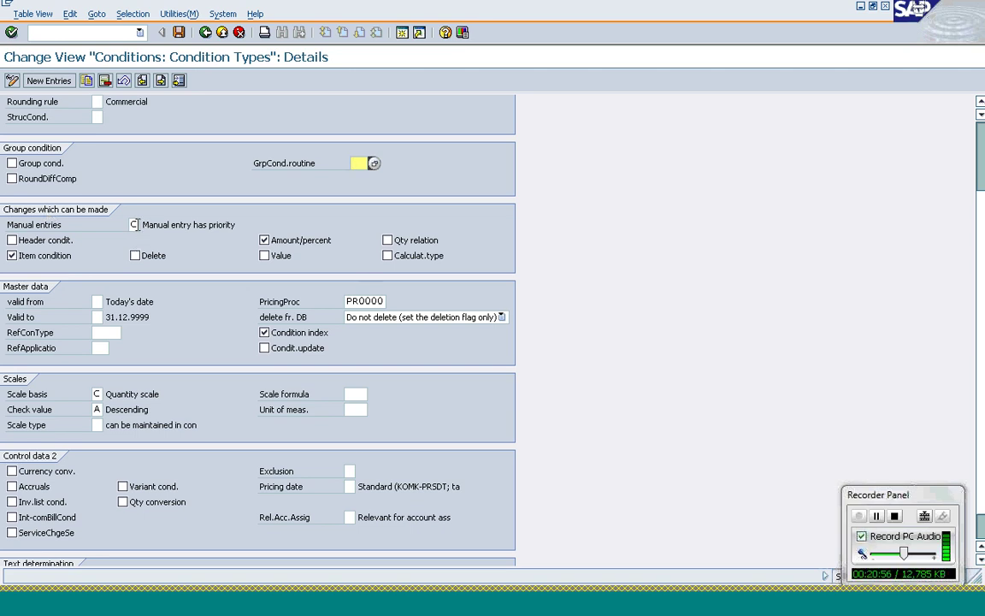
left_click(134, 224)
type("C")
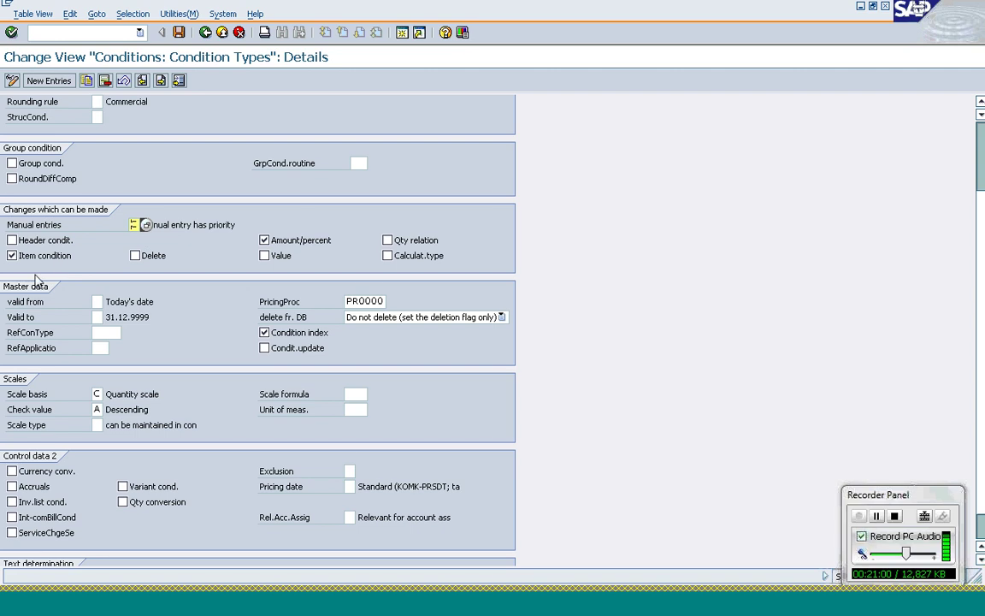
left_click(145, 224)
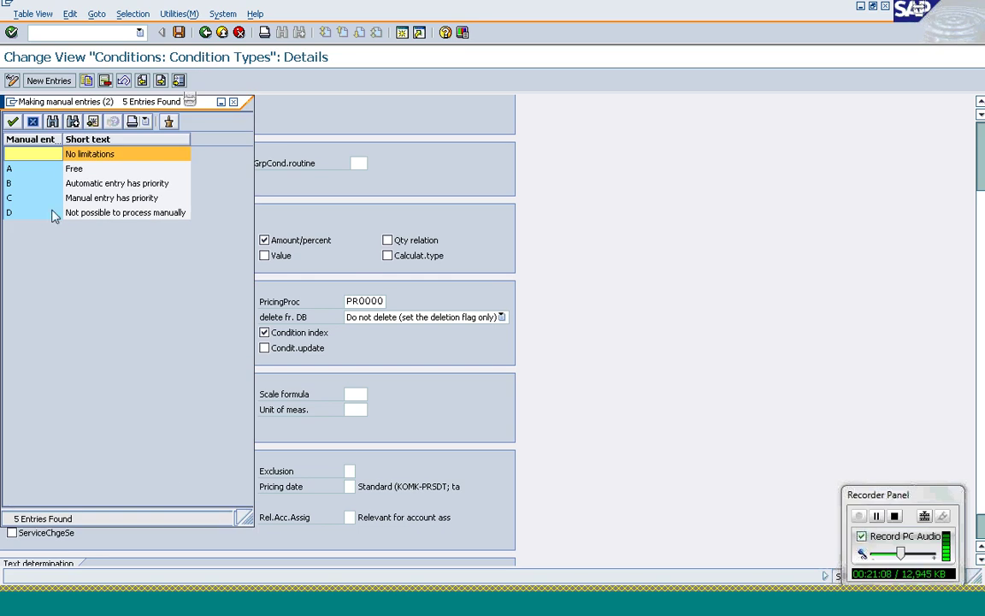
left_click(50, 214)
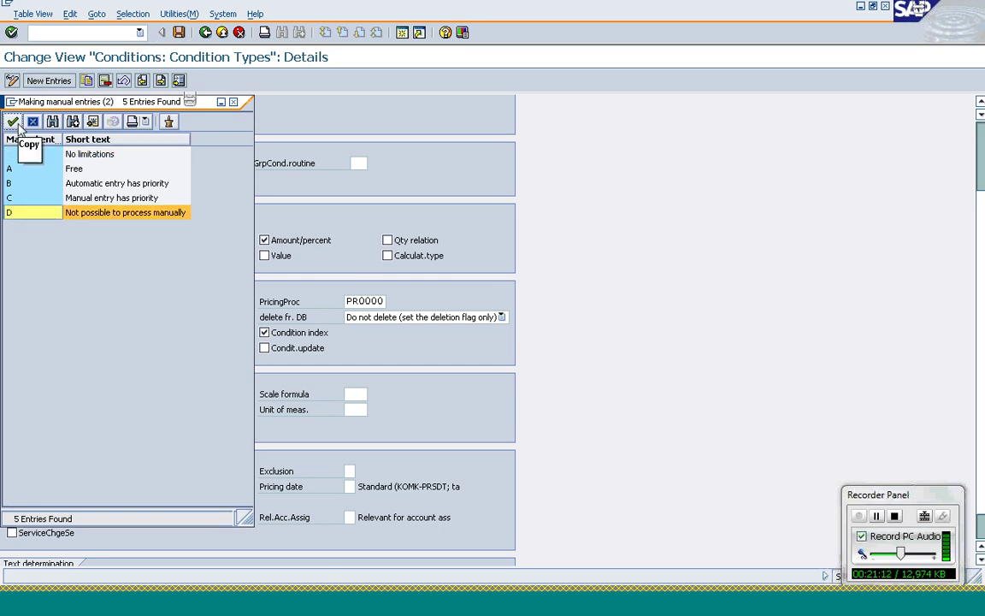
left_click(14, 122)
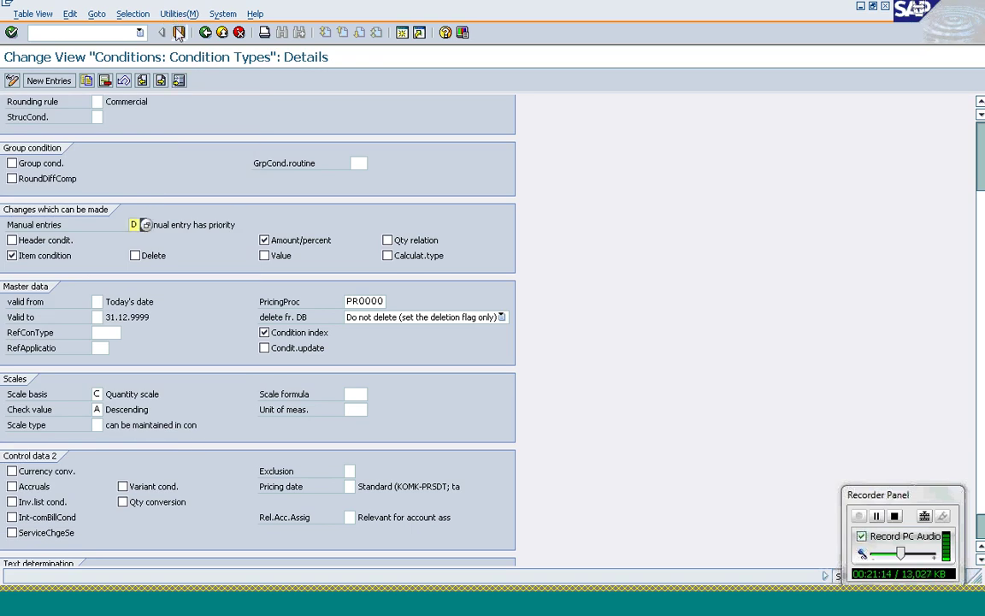
left_click(178, 33)
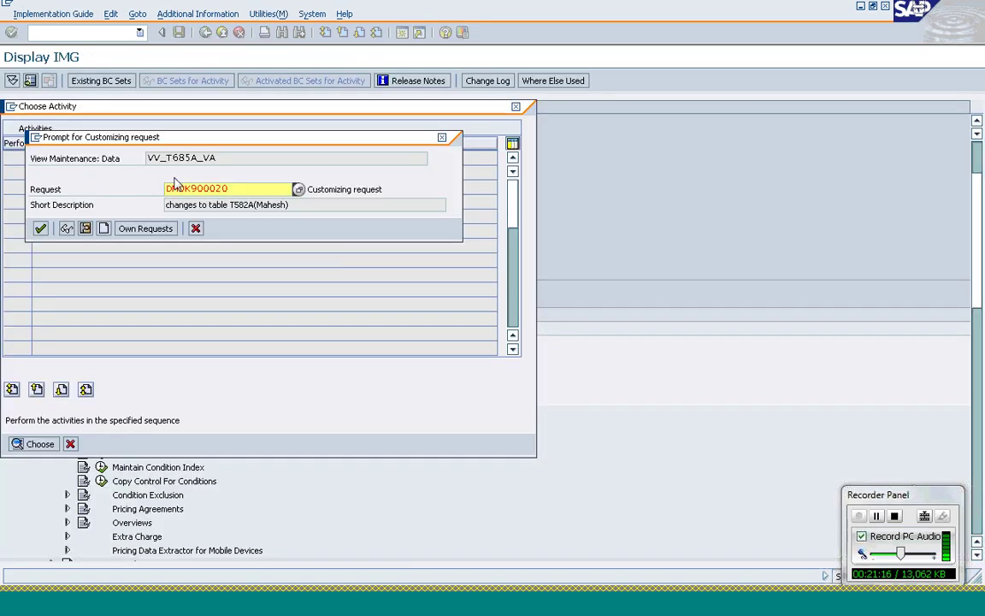
left_click(41, 229)
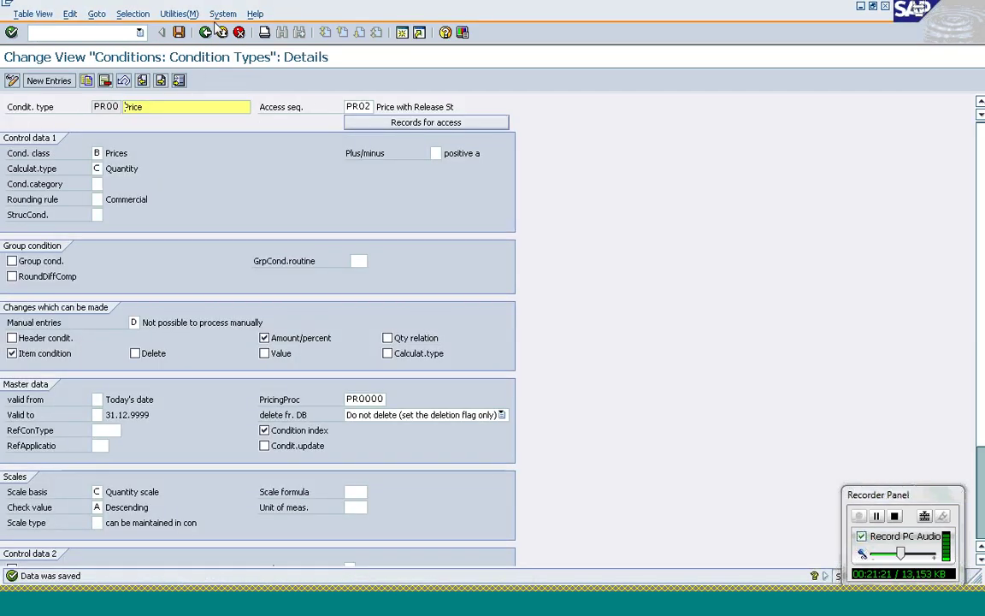
left_click(205, 32)
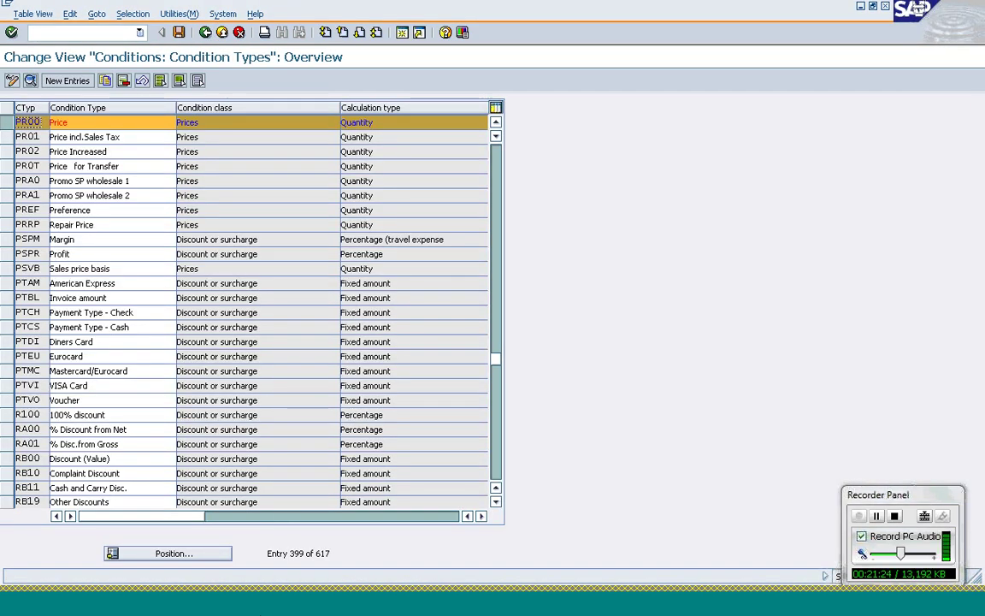
Switch to the sales order session and replace it with the Create Condition Records transaction using /nvk11.
key("alt+Tab")
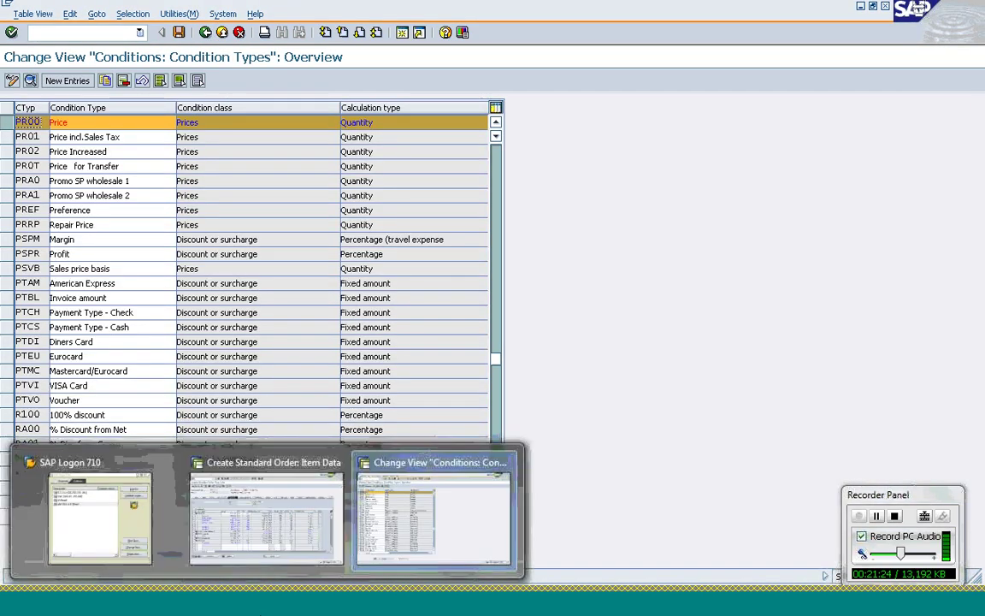
key("alt+Tab")
left_click(63, 33)
type("/")
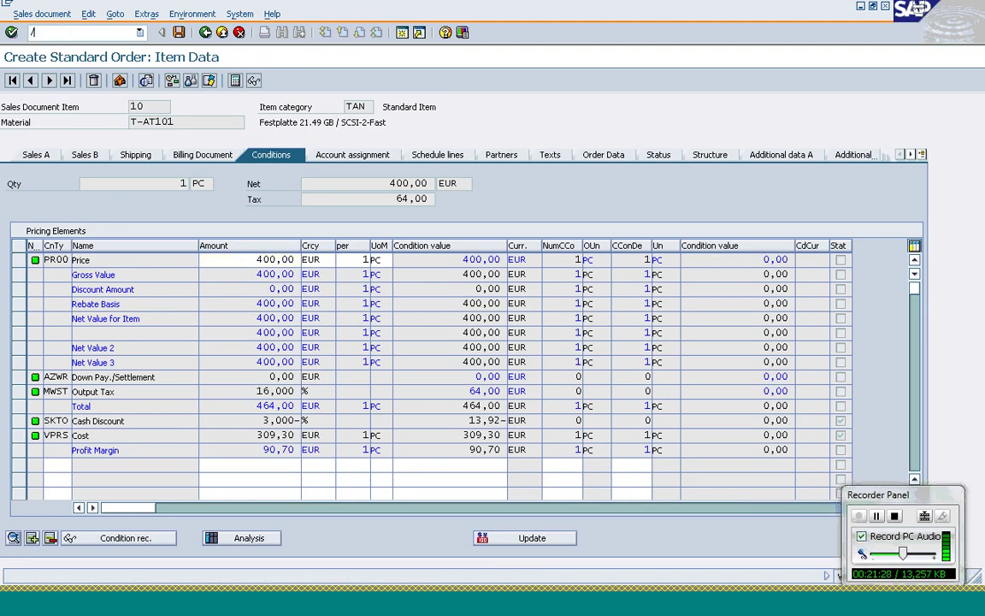
type("nvk11")
key("Return")
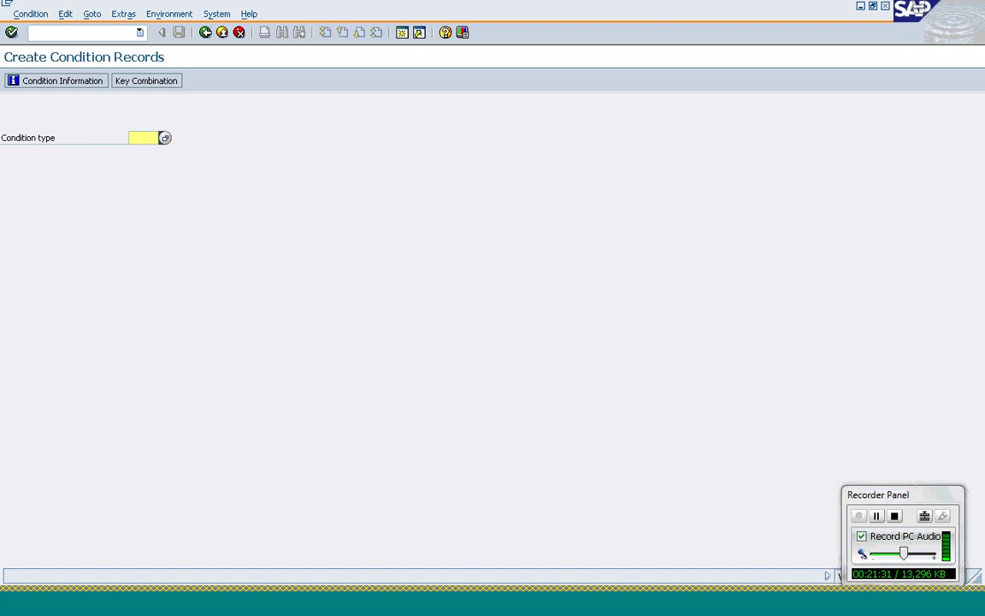
Start creating a PR00 condition record with the key combination Material with release status.
type("pr00")
key("Return")
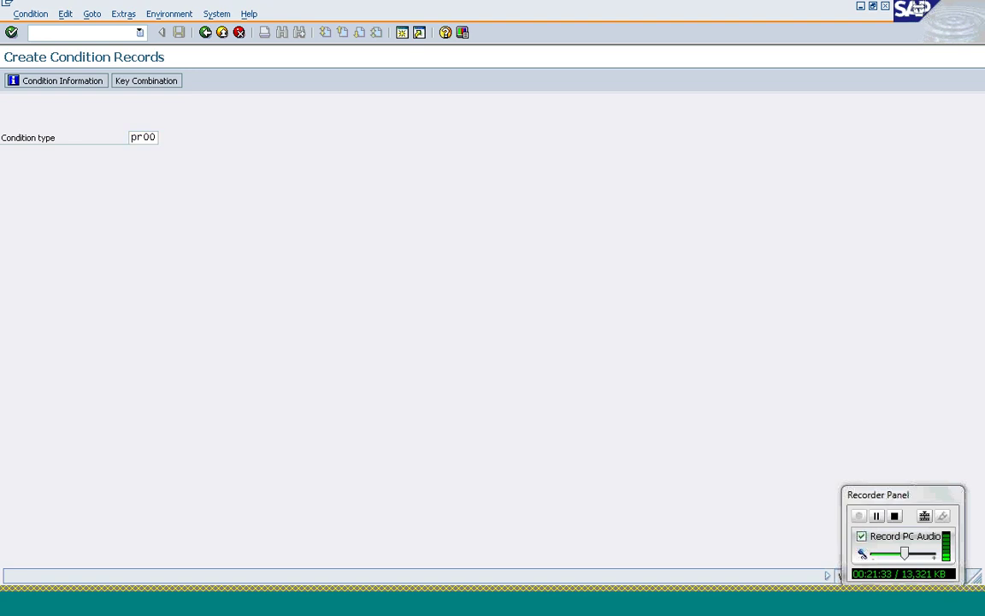
key("Return")
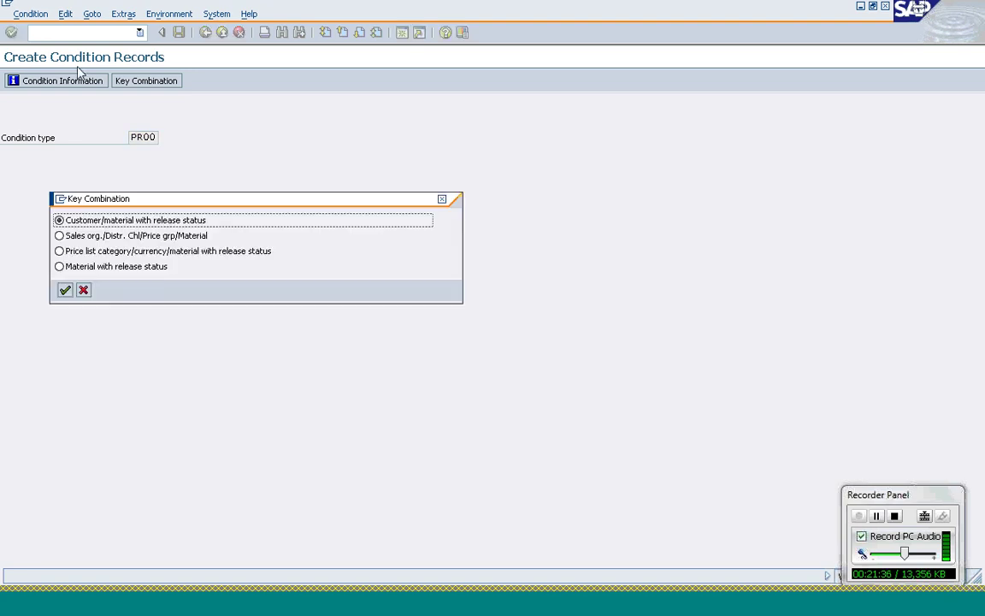
key("Down")
key("Down")
key("Down")
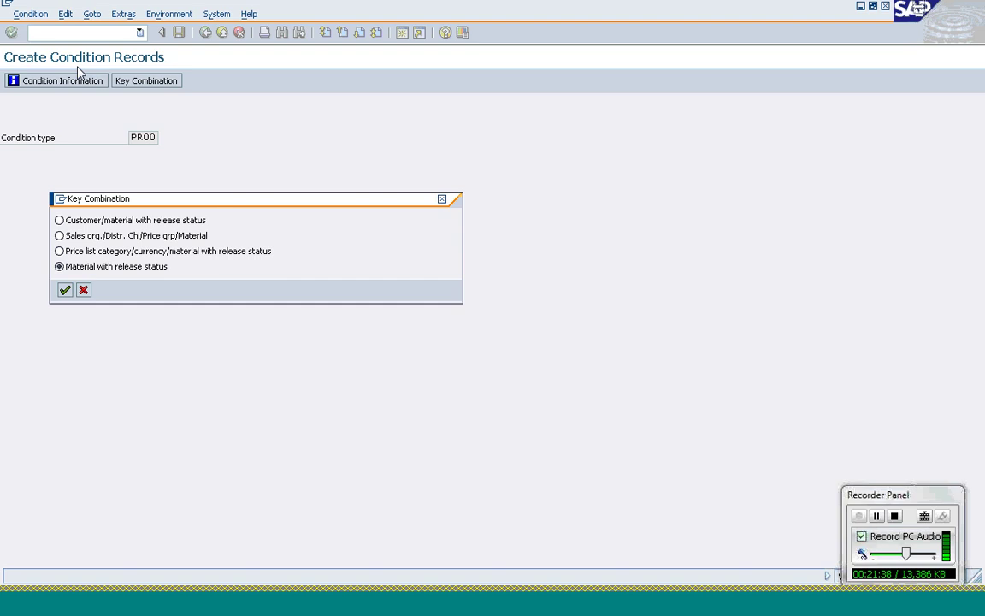
key("Return")
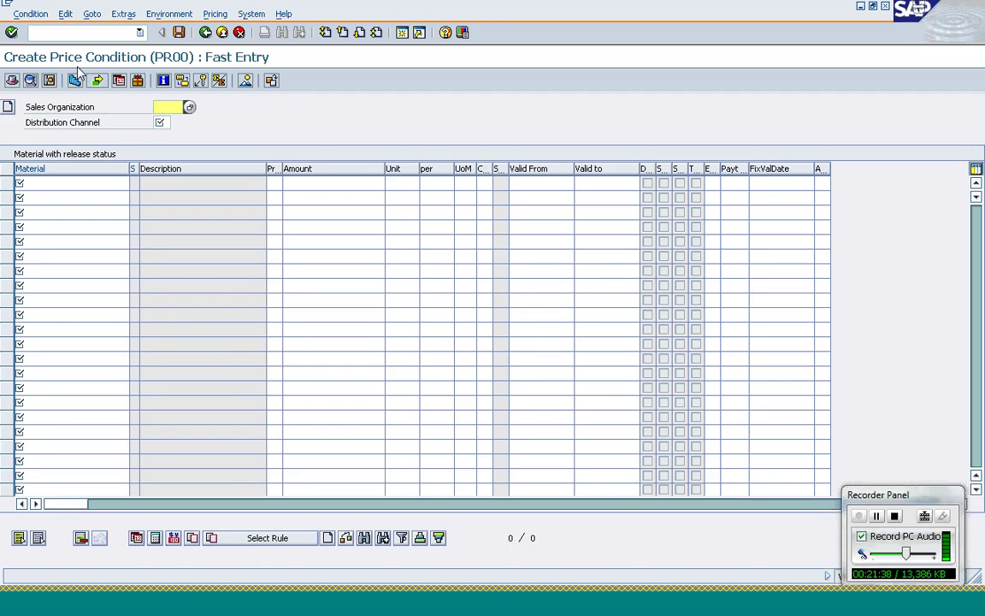
Enter sales organization 1000 and distribution channel 10 for the PR00 price record.
type("1000")
key("Tab")
type("1")
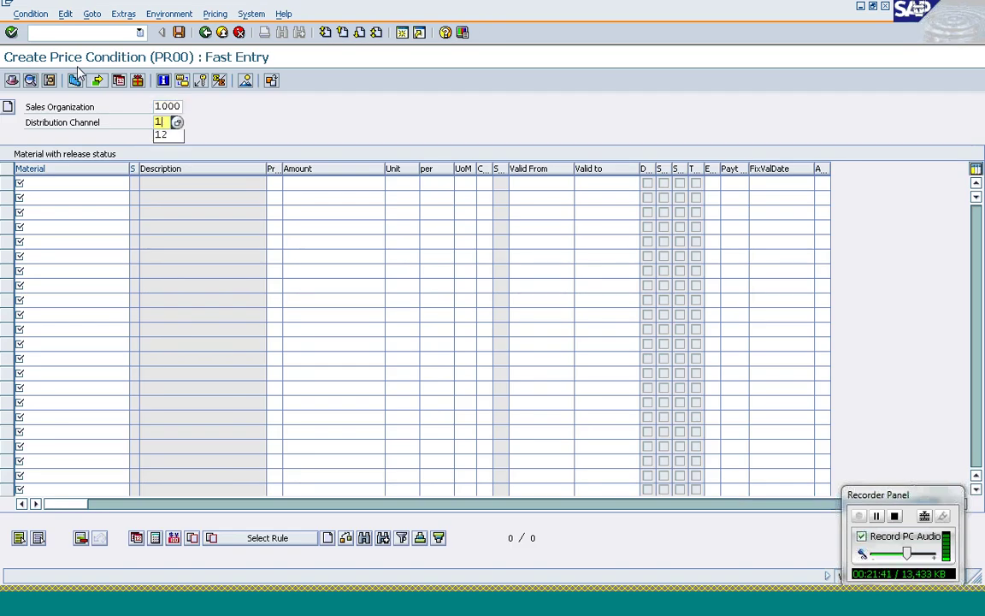
type("0")
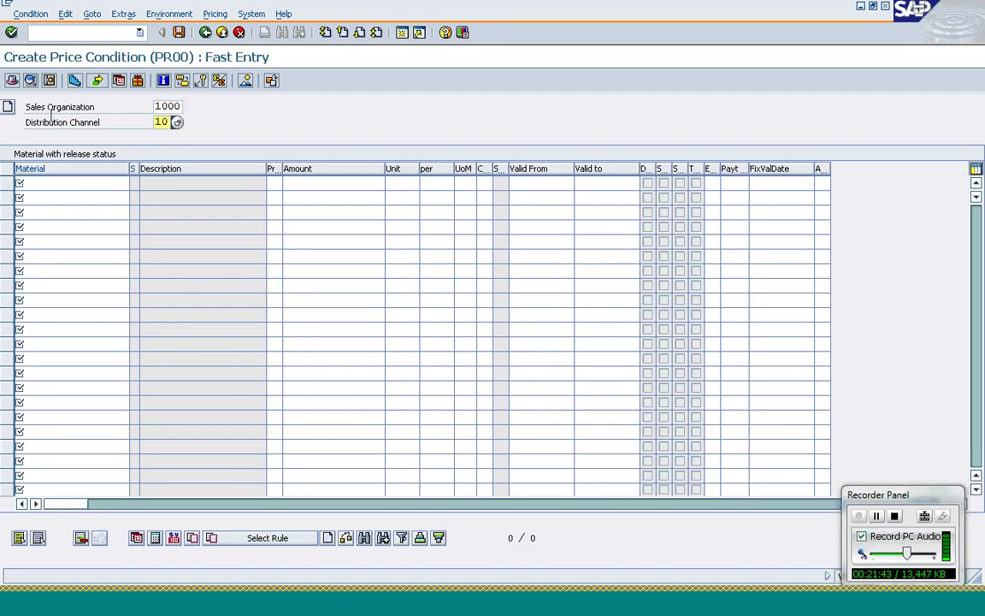
Add material T-AT101 to the price records with an amount of 395 EUR.
left_click(74, 185)
type("t")
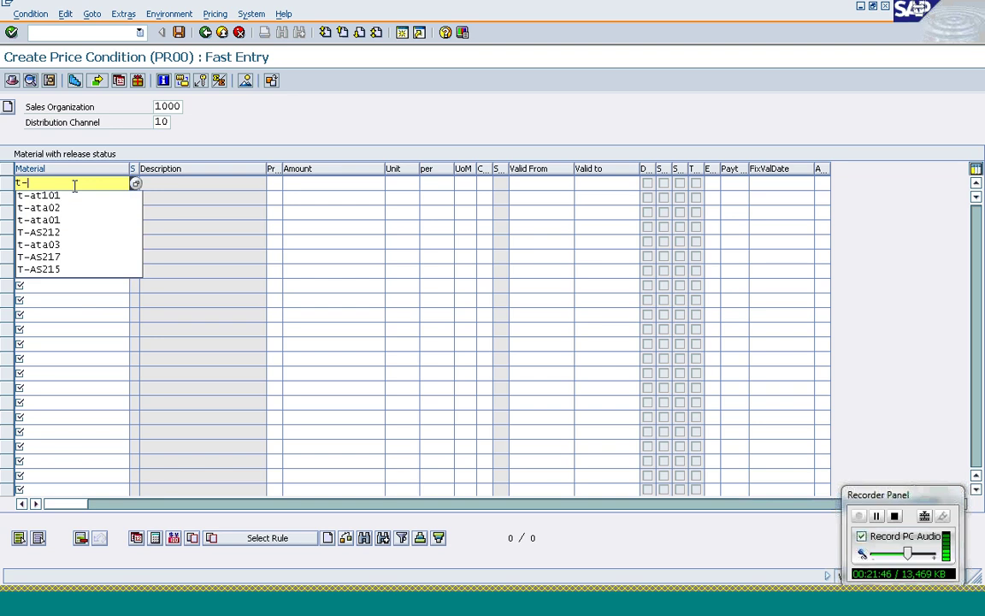
type("-")
key("Down")
key("Return")
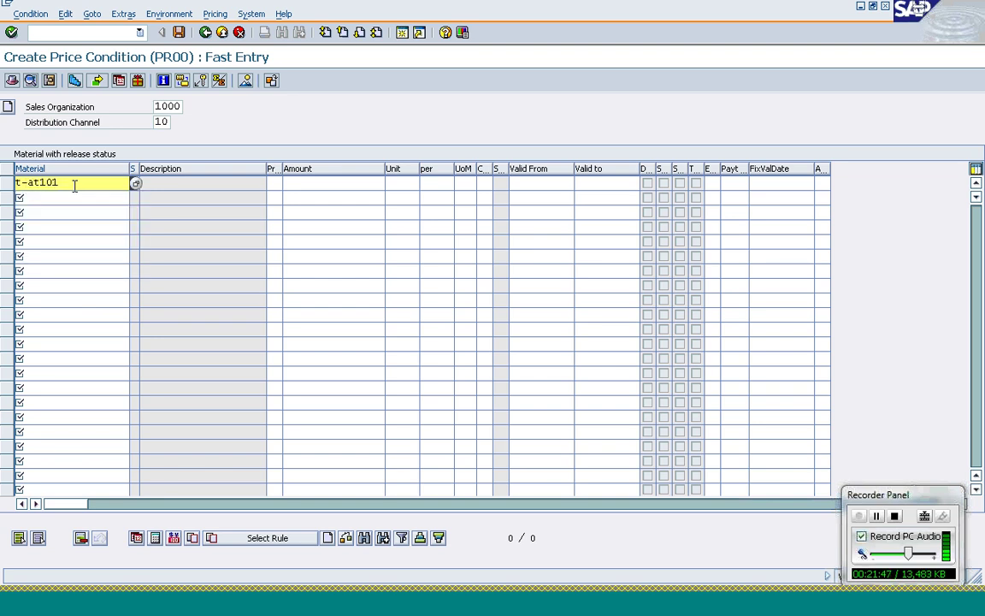
key("Tab")
key("Tab")
type("3")
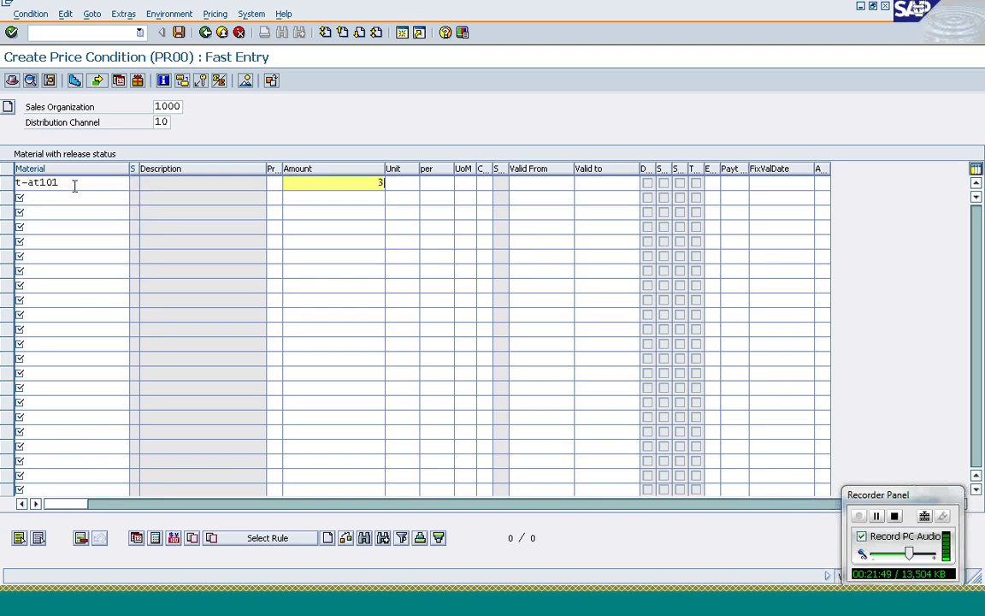
type("95")
key("Return")
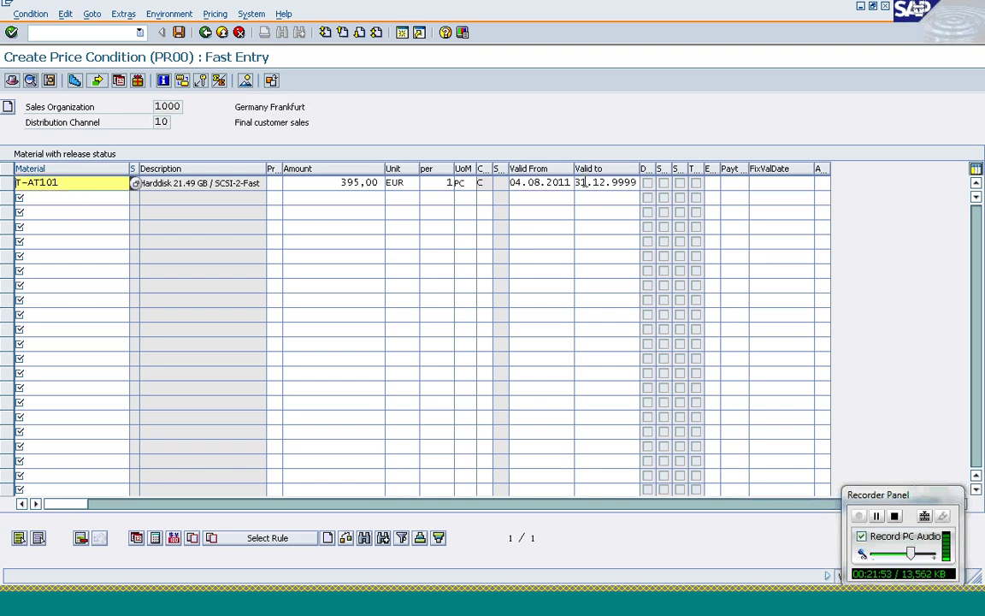
Set the T-AT101 record's valid-to date to 30.08.2011 and save the condition record.
left_click(596, 183)
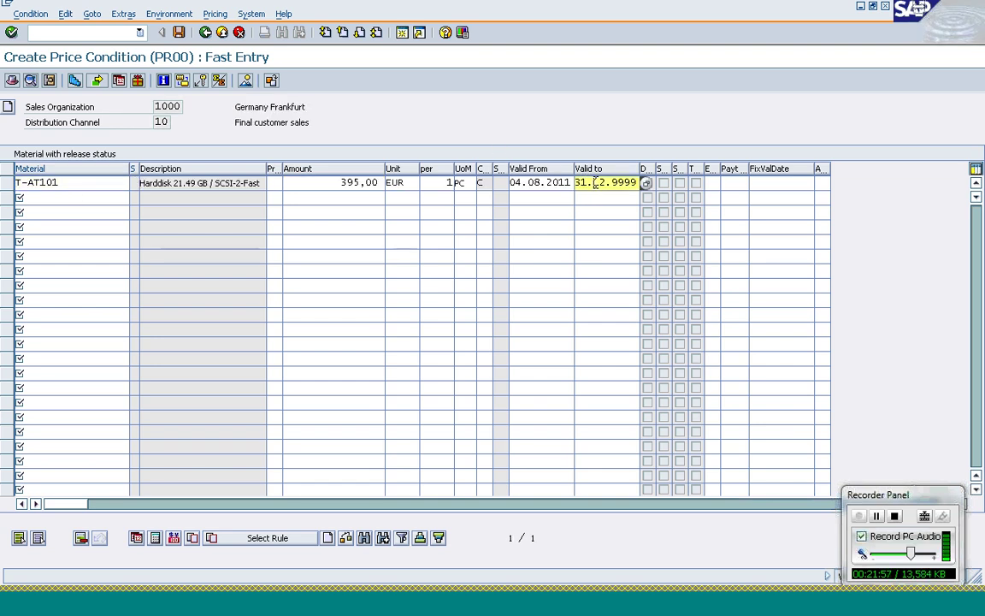
type("0")
type(".1")
type("08.")
type("2011")
key("Return")
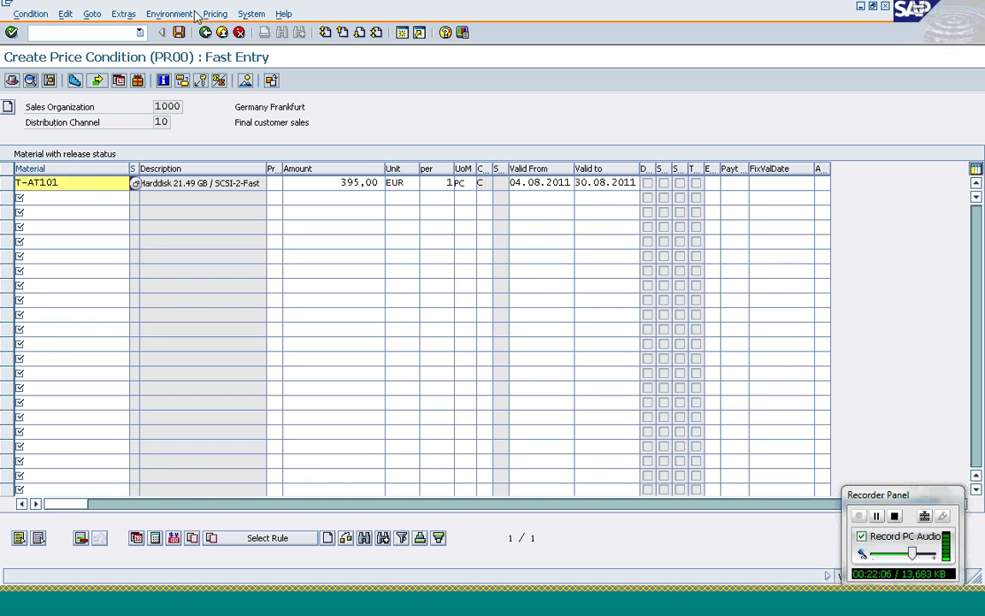
left_click(178, 32)
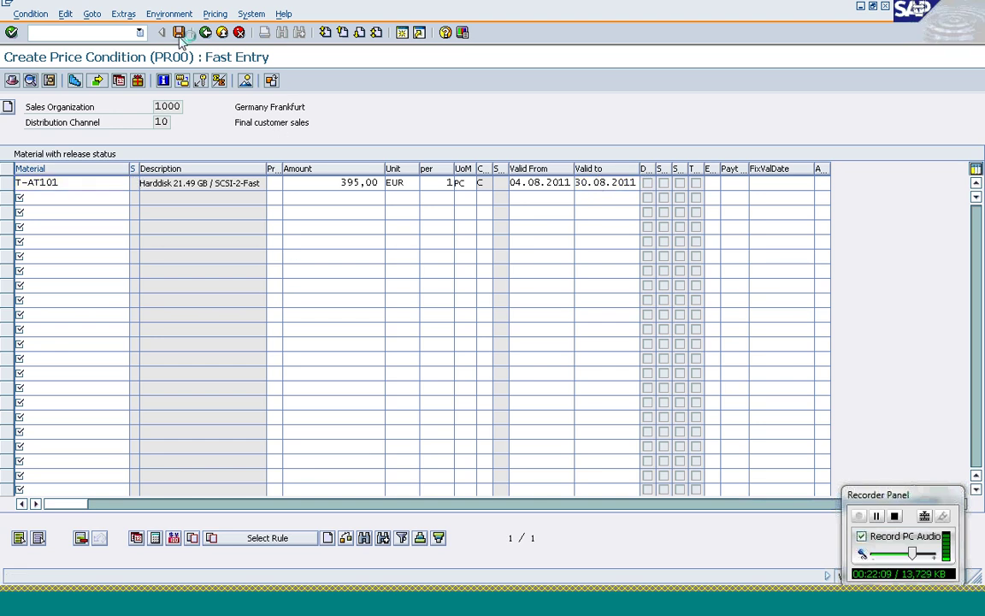
Switch to the Create Sales Order transaction using /nva01.
left_click(82, 34)
type("/")
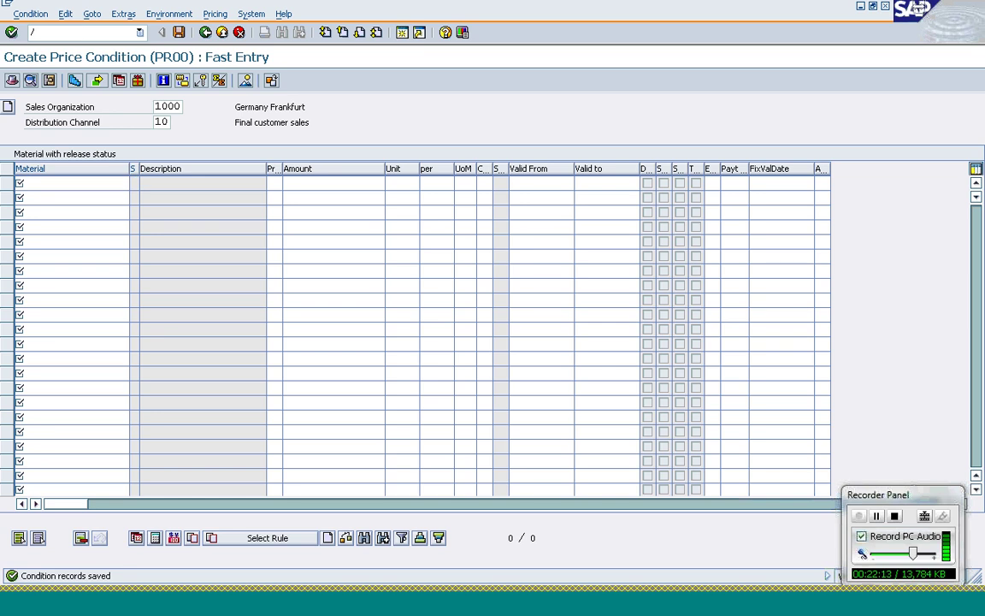
type("nva01")
key("Return")
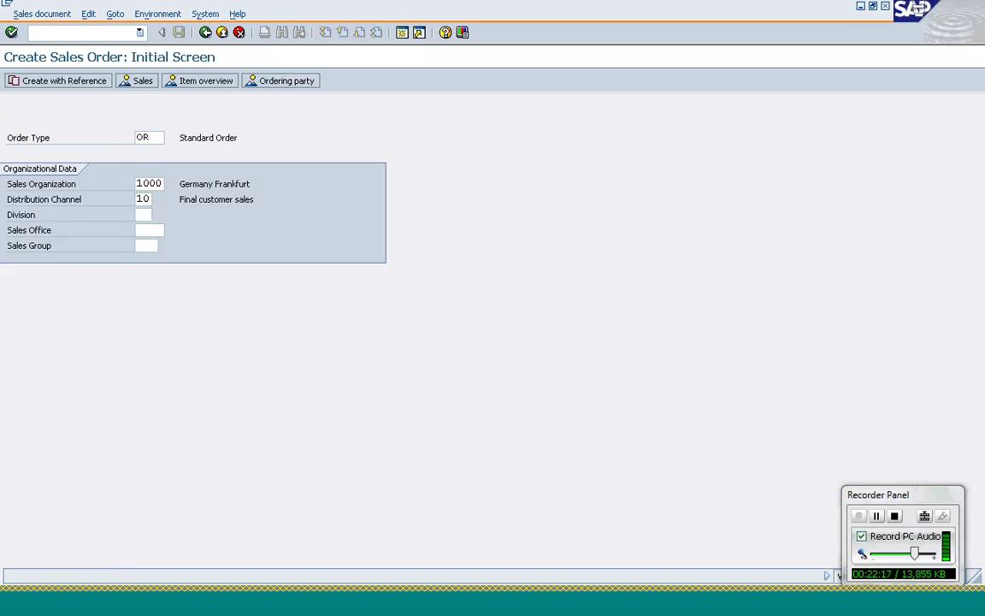
Open a standard order, enter the sold-to party's customer number and PO number pricing, and choose sales area 1000/10/00.
key("Return")
type("t")
key("Down")
key("Tab")
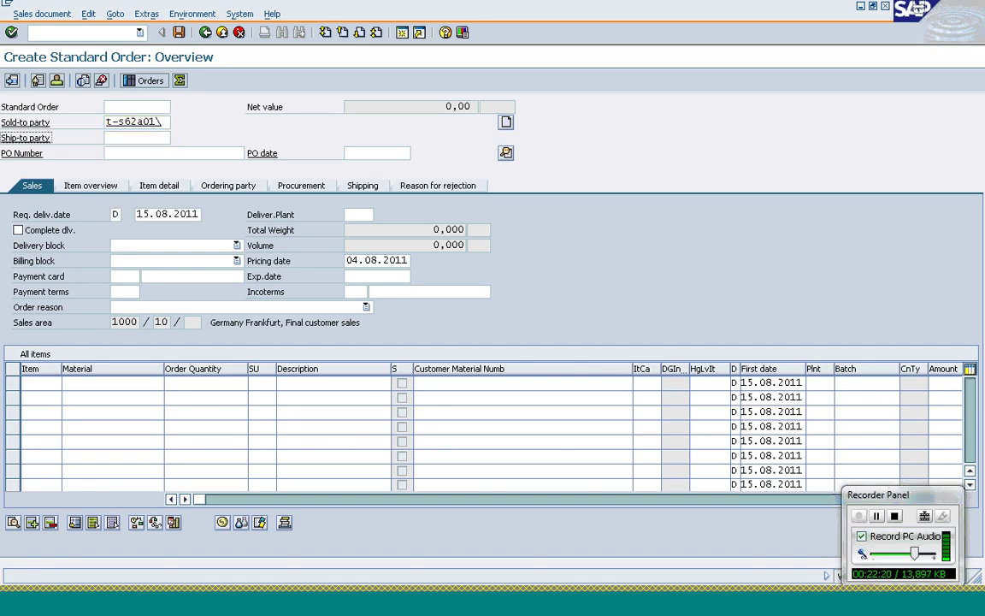
key("shift+Tab")
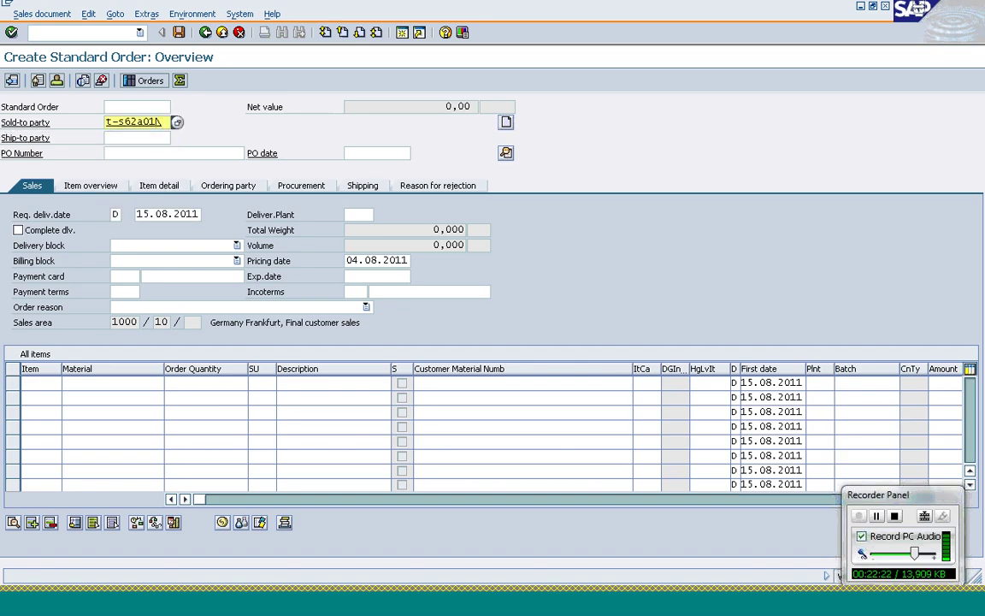
key("Tab")
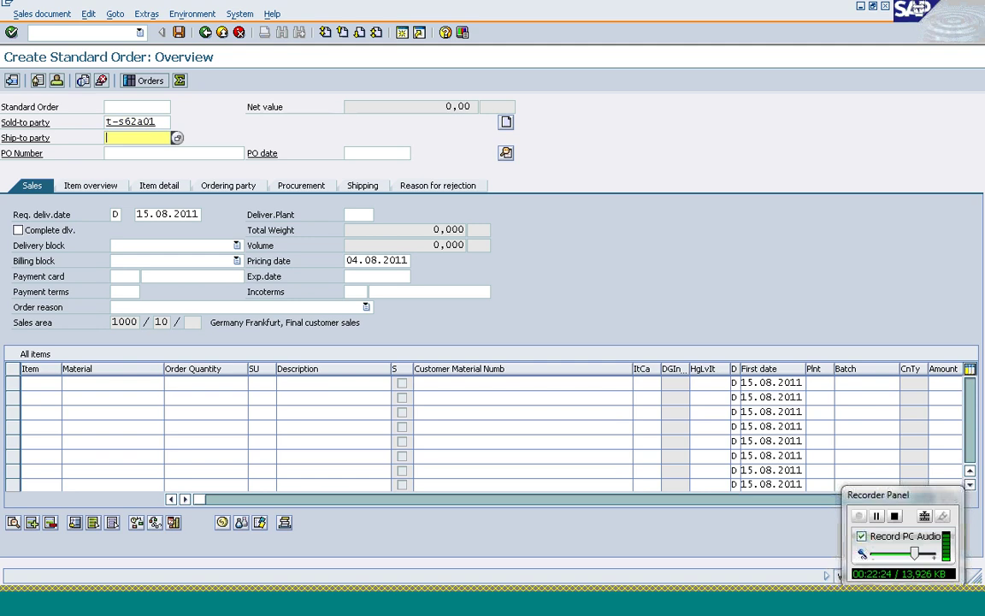
key("Tab")
key("Down")
key("Down")
key("Return")
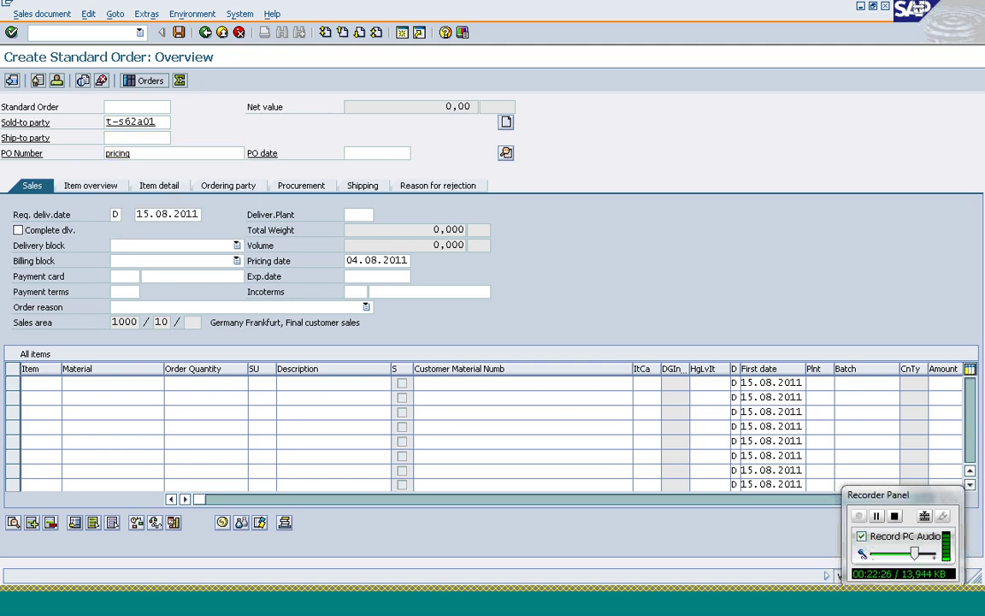
key("Return")
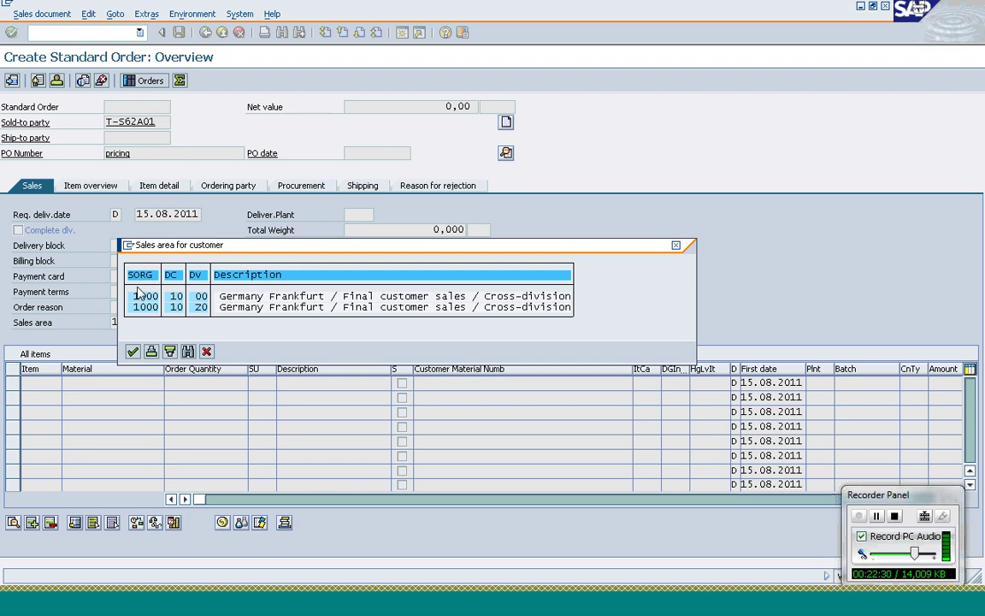
double_click(136, 299)
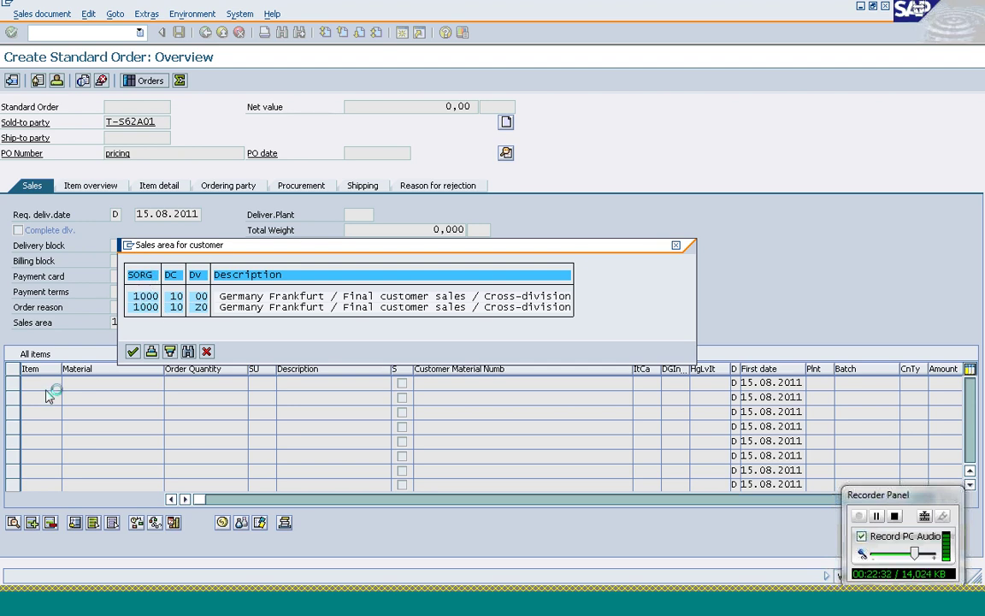
Add material T-AT101 with quantity 1 as the first order item and open its pricing conditions.
left_click(86, 384)
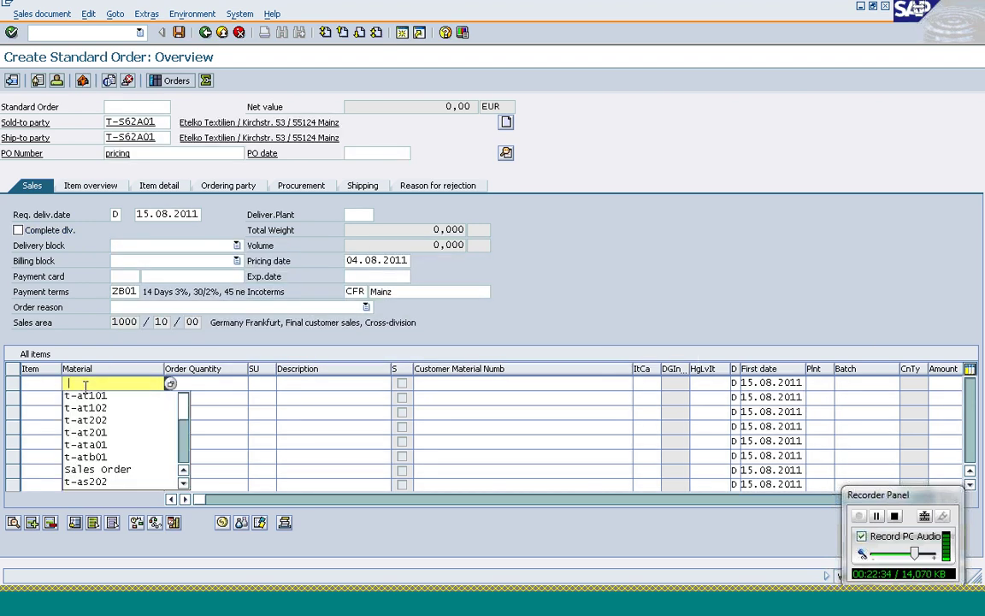
left_click(85, 395)
key("Tab")
type("1")
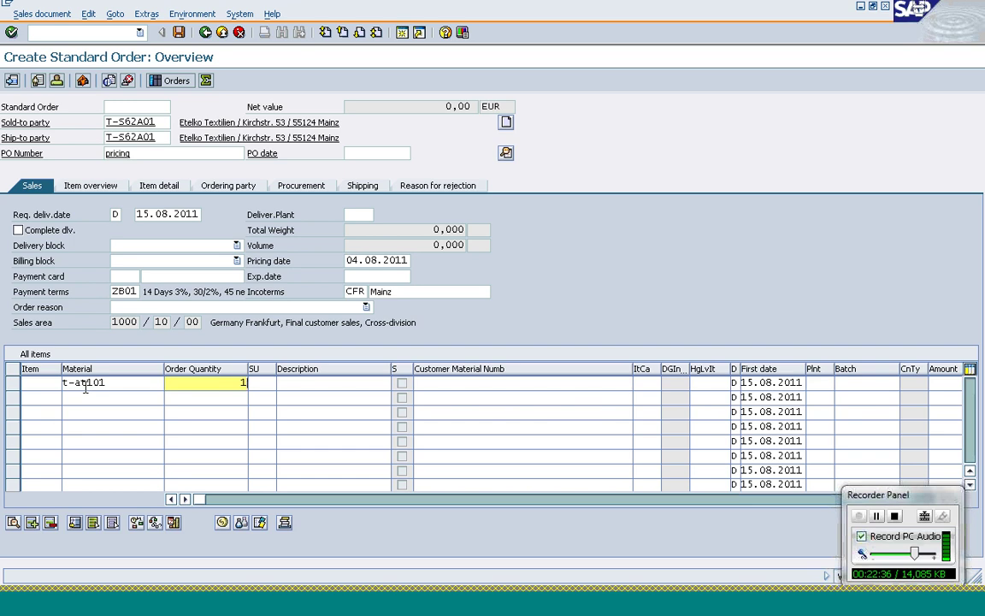
key("Return")
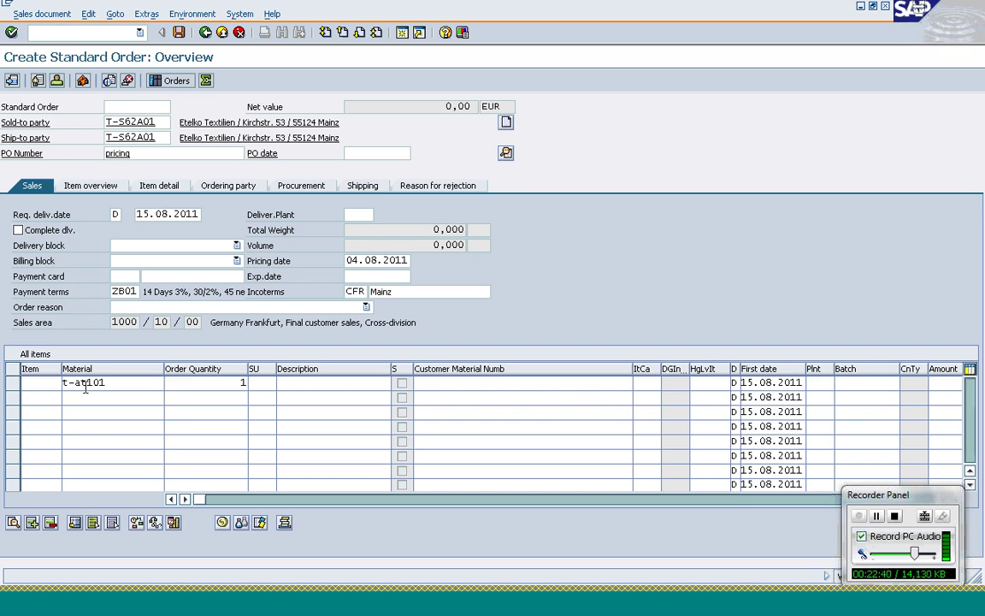
key("Return")
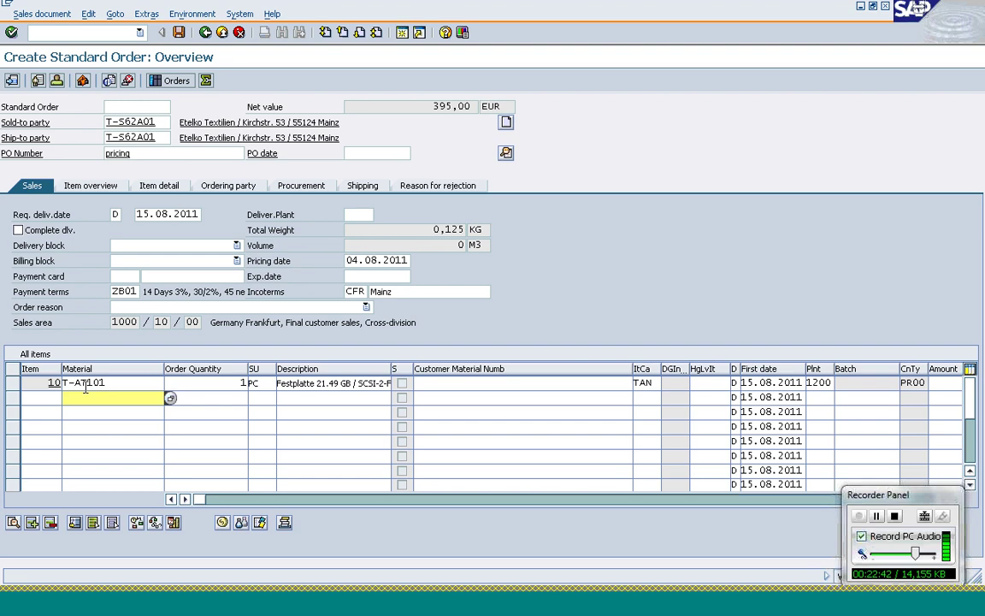
left_click(14, 383)
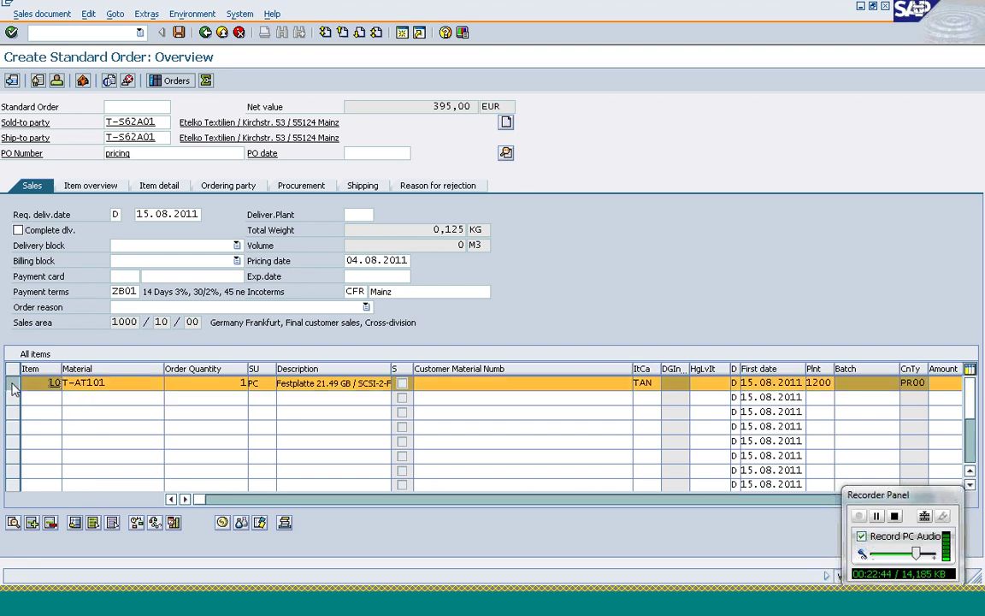
left_click(221, 524)
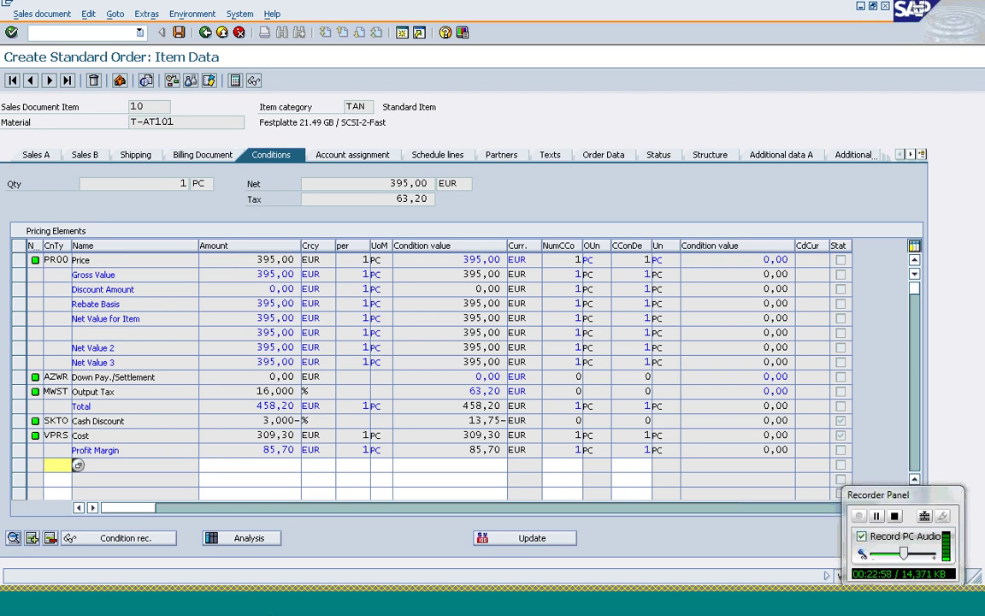
Switch to the condition types session, open PR00's details and set manual entries to C (Manual entry has priority).
mouse_move(265, 614)
left_click(407, 539)
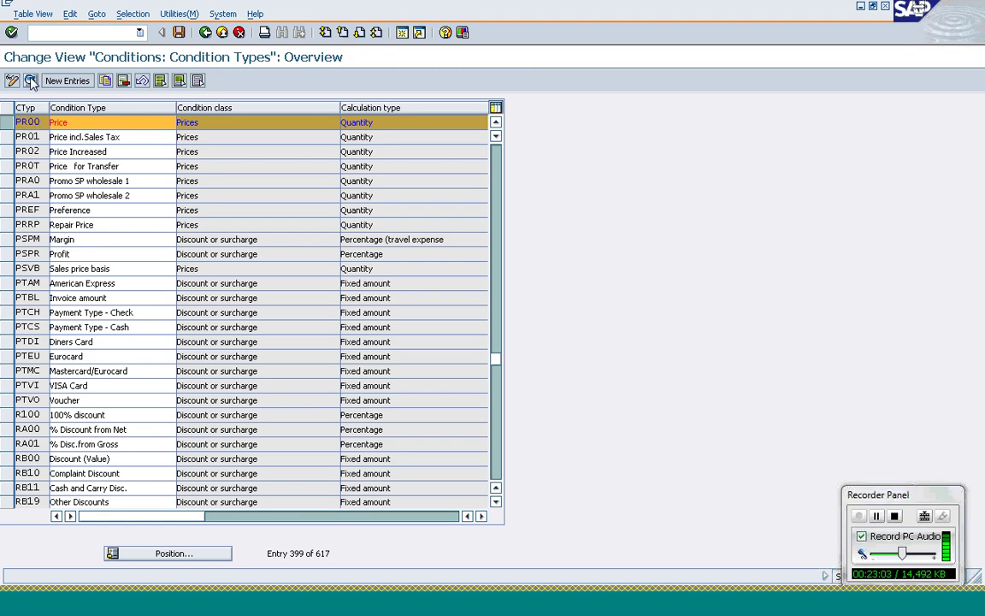
left_click(30, 81)
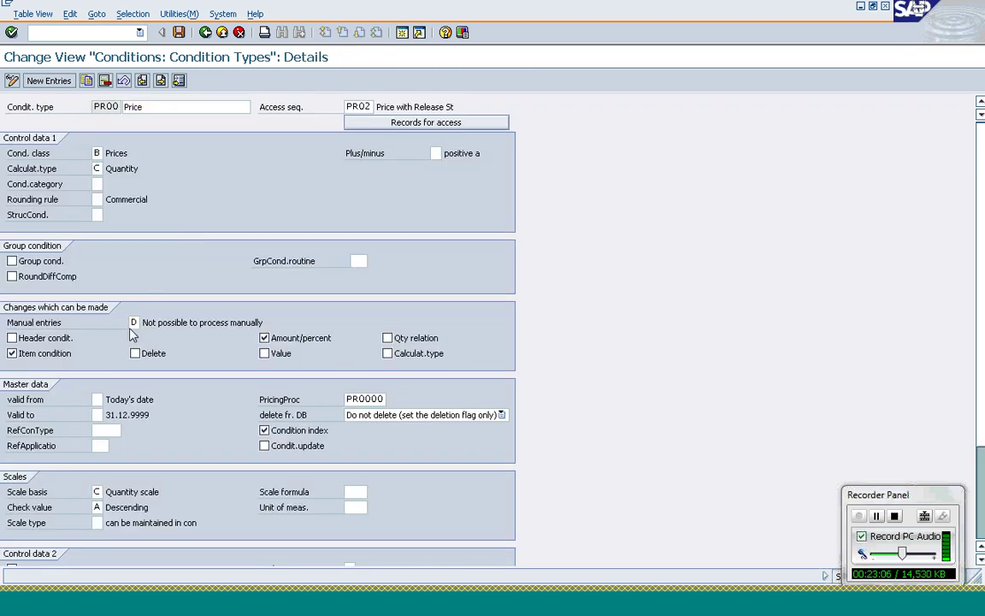
left_click(134, 322)
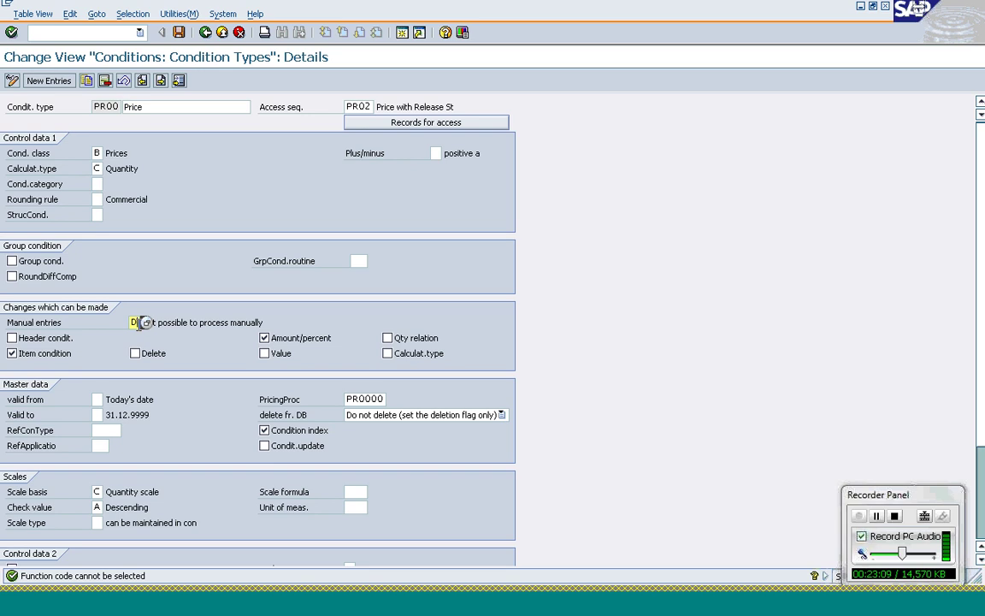
type("C")
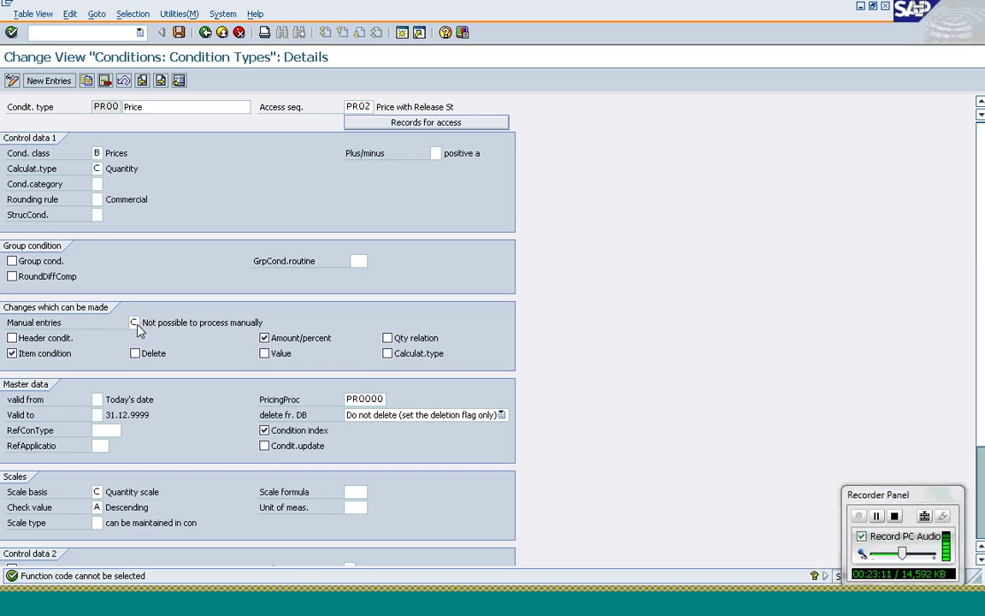
key("Return")
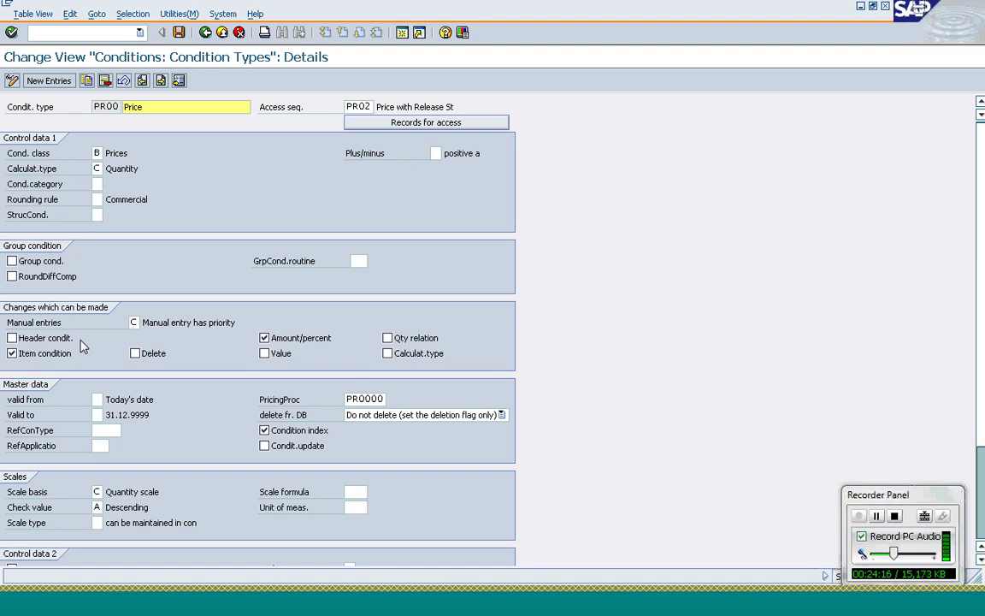
Toggle PR00's Header condit., Value and Amount/percent change options, returning each to its original setting.
left_click(12, 338)
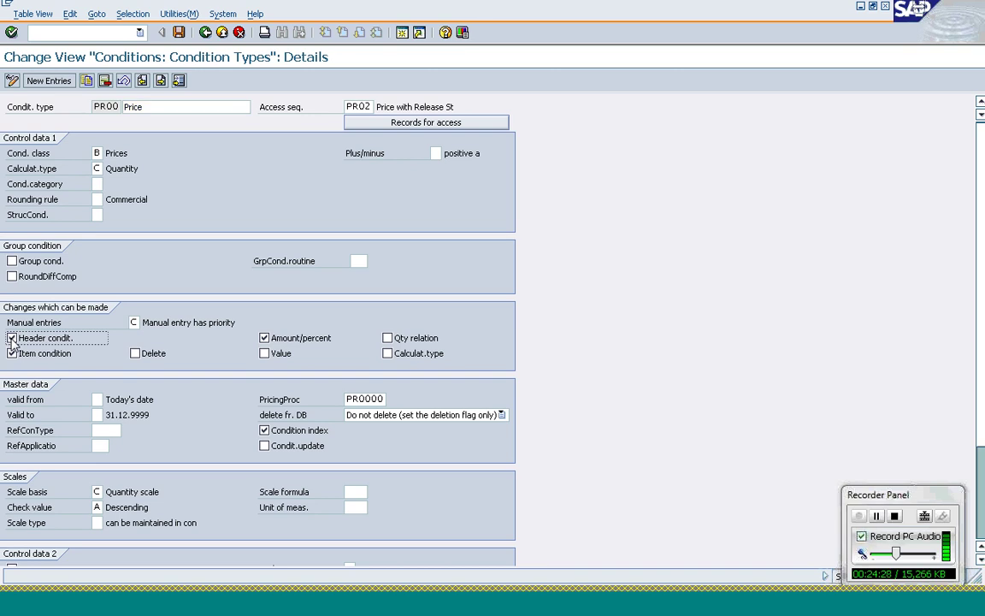
left_click(12, 339)
left_click(303, 354)
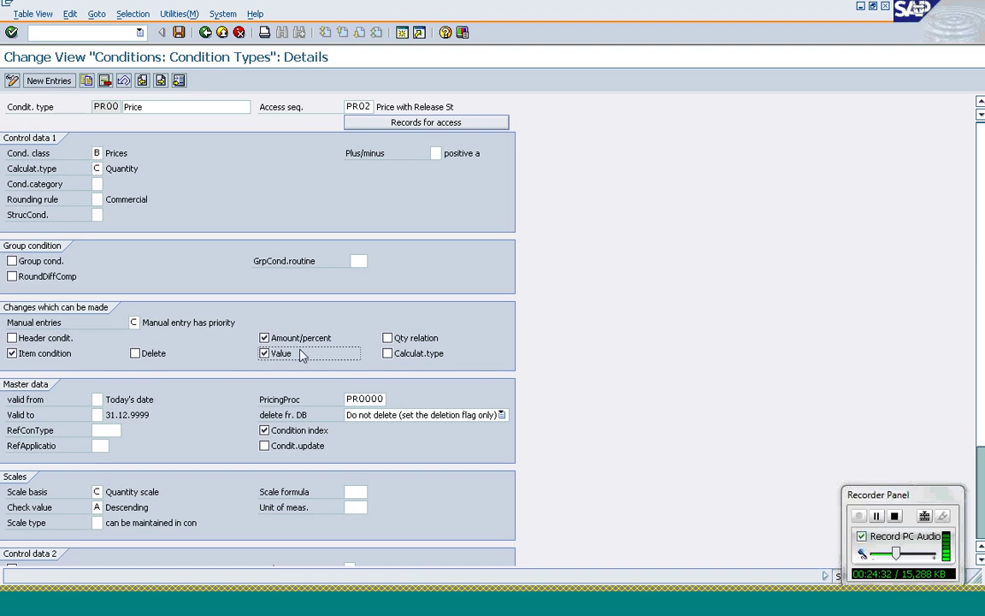
left_click(299, 355)
left_click(309, 341)
left_click(309, 341)
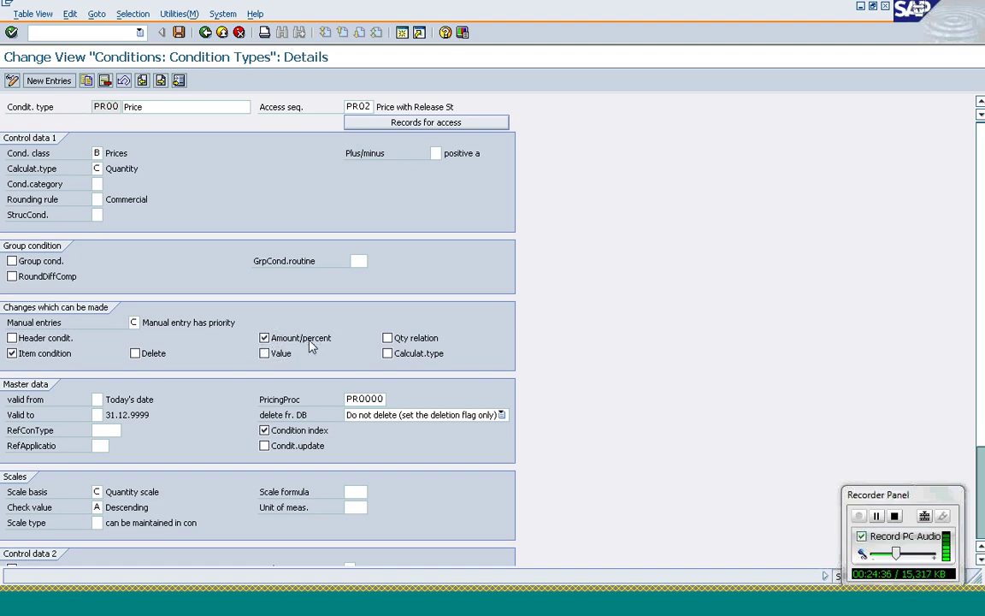
Read the field help for PR00's Amount/percent, Value and Qty relation change options.
key("F1")
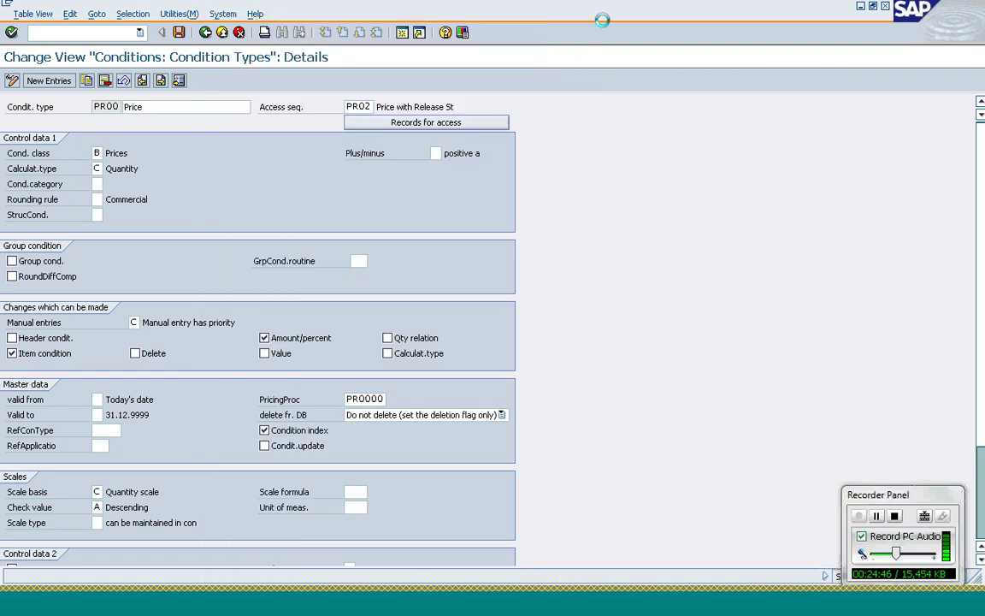
left_click(602, 20)
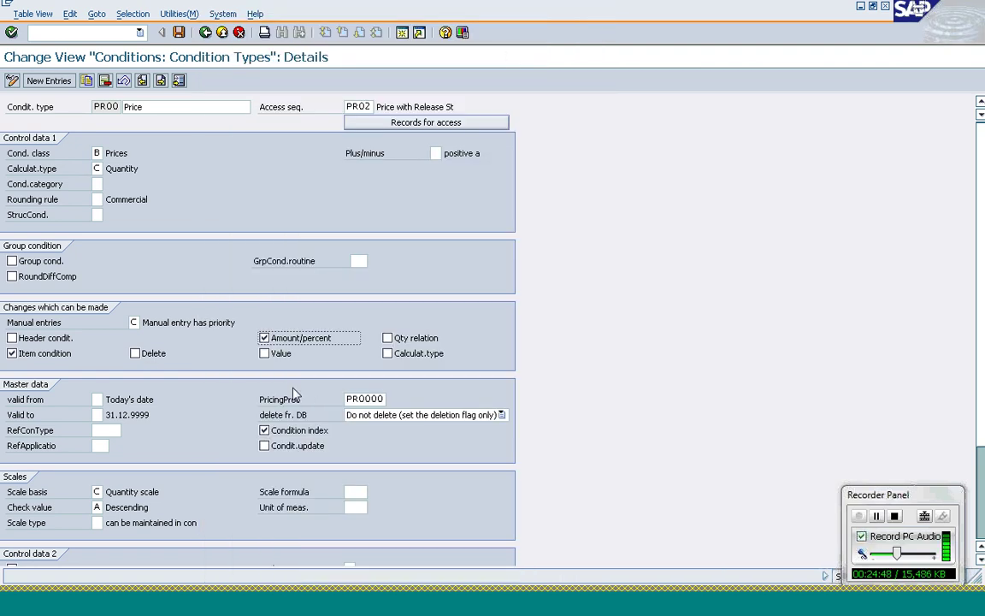
left_click(12, 338)
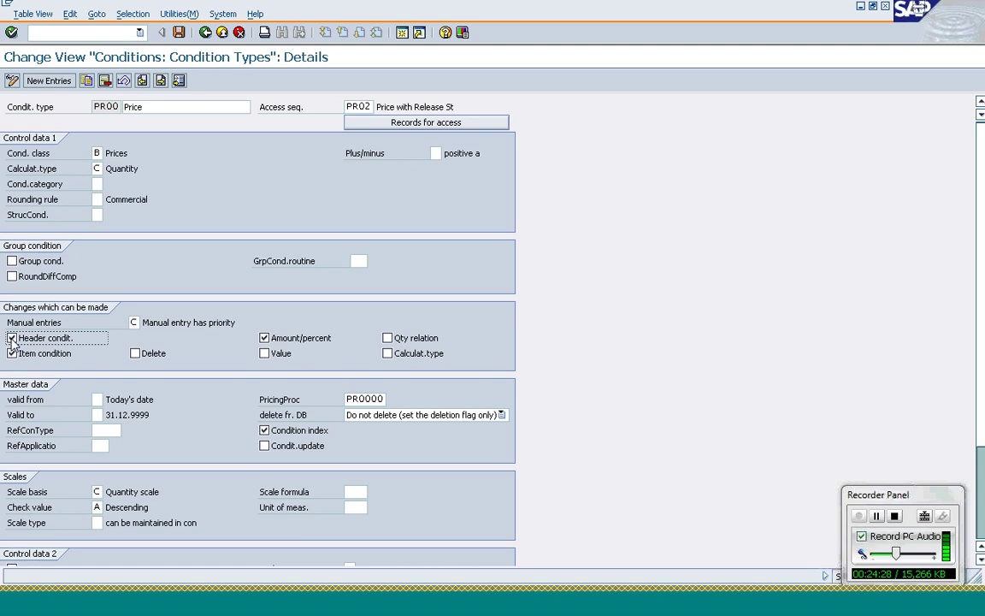
left_click(12, 339)
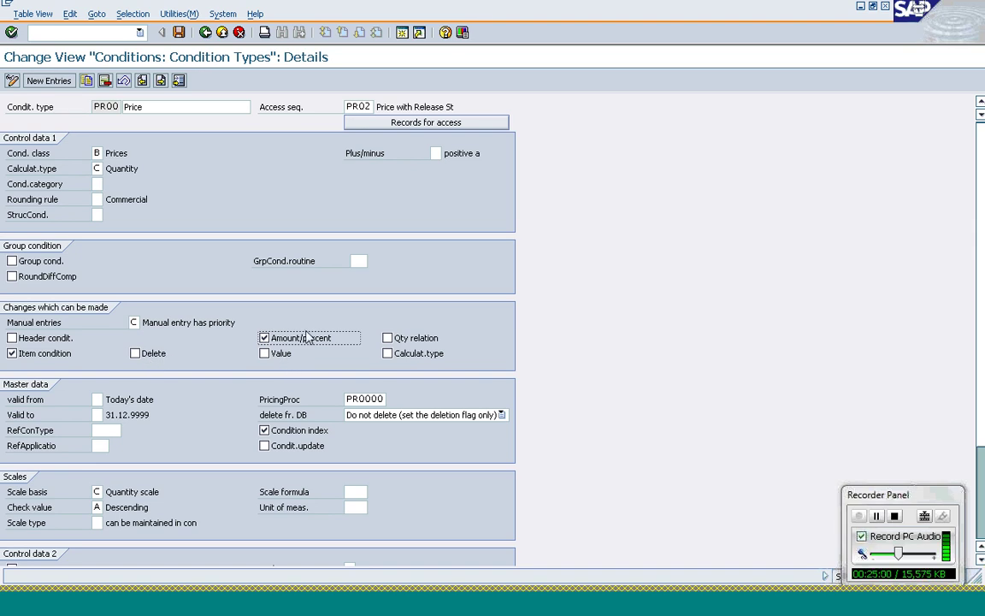
left_click(275, 354)
left_click(275, 354)
key("F1")
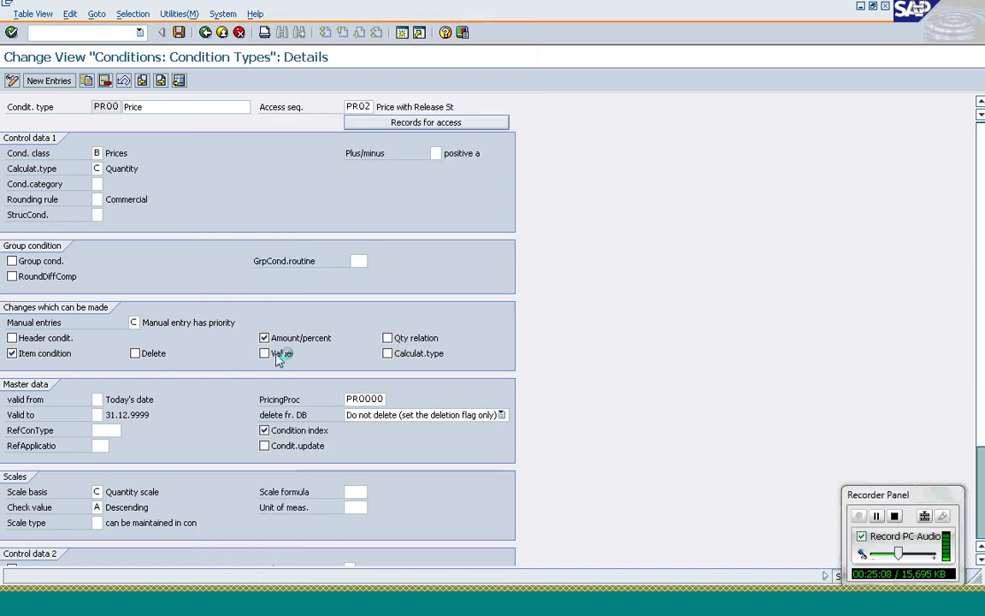
left_click(444, 38)
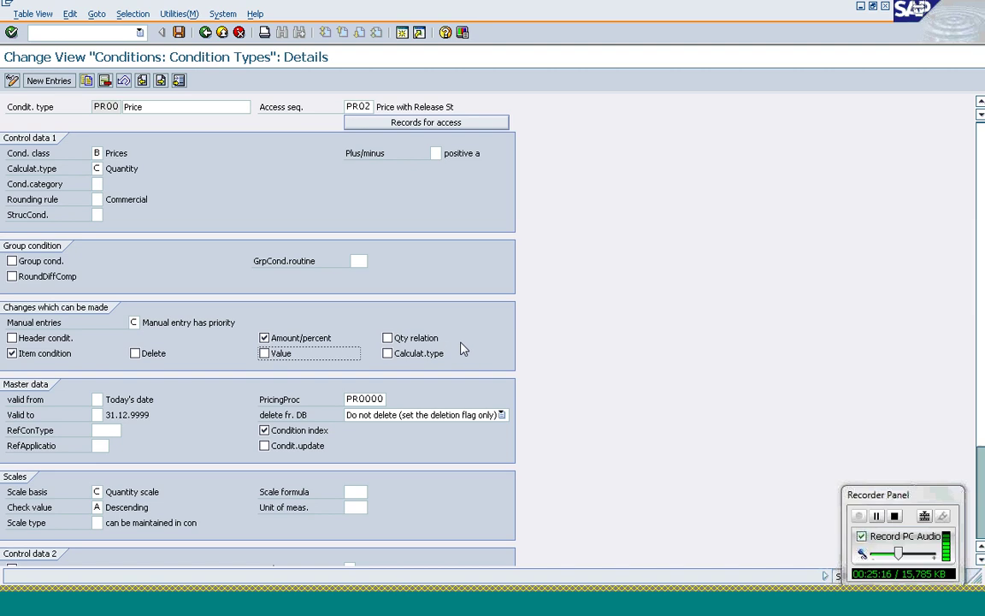
left_click(411, 340)
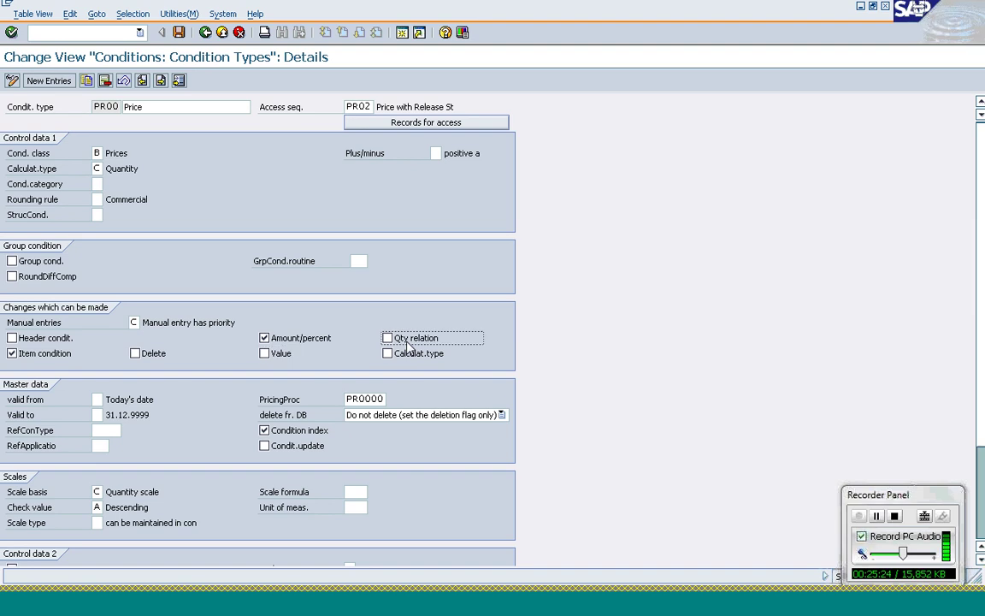
key("F1")
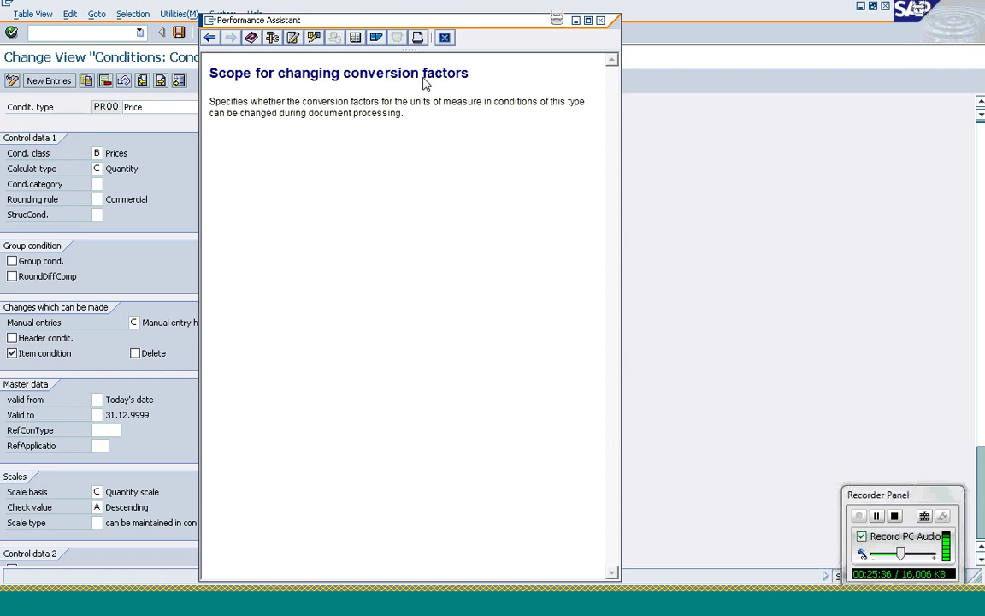
left_click(444, 38)
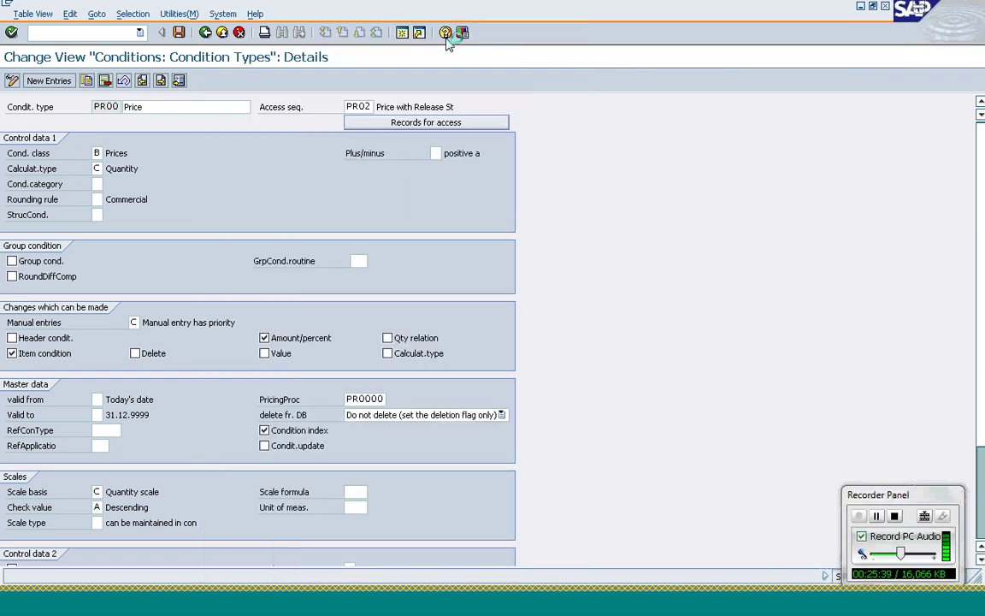
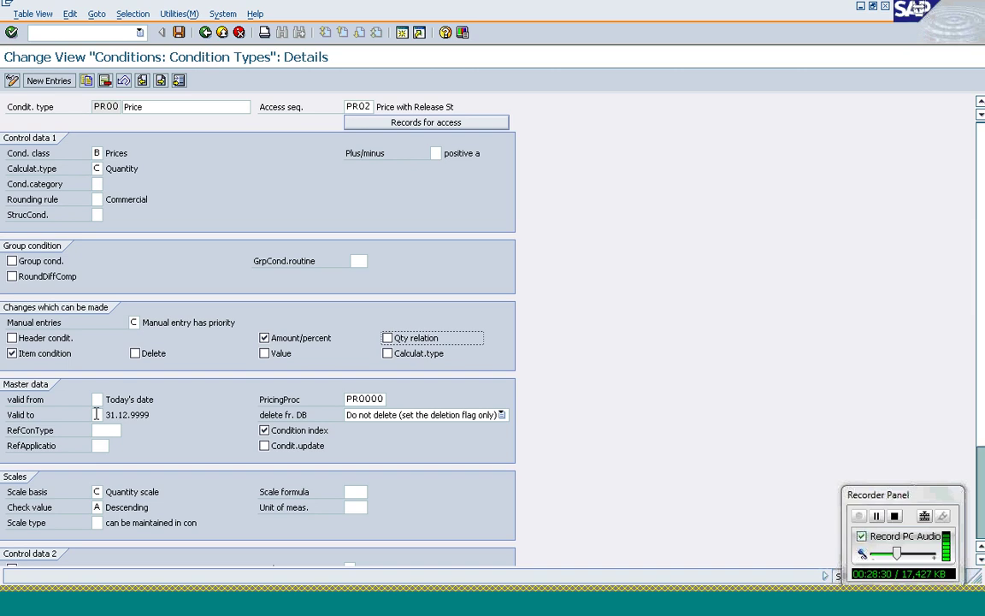
Review the proposed valid-to options in PR00's master data, the RefConType field and the Scales and Control data 2 settings.
left_click(96, 414)
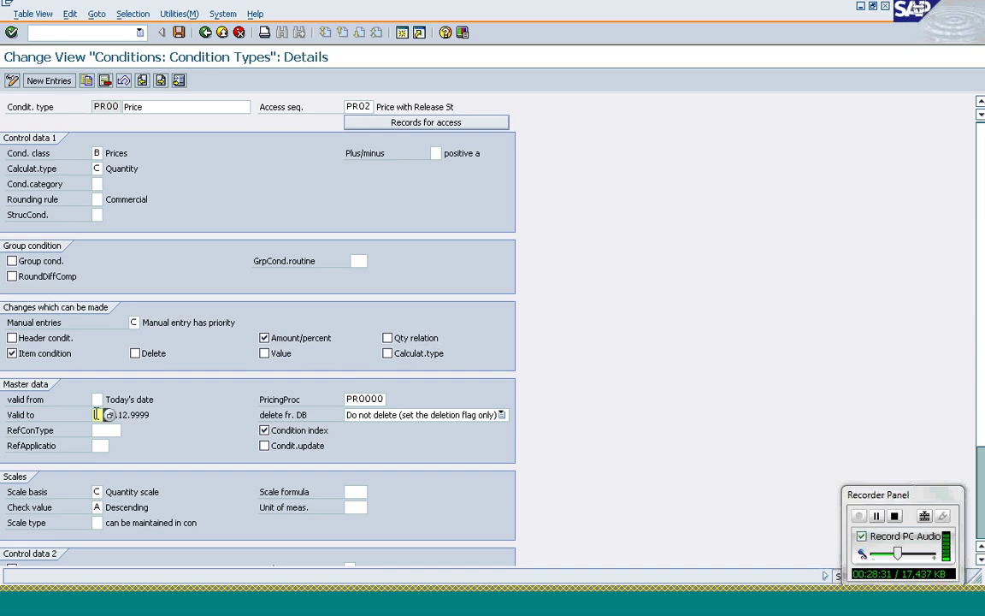
left_click(110, 416)
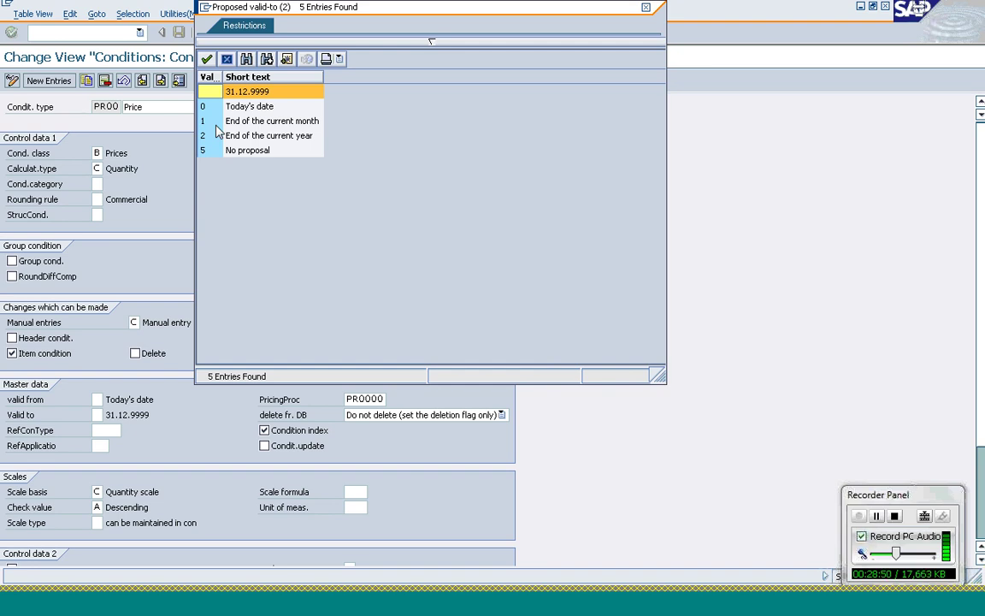
left_click(227, 60)
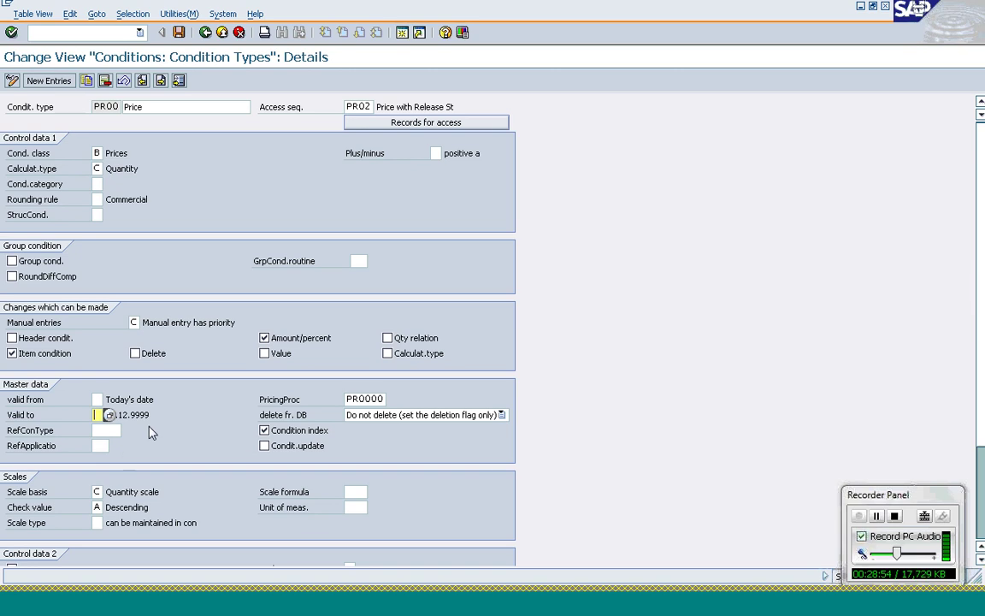
left_click(42, 431)
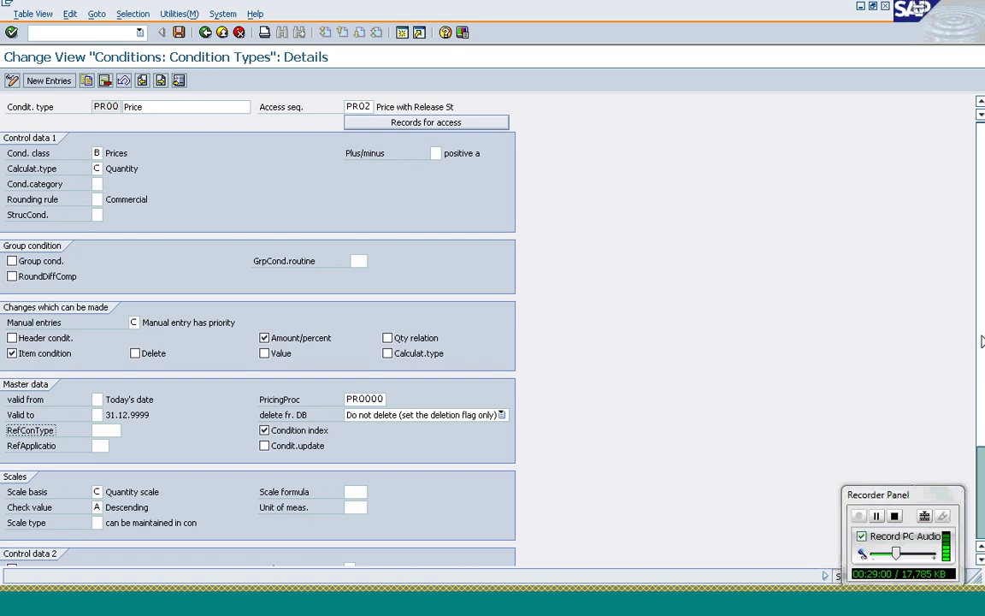
scroll(982, 359, "down", 2)
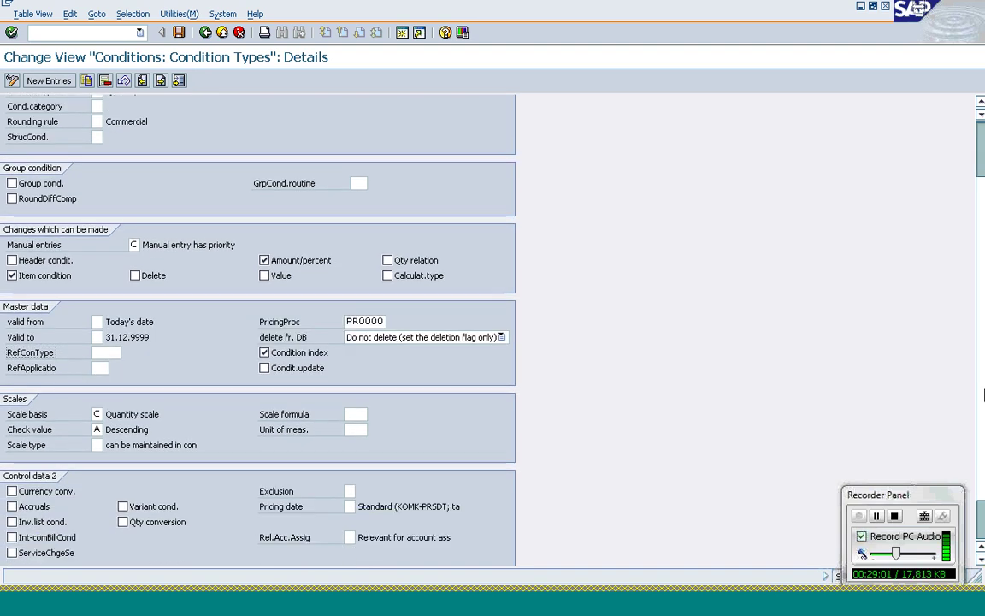
scroll(982, 394, "down", 1)
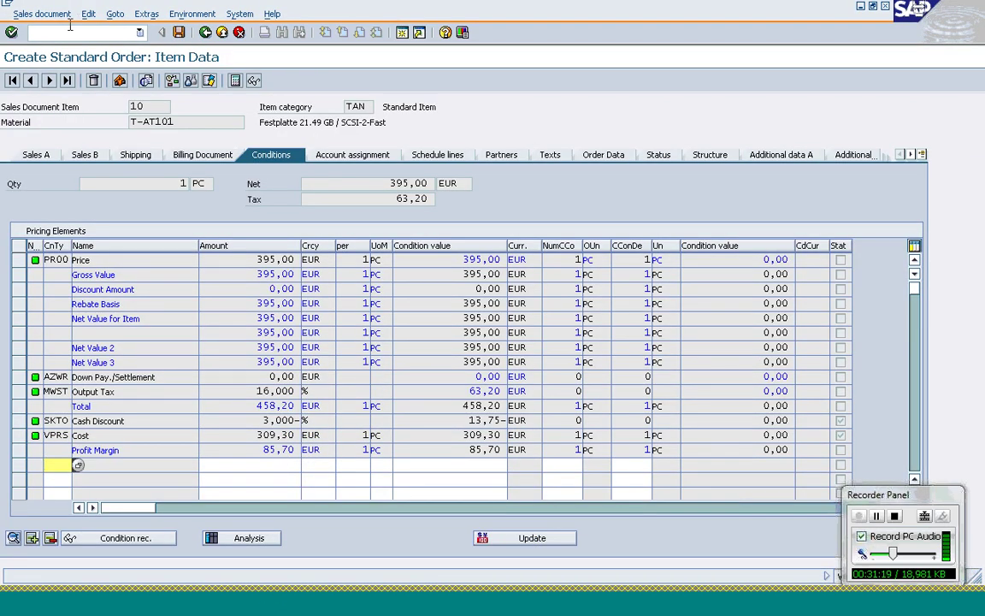
Run VK12 for PR00 condition records by Material with release status and open the scales of material T-AT101.
left_click(70, 27)
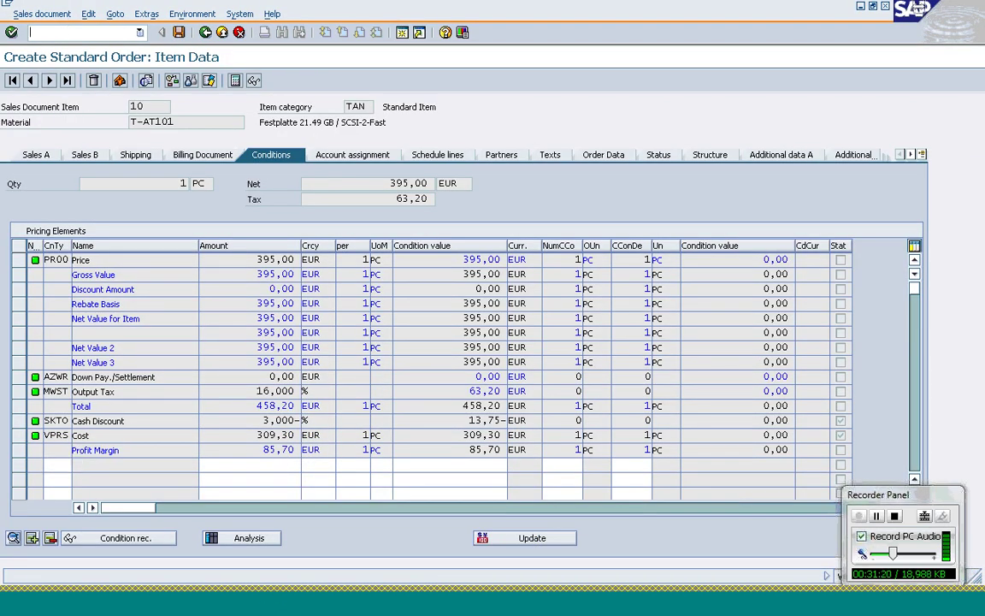
type("/nvk12")
key("Return")
key("Return")
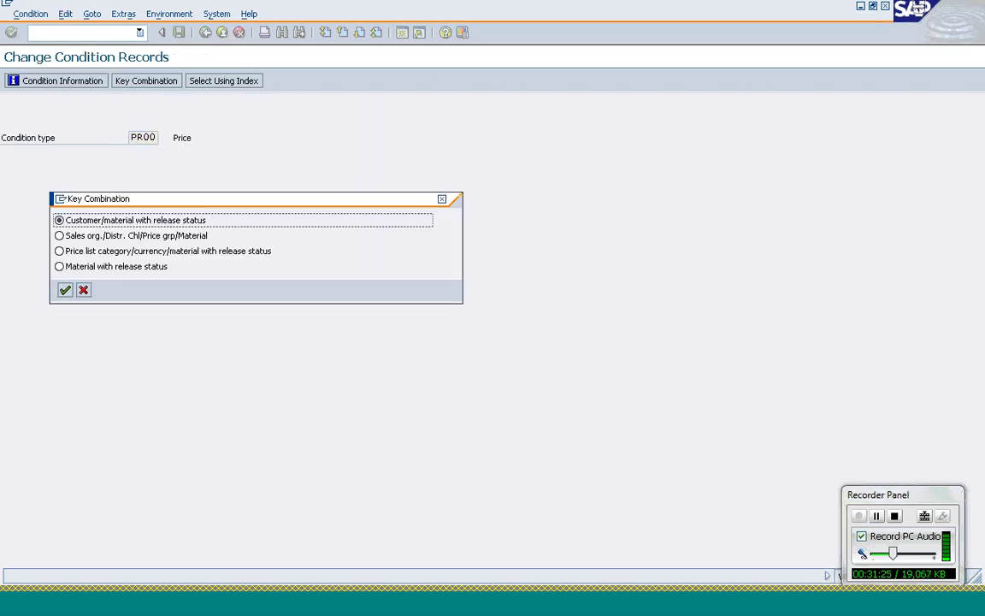
key("Return")
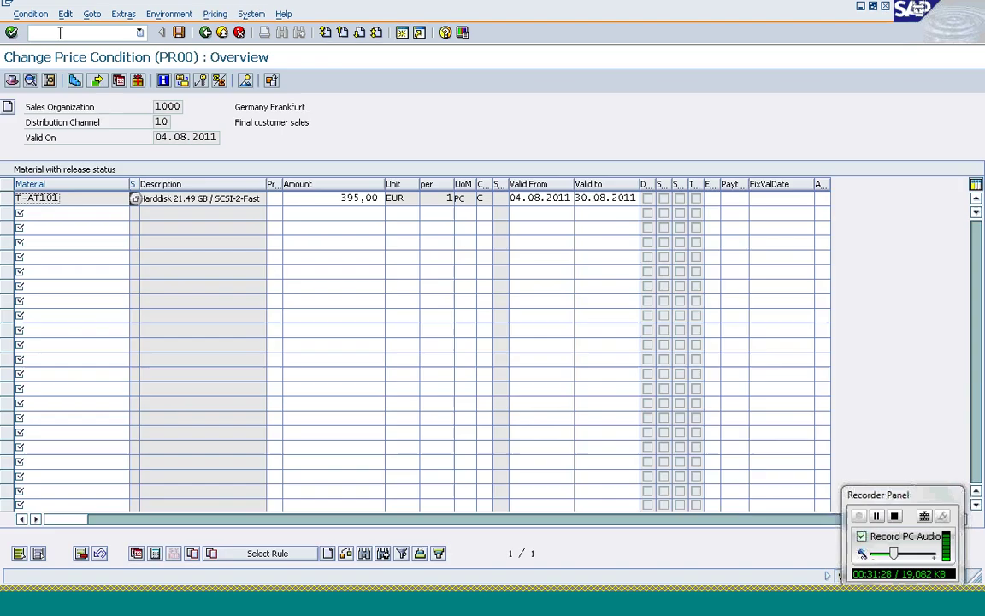
left_click(5, 199)
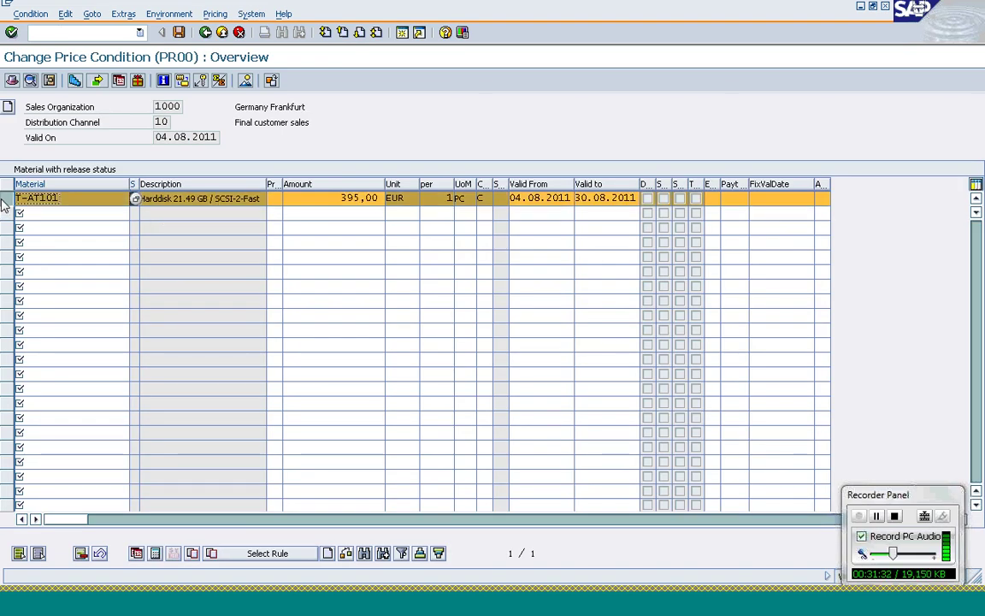
left_click(74, 82)
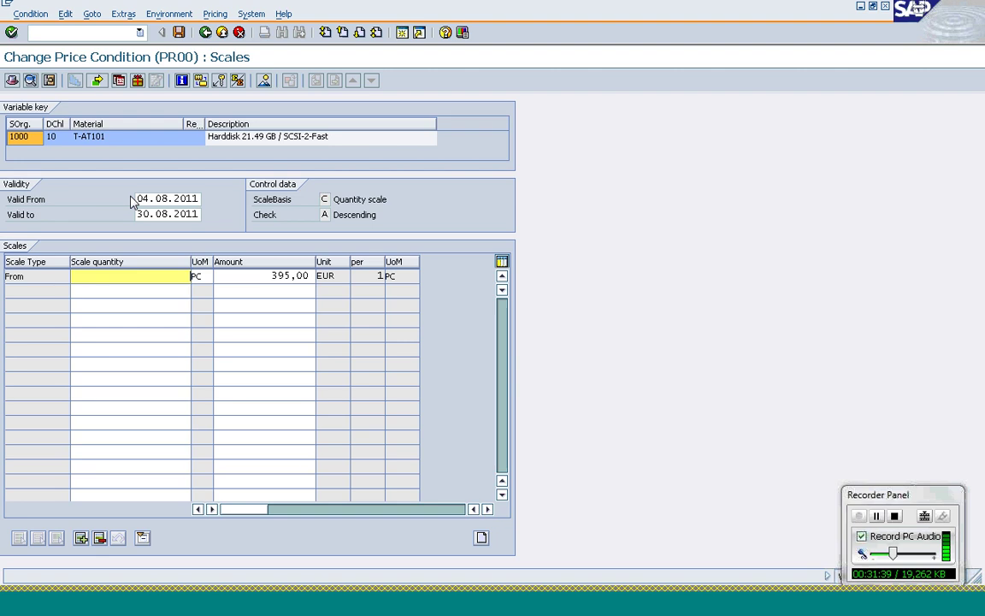
Try to add a scale level from quantity 26 with an amount of 400 EUR to T-AT101's price.
left_click(162, 292)
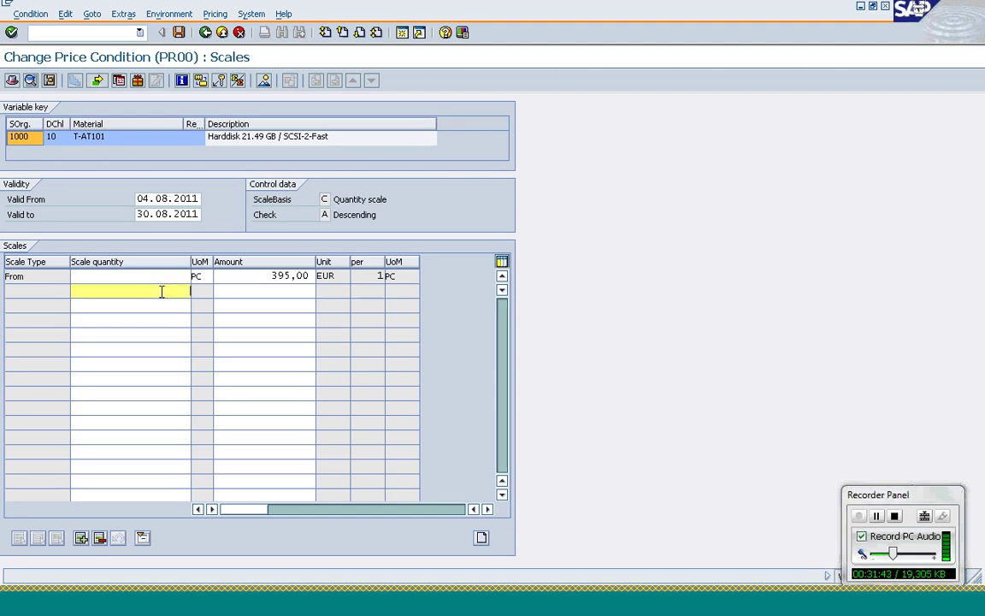
type("26")
key("Tab")
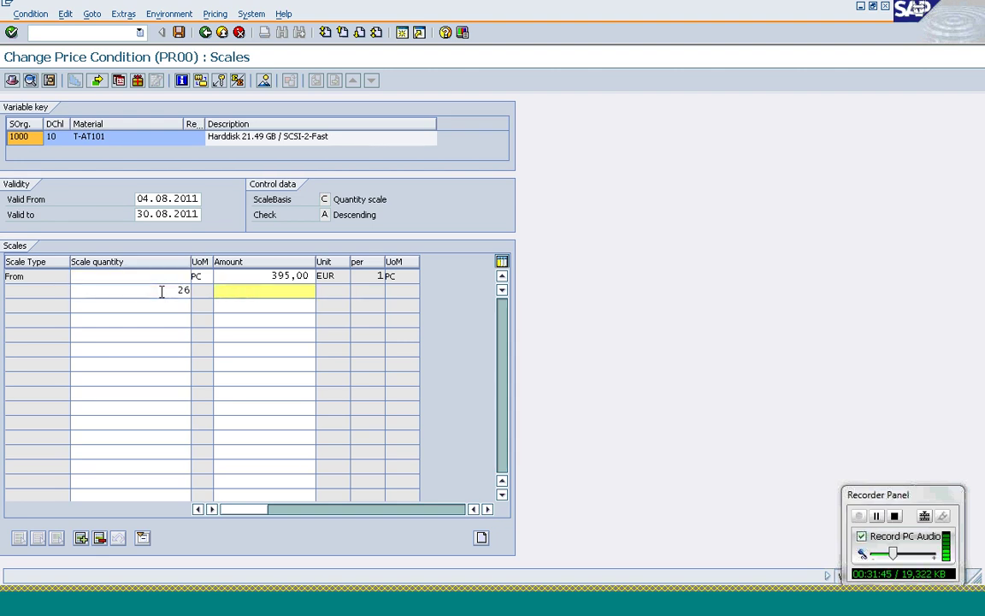
type("400")
key("Return")
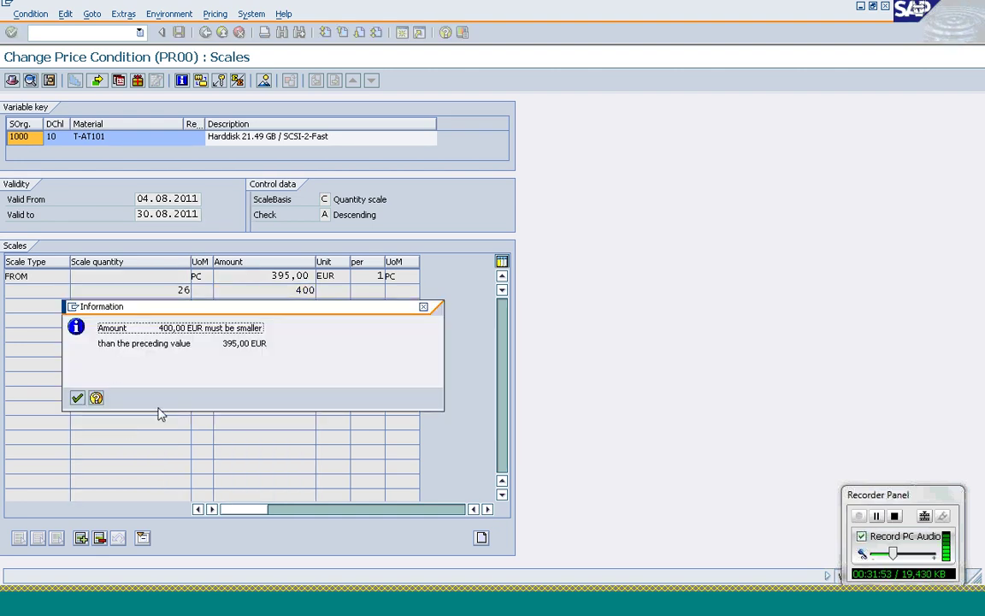
Switch to PR00's condition type details and check the Check value setting for scales.
left_click(259, 603)
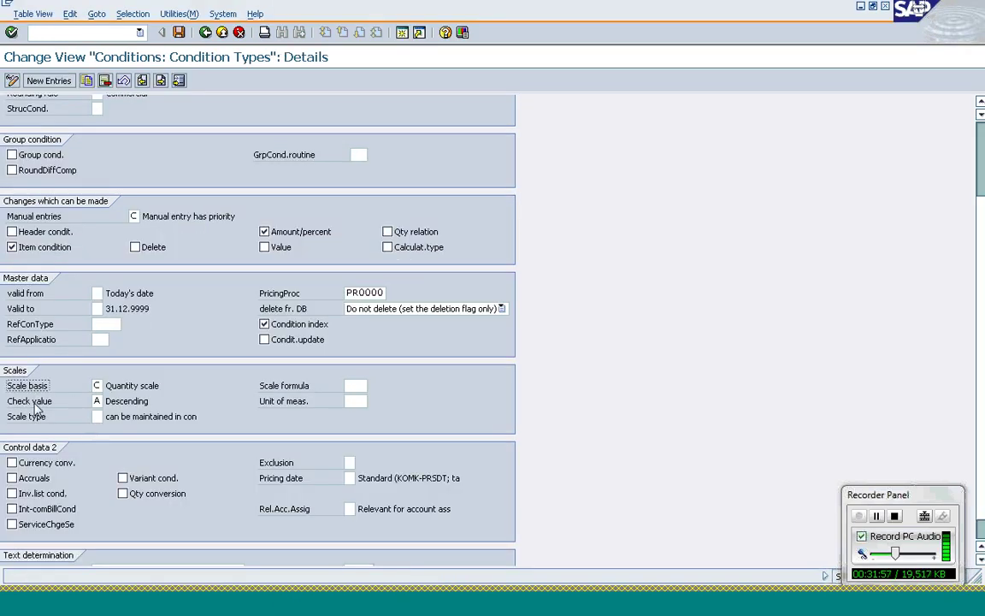
left_click(97, 401)
left_click(126, 401)
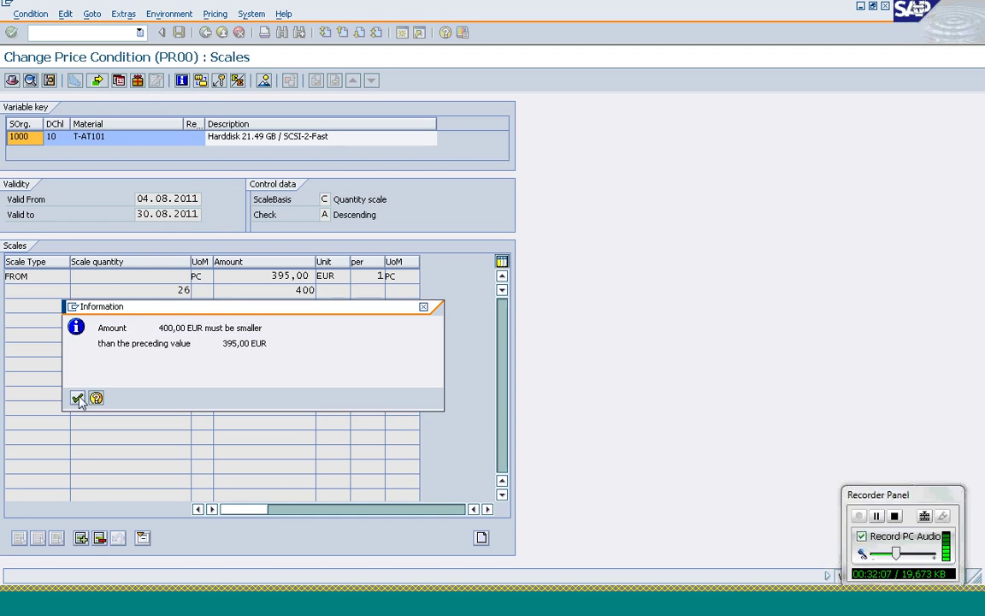
Return to T-AT101's price scales and set the amount of the quantity 26 level to 380 EUR.
left_click(77, 397)
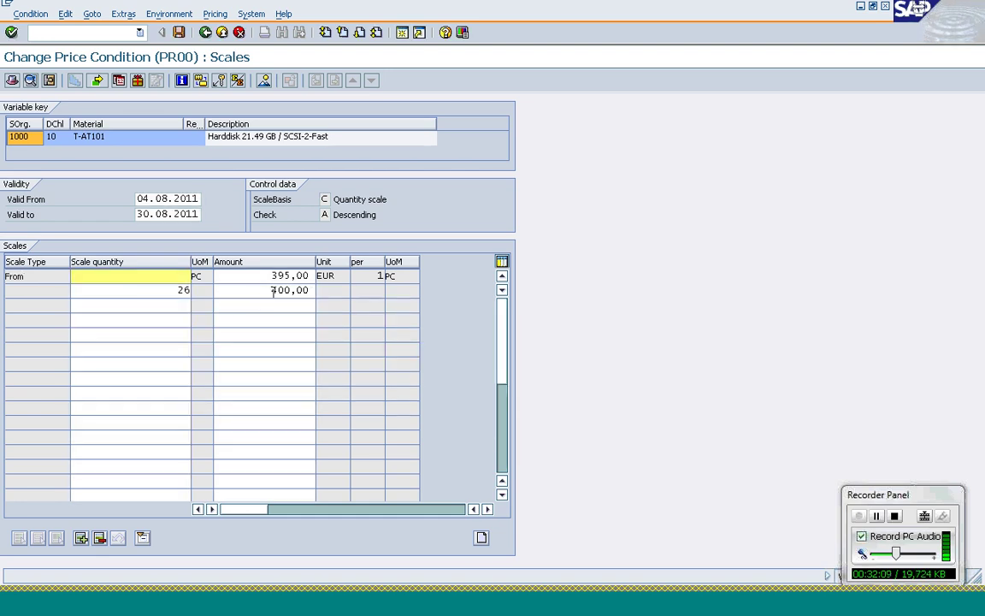
left_click(273, 290)
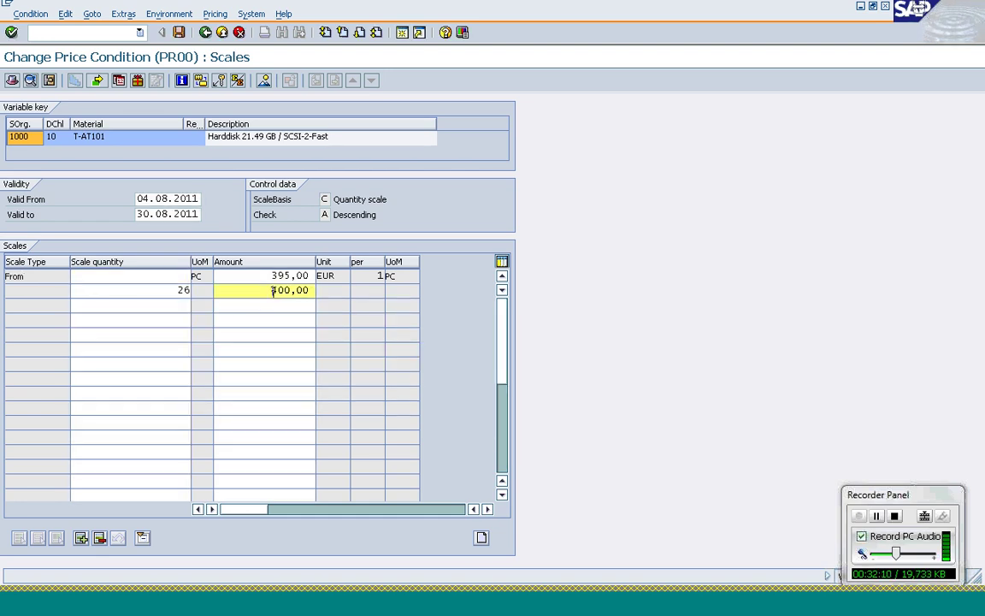
type("38")
key("Return")
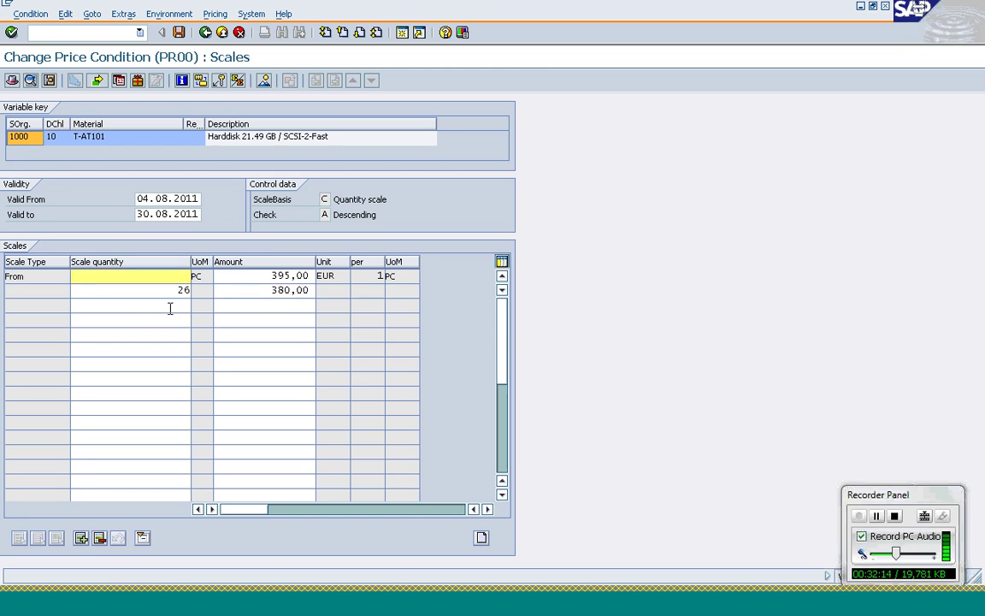
Add a scale level from quantity 51 with an amount of 370 EUR.
left_click(170, 306)
type("51")
key("Tab")
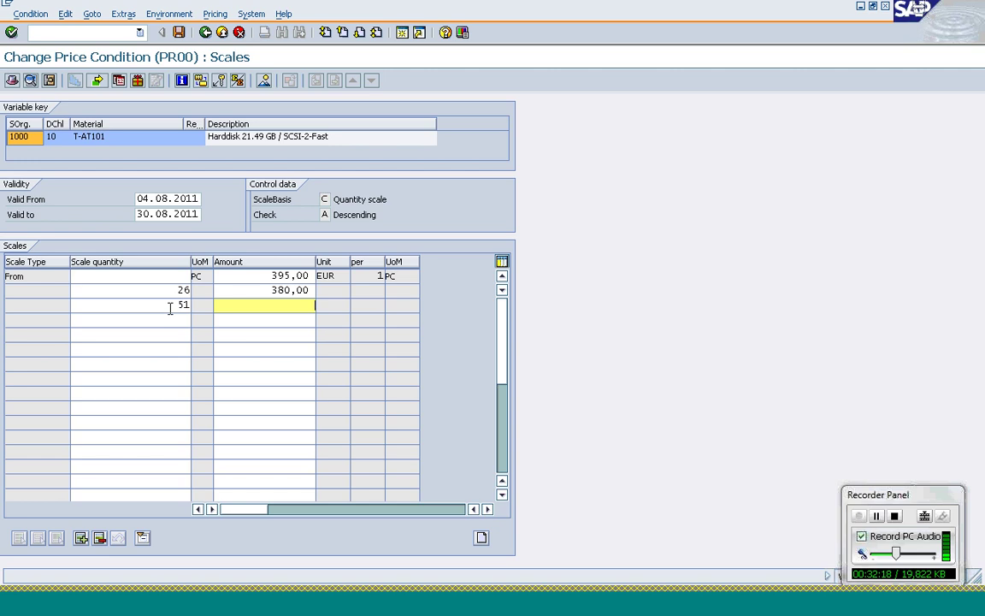
type("370")
key("Return")
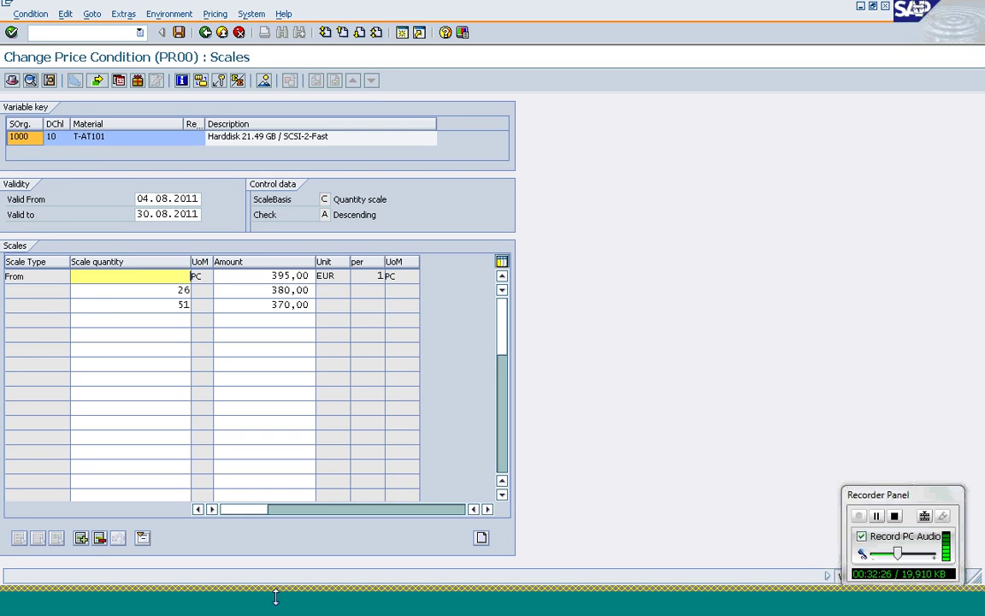
Switch to PR00's condition type details and look through the possible Scale type values without changing the setting.
mouse_move(271, 614)
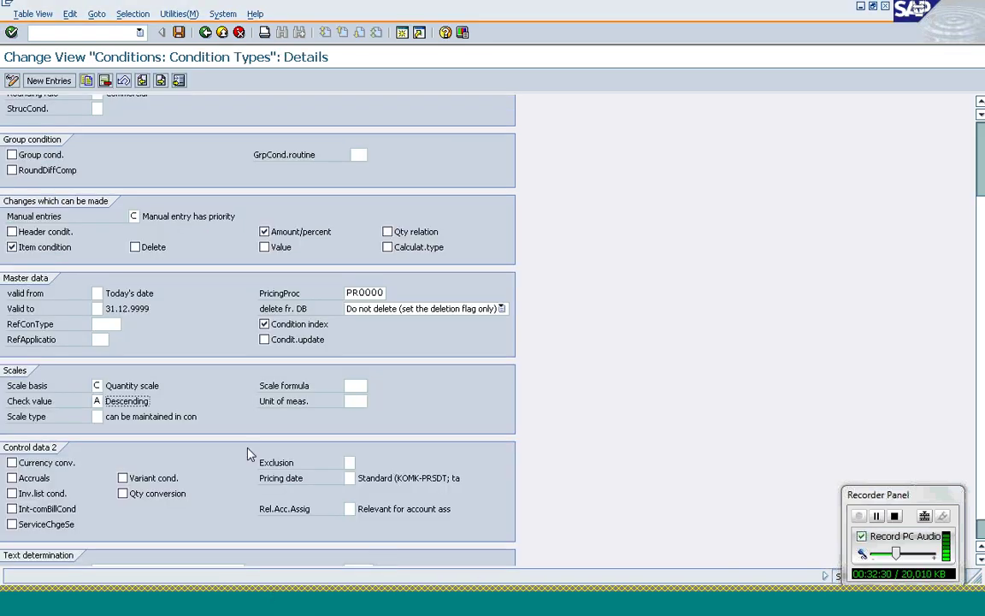
left_click(96, 401)
left_click(97, 417)
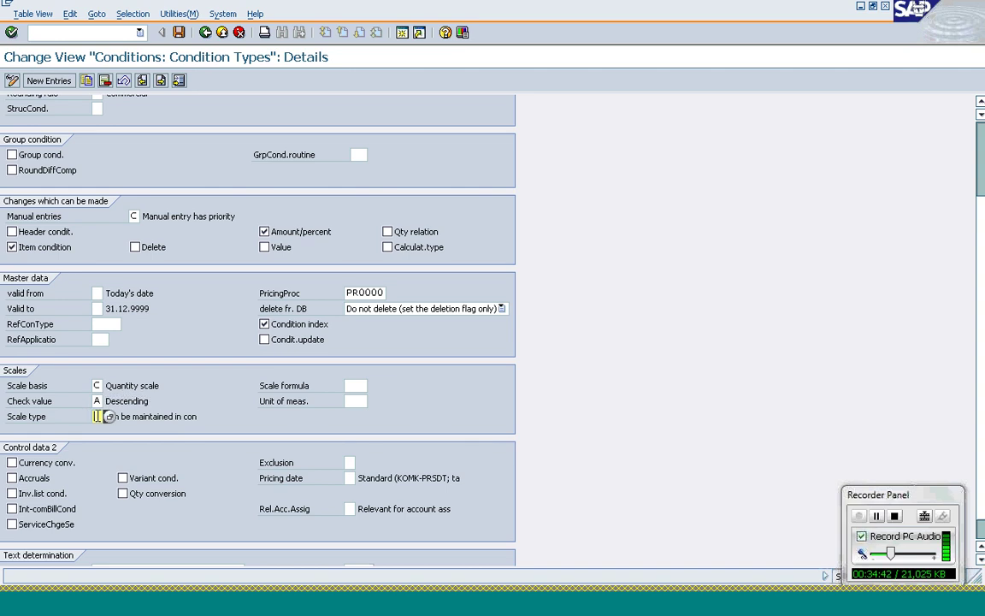
left_click(109, 416)
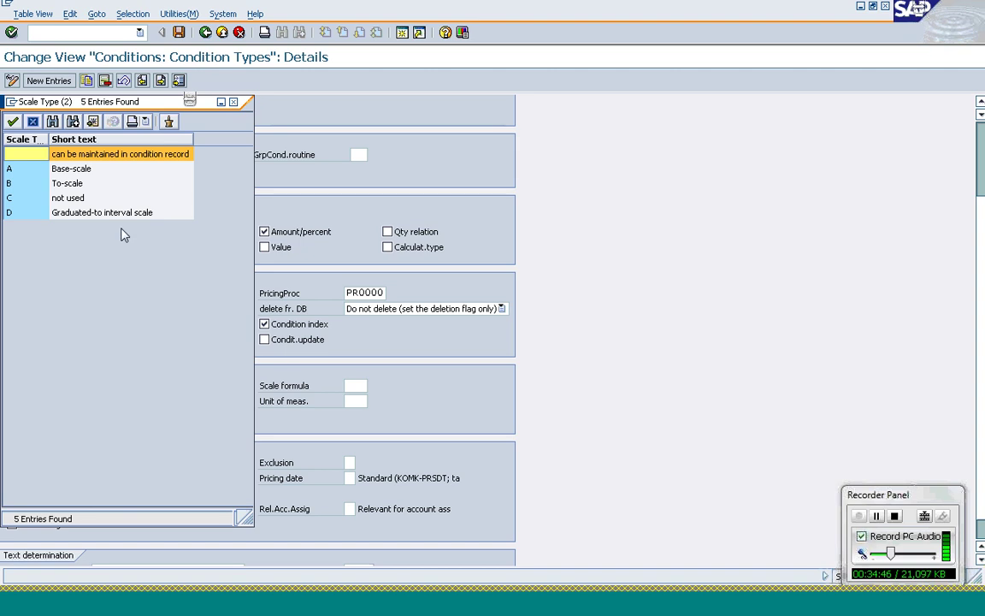
left_click(120, 218)
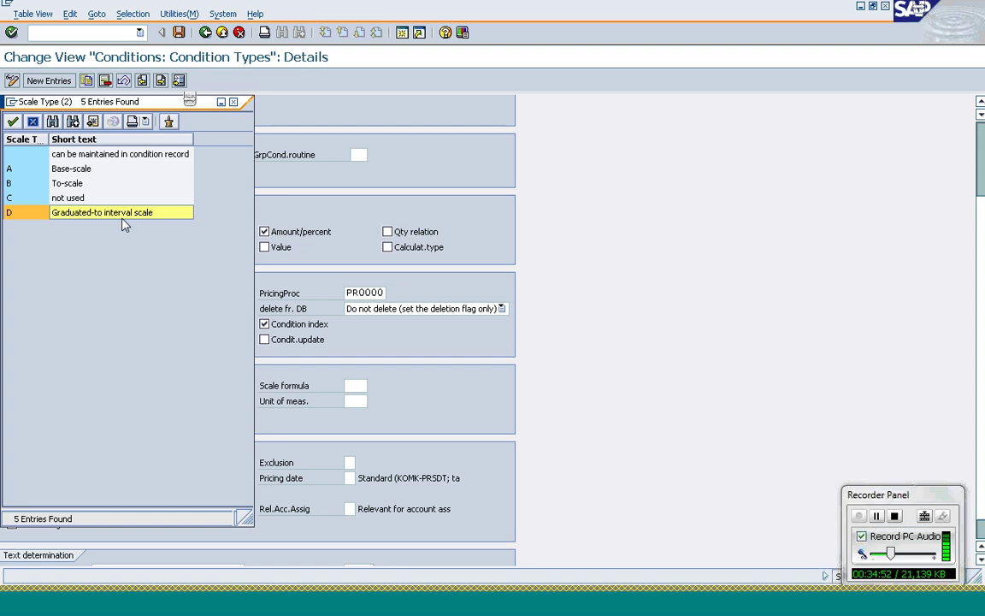
left_click(235, 101)
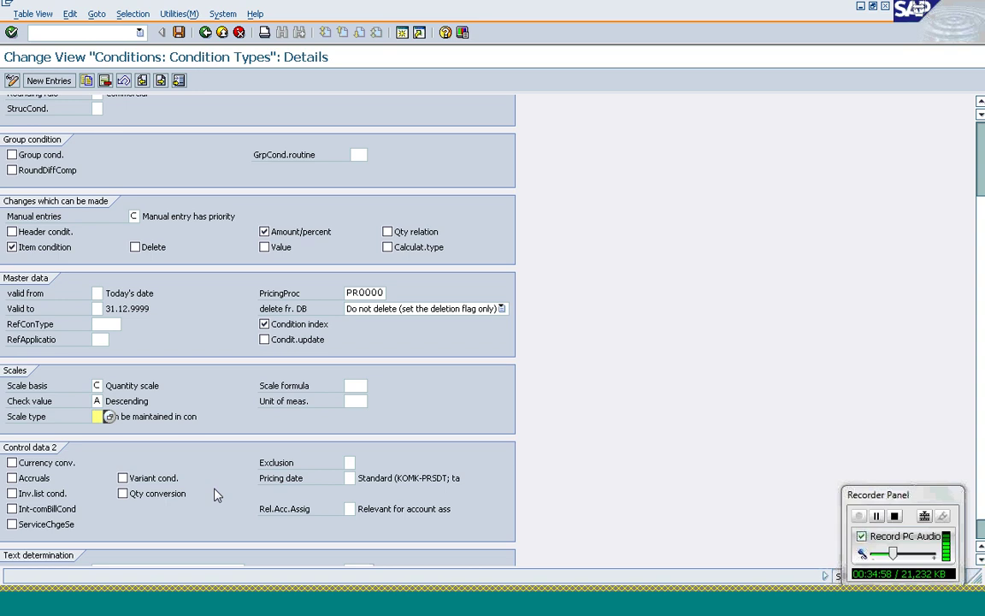
Return to T-AT101's price scales and examine the quantity and amount of the level starting at 51.
left_click(258, 587)
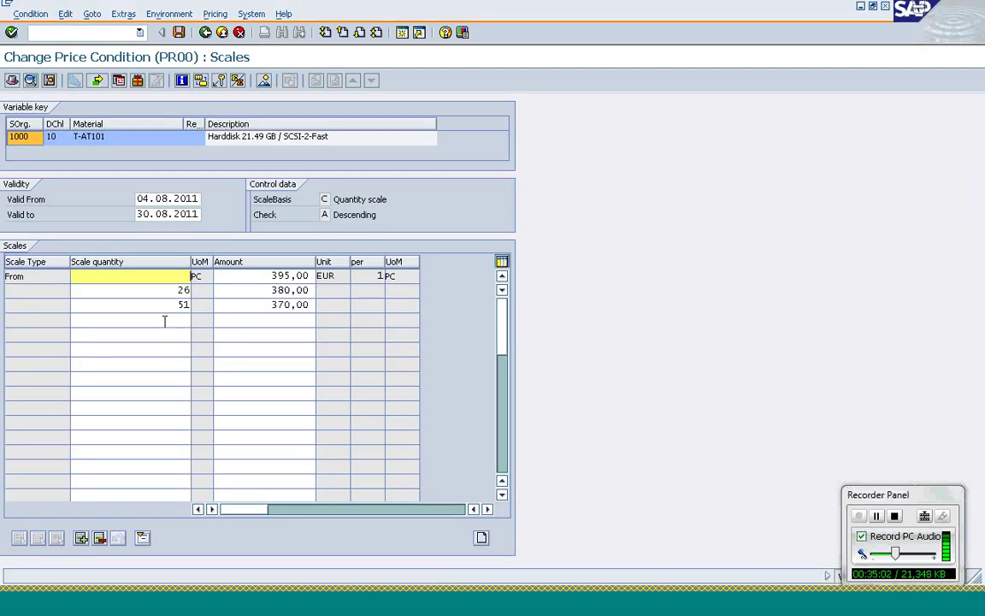
left_click(162, 306)
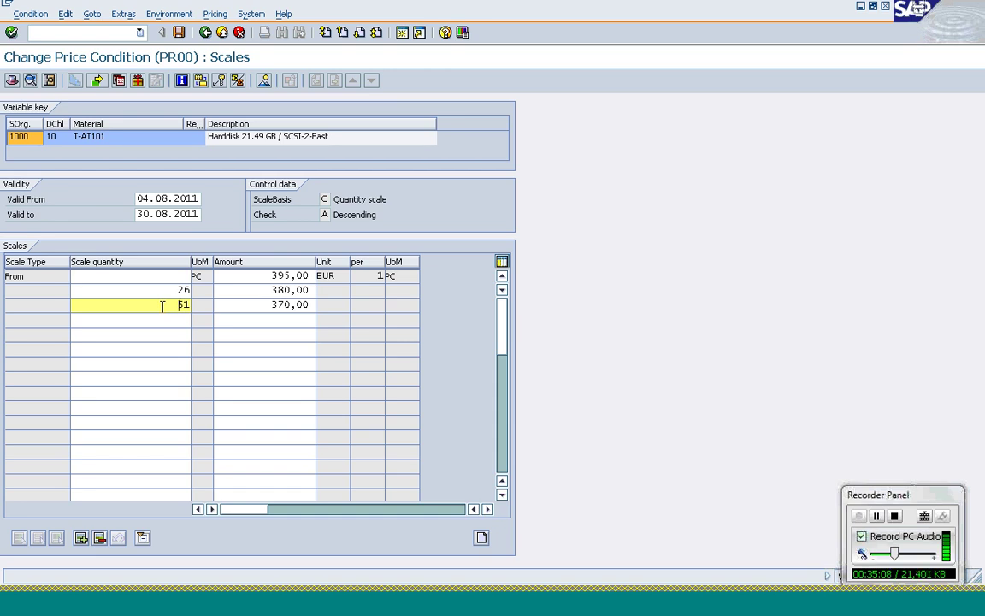
left_click(258, 307)
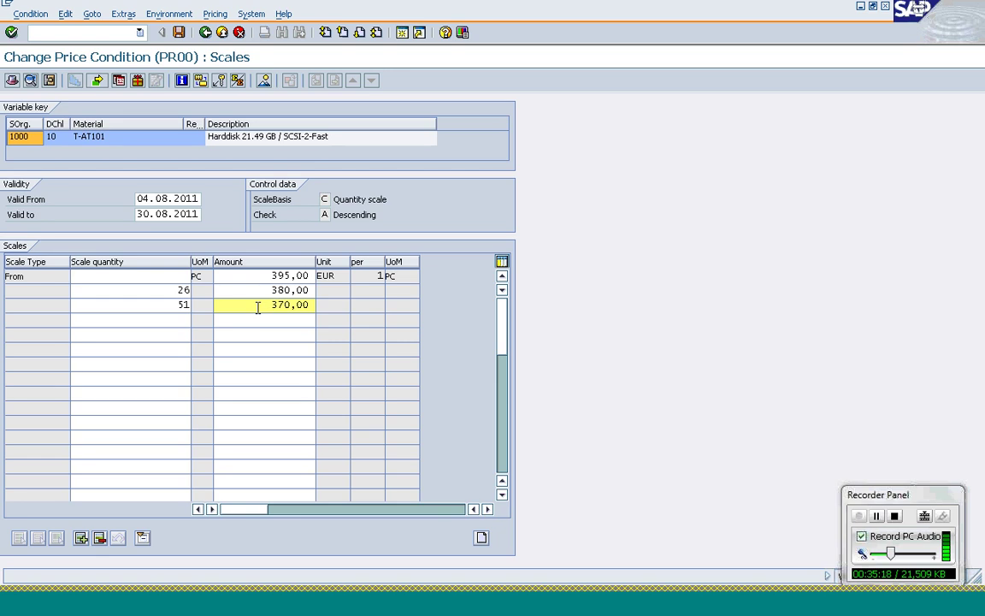
left_click(170, 308)
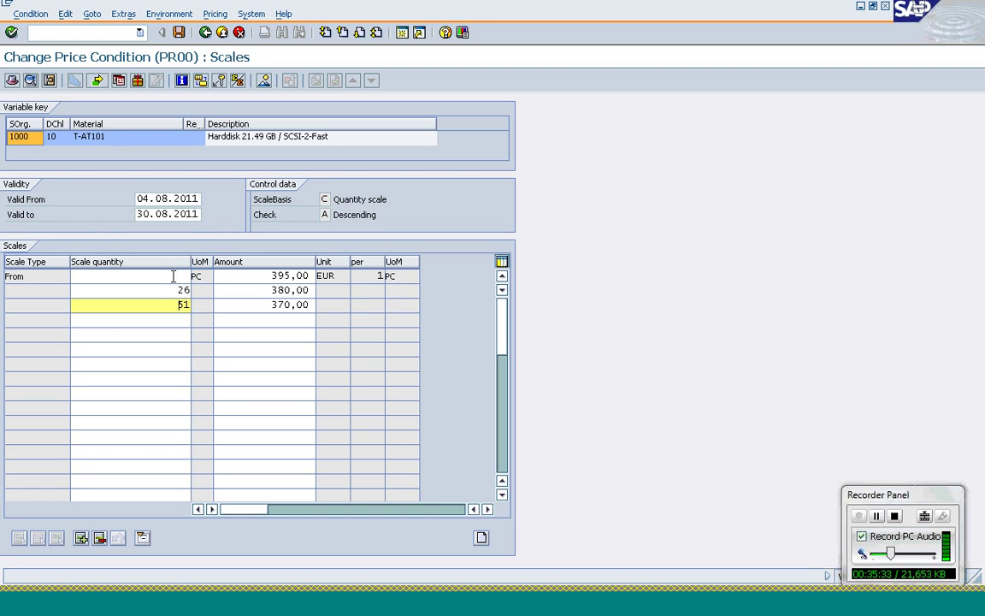
Go back to PR00's condition type details and review the graduated-to interval option among the scale types, leaving the setting as is.
left_click(257, 600)
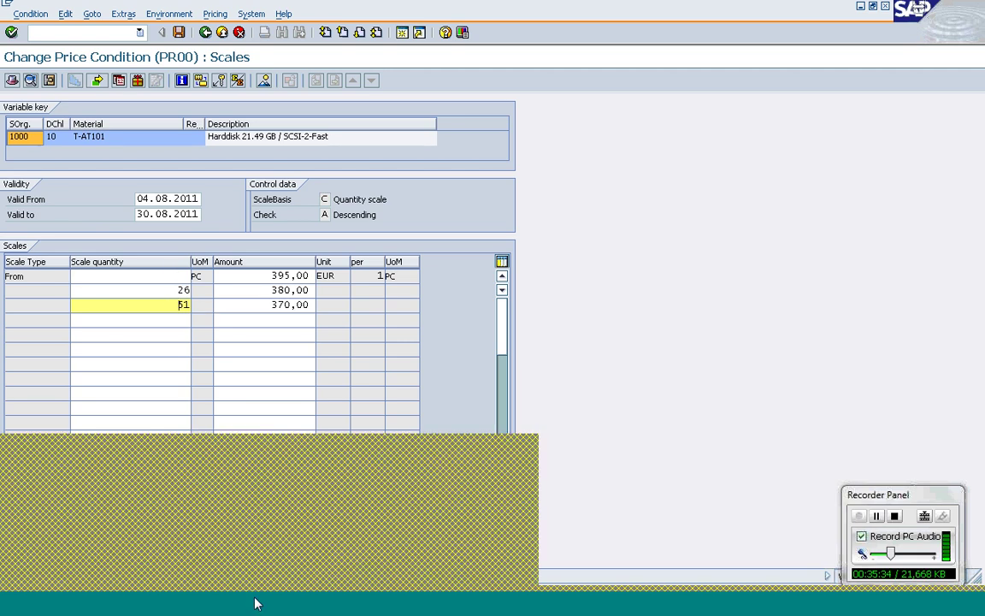
key("alt+Tab")
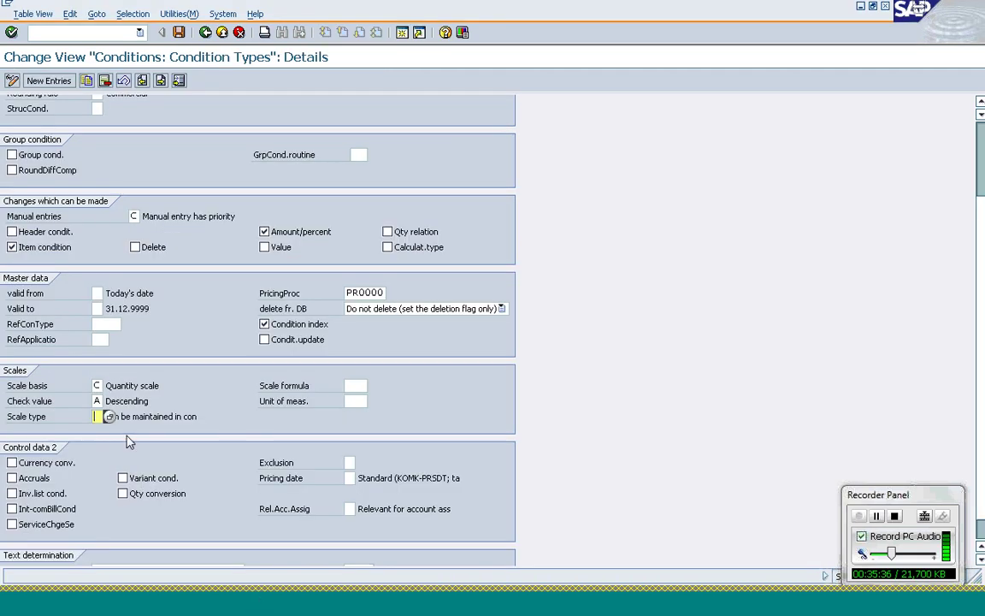
left_click(109, 418)
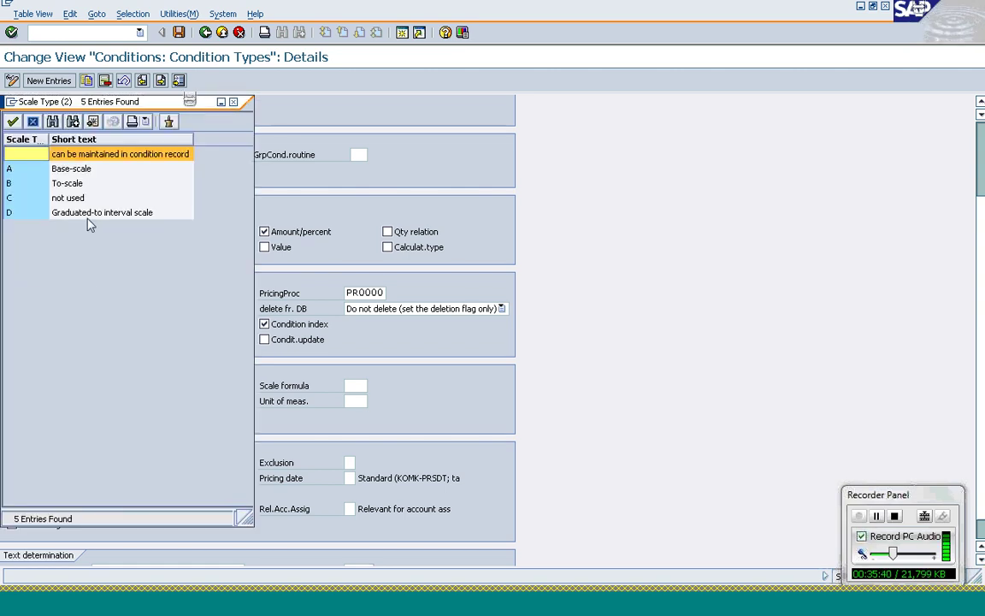
left_click(30, 119)
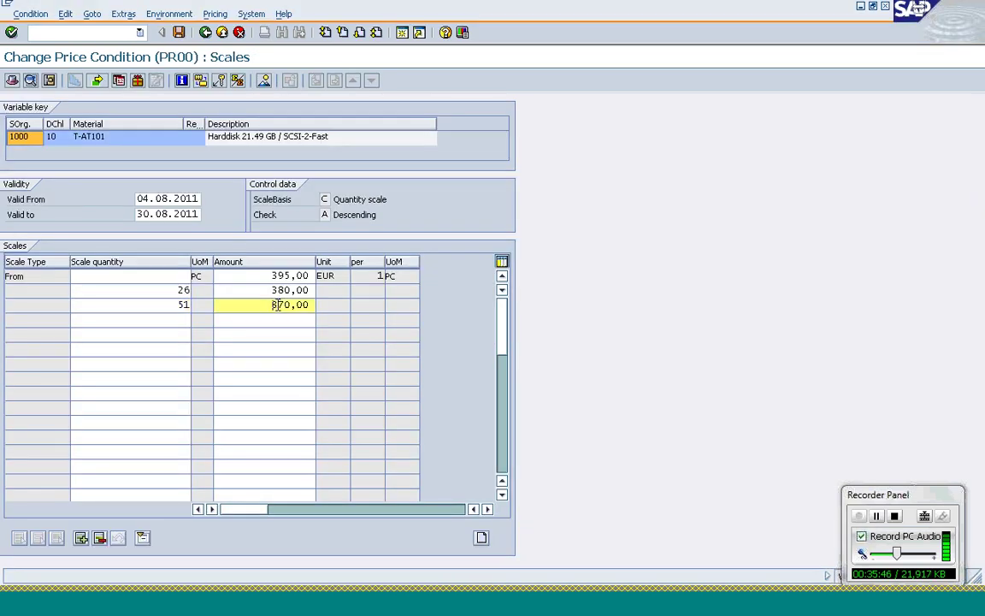
Return to T-AT101's price scales and review the quantity and amount of every scale level in order.
left_click(188, 276)
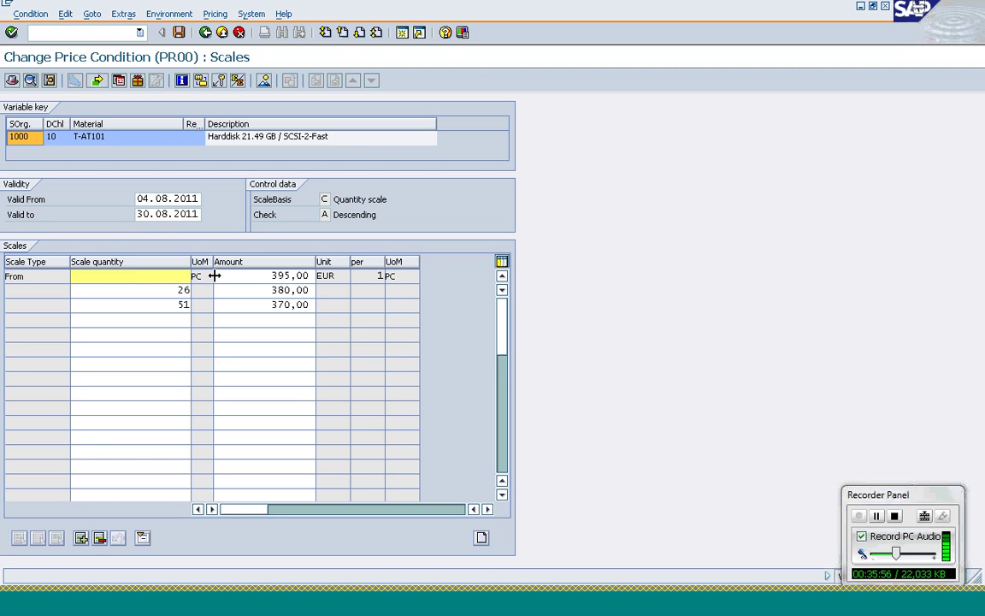
left_click(303, 276)
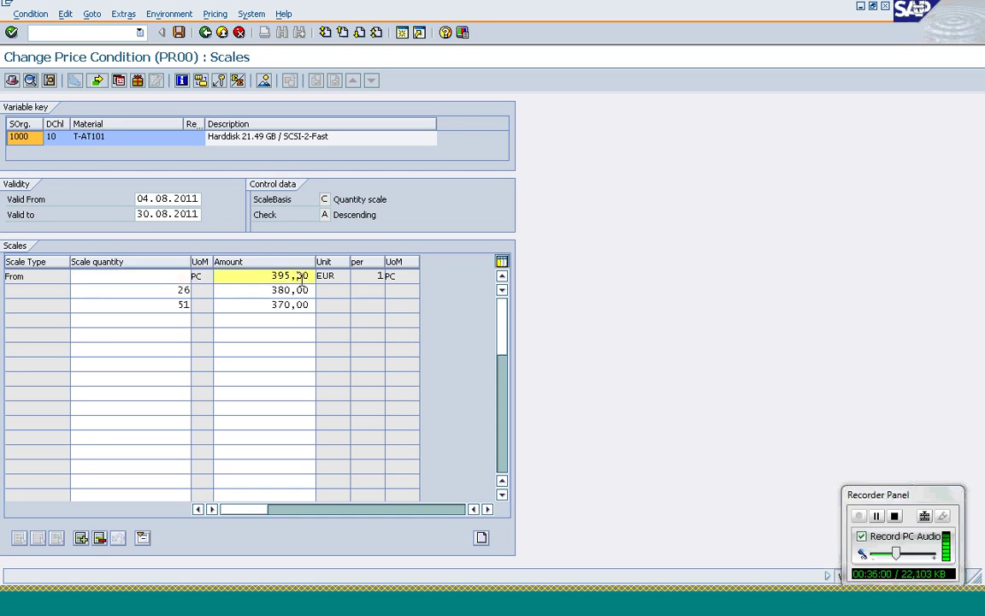
left_click(180, 290)
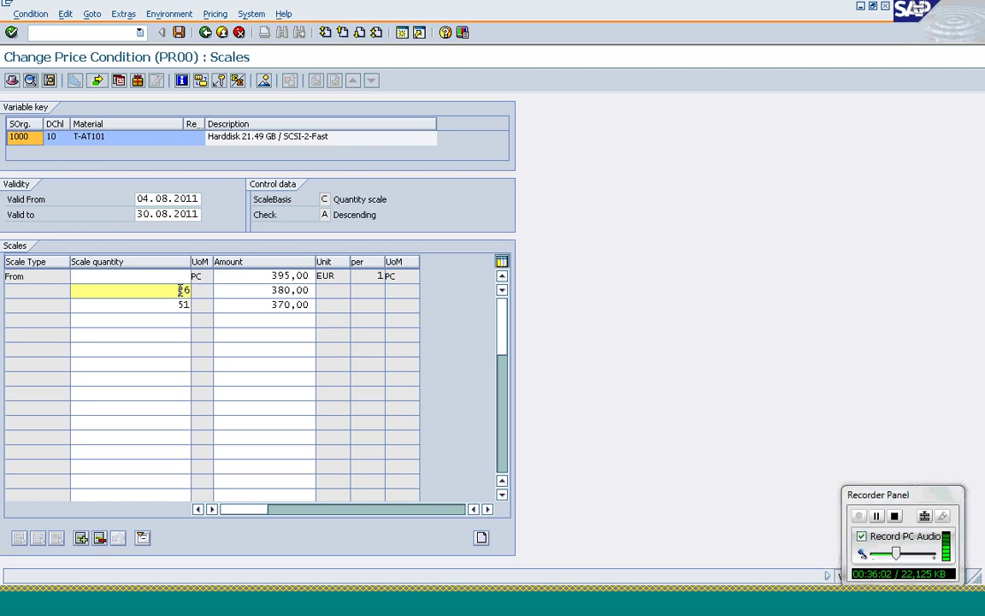
left_click(297, 290)
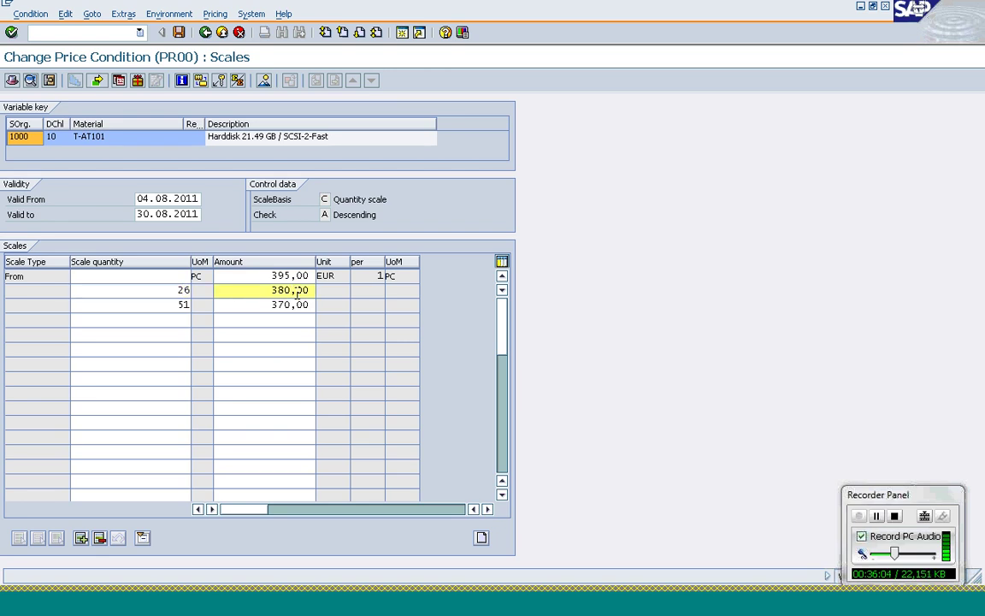
left_click(181, 305)
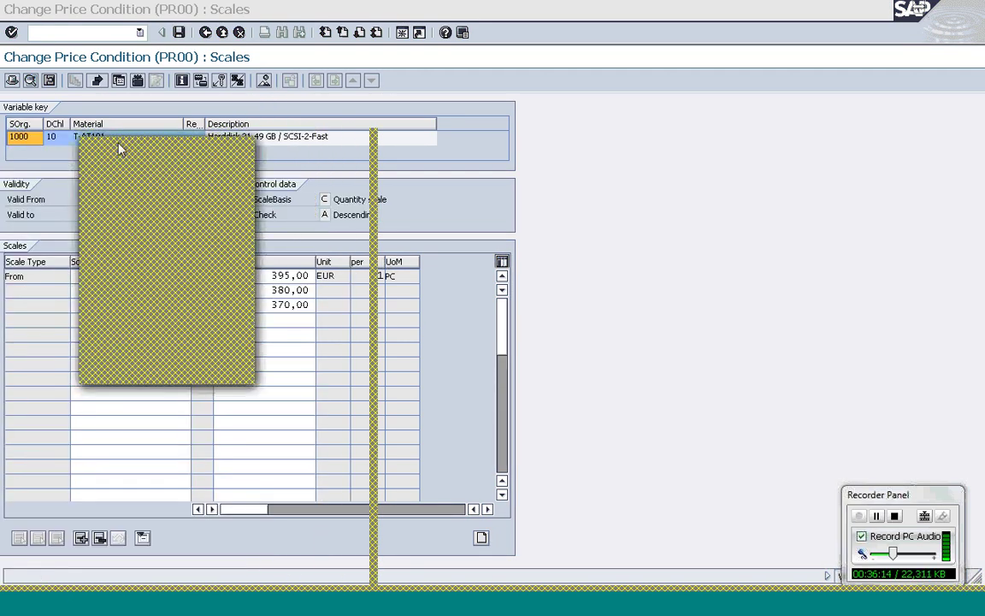
mouse_move(120, 149)
left_mouse_down()
mouse_move(351, 158)
mouse_move(572, 139)
left_mouse_up()
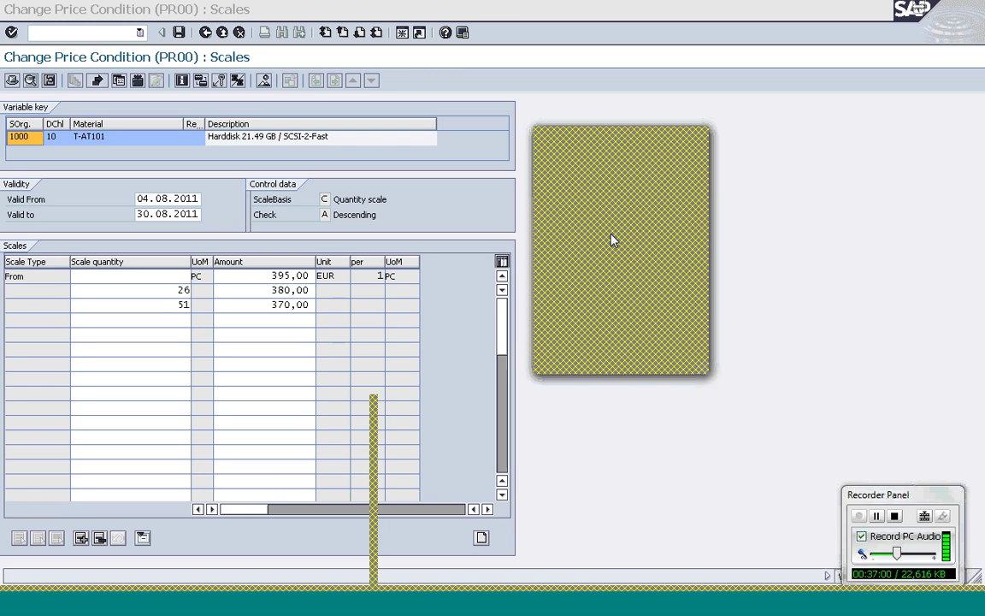
left_click(270, 303)
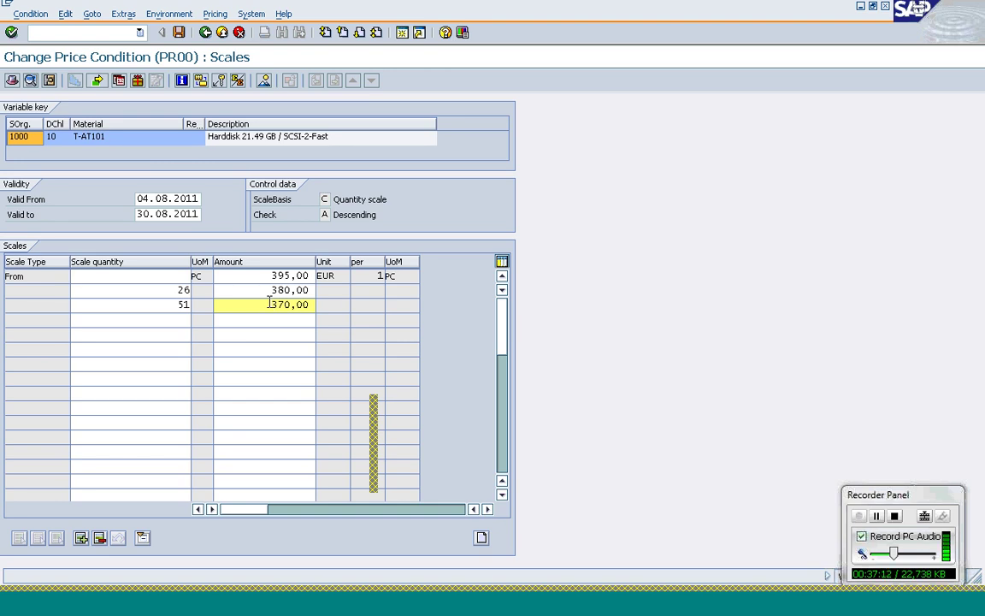
Leave PR00's details for the condition types overview, find condition type KA00 and open its details.
left_click(409, 593)
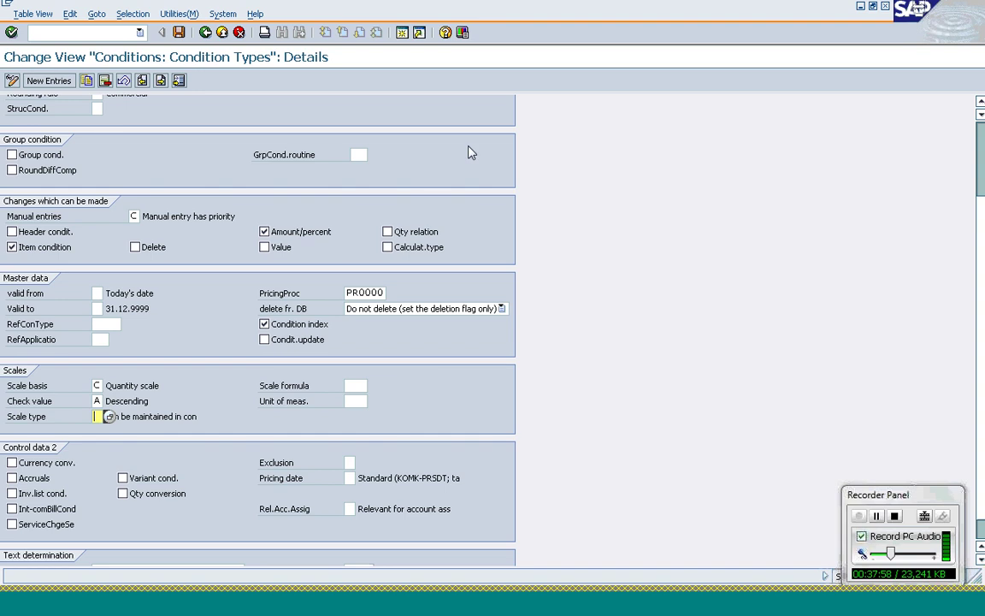
scroll(521, 235, "up", 2)
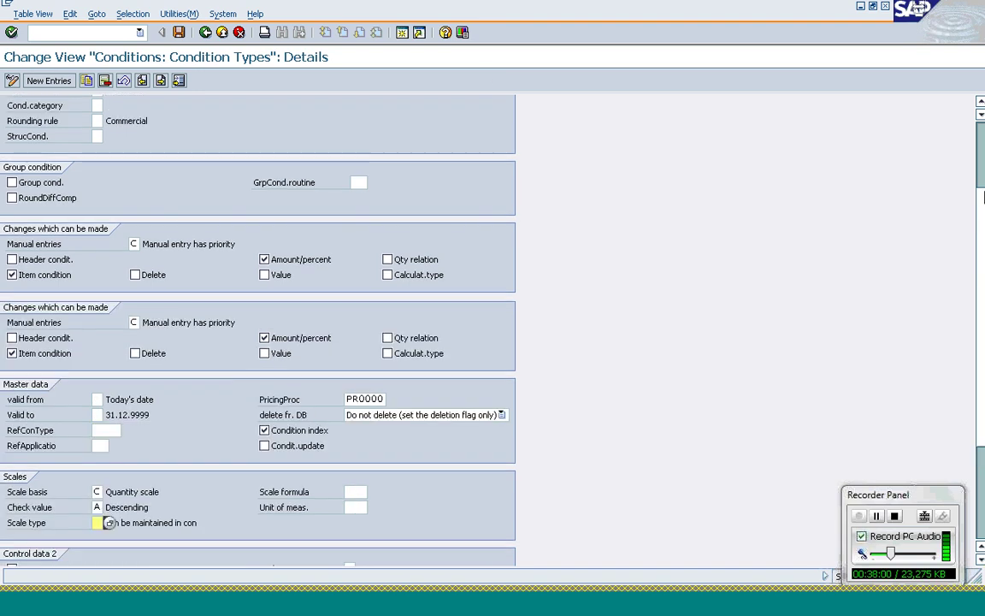
left_click(206, 33)
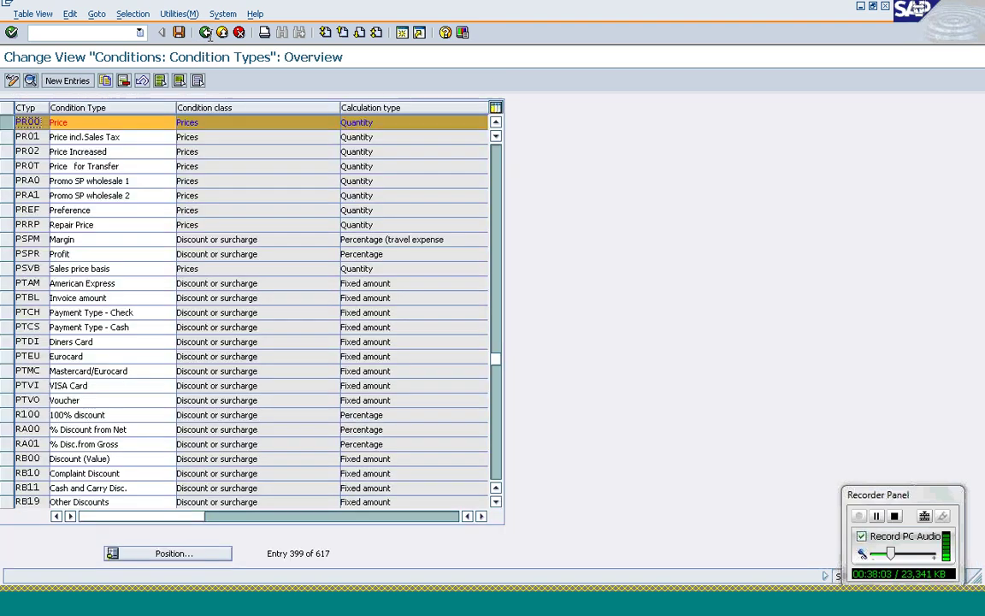
left_click(3, 123)
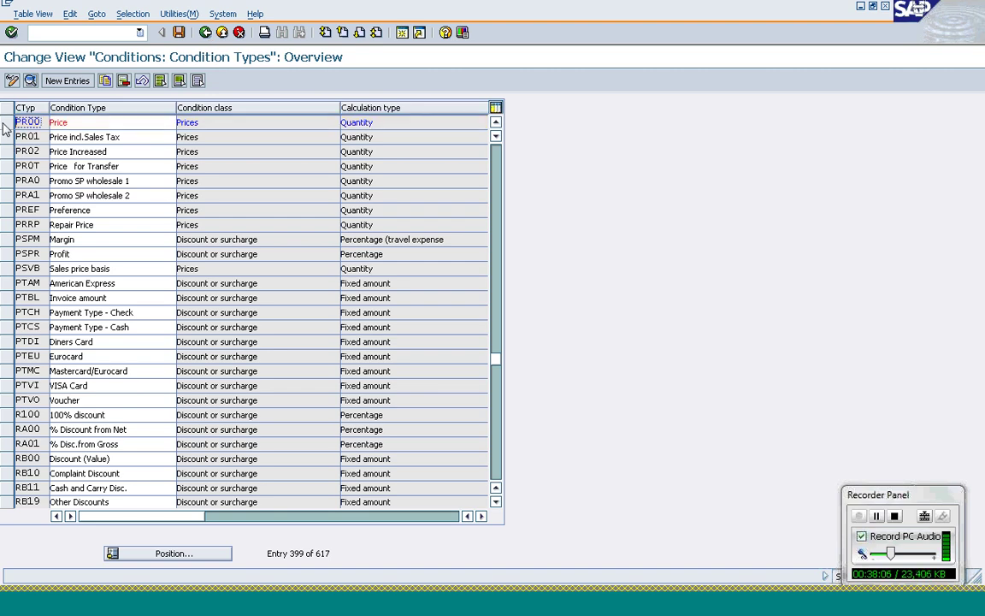
left_click(165, 556)
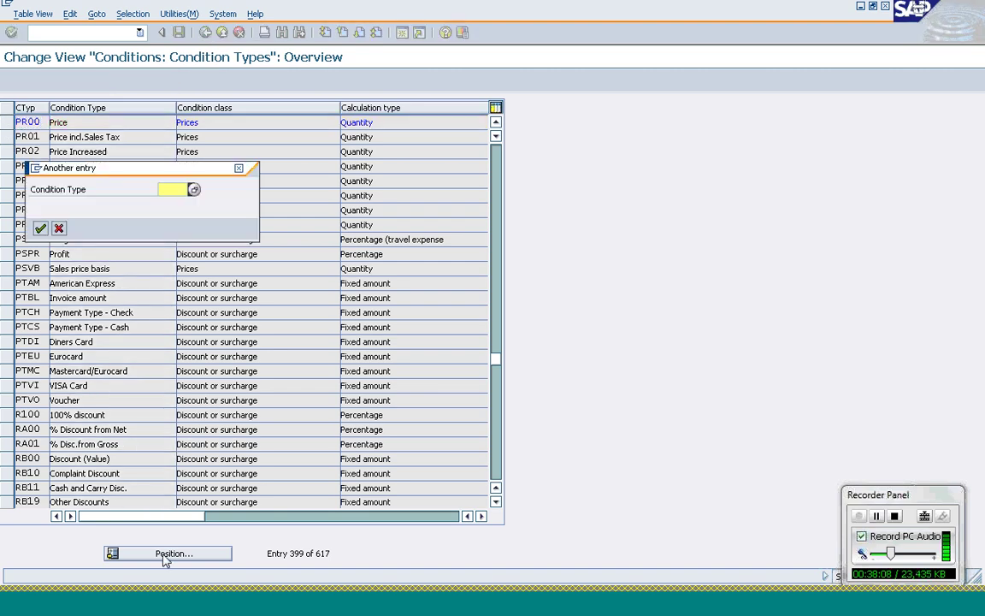
type("KA00")
key("Return")
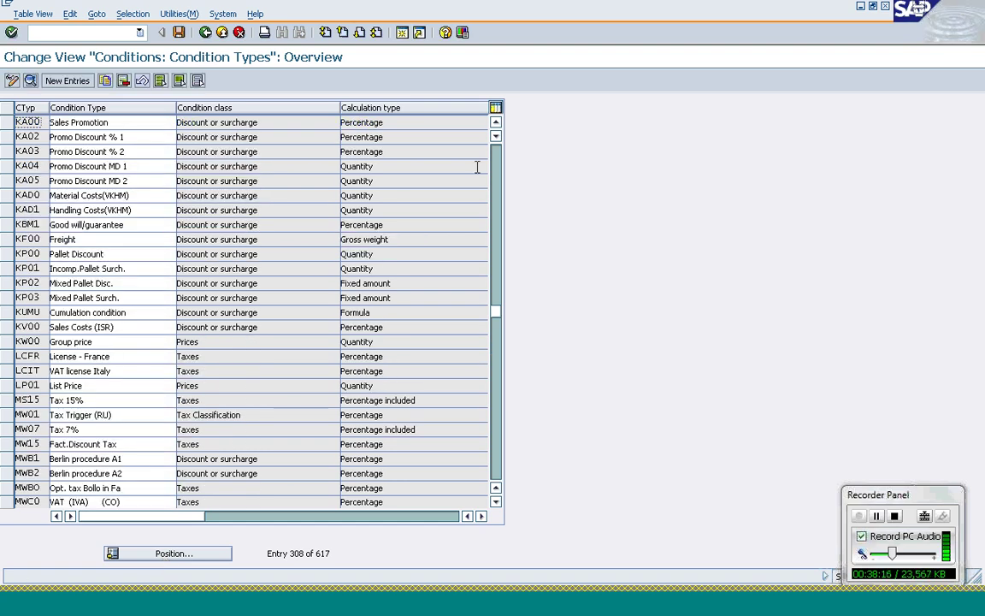
left_click(9, 122)
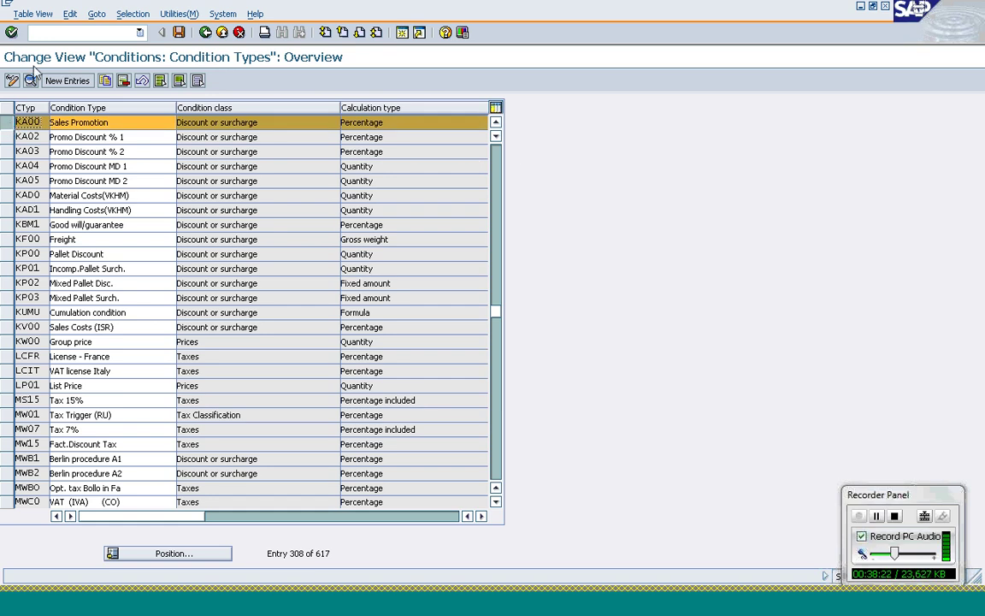
left_click(30, 81)
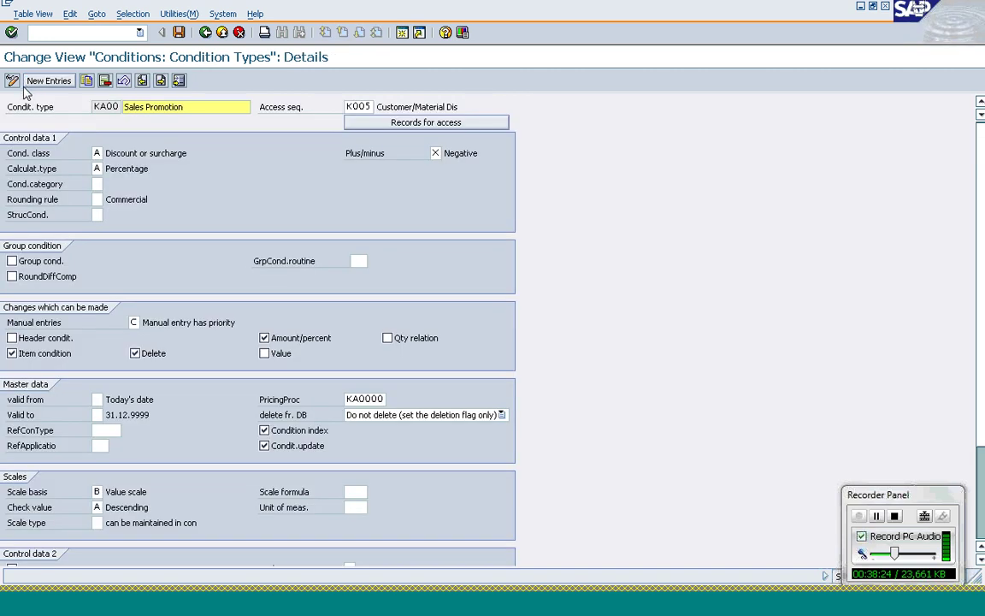
Check KA00's condition class and calculation type, and list the possible calculation types.
left_click(98, 153)
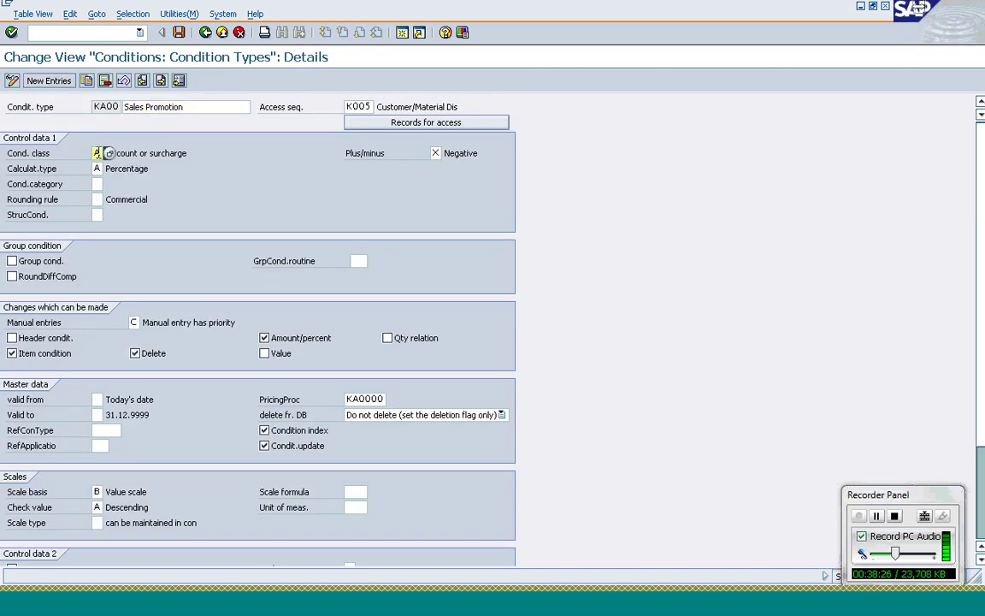
left_click(143, 151)
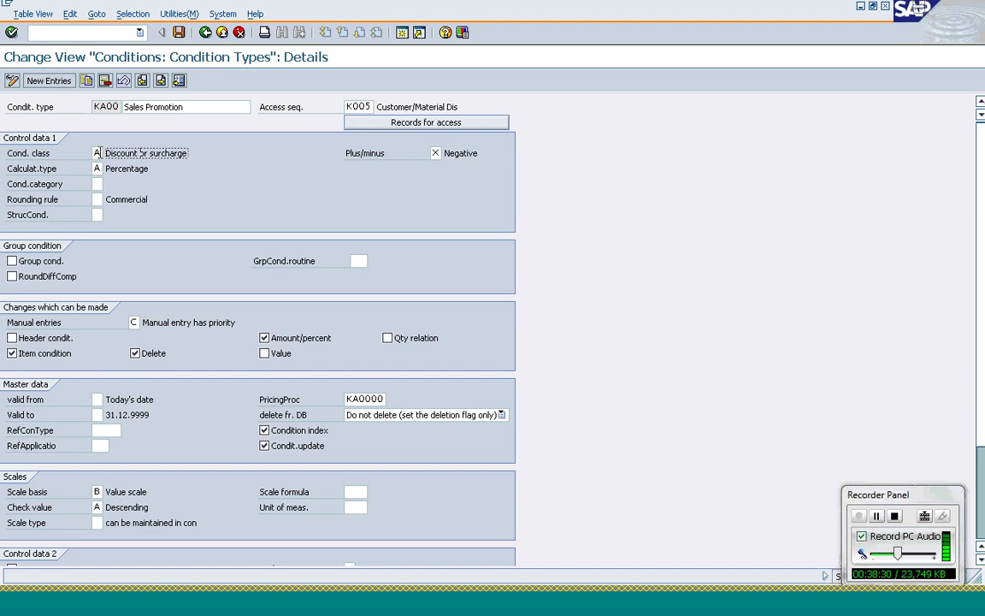
left_click(98, 153)
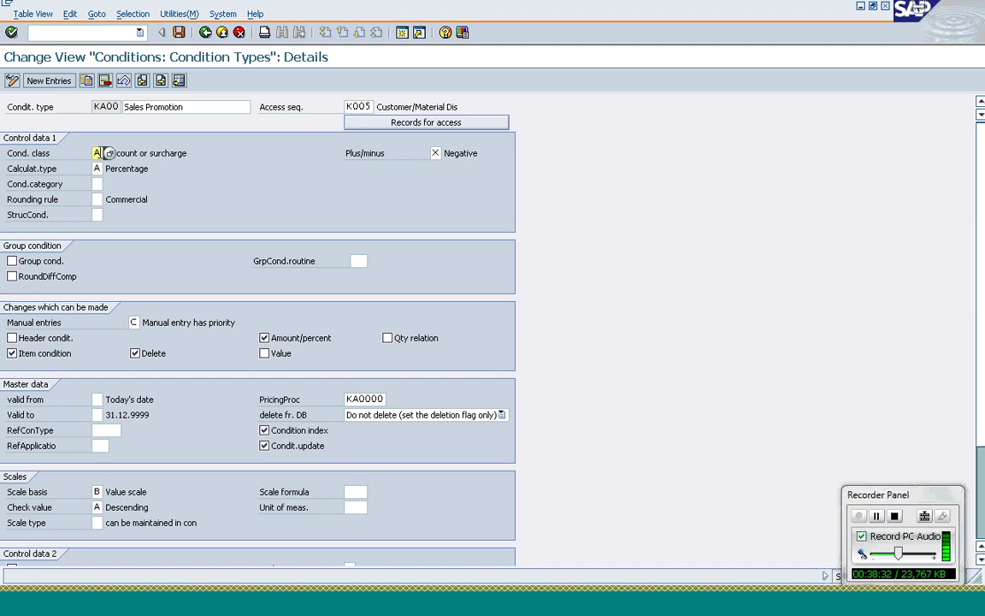
left_click(97, 169)
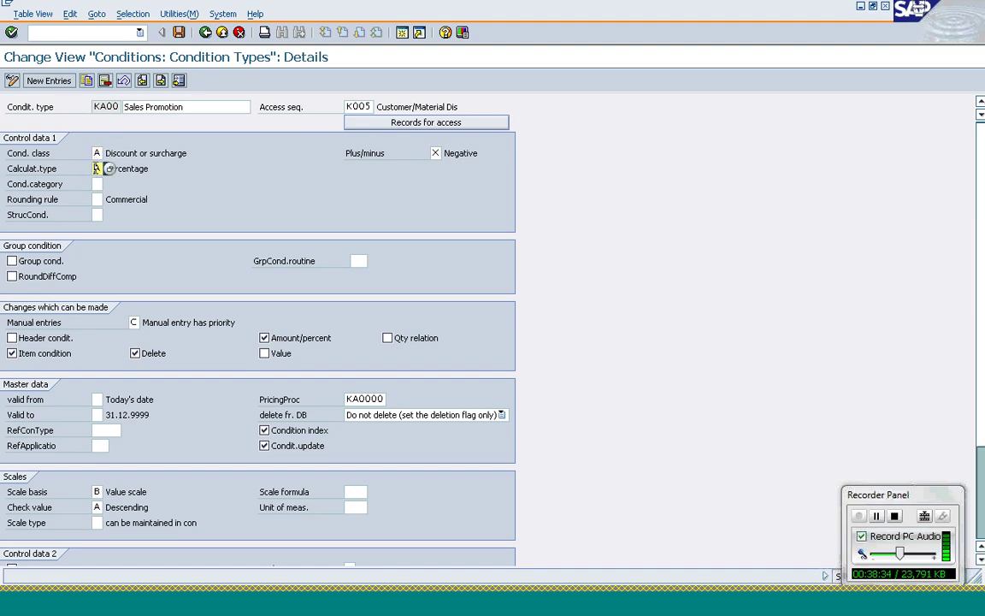
left_click(128, 169)
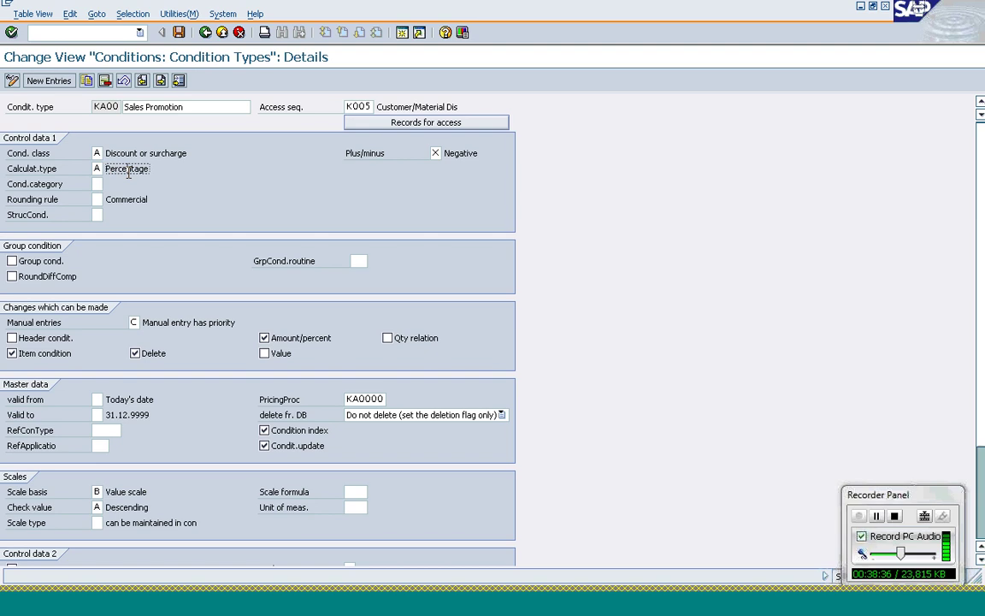
left_click(97, 169)
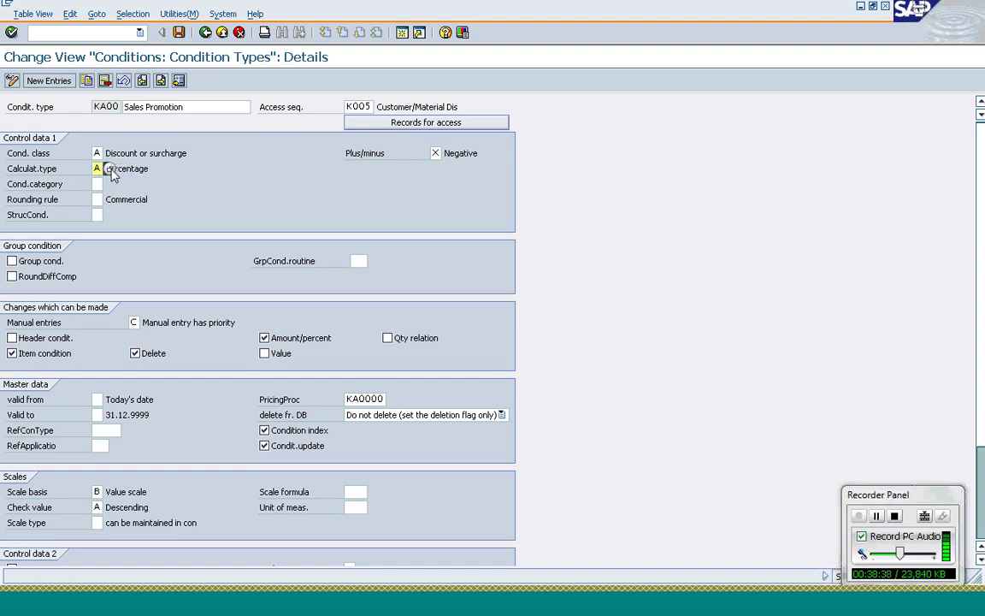
left_click(108, 169)
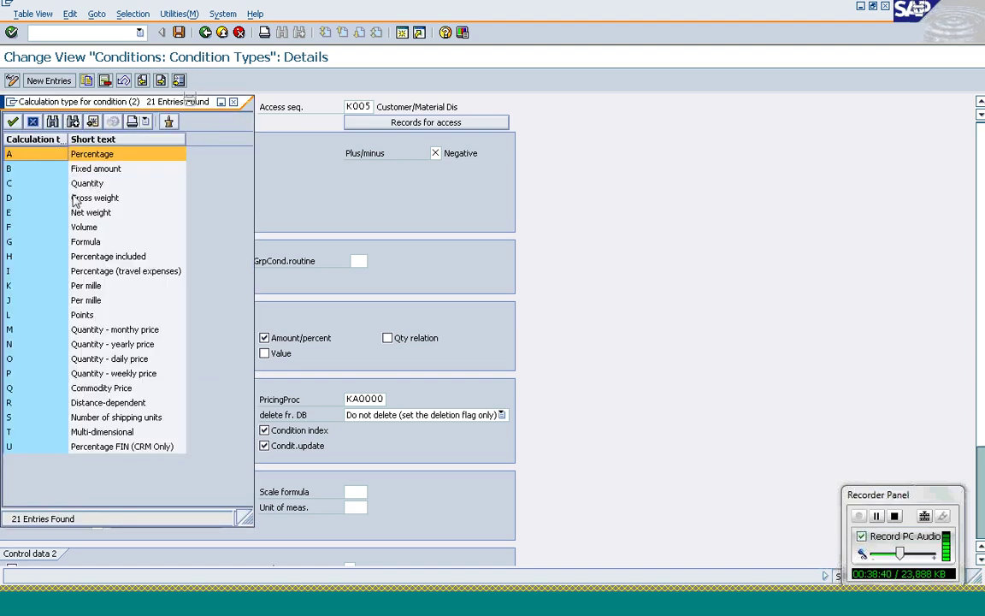
Point out fixed amount among the calculation types, leave the list without choosing, and check KA00's plus/minus setting.
left_click(38, 169)
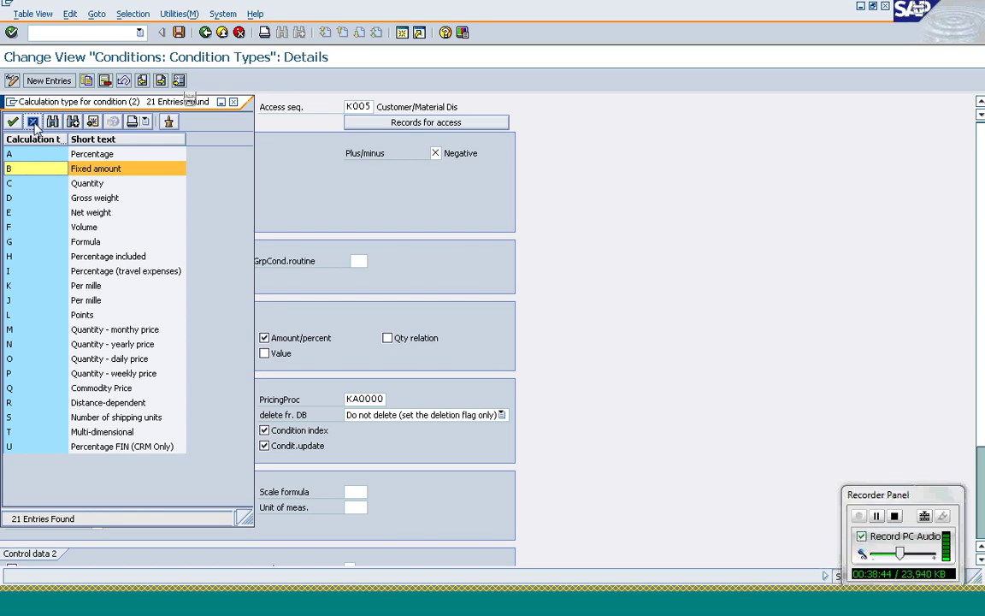
left_click(34, 122)
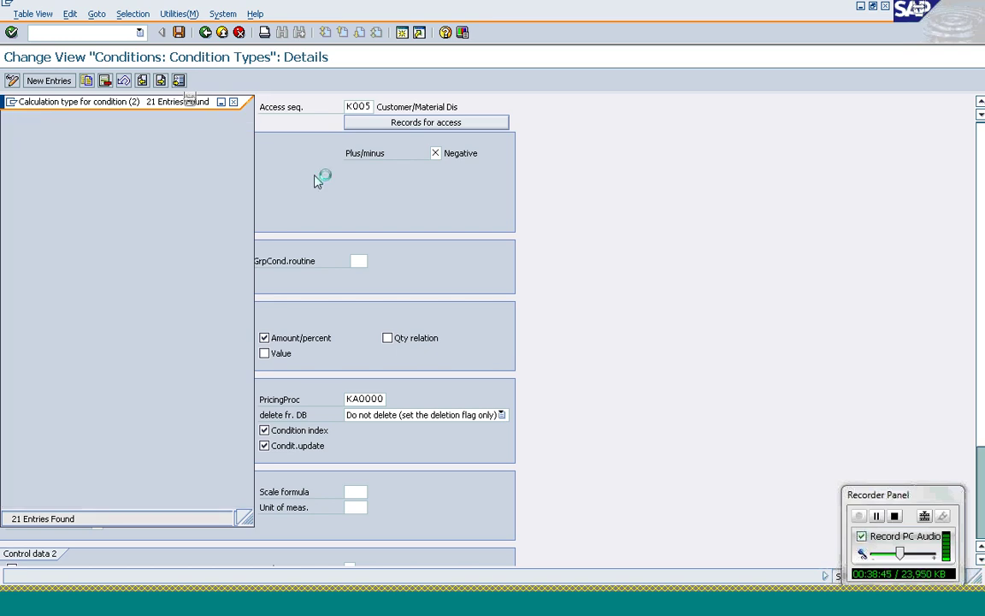
left_click(435, 155)
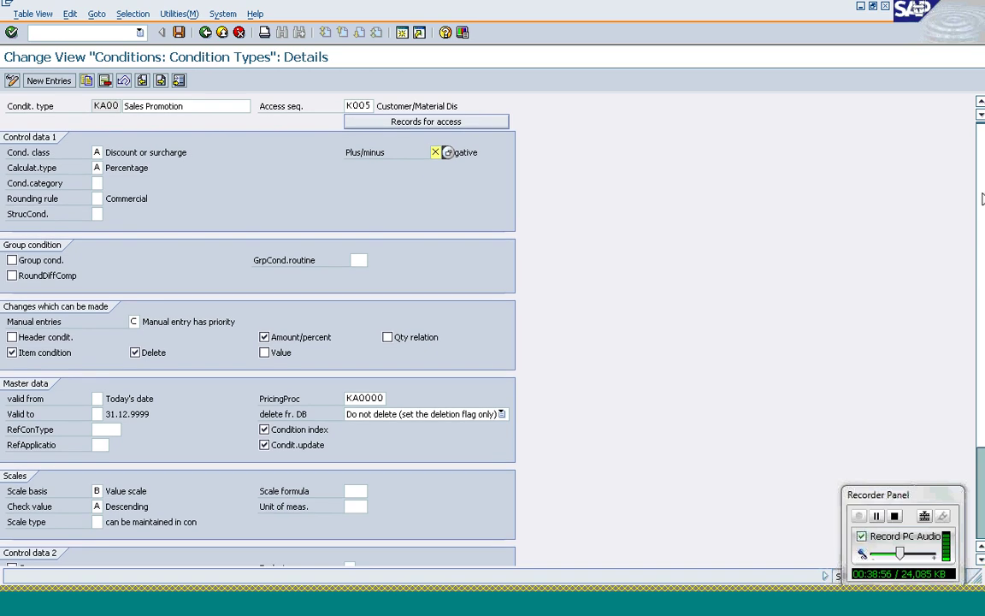
Review KA00's scale basis and its assigned access sequence.
scroll(983, 305, "down", 3)
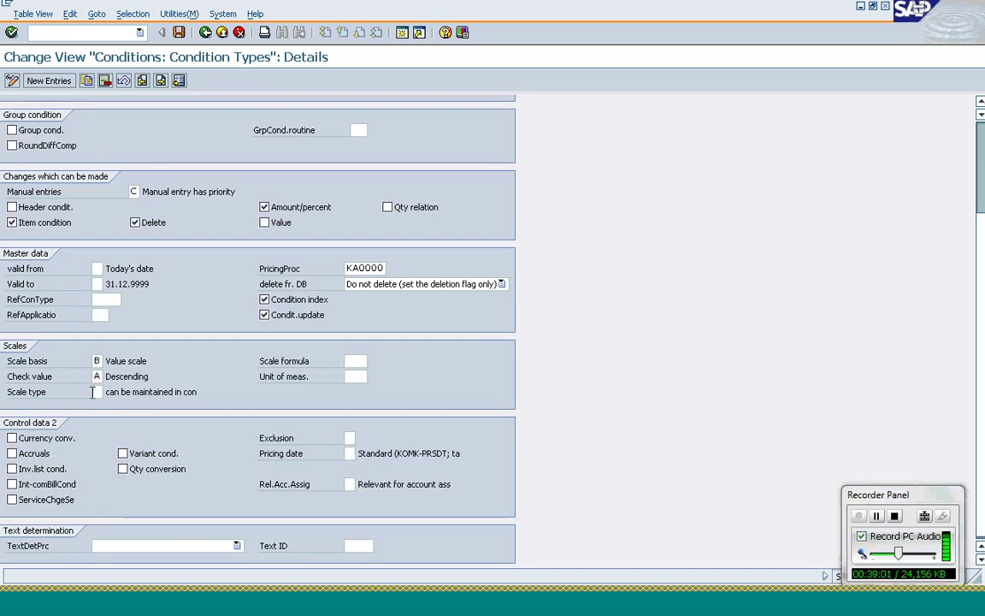
left_click(101, 362)
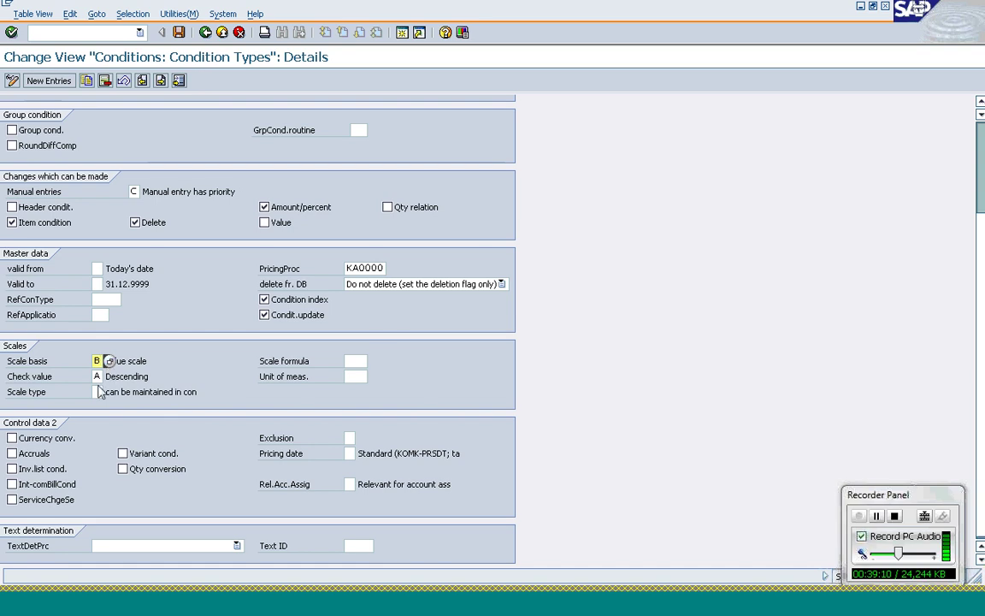
left_click(109, 361)
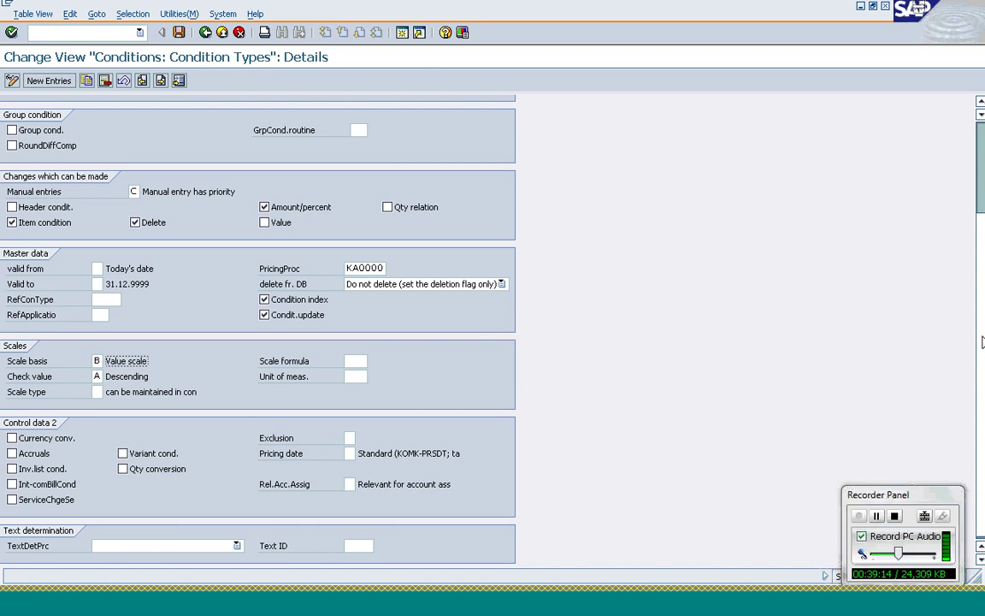
scroll(898, 144, "up", 3)
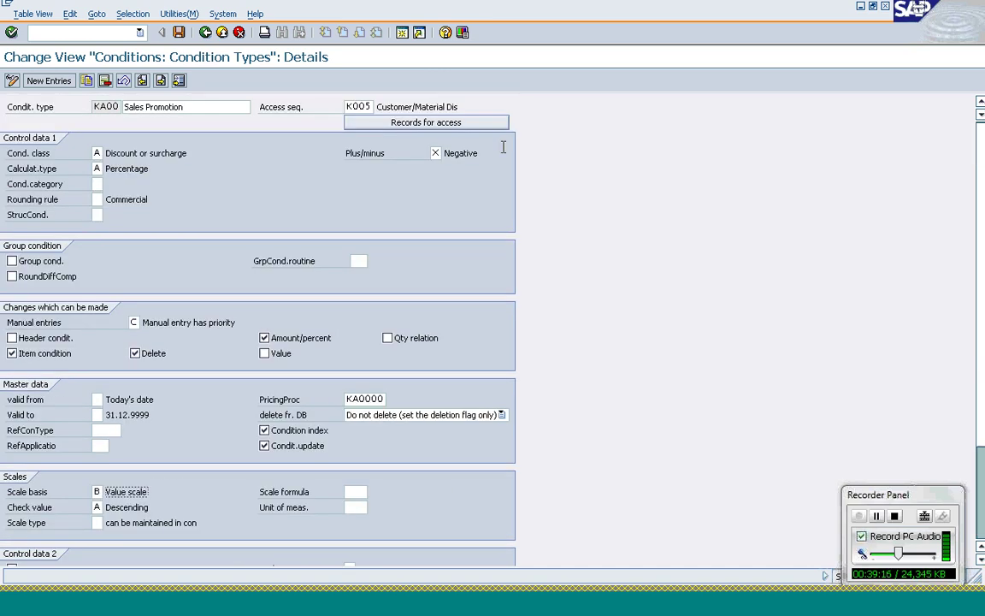
left_click(349, 107)
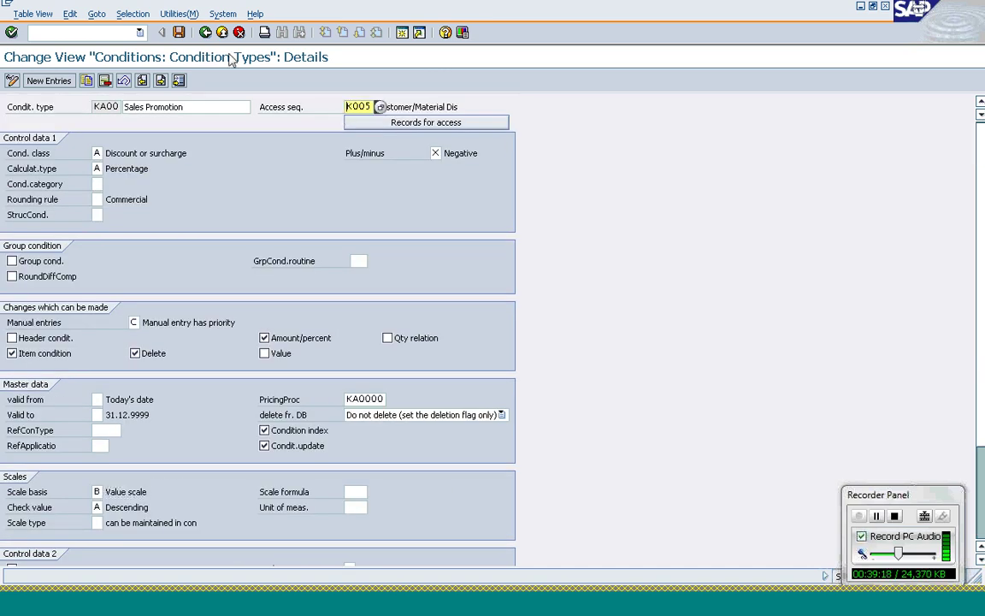
Return to the condition types overview, find condition type HA00 and open its details.
left_click(205, 32)
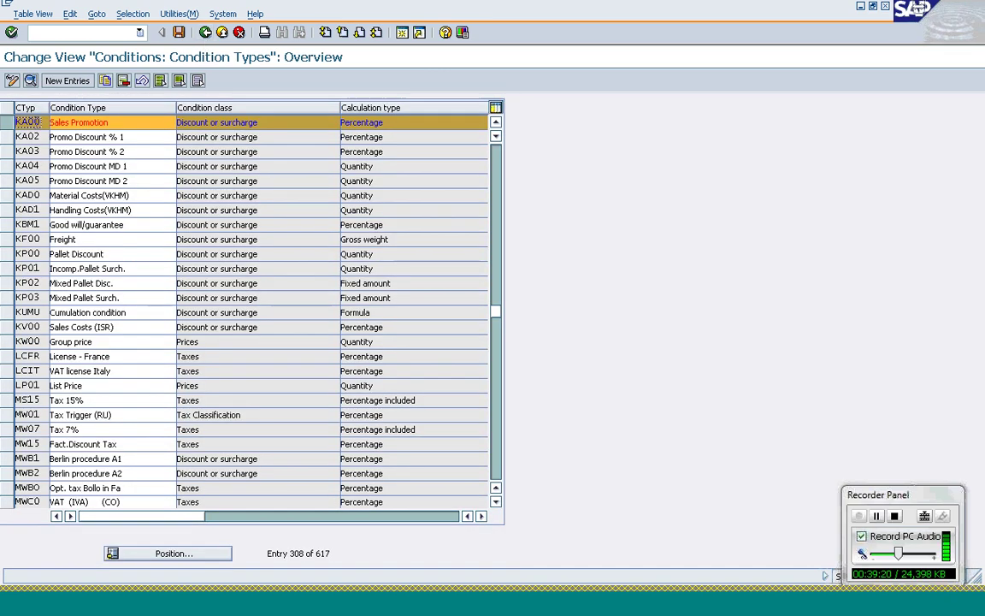
left_click(173, 553)
type("HA00")
key("Return")
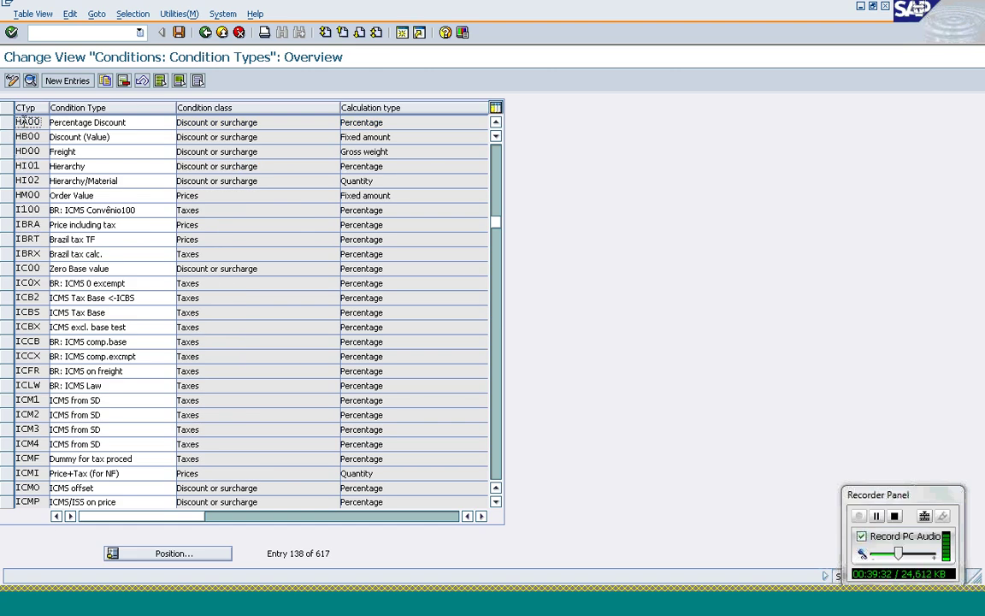
left_click(34, 81)
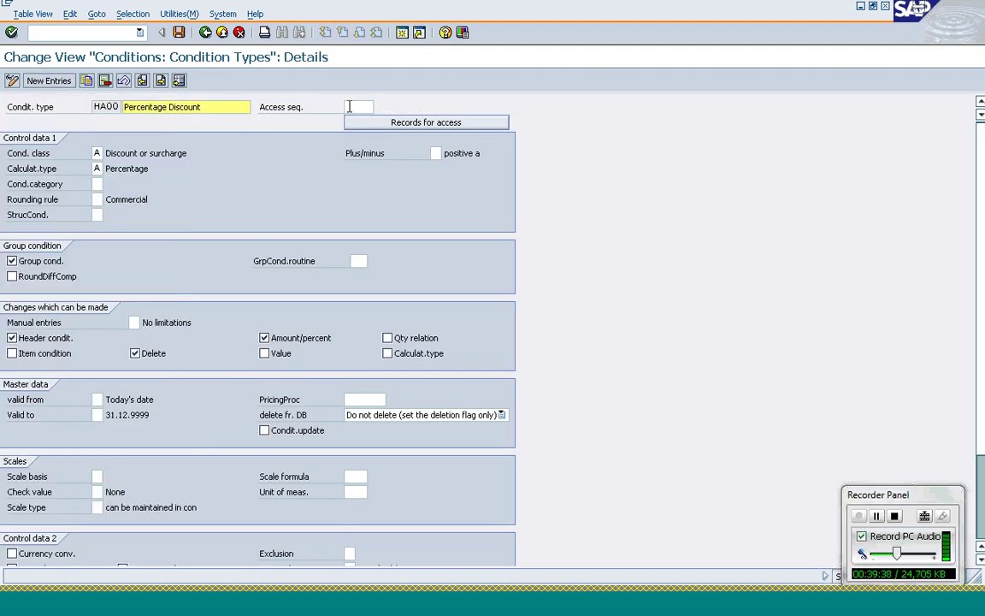
Check HA00's access sequence, plus/minus setting, condition class and calculation type.
left_click(349, 106)
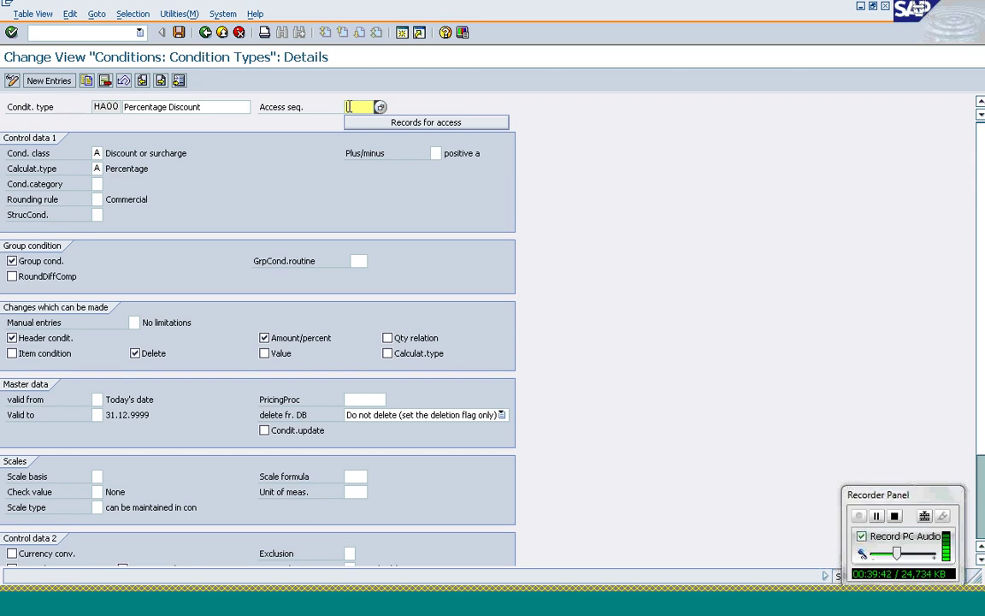
left_click(437, 152)
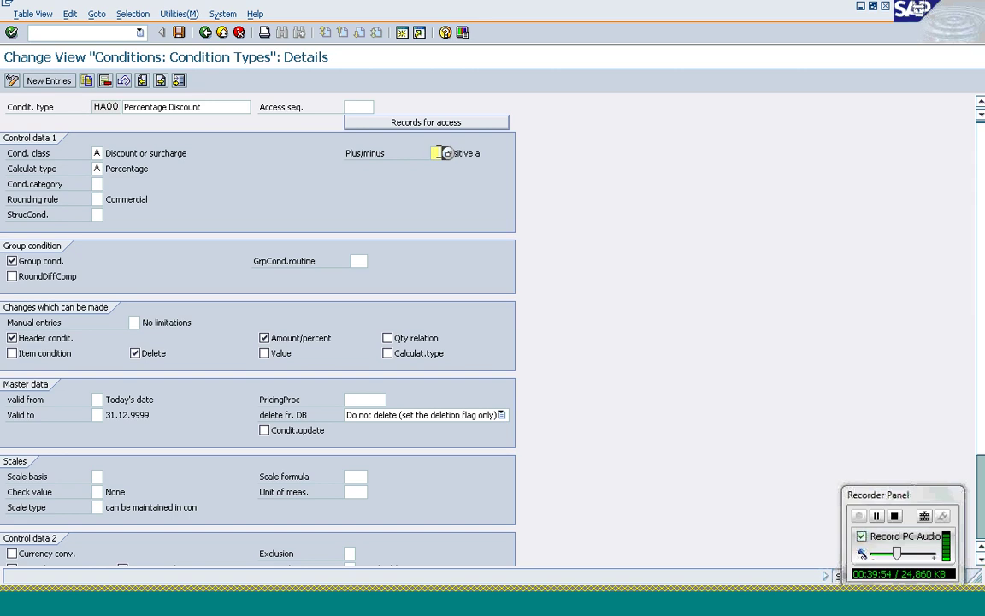
left_click(469, 156)
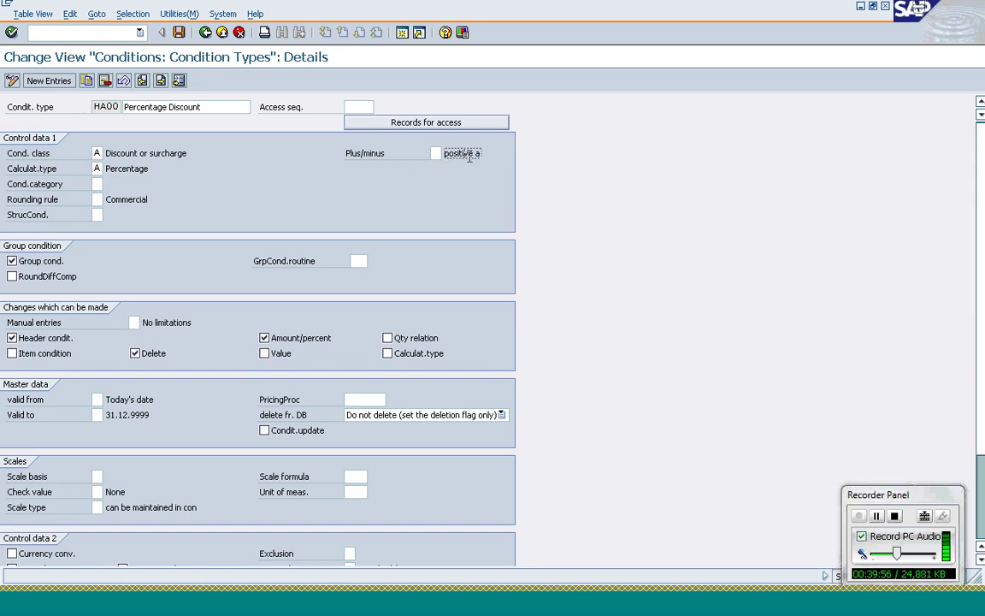
left_click(96, 153)
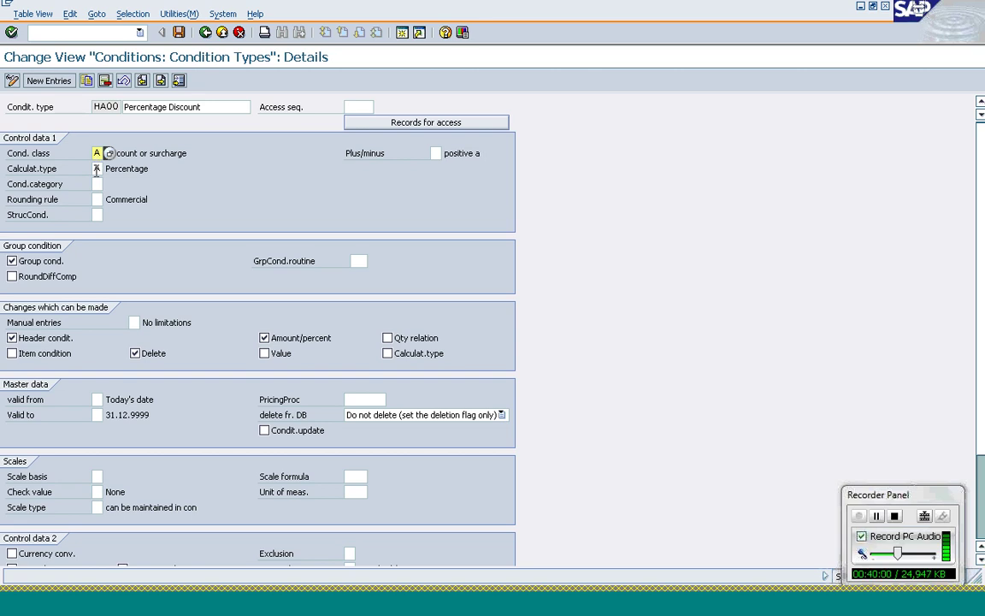
left_click(97, 169)
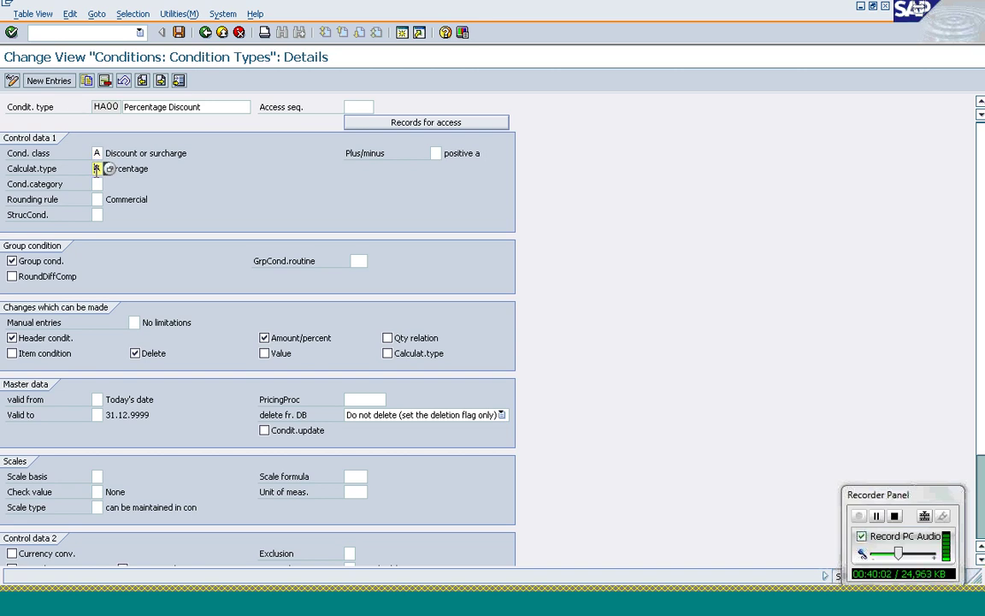
Review HA00's group condition and manual entries settings, looking over the remaining details.
left_click(96, 278)
left_click(81, 277)
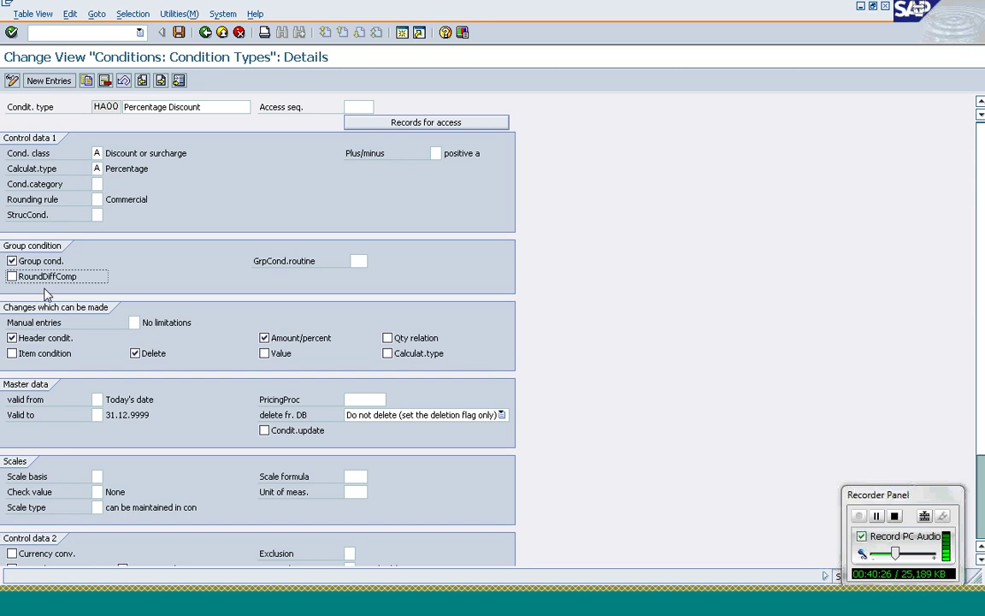
left_click(133, 322)
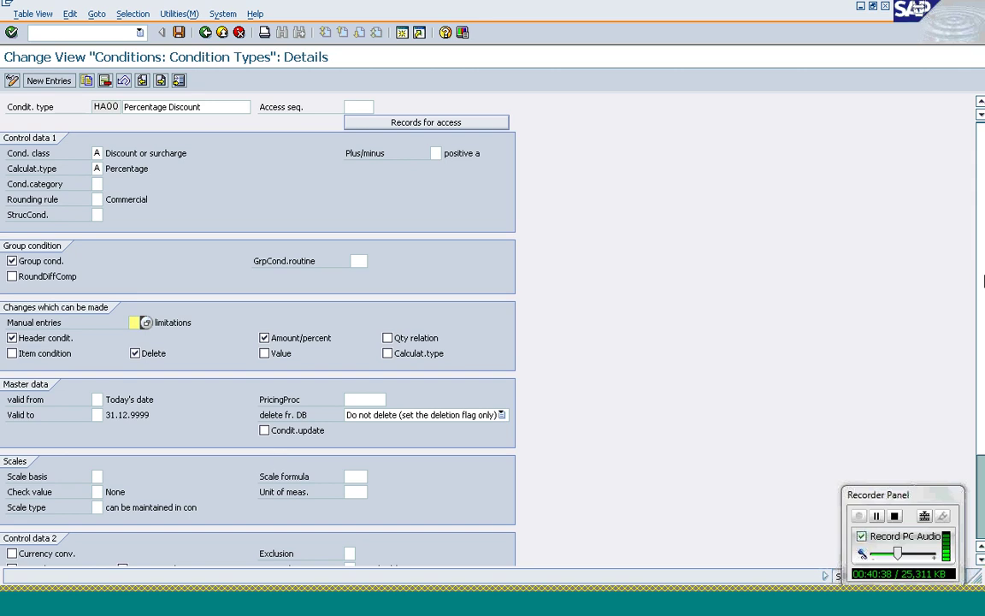
scroll(983, 453, "down", 3)
scroll(983, 453, "up", 3)
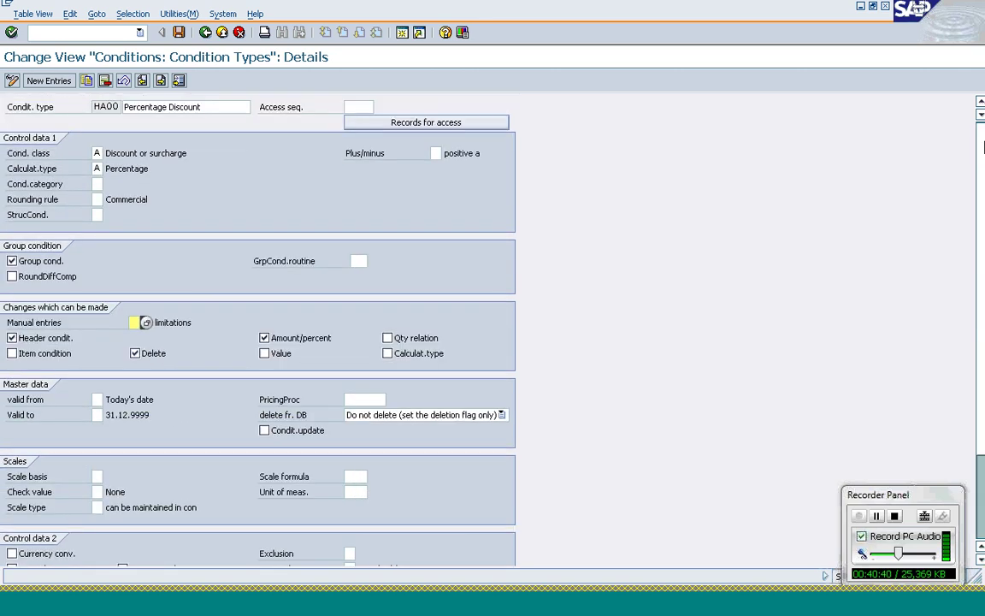
Move on to condition type HB00, check its condition class, and return to the condition types overview.
left_click(163, 81)
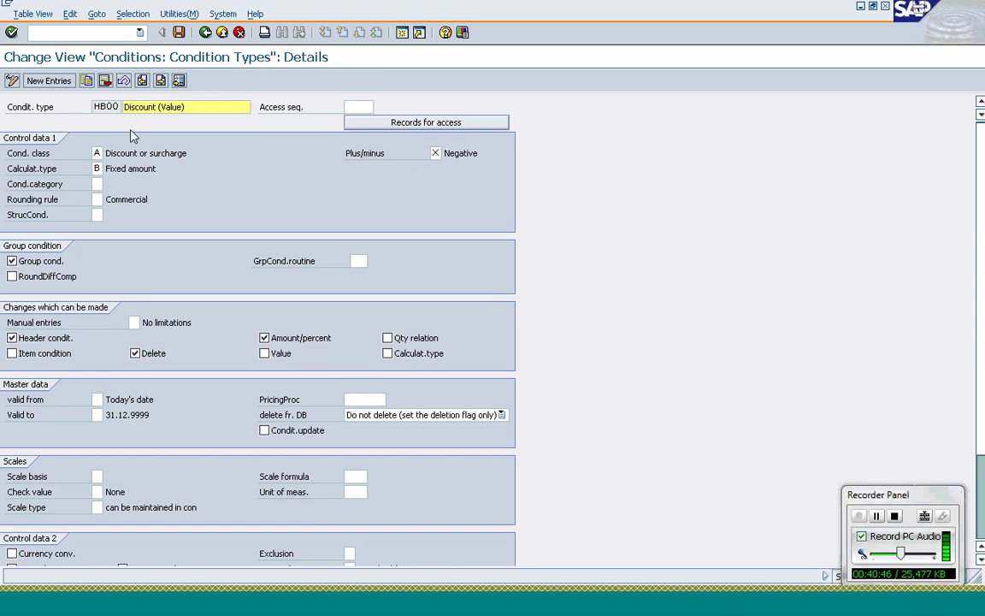
left_click(128, 154)
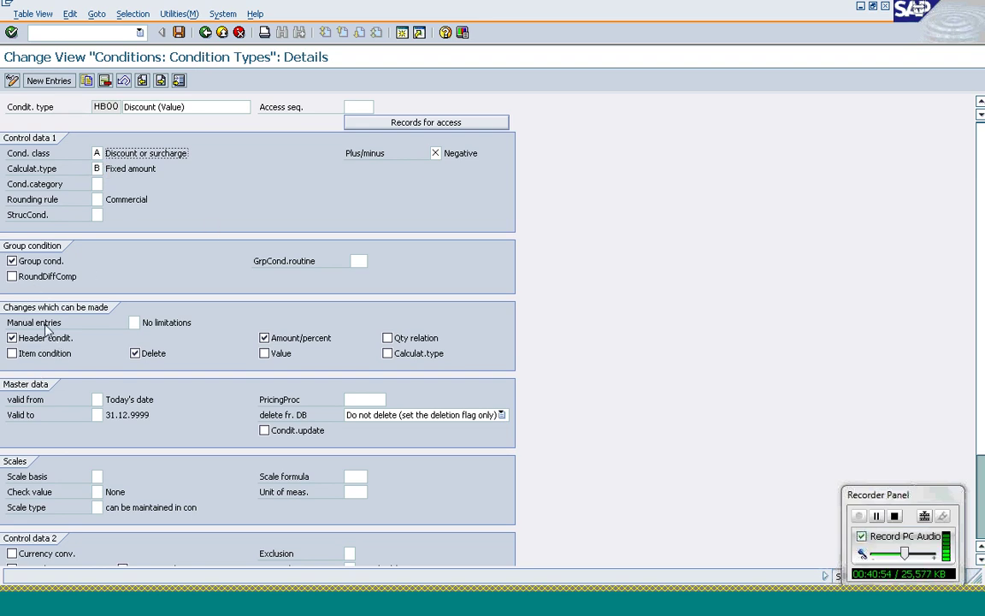
left_click(206, 36)
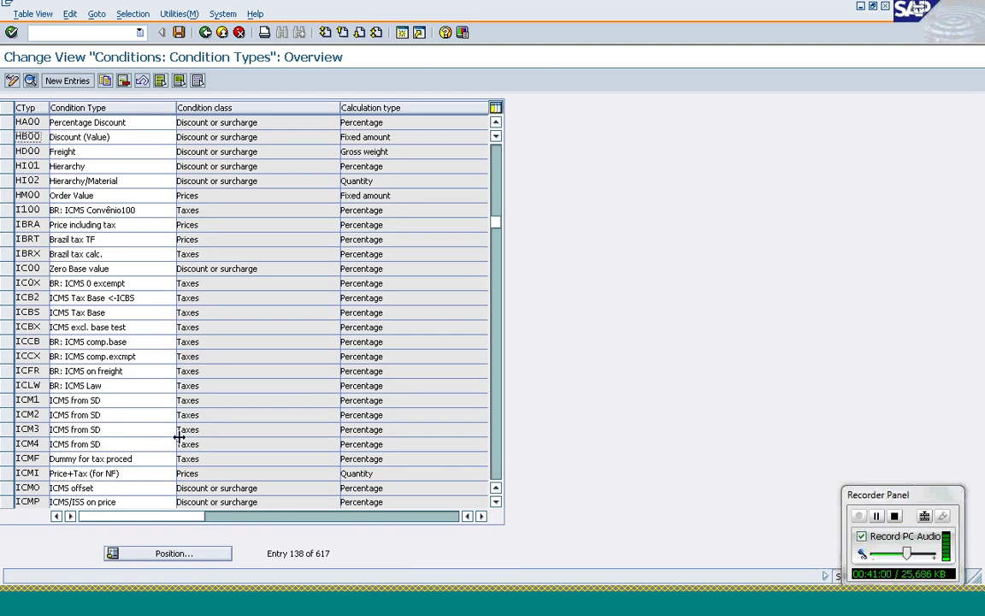
Find condition type MWST in the overview and open its details.
left_click(204, 557)
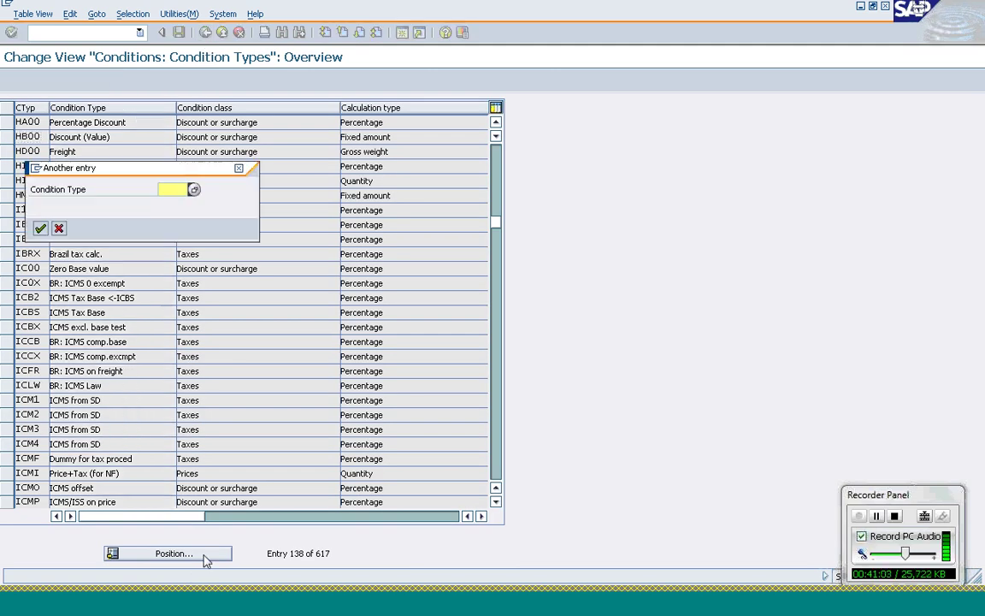
type("MWST")
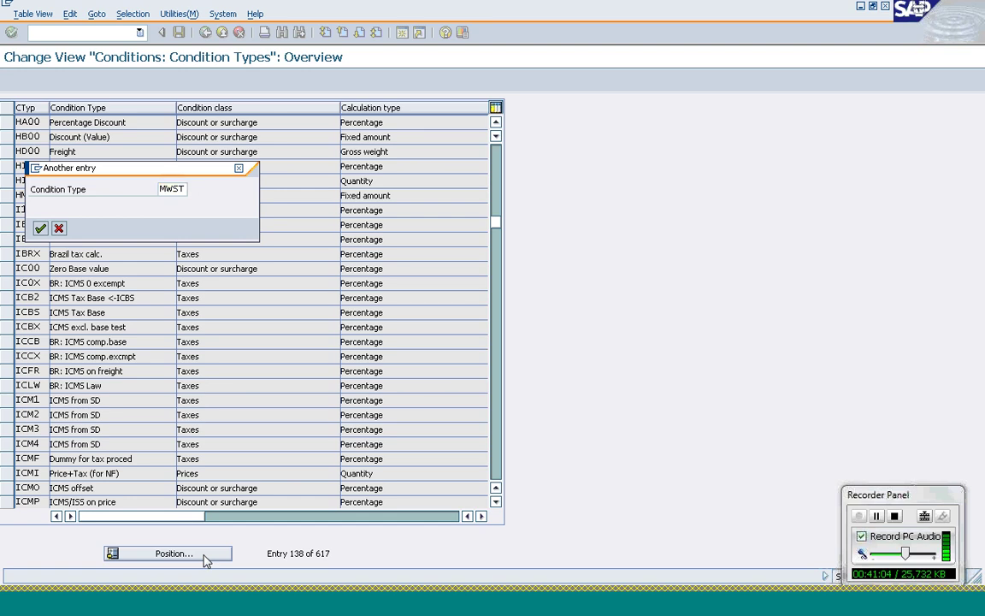
key("Return")
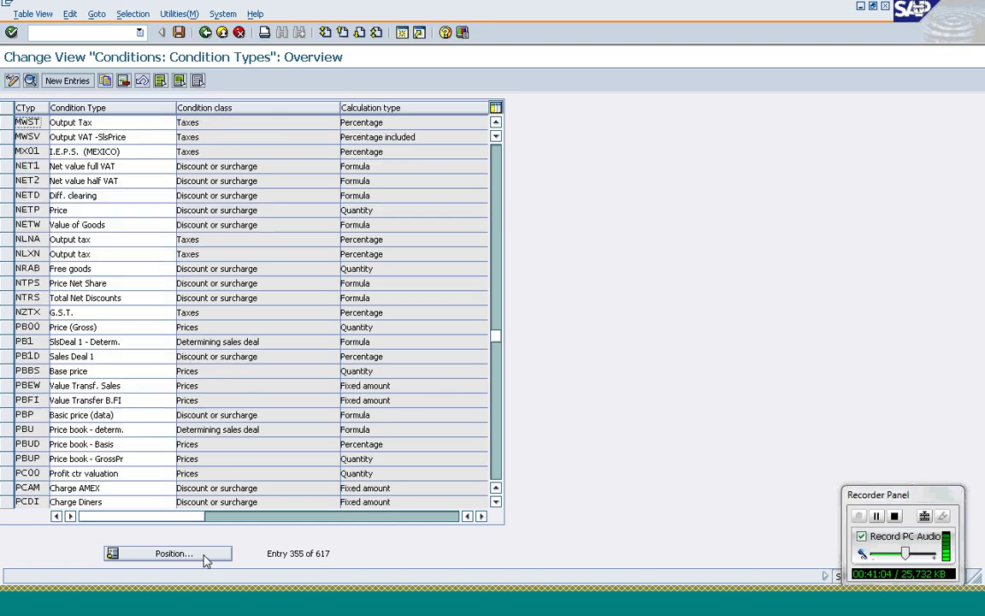
double_click(32, 124)
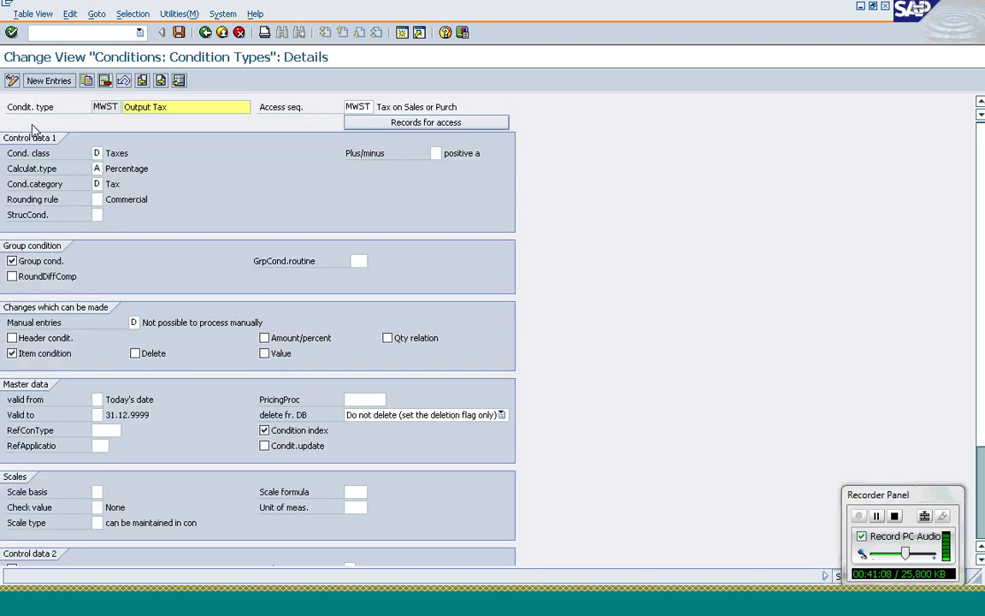
Check MWST's condition class, calculation type, plus/minus setting, condition category and manual entries setting.
left_click(107, 152)
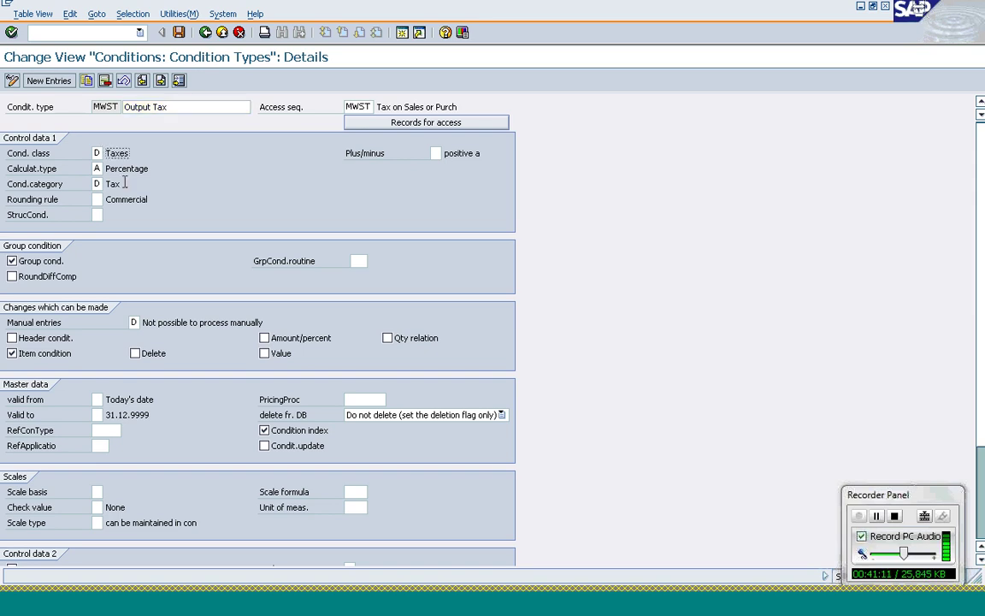
left_click(126, 169)
left_click(437, 154)
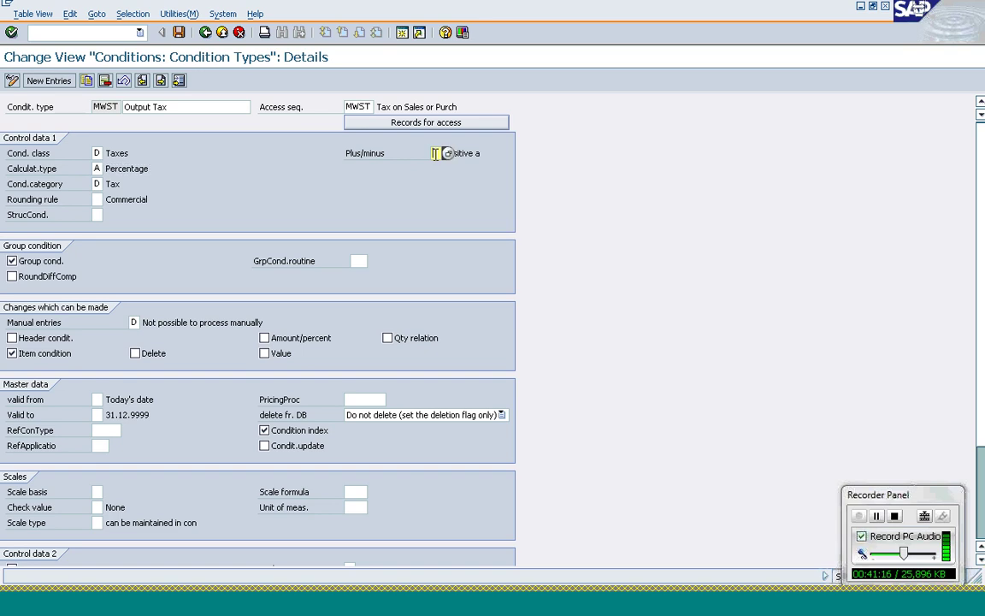
left_click(113, 184)
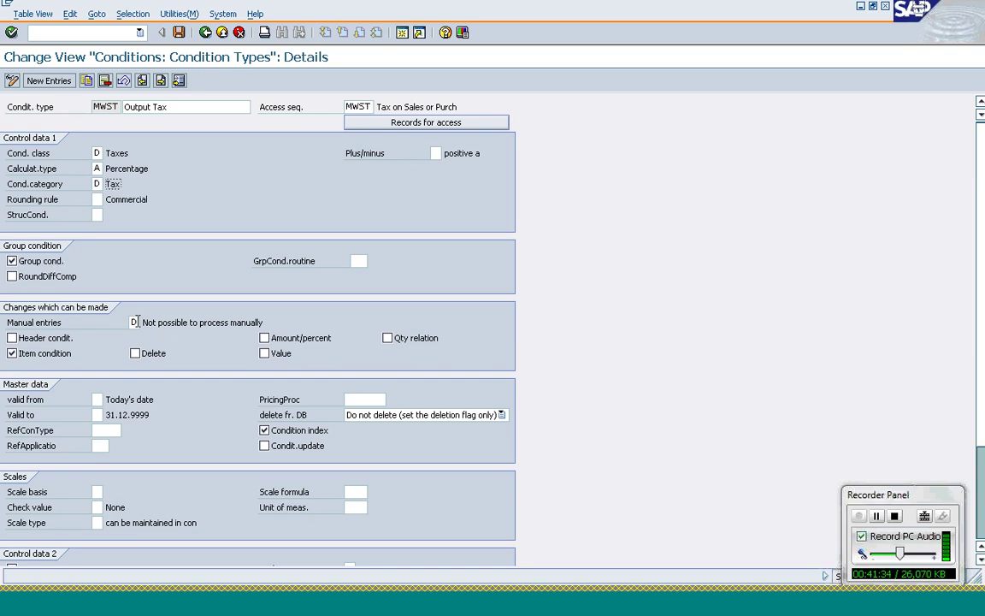
left_click(136, 322)
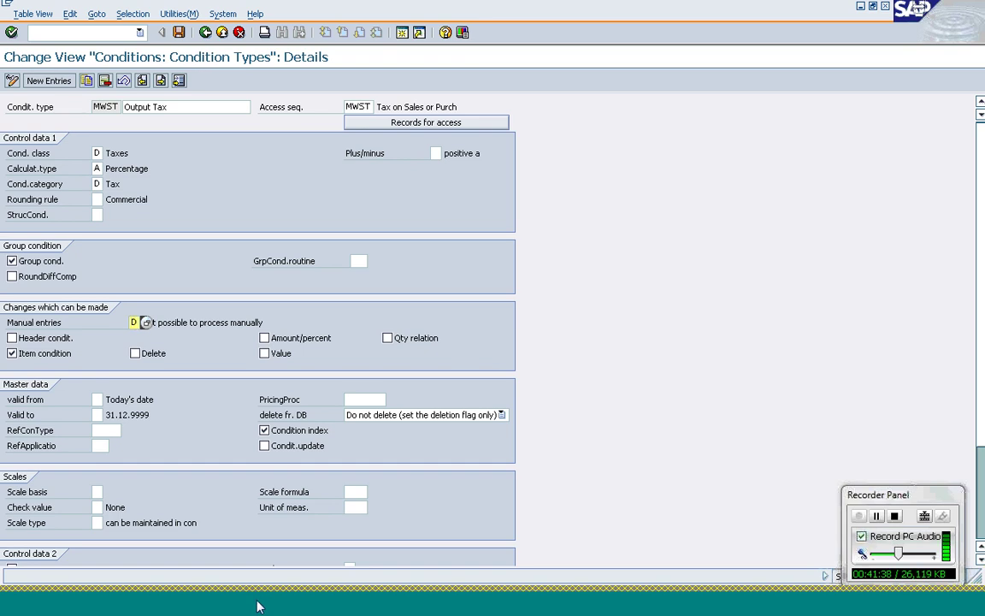
Switch to the session with T-AT101's PR00 price record, leave its scales and save the condition record.
mouse_move(256, 606)
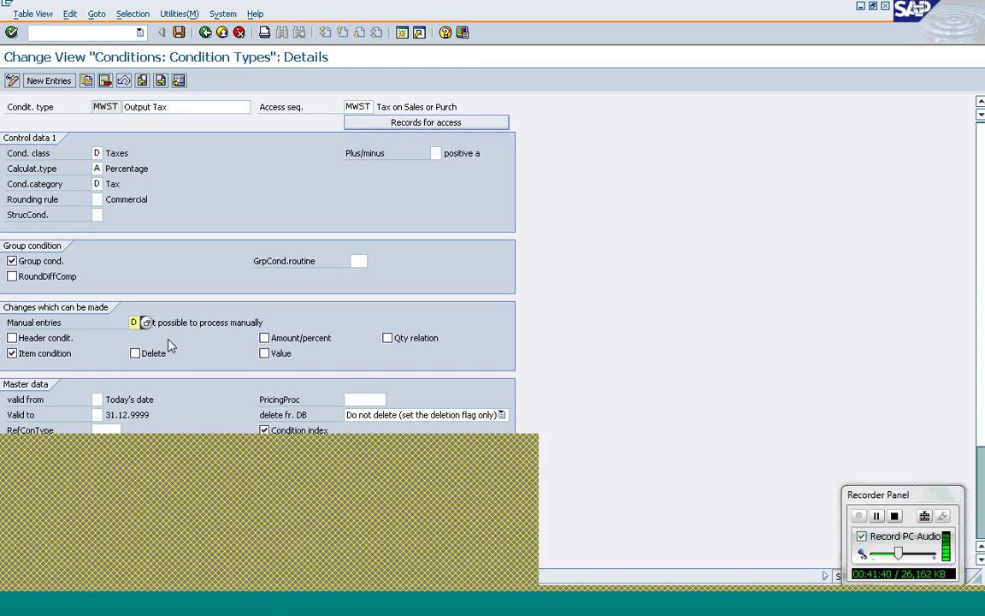
left_click(190, 323)
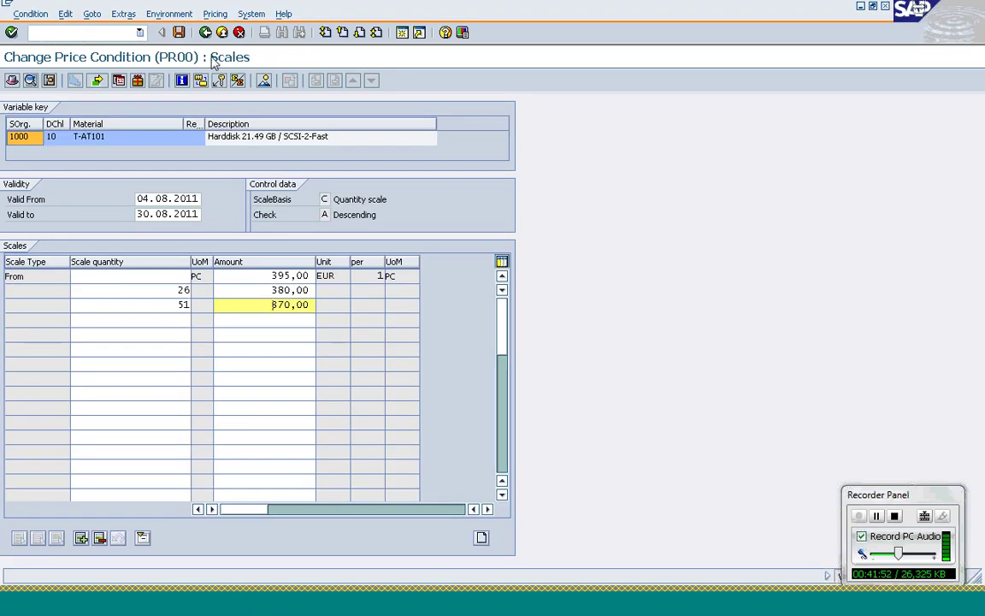
left_click(206, 36)
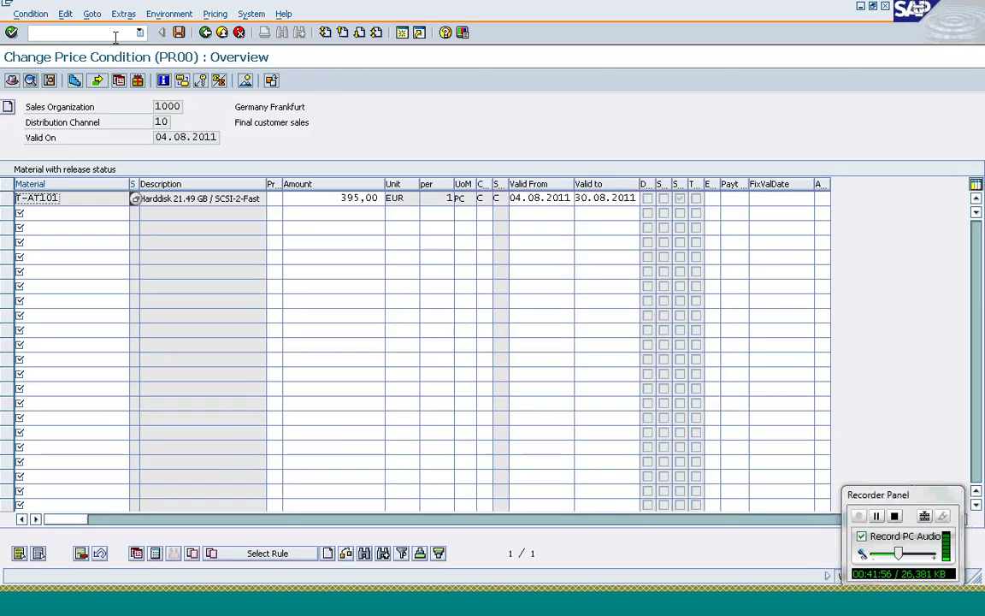
left_click(178, 31)
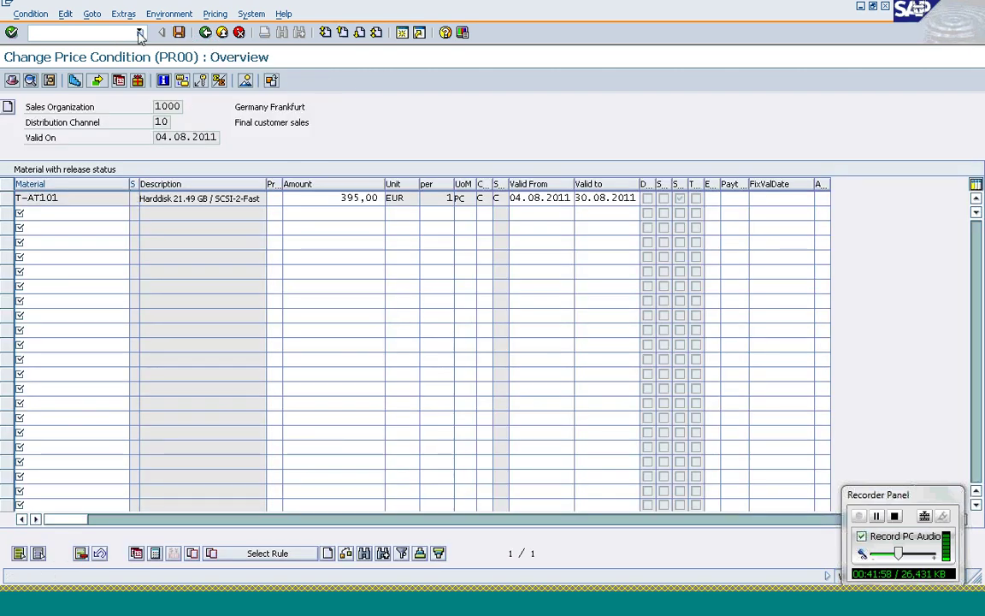
Start a standard order with transaction VA01 for sales organization 1000, distribution channel 10 and division 00.
left_click(95, 31)
type("/")
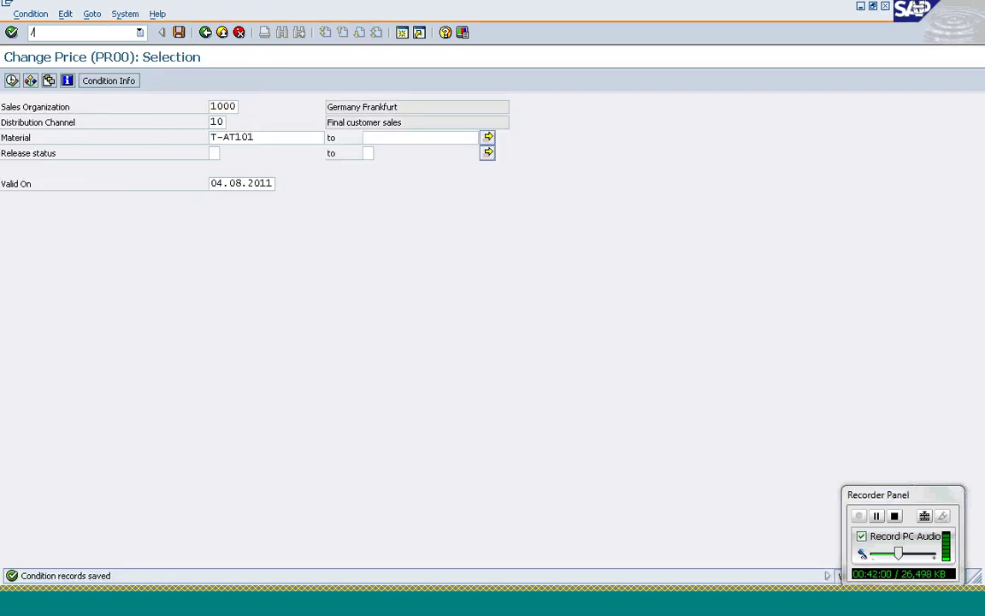
type("nva01")
key("Return")
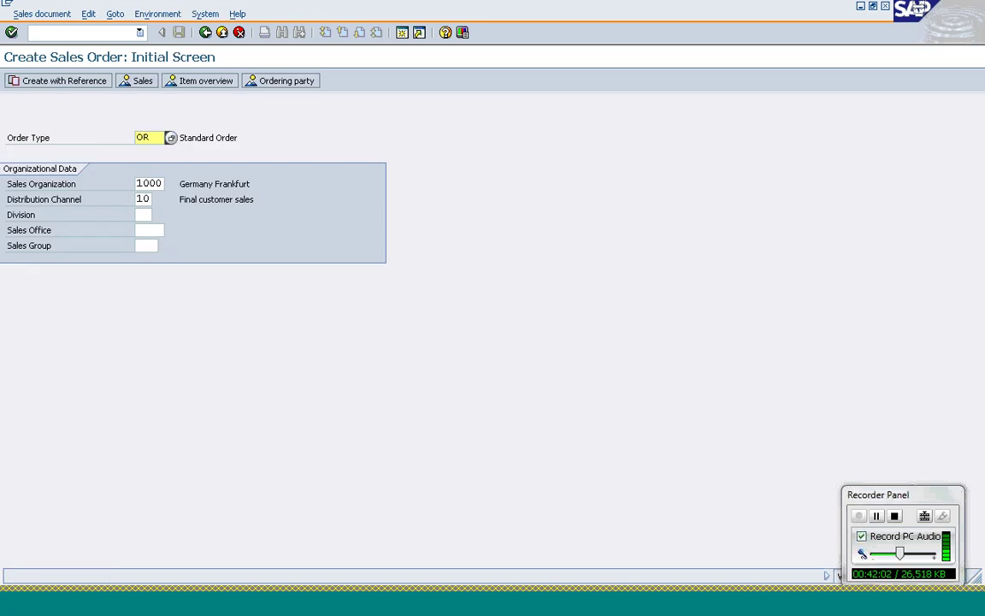
key("Tab")
key("Tab")
key("Tab")
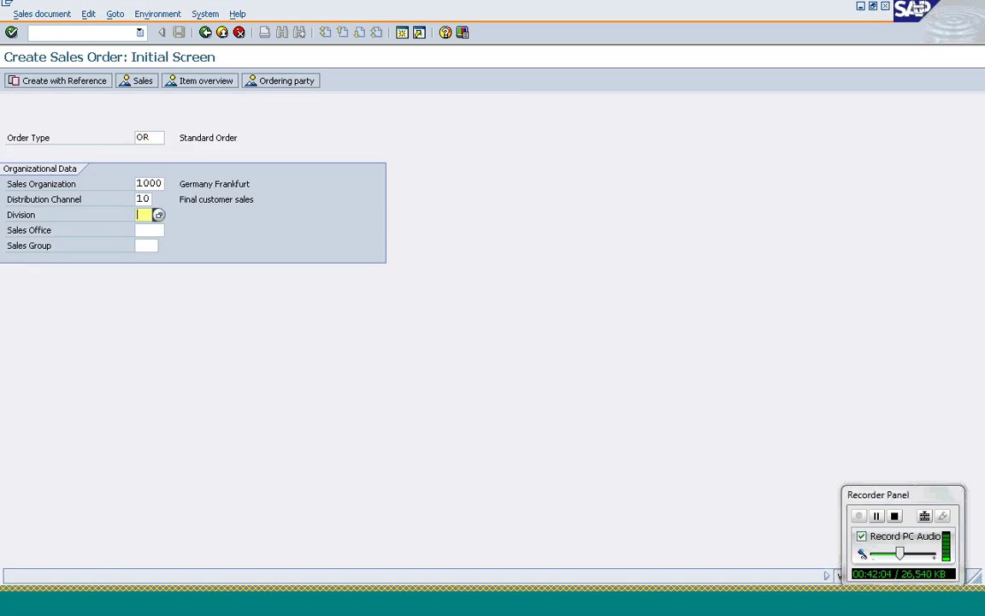
type("00")
key("Return")
Enter the sold-to party's customer number and the PO number "pricing" in the order header.
type("t")
key("Down")
key("Return")
key("Tab")
key("Tab")
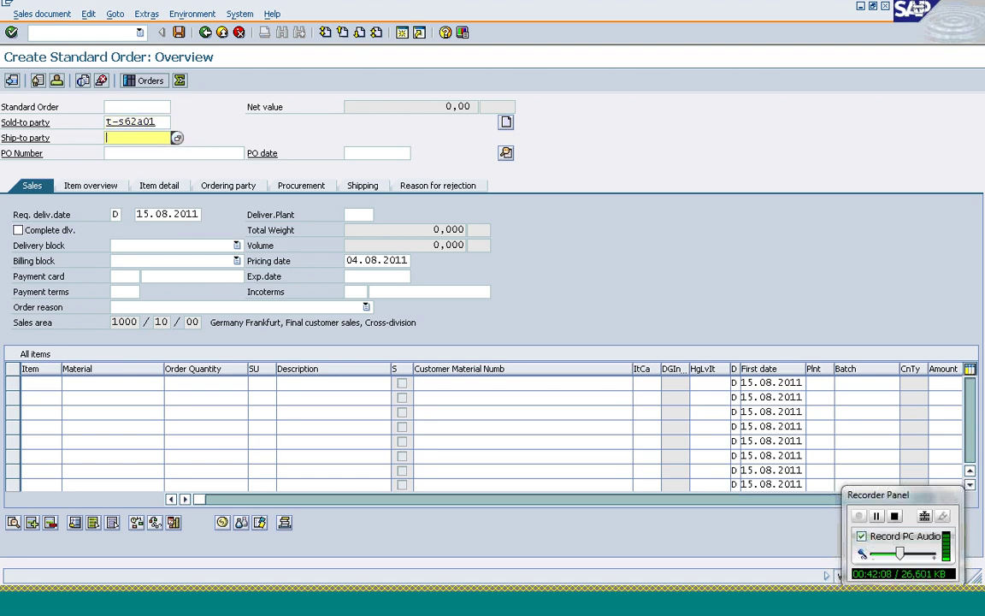
key("Return")
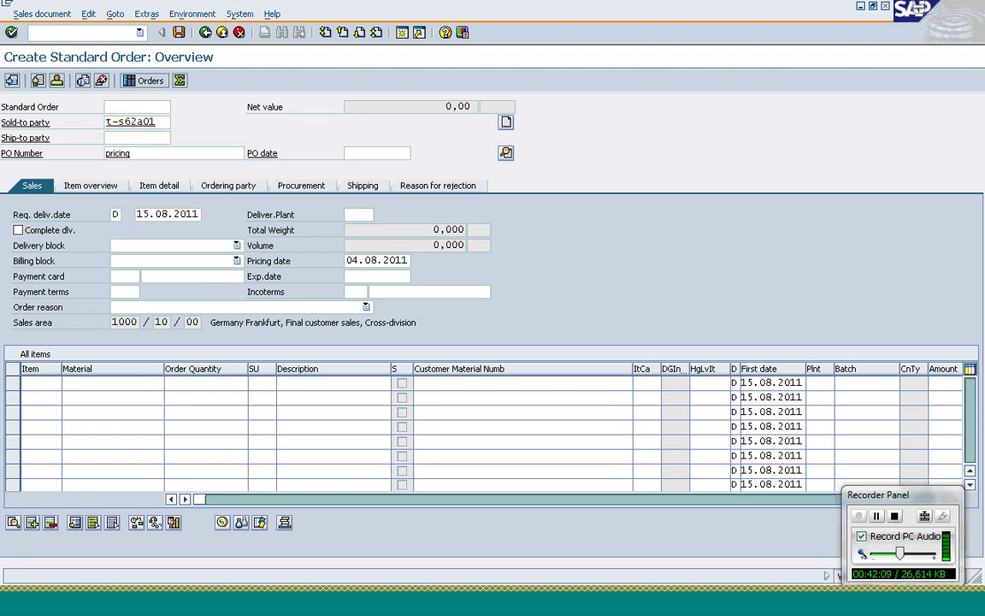
key("Return")
Add material T-AT101 with order quantity 1 as the first order item.
type("t")
key("Down")
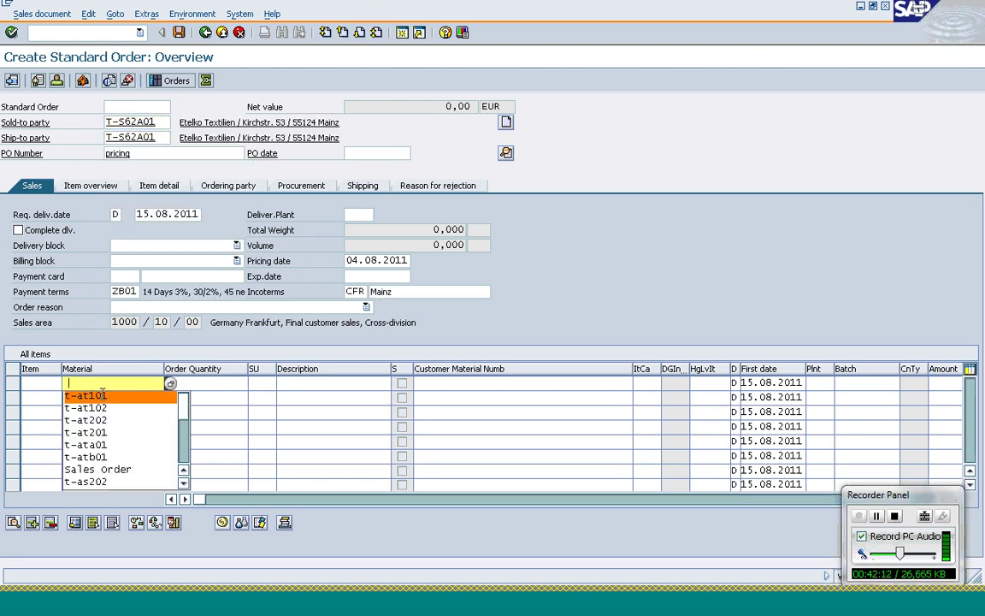
key("Return")
left_click(206, 383)
type("1")
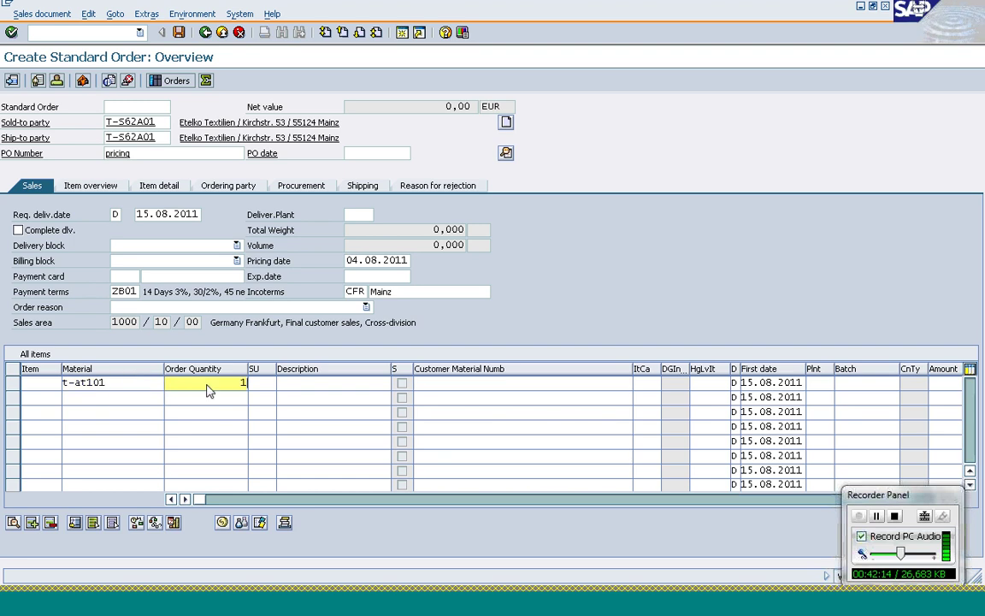
key("Return")
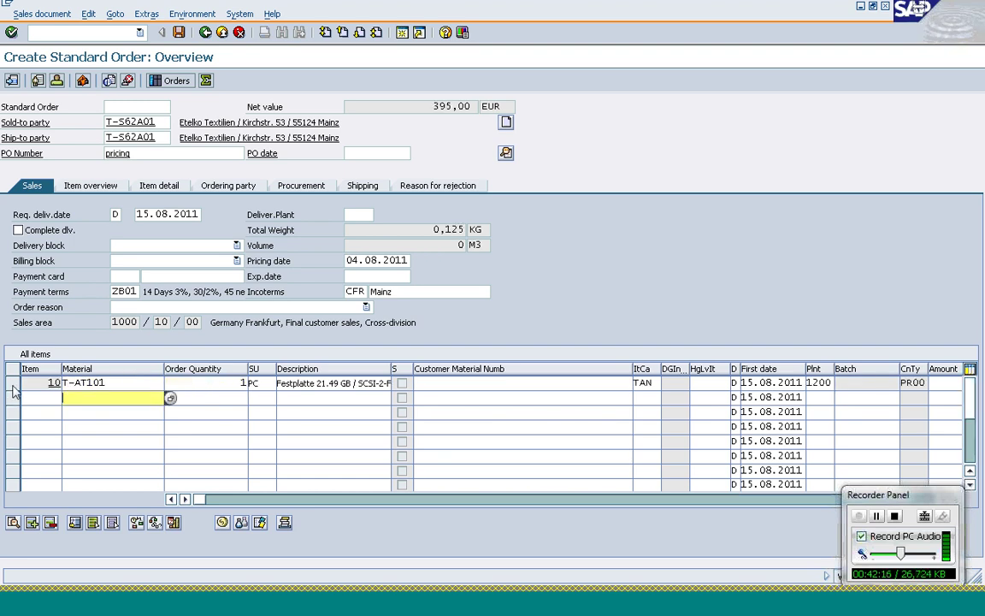
Open the item's pricing conditions and try to delete the PR00 price condition.
left_click(221, 521)
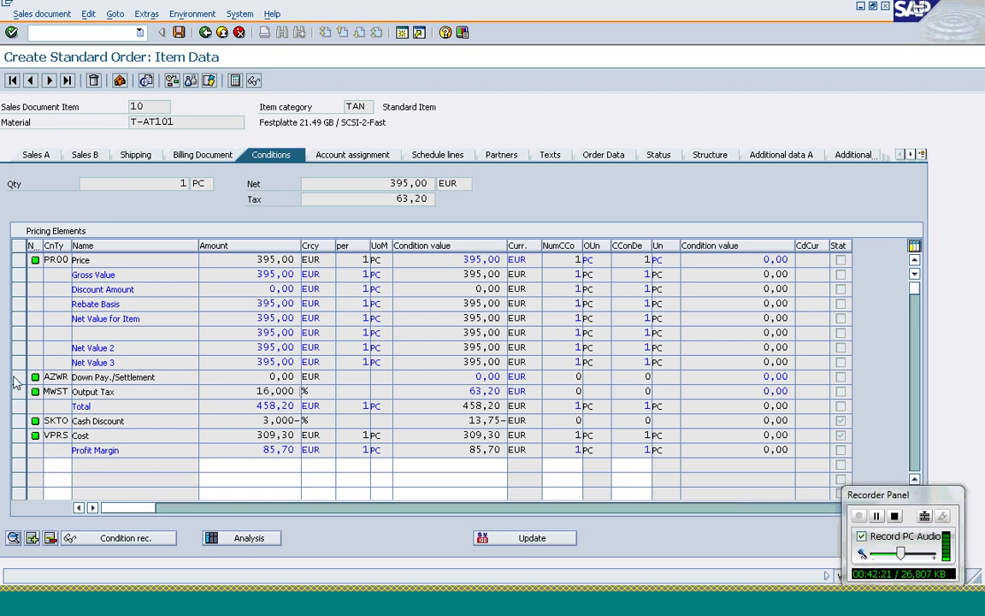
left_click(18, 259)
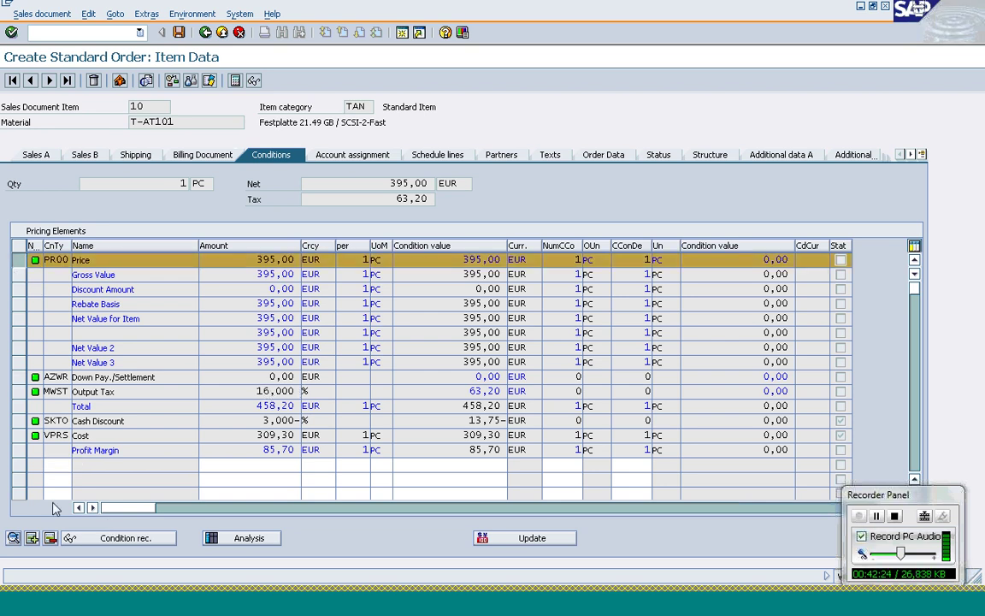
left_click(49, 538)
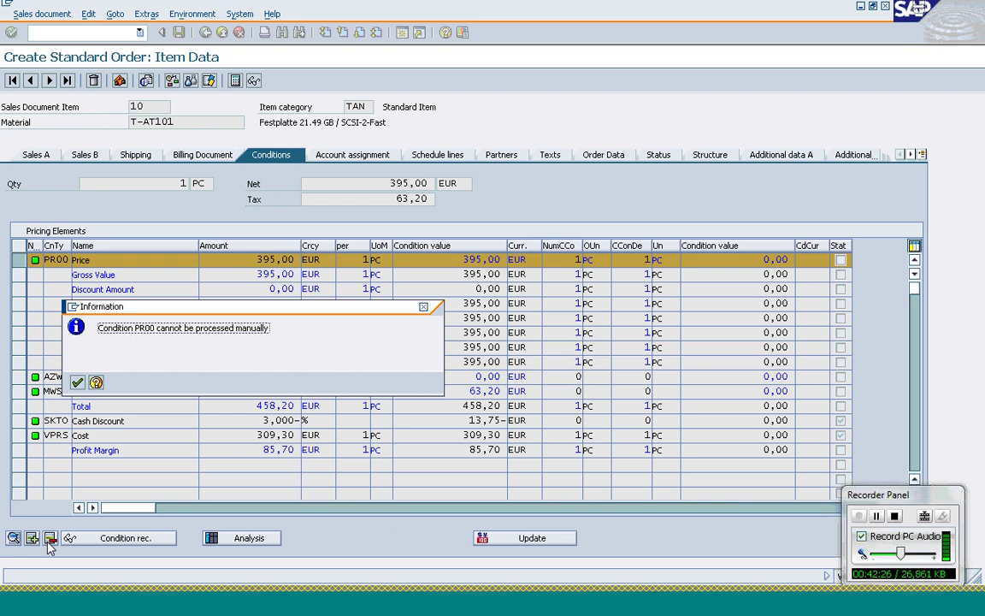
left_click(77, 382)
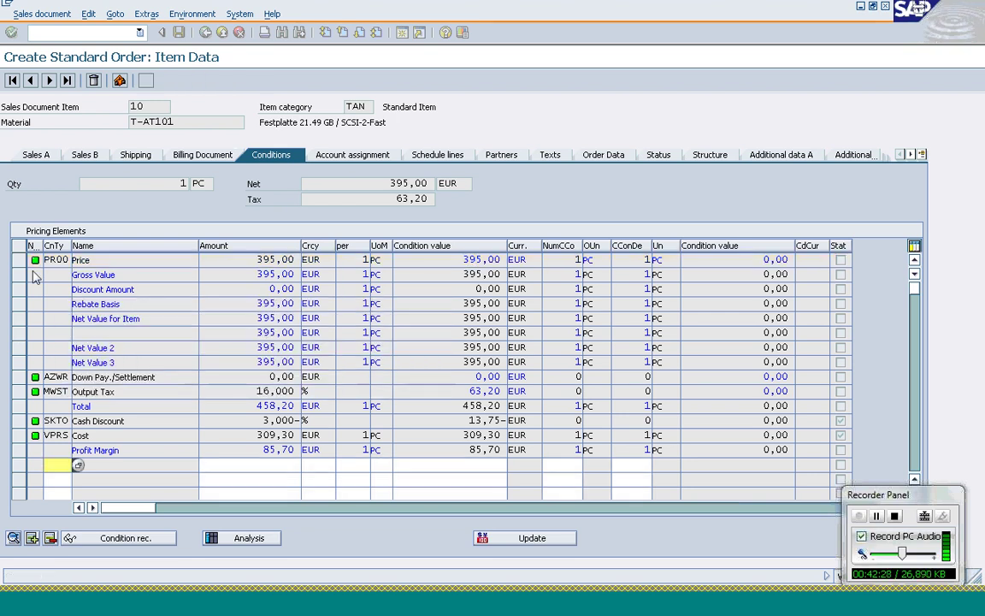
Compare the item's MWST condition with its condition type settings, and try to delete it from the order item.
left_click(12, 392)
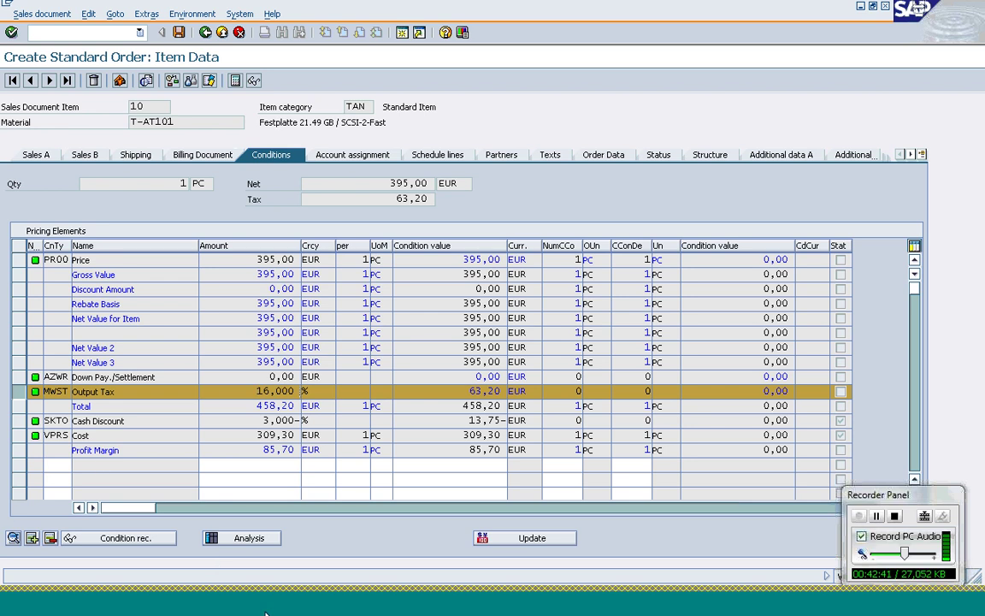
mouse_move(265, 612)
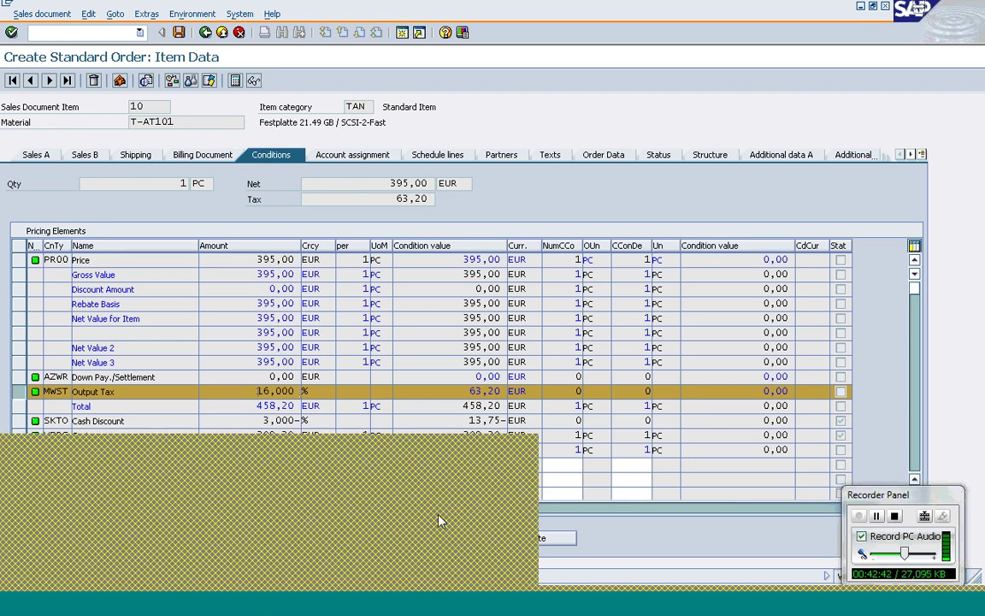
left_click(440, 519)
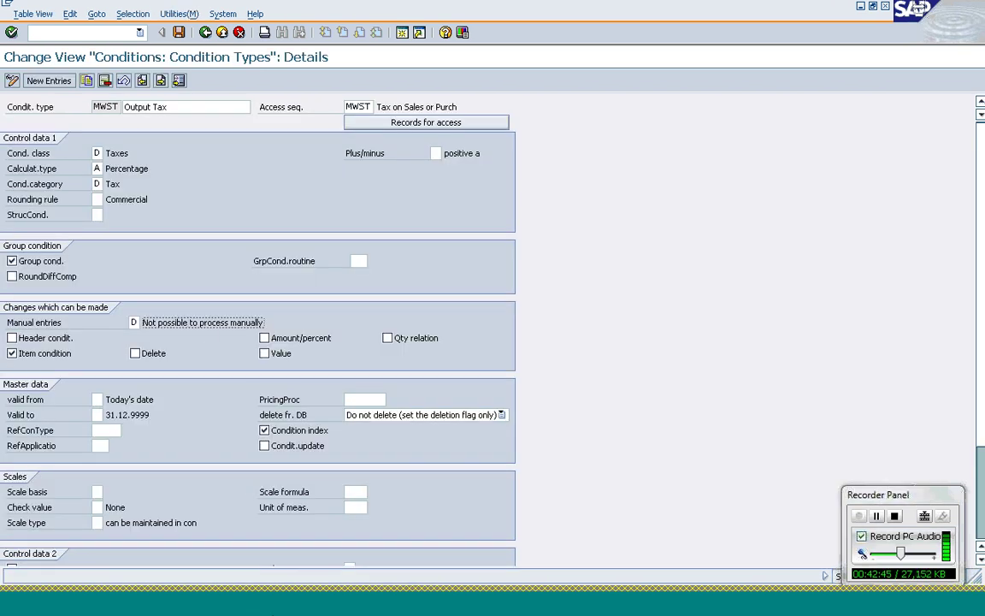
left_click(110, 526)
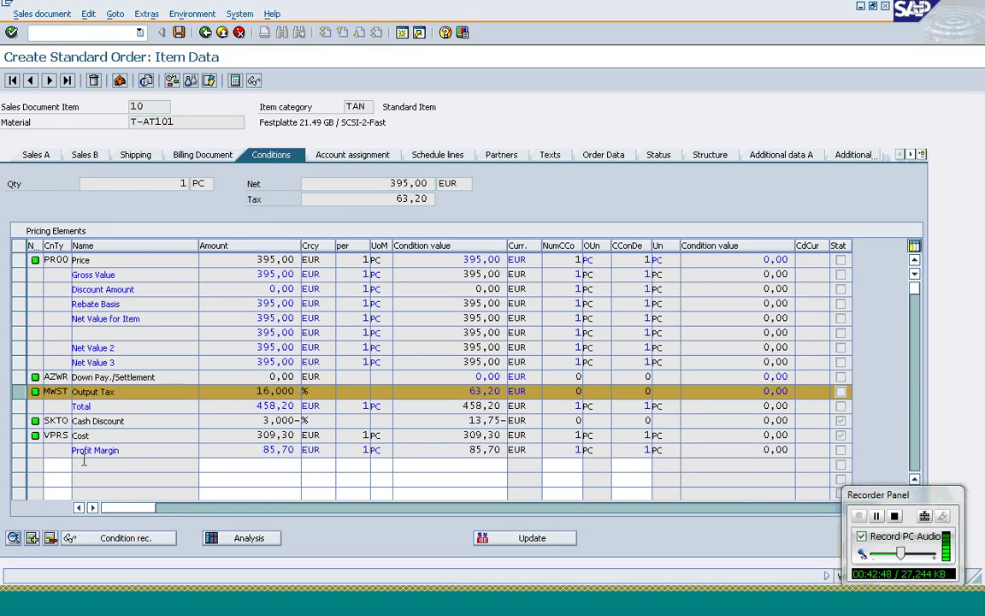
left_click(50, 538)
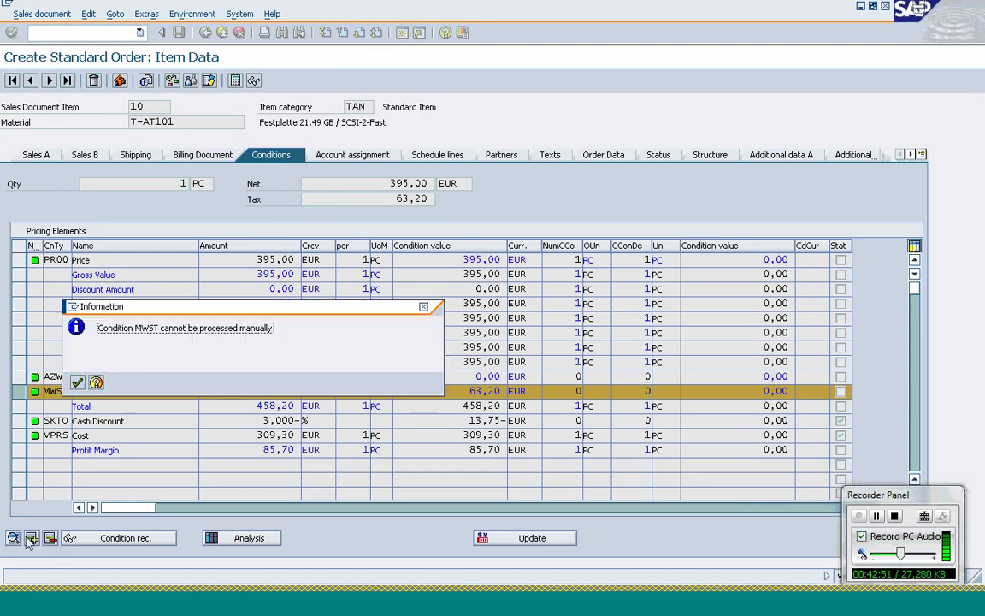
left_click(77, 383)
Switch to the MWST condition type details and review its remaining control settings and access sequence.
key("alt+Tab")
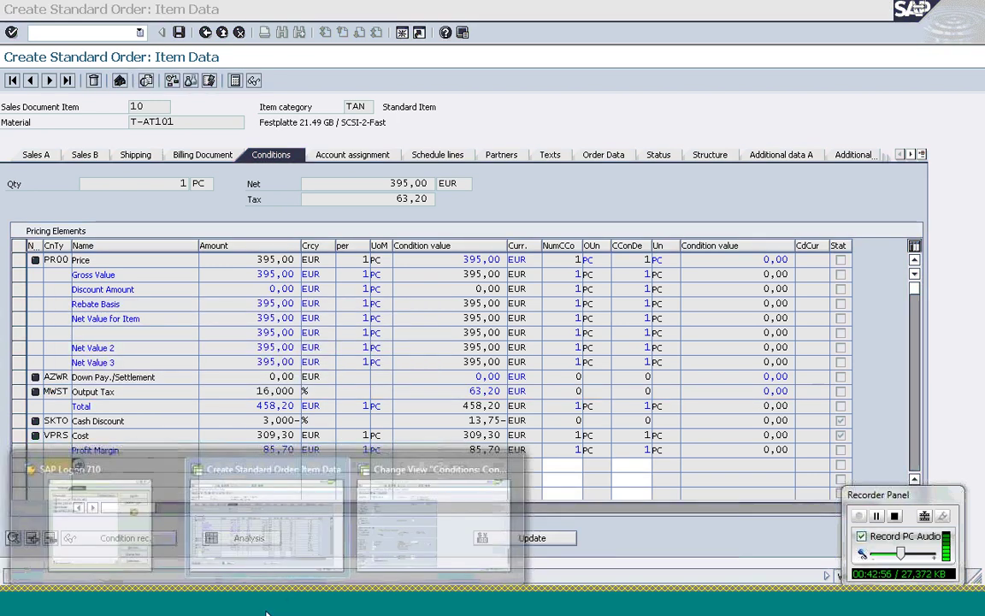
key("alt+Tab")
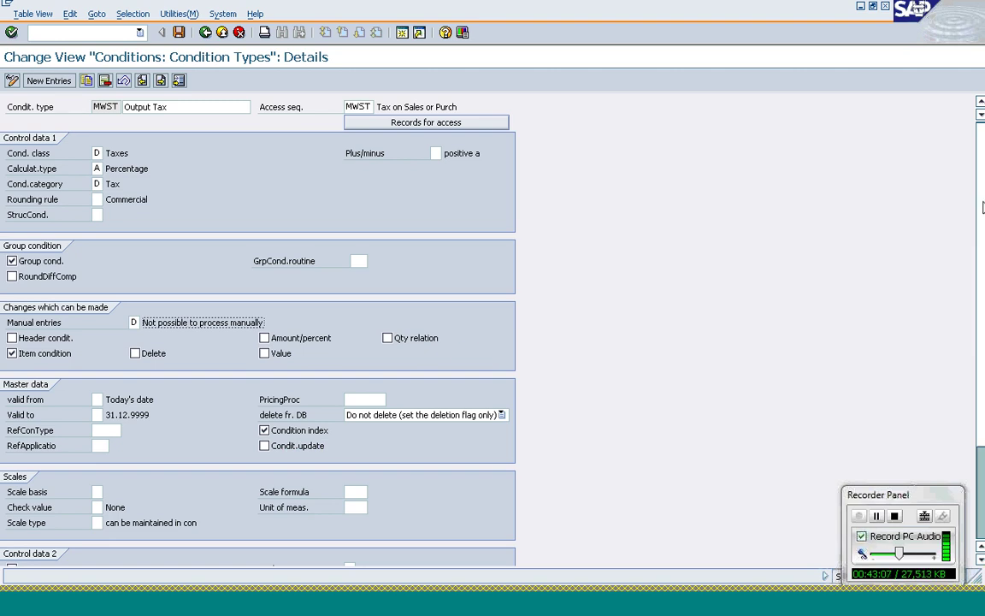
scroll(981, 207, "down", 3)
scroll(982, 207, "up", 3)
left_click(359, 106)
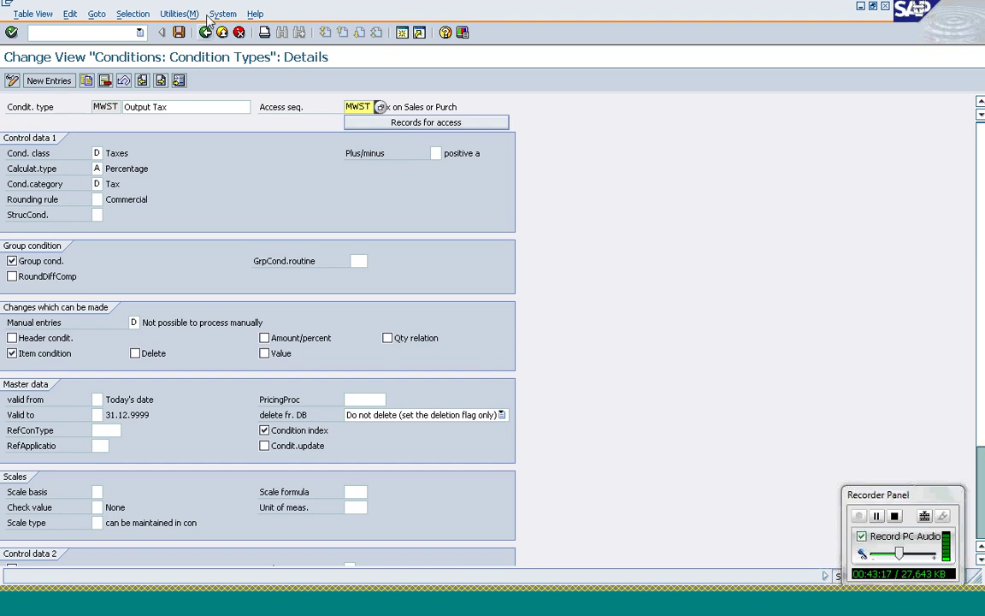
Leave condition type maintenance without saving changes and return to the implementation guide structure.
left_click(206, 32)
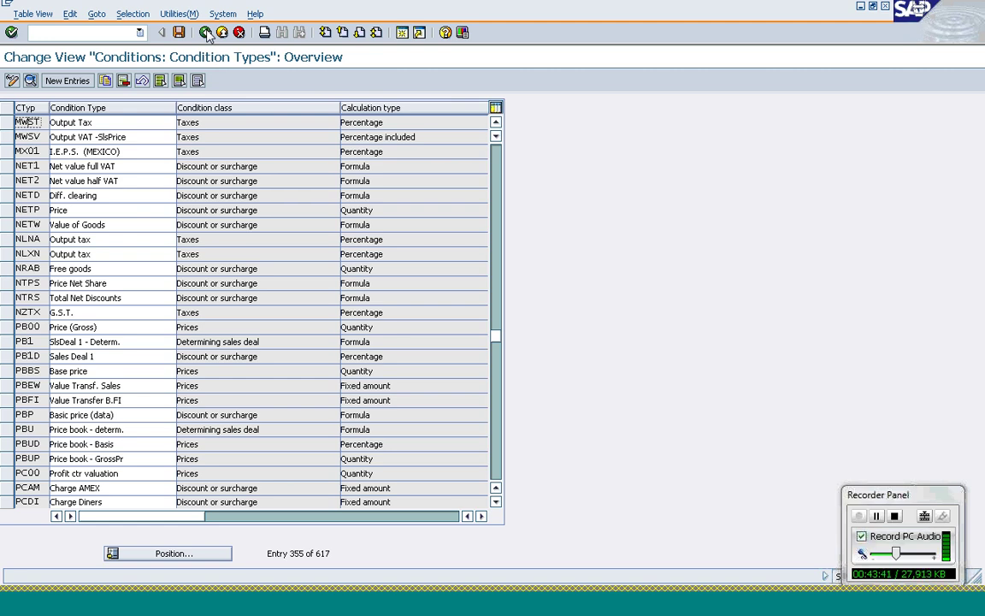
left_click(206, 33)
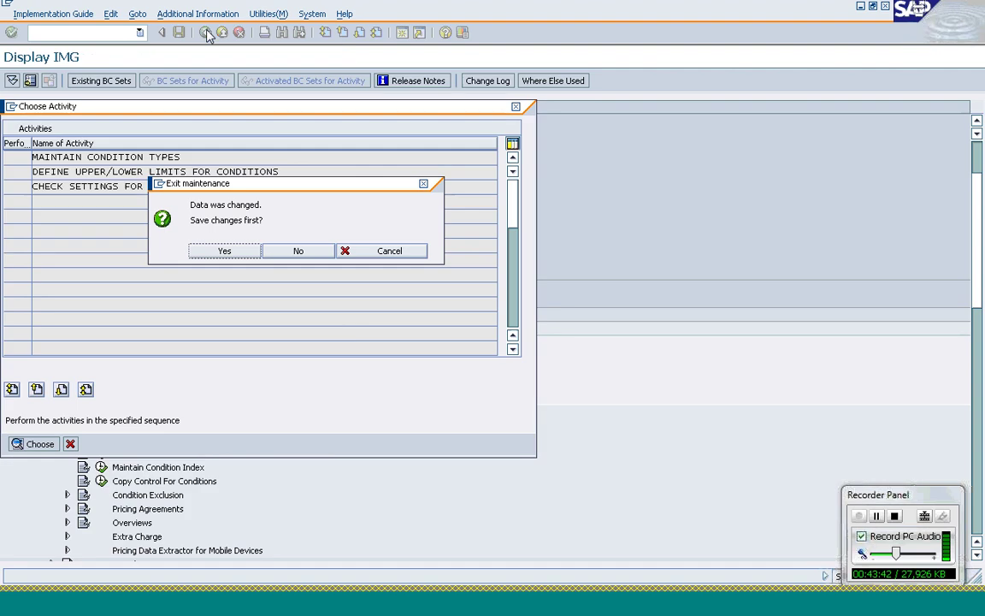
left_click(301, 254)
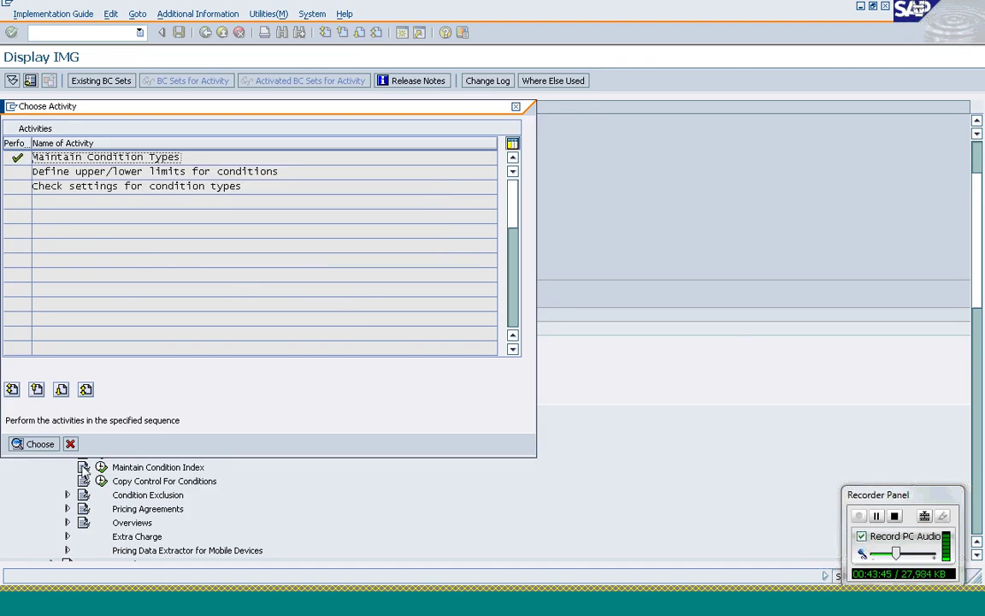
left_click(70, 444)
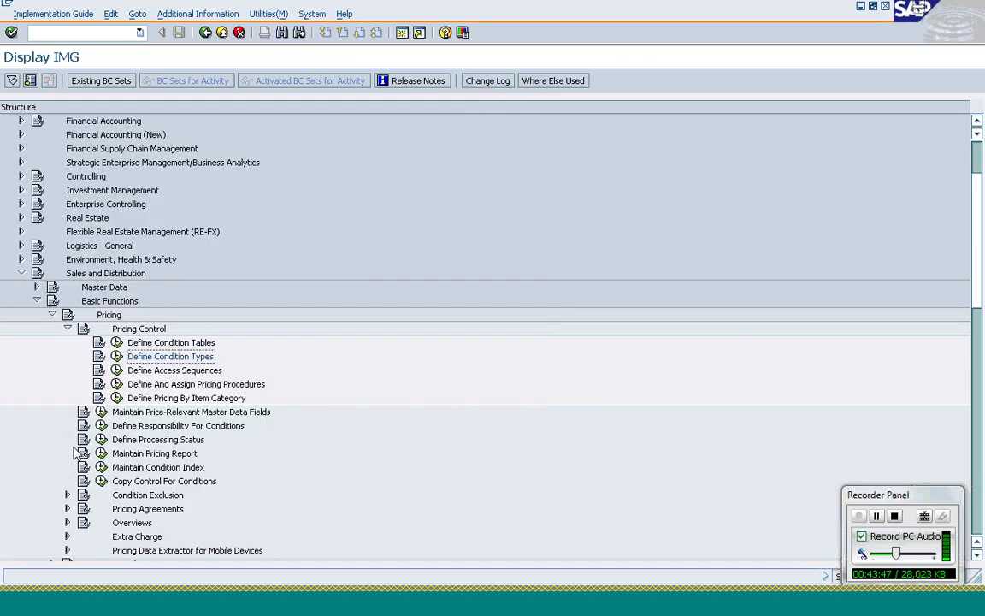
Open pricing procedure maintenance, find procedure RVAA01 and display its control data.
left_click(117, 384)
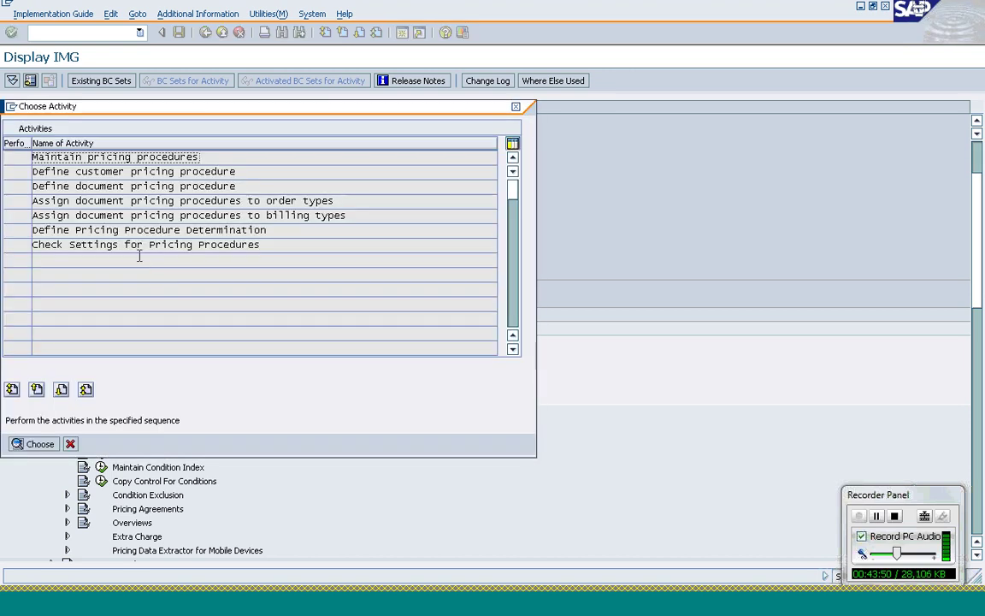
double_click(131, 159)
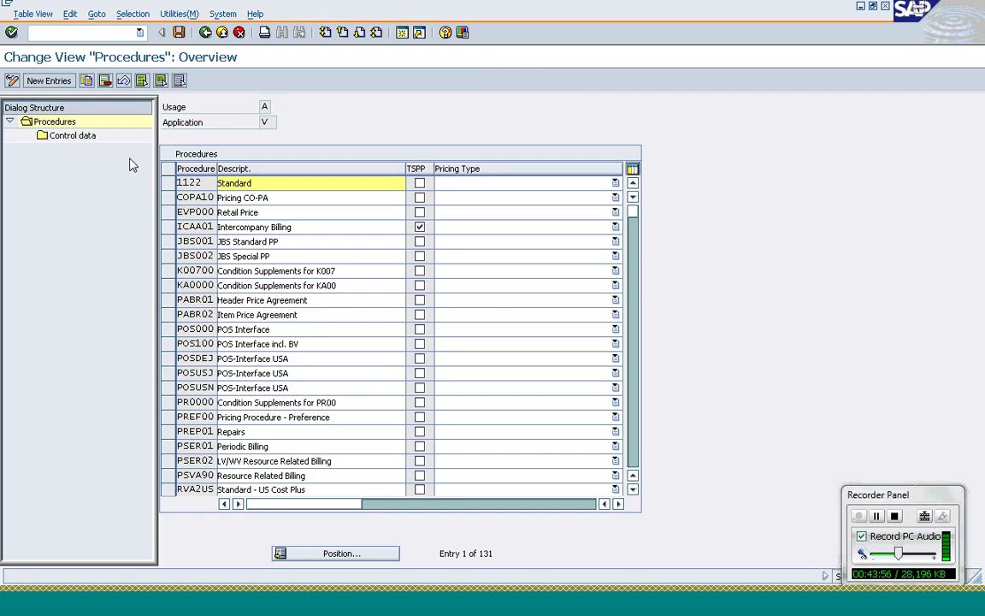
left_click(316, 556)
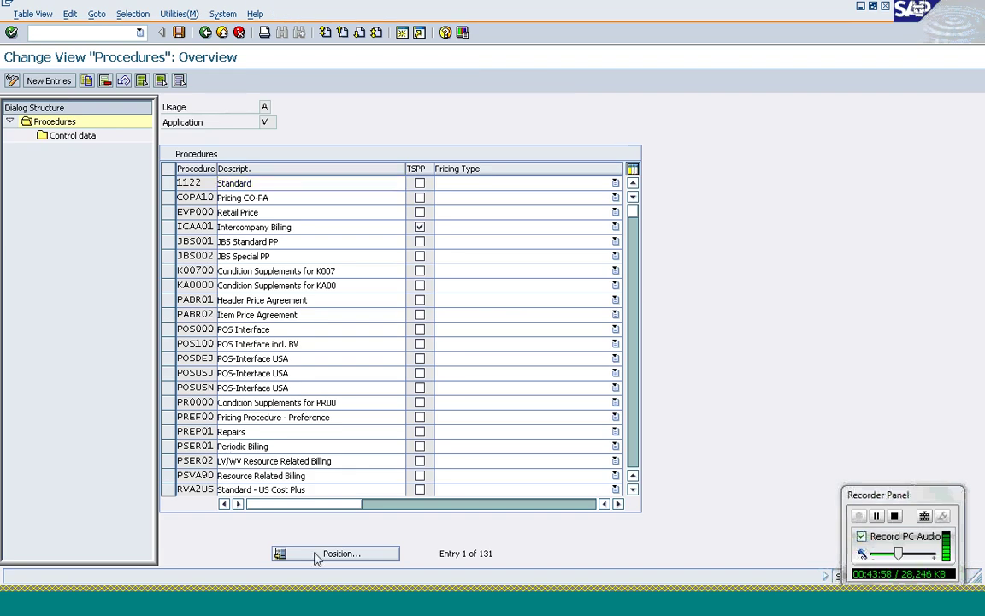
type("RV")
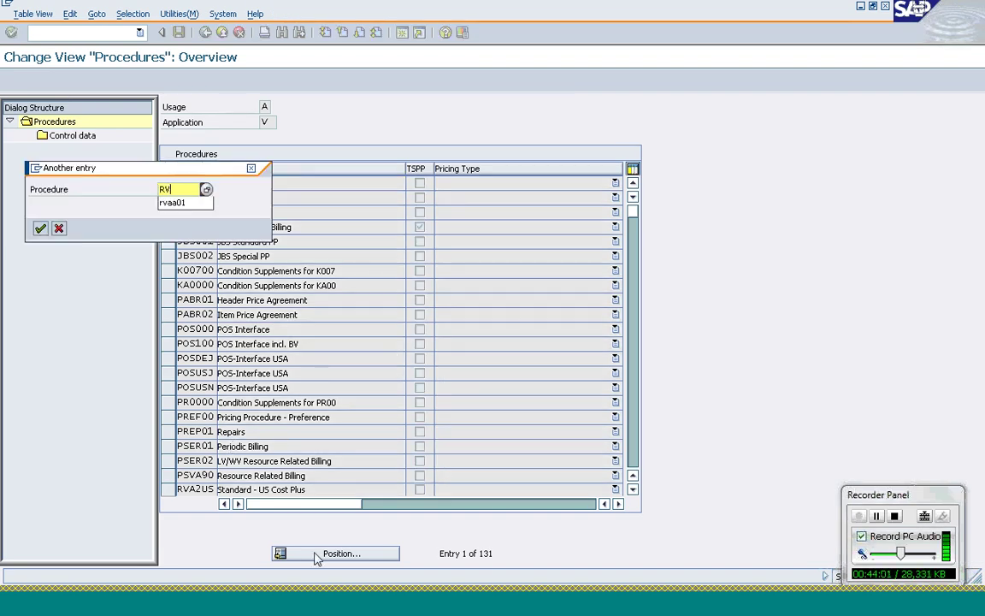
key("Return")
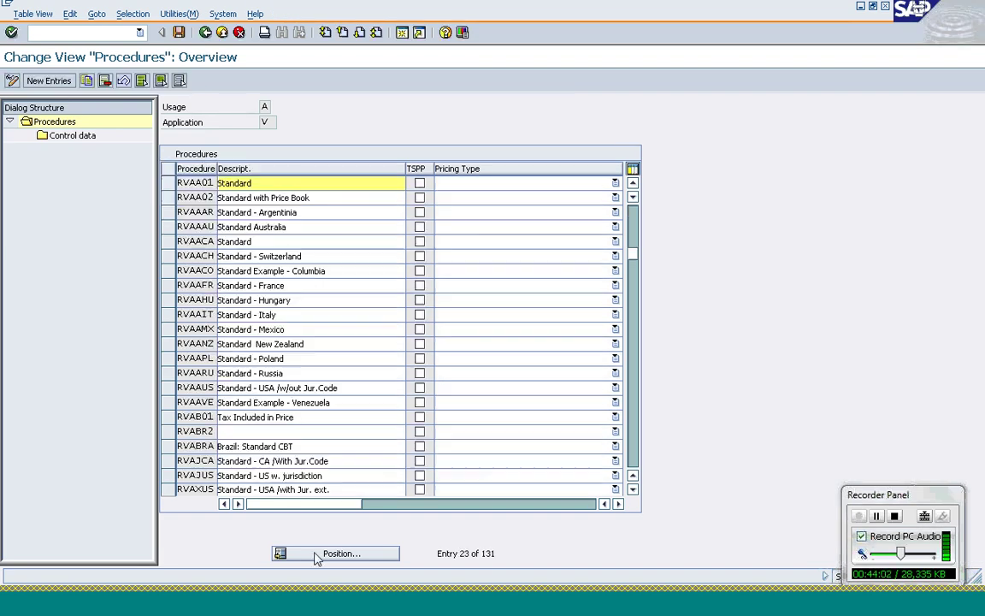
left_click(167, 183)
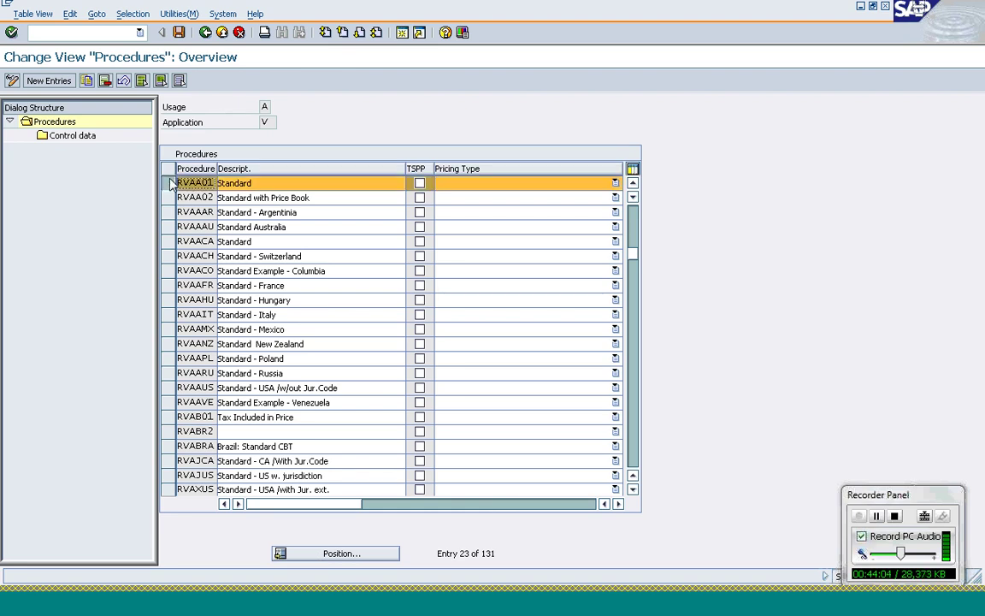
double_click(81, 142)
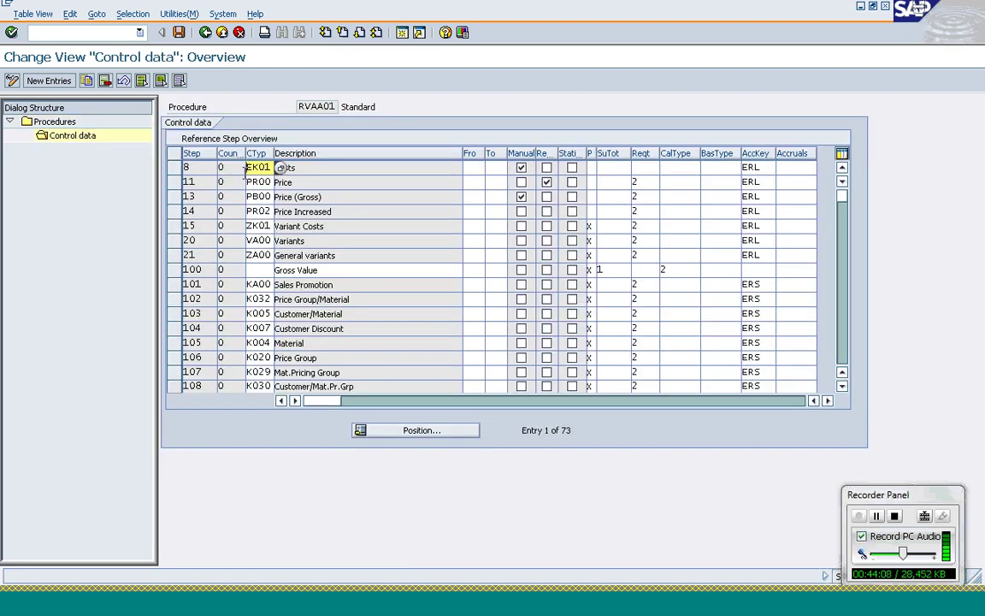
Examine the steps, condition types and control columns of pricing procedure RVAA01.
key("Down")
key("Down")
key("Down")
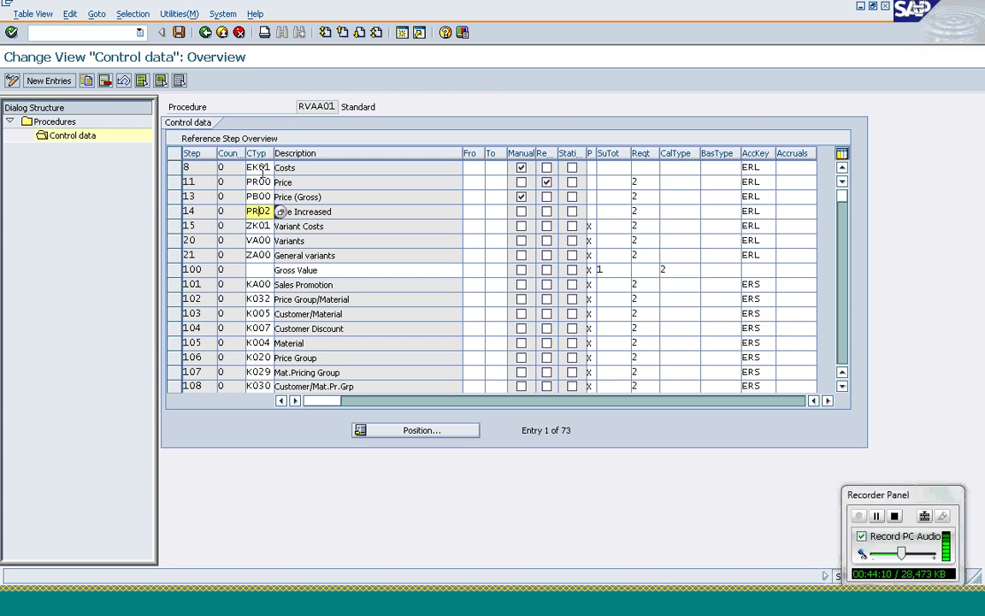
key("Down")
key("Down")
key("Up")
key("Up")
key("Up")
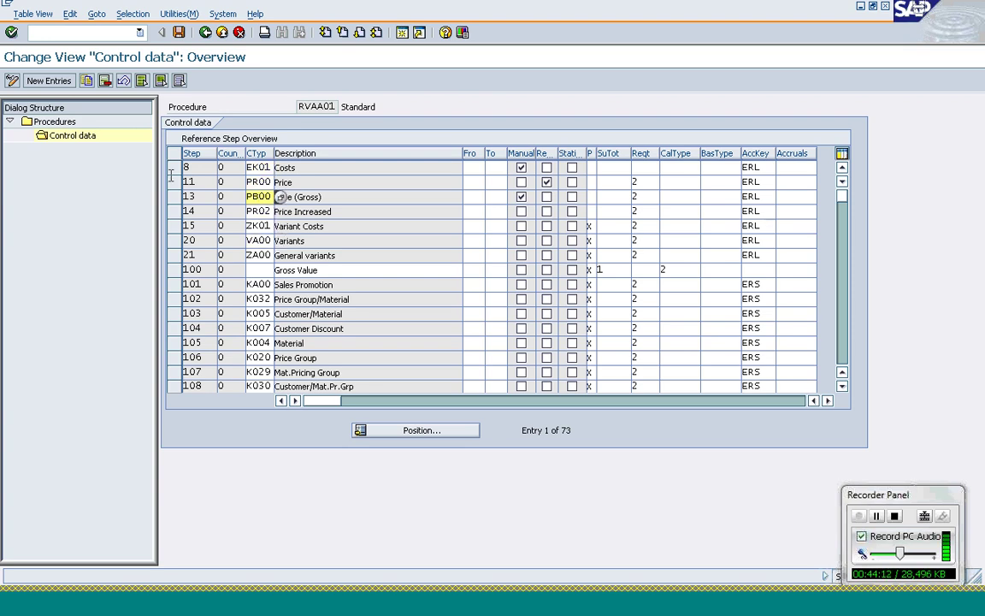
left_click(773, 401)
left_click_drag(775, 401, 294, 412)
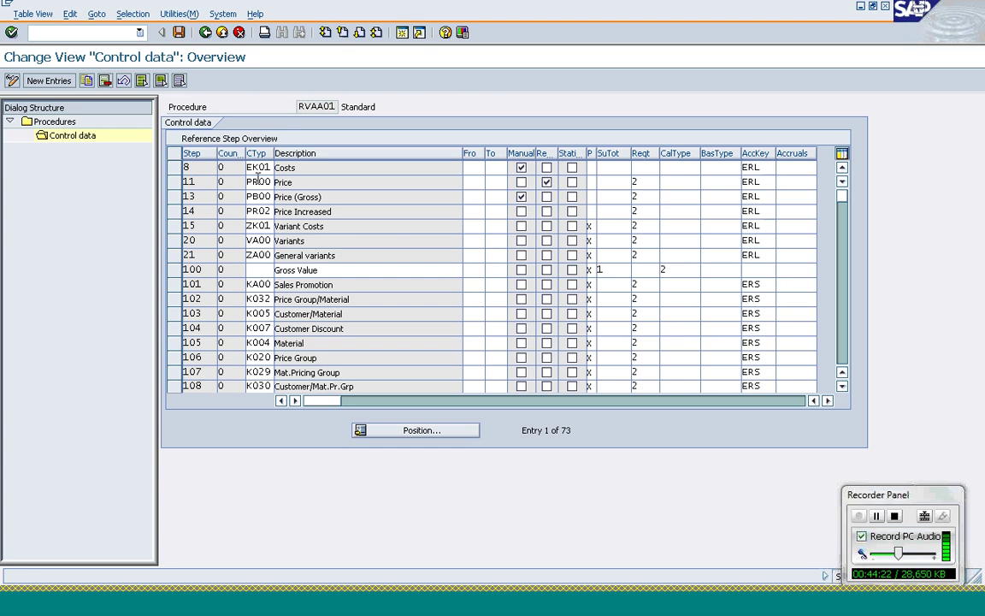
mouse_move(259, 176)
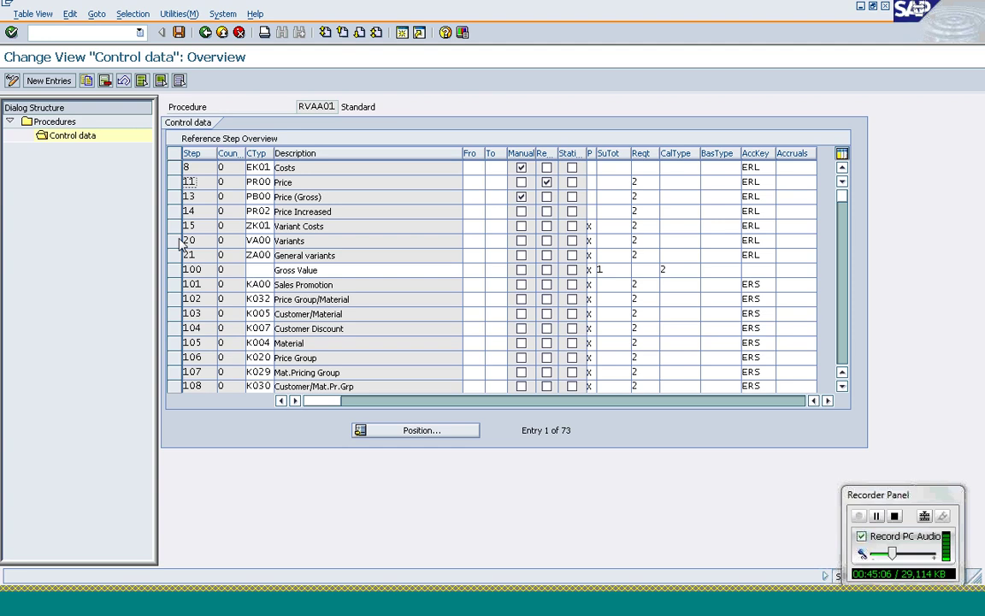
Examine the step numbers and counters of the EK01, PR00 and PB00 lines in the control data.
left_click(174, 182)
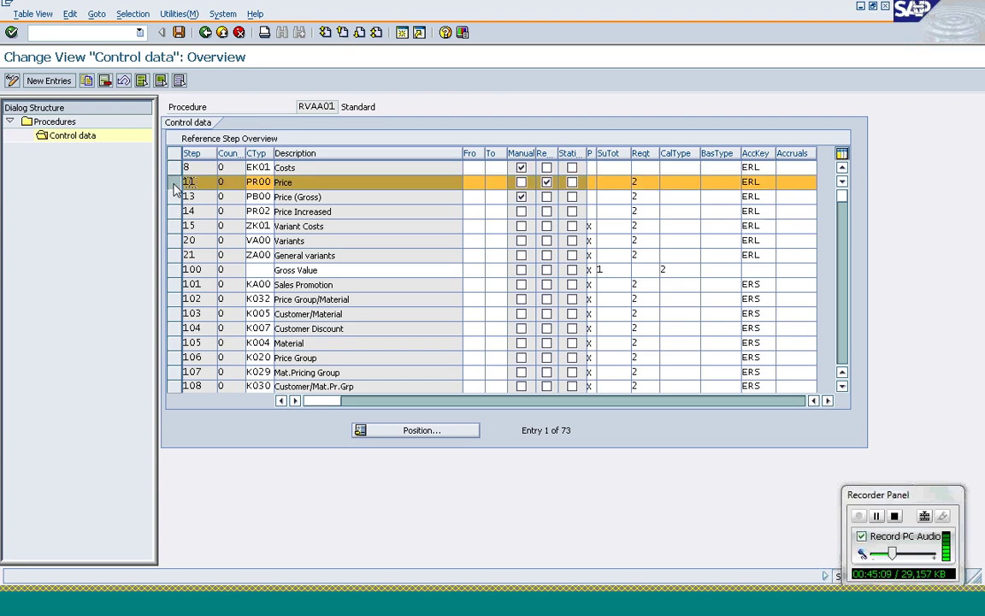
left_click(174, 197)
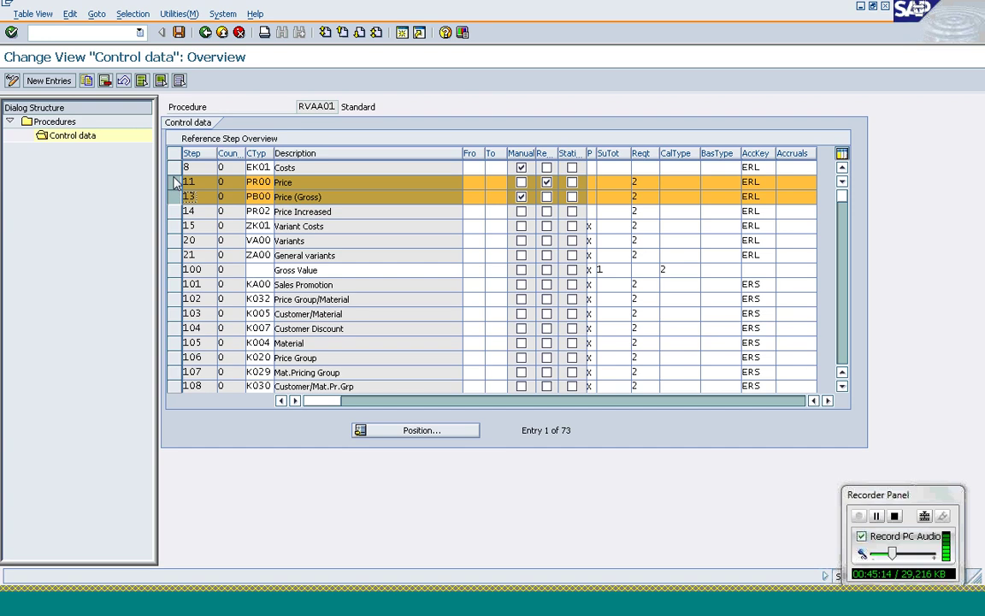
left_click(175, 182)
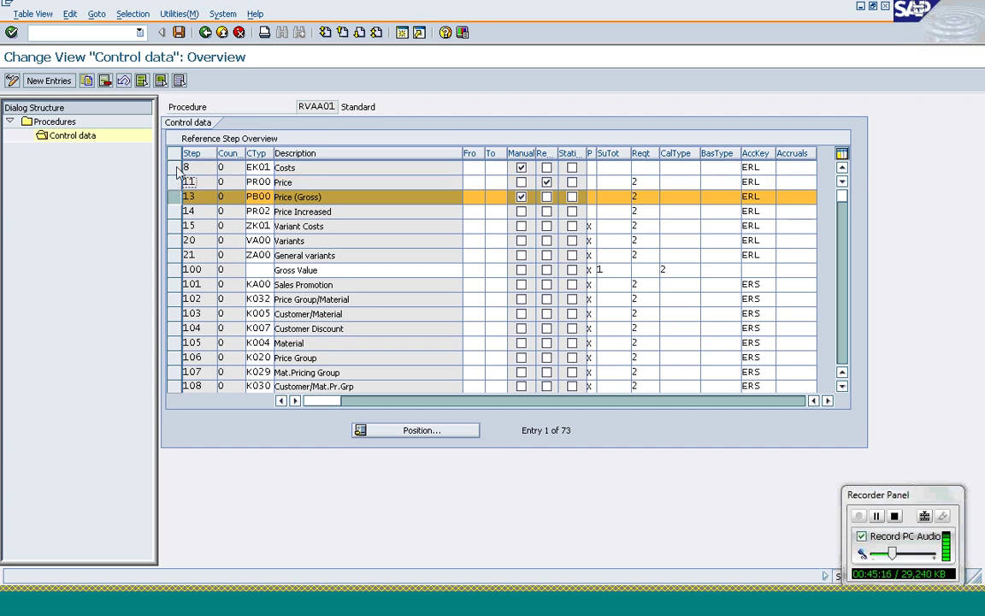
left_click(186, 168)
left_click(190, 182)
left_click(173, 197)
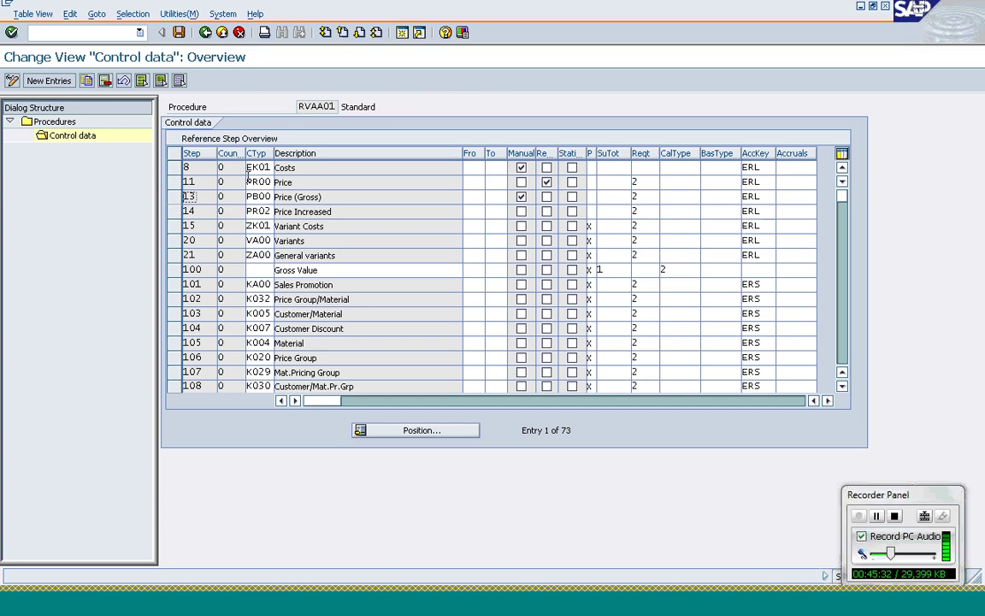
left_click(205, 182)
left_click(226, 210)
Mark the five step 110 discount lines, from RA01 to RD00, to compare their counters.
left_click(842, 330)
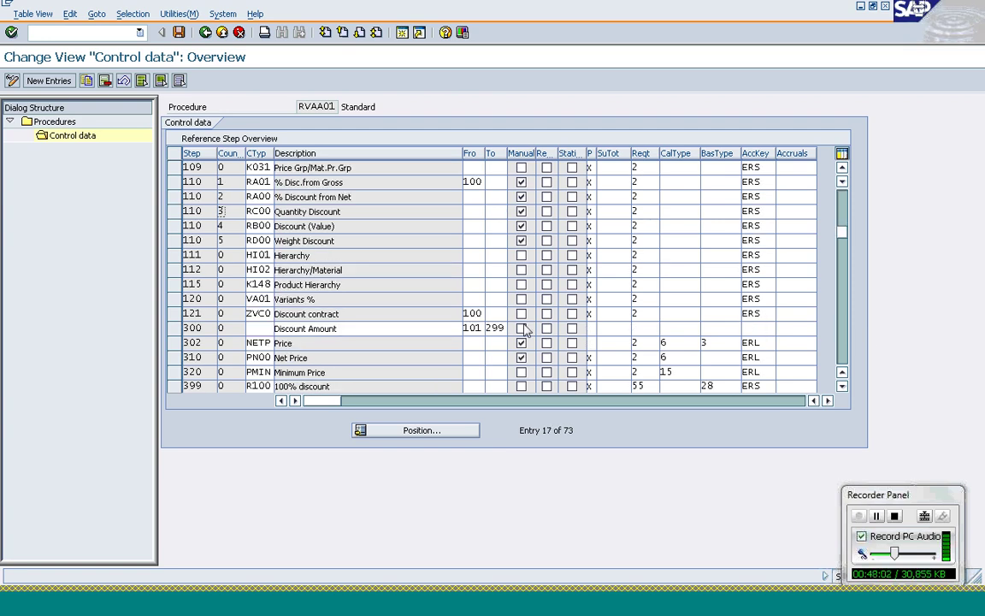
left_click(173, 183)
left_click(174, 196)
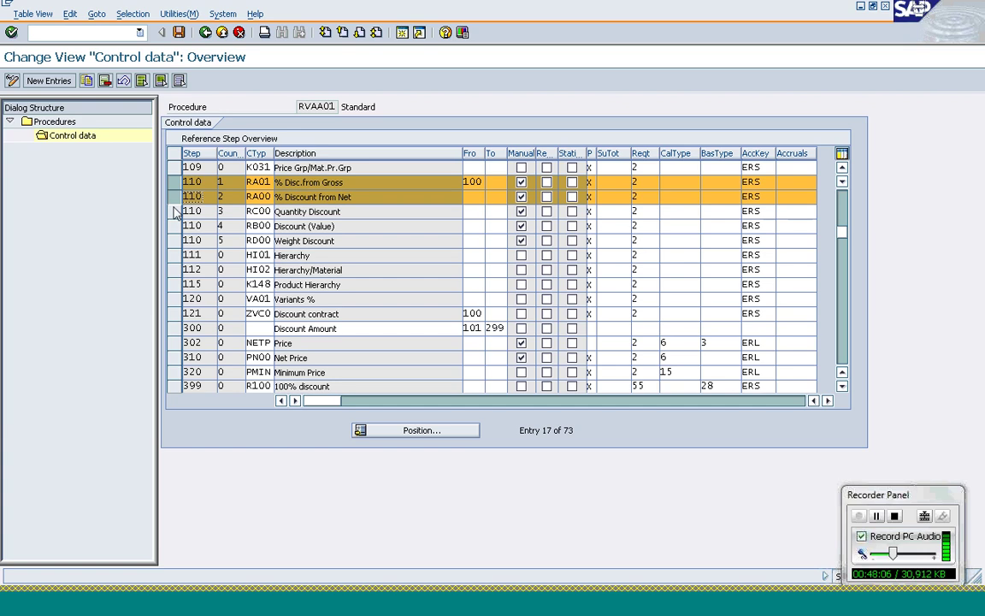
left_click(174, 212)
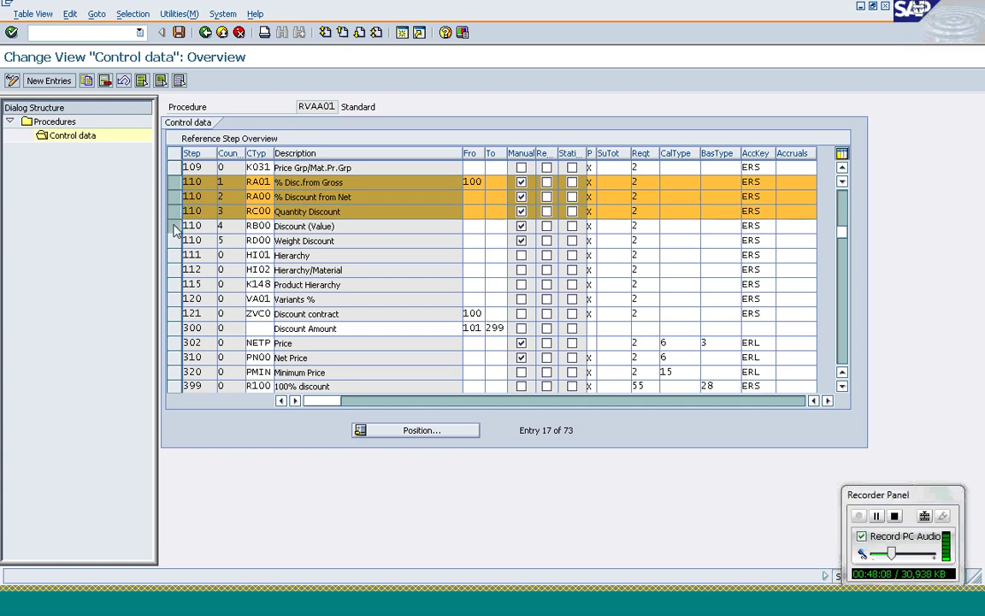
left_click(174, 227)
left_click(174, 240)
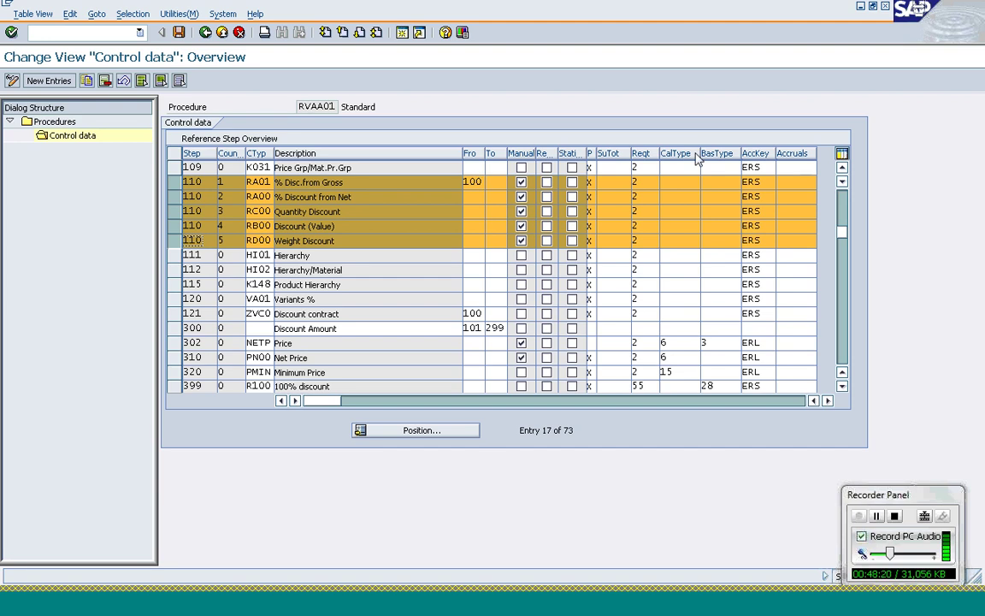
Review the discount condition types in steps 101 to 109, above the marked step 110 lines.
left_click(842, 168)
left_click(842, 168)
left_click(841, 168)
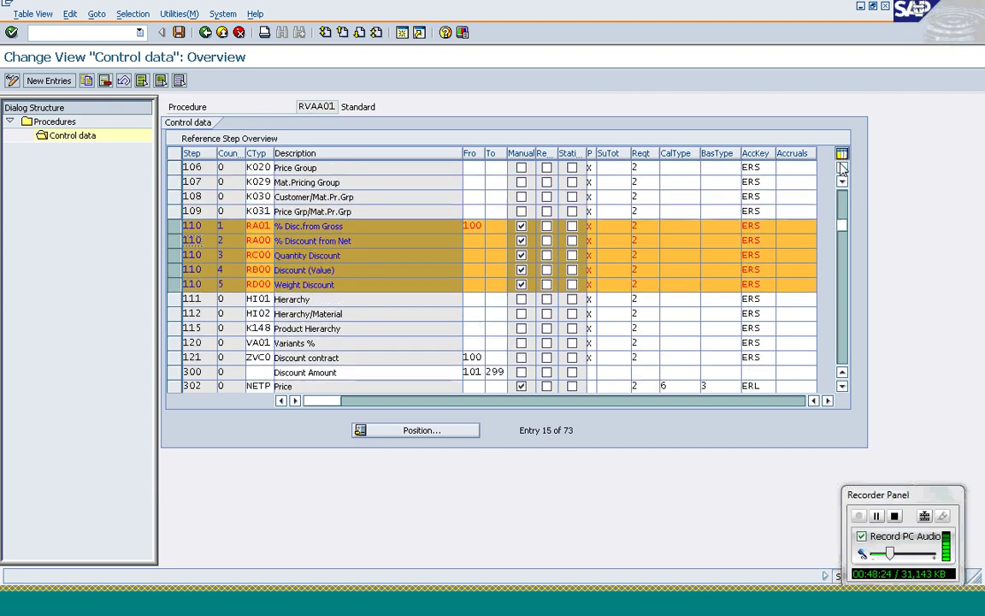
left_click(841, 168)
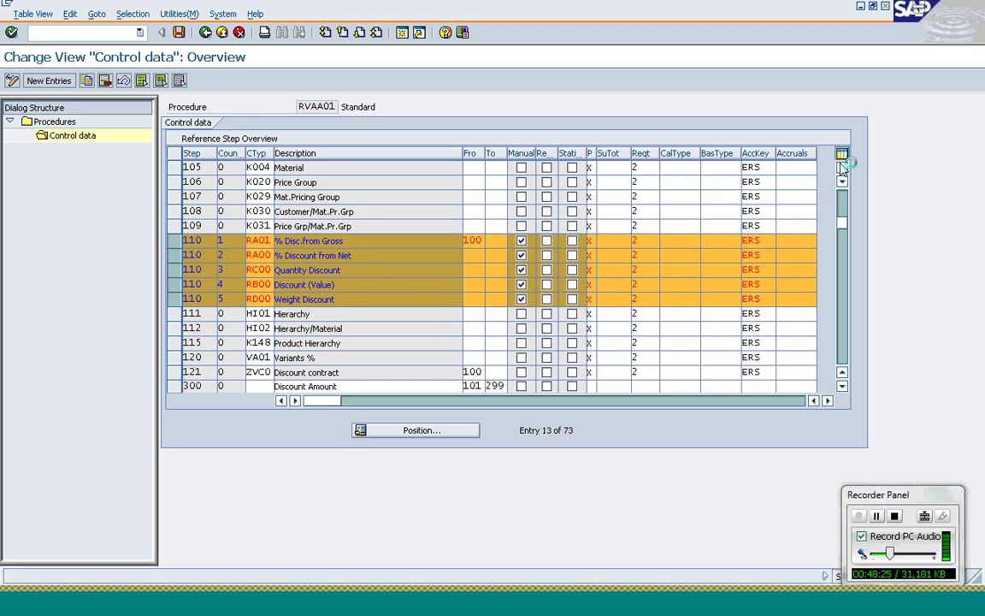
scroll(841, 168, "up", 2)
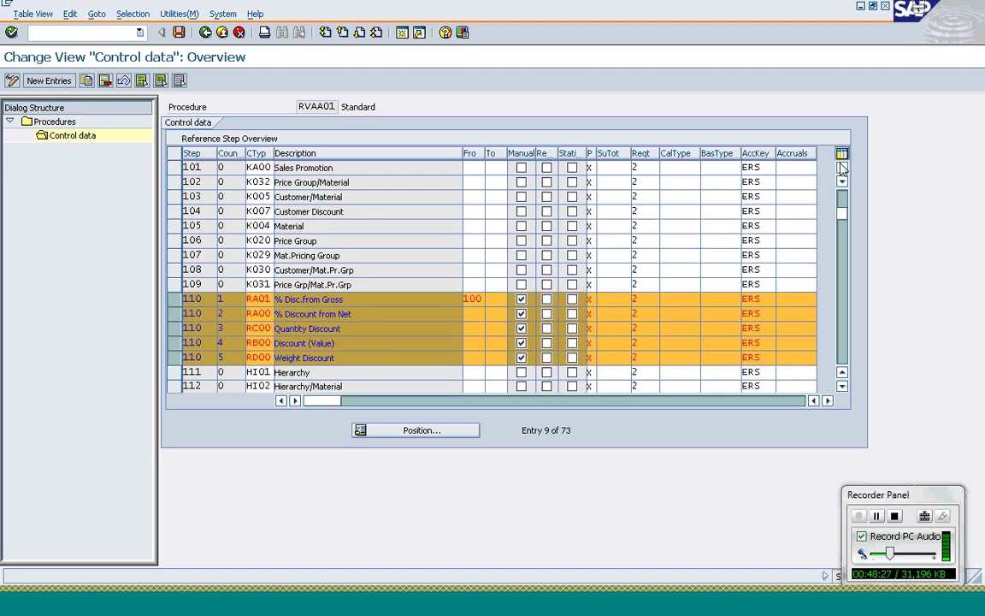
left_click(842, 167)
left_click(841, 167)
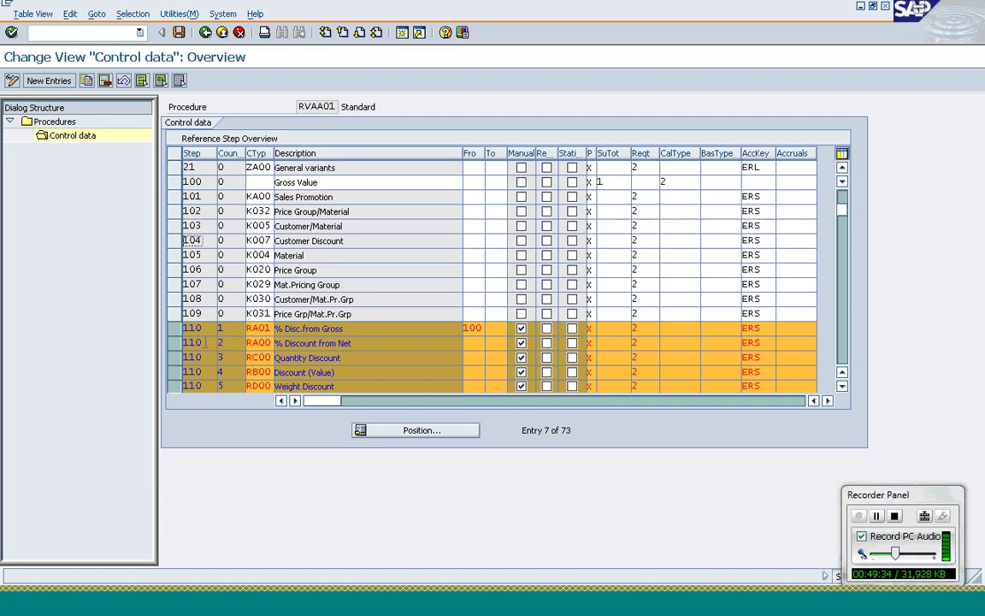
Clear the line selection and return to the first condition types of the procedure.
left_click(178, 80)
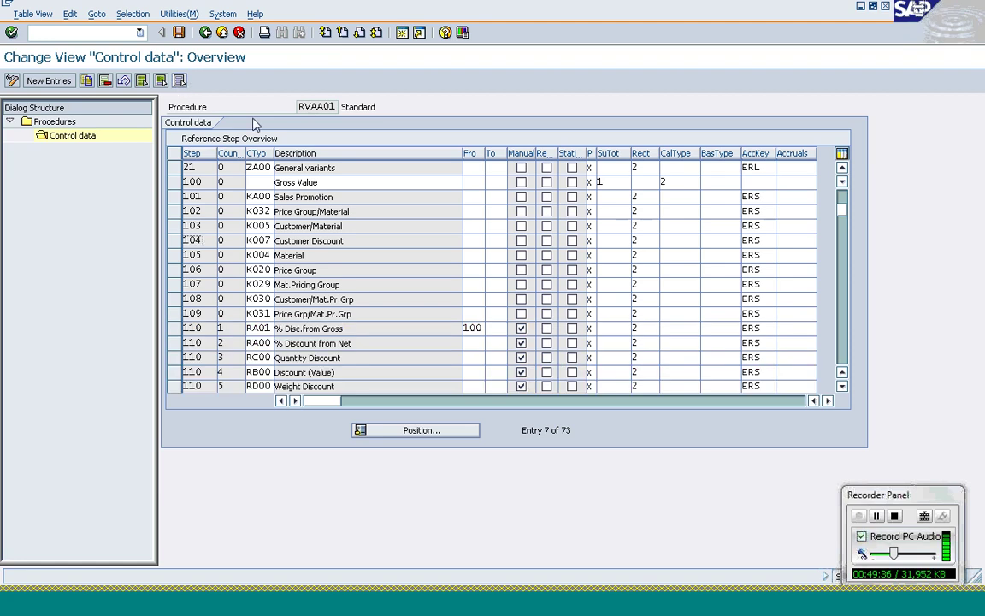
left_click(257, 167)
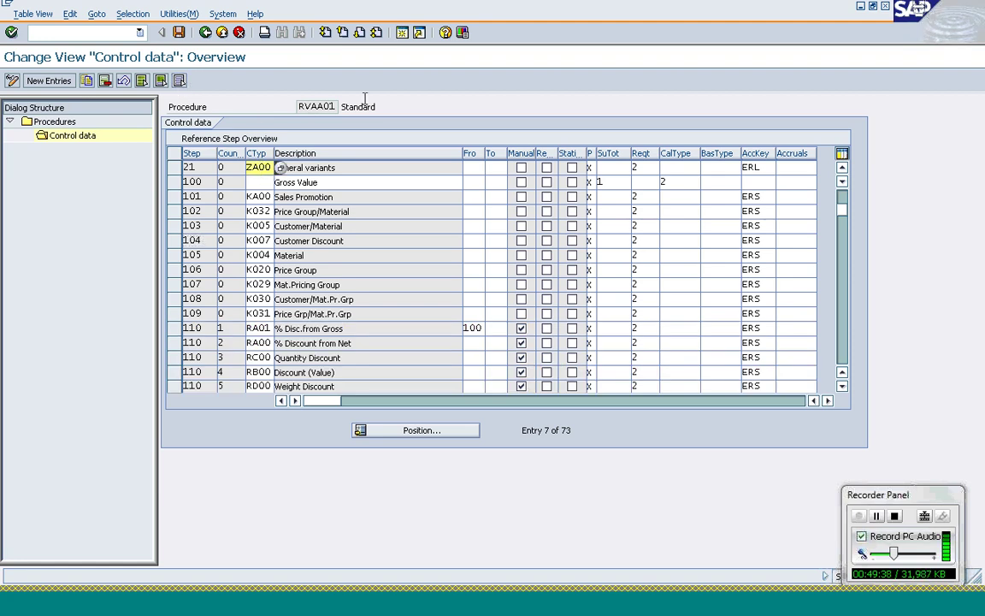
scroll(842, 201, "up", 2)
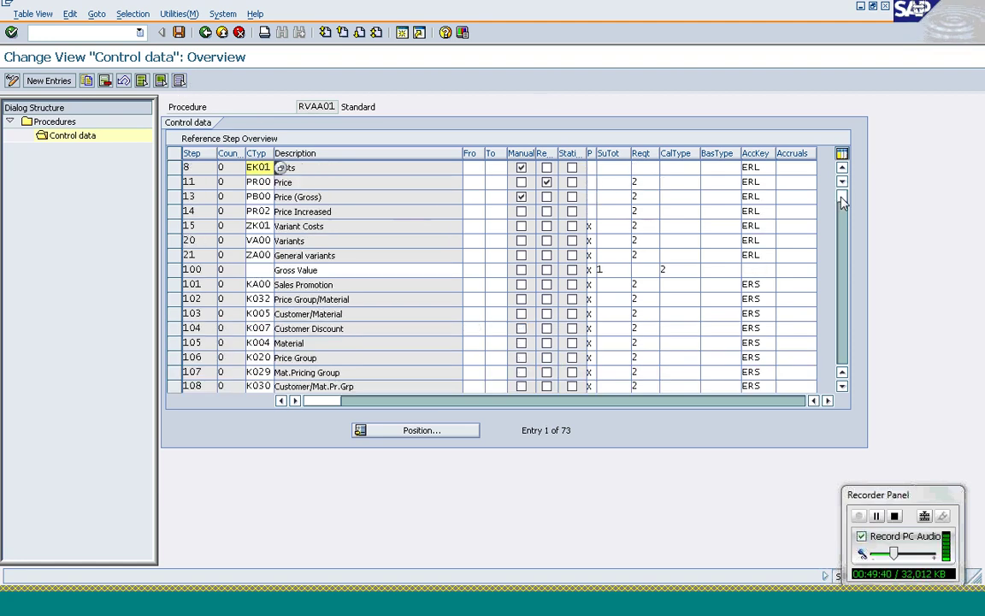
left_click(363, 214)
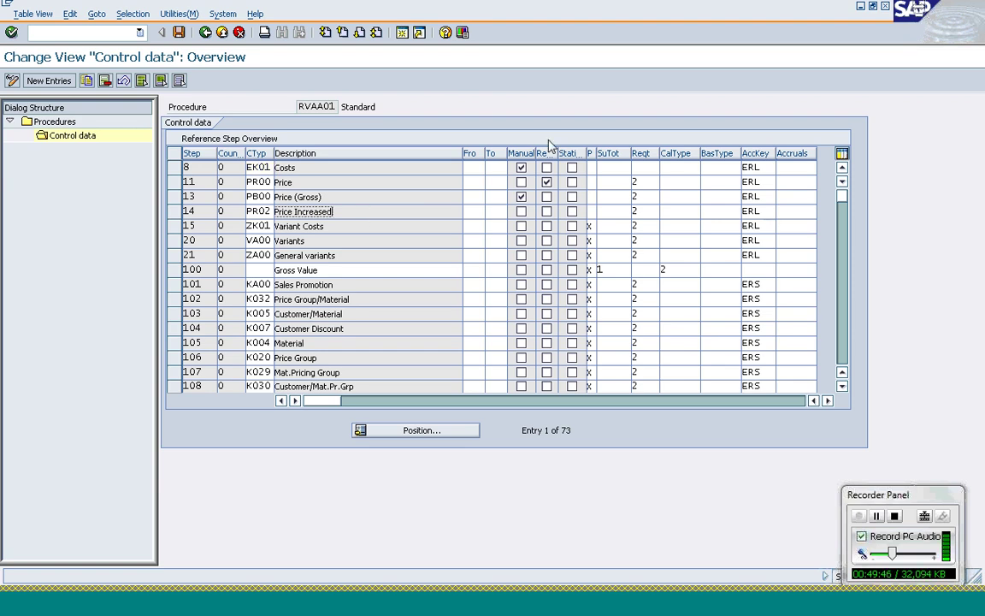
Examine the From and To range of step 300 Discount Amount and mark its starting line, step 101 Sales Promotion.
left_click(476, 169)
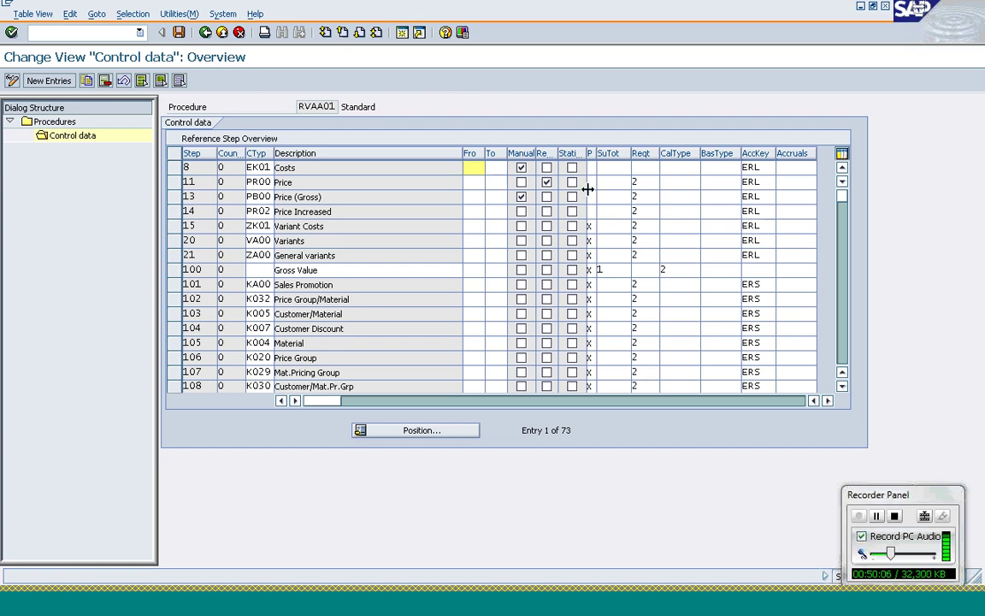
left_click(846, 352)
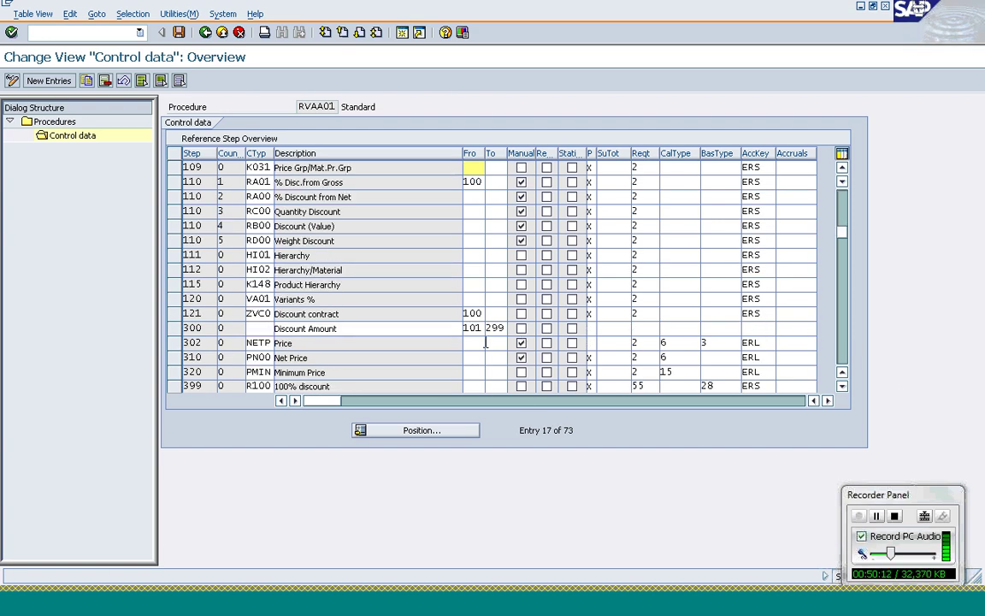
left_click(174, 329)
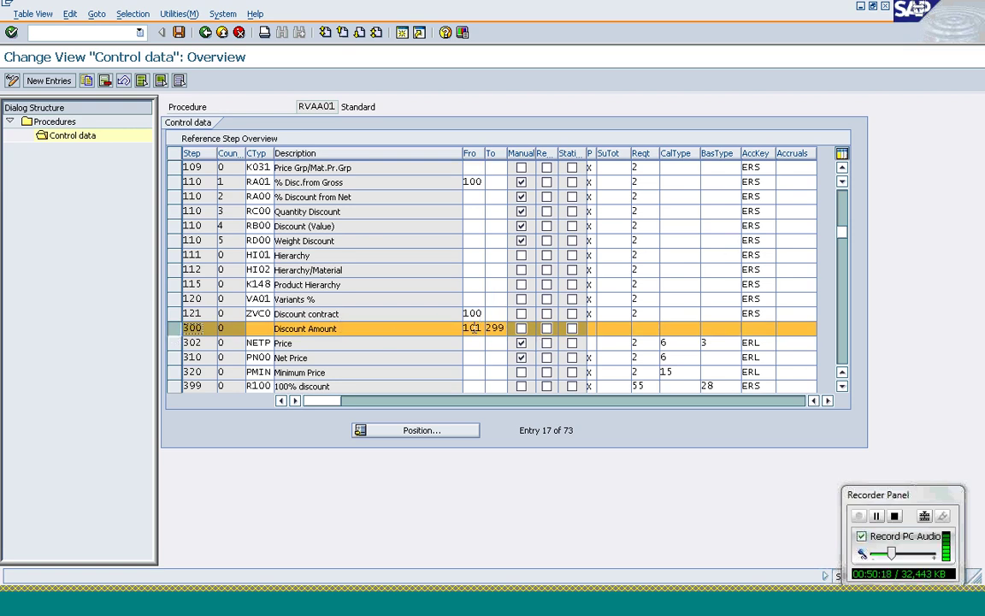
left_click(473, 328)
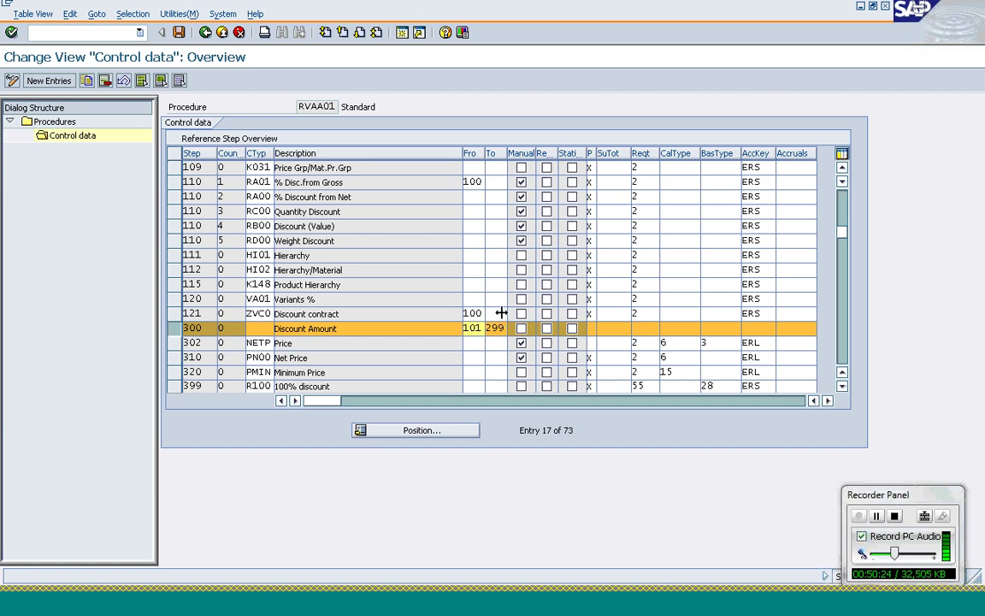
left_click(843, 197)
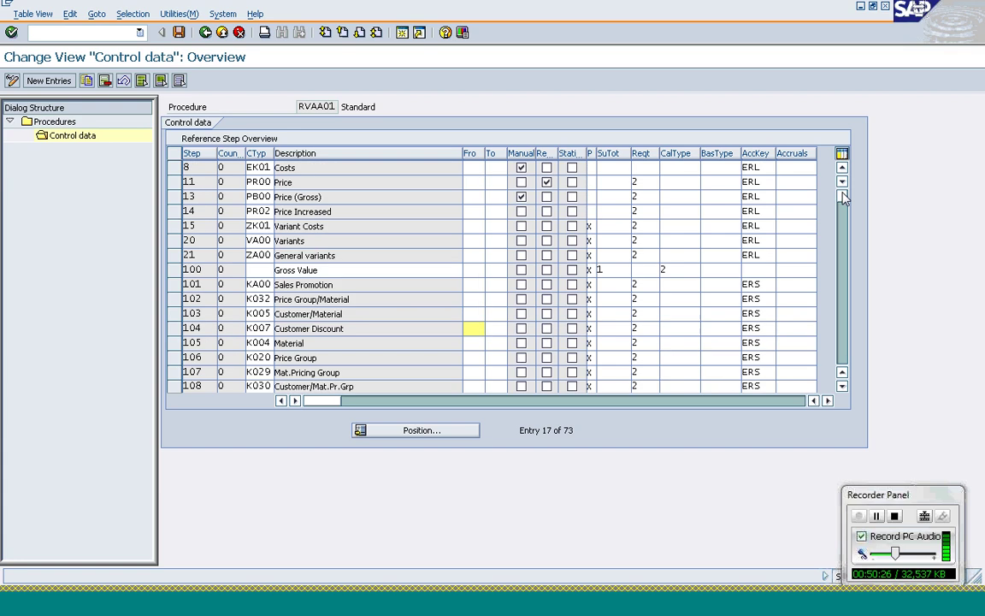
left_click(175, 286)
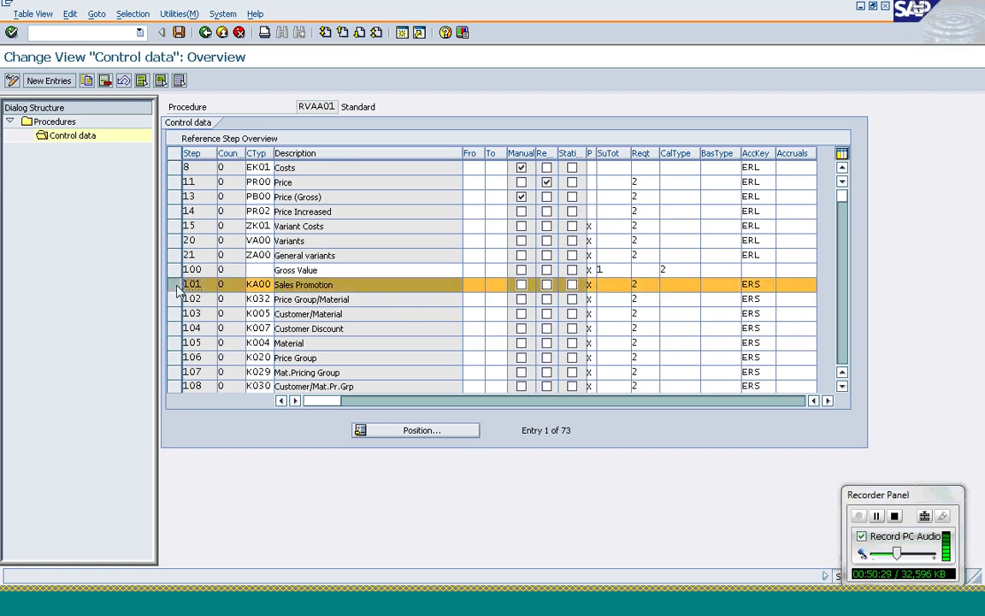
Trace the discount lines from step 101 down to the Discount Amount subtotal in step 300.
left_click(843, 390)
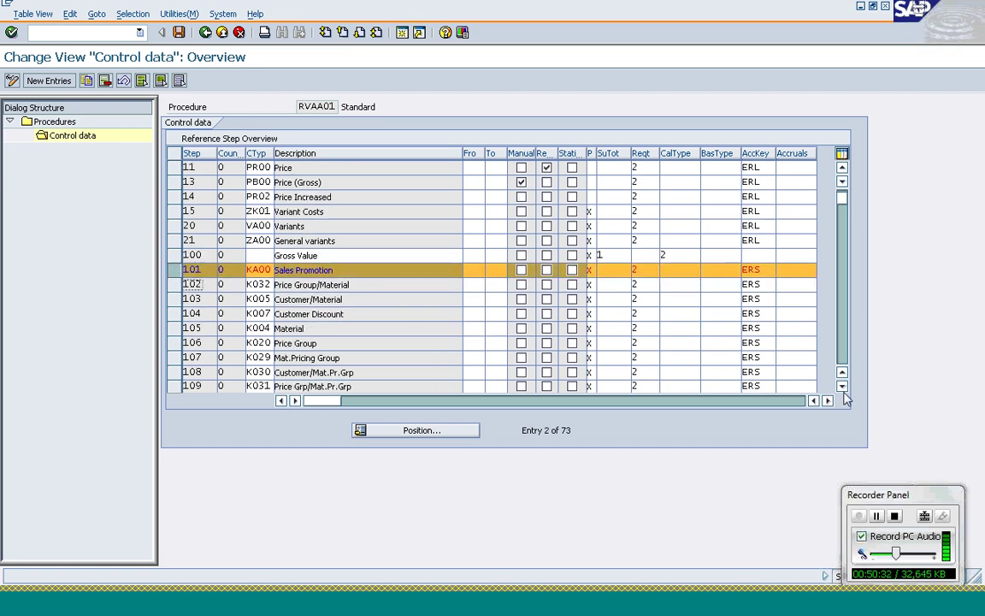
left_click(843, 389)
left_click(842, 387)
left_click(843, 387)
left_click(842, 387)
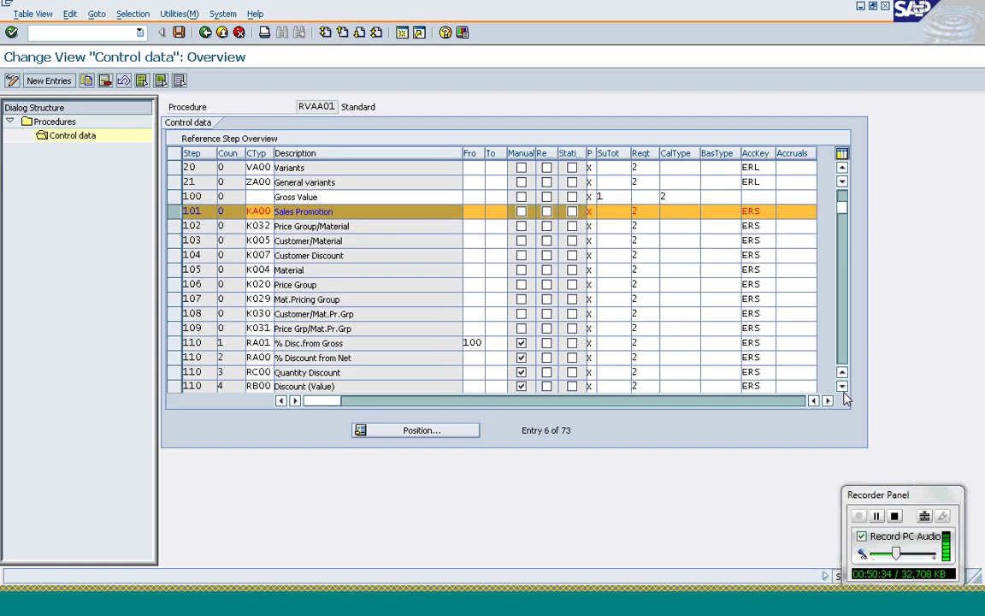
left_click(842, 387)
left_click(842, 387)
left_click(842, 388)
left_click(842, 388)
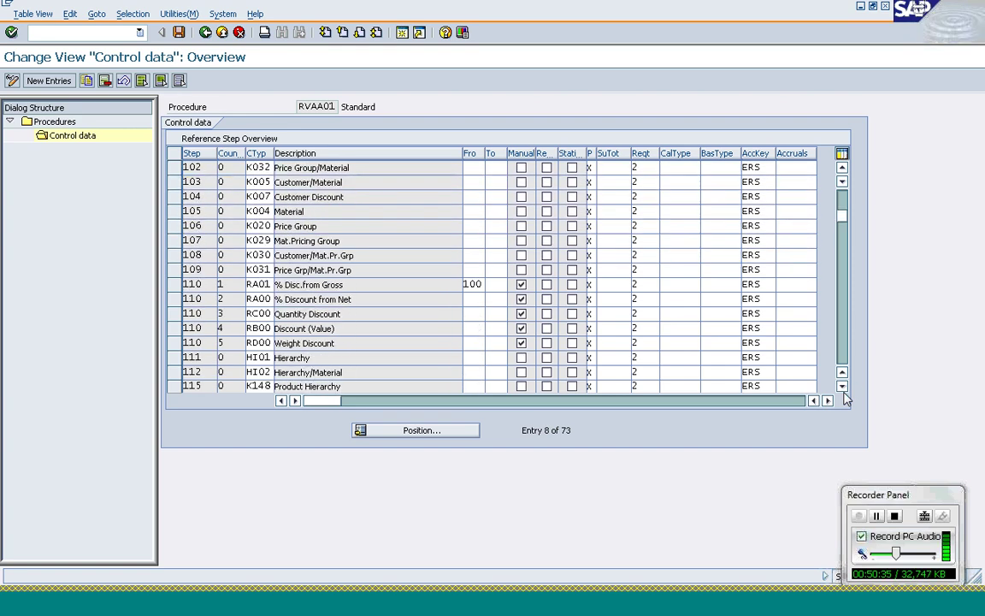
scroll(844, 395, "down", 2)
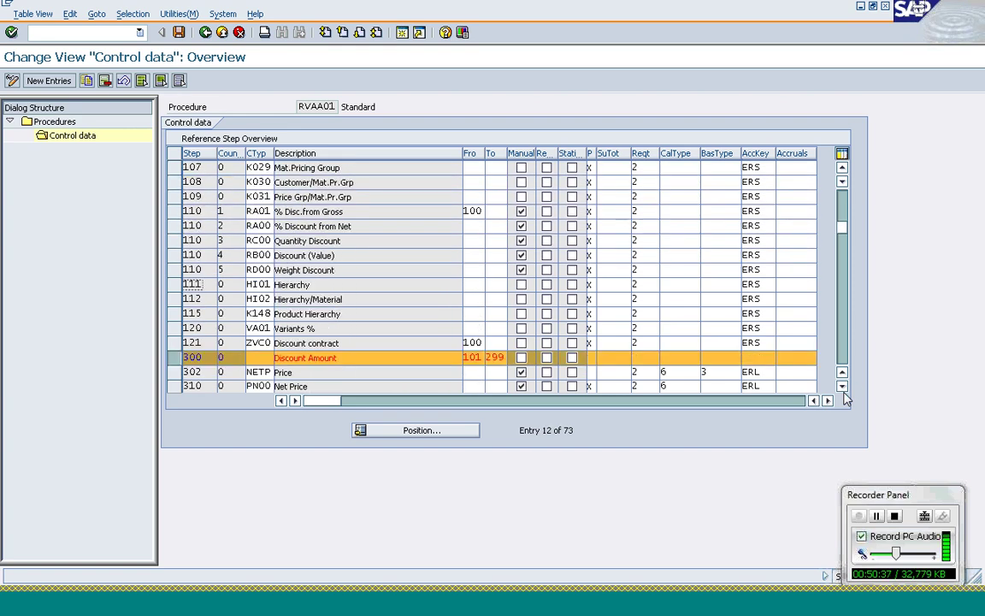
scroll(531, 315, "down", 1)
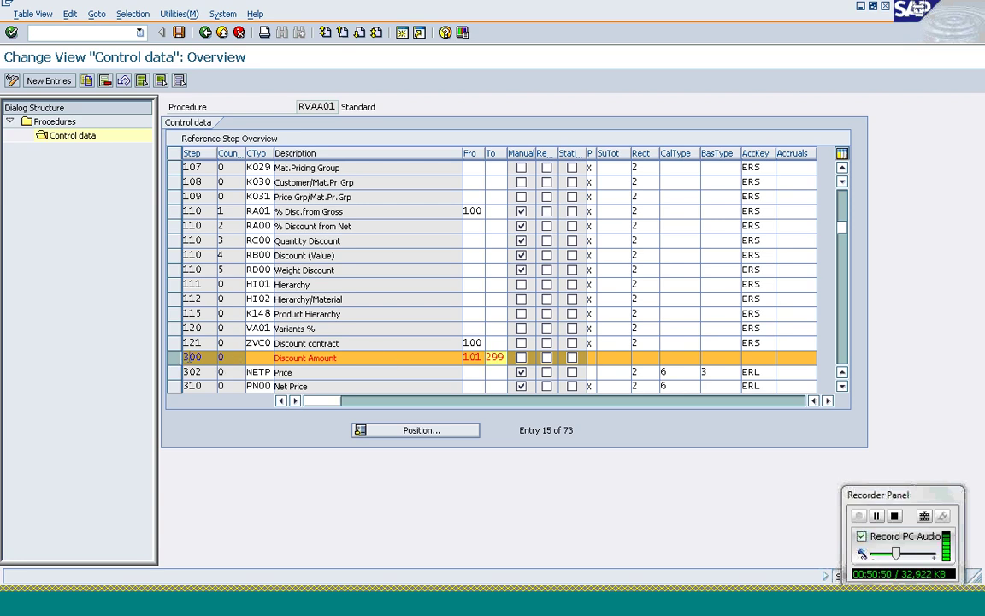
Switch to the sales order's item conditions and examine the Total line together with the PR00 and MWST lines.
left_click(246, 607)
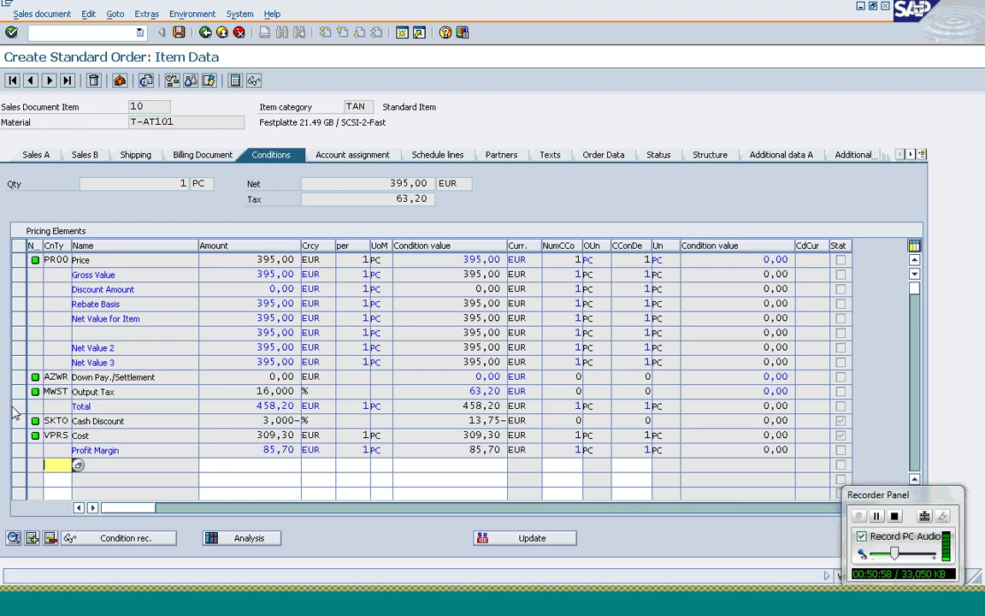
left_click(111, 406)
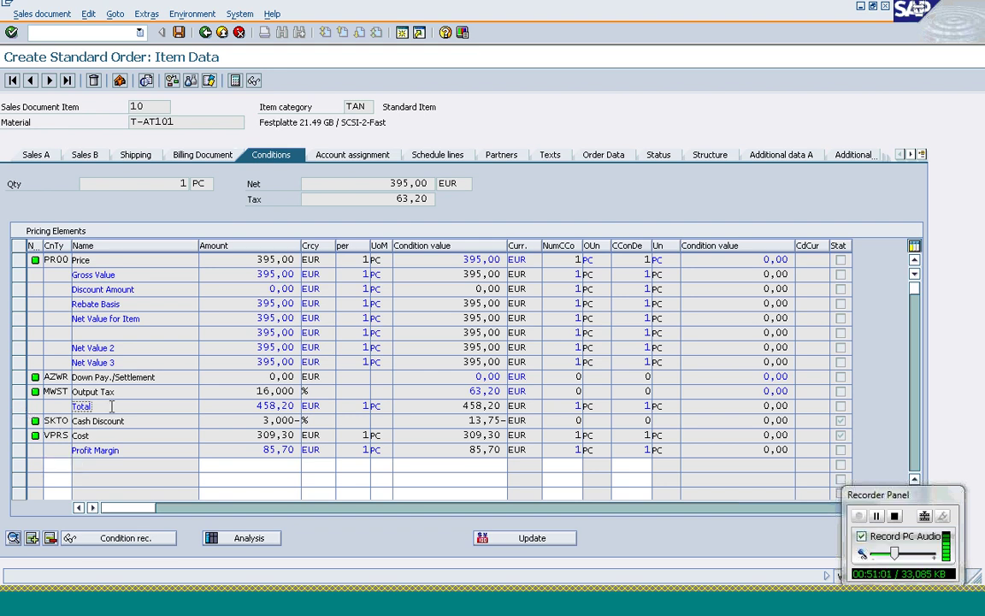
left_click(274, 405)
left_click(81, 406)
left_click(20, 260)
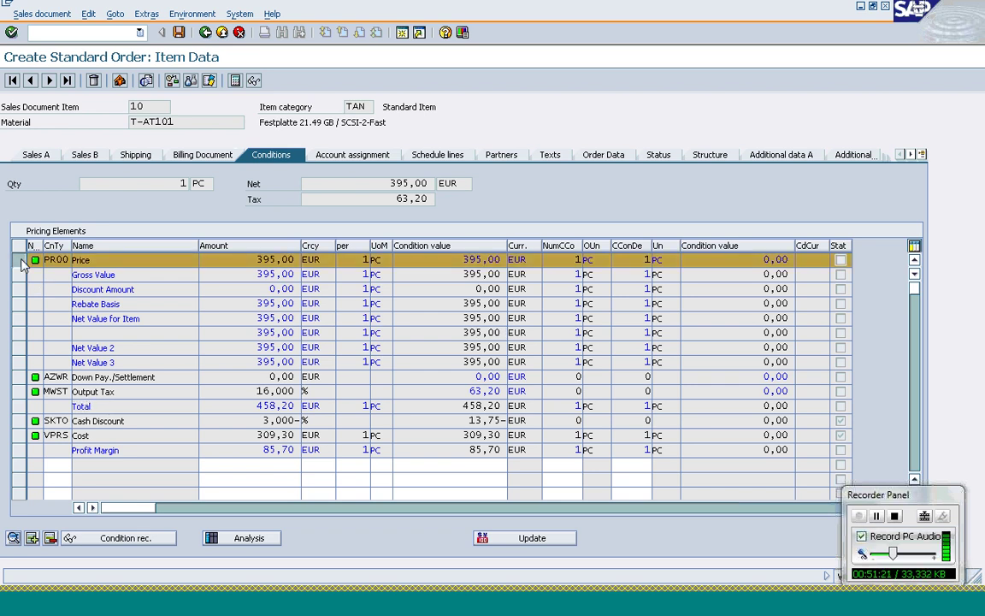
left_click(20, 394)
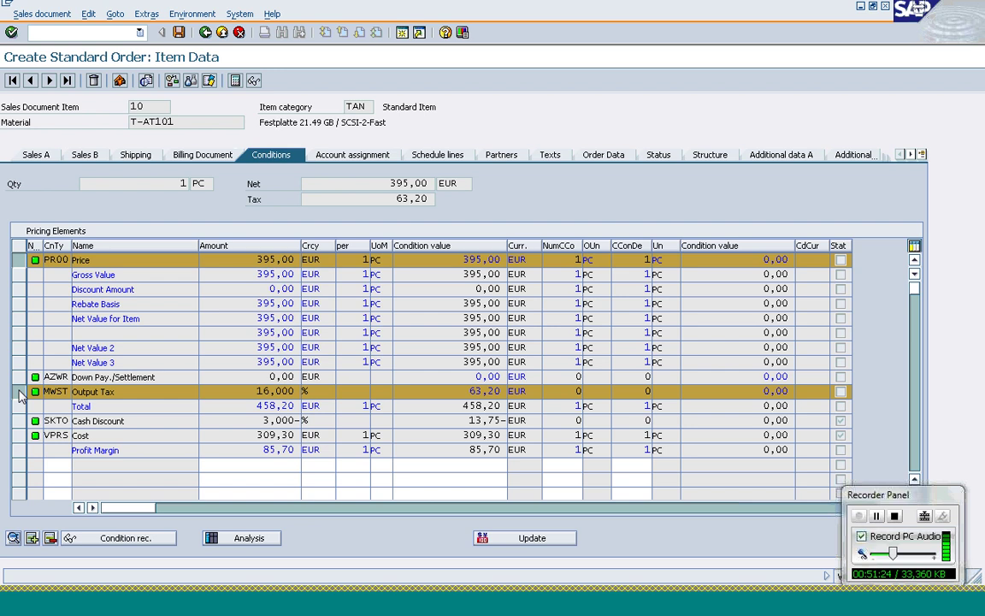
left_click(144, 404)
Return to the RVAA01 control data, deselect the Discount Amount line and examine the Manual column.
mouse_move(254, 610)
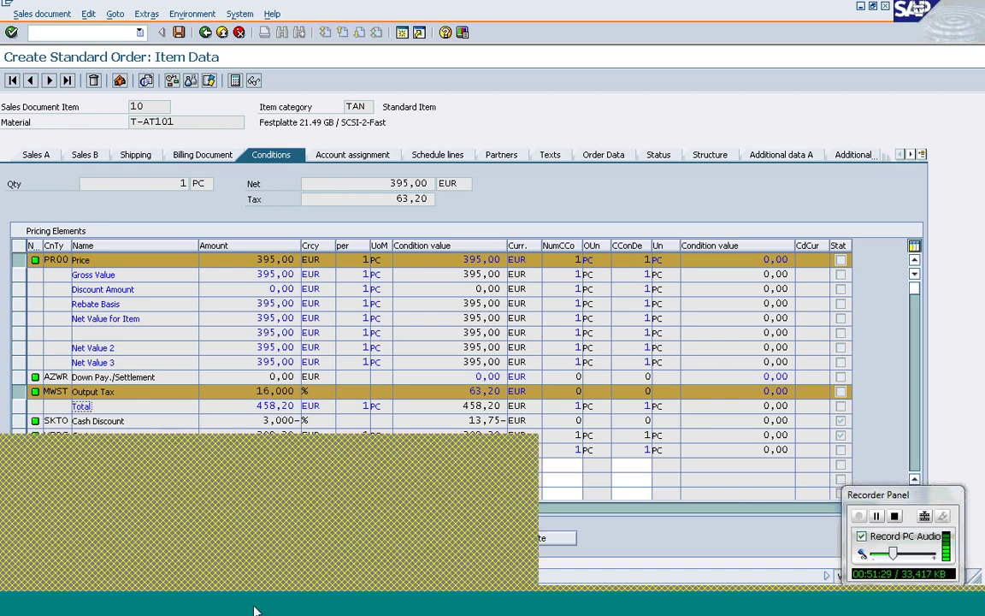
left_click(406, 525)
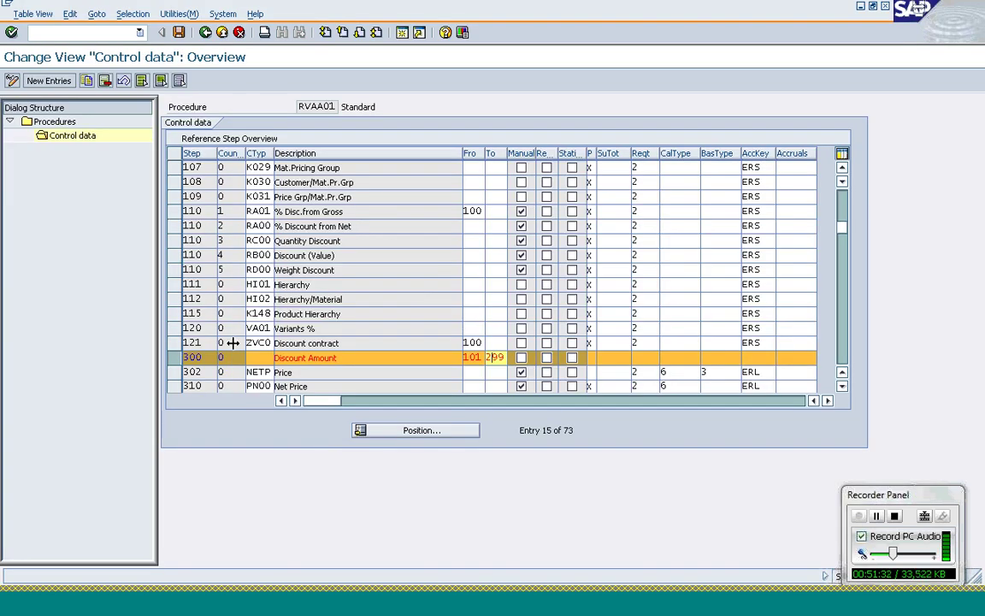
left_click(174, 359)
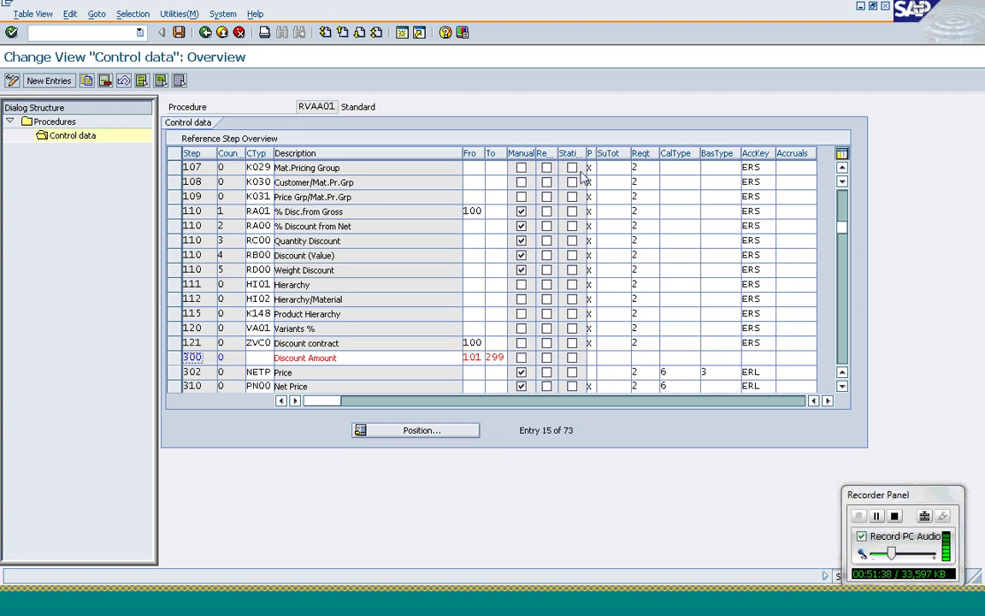
left_click(520, 210)
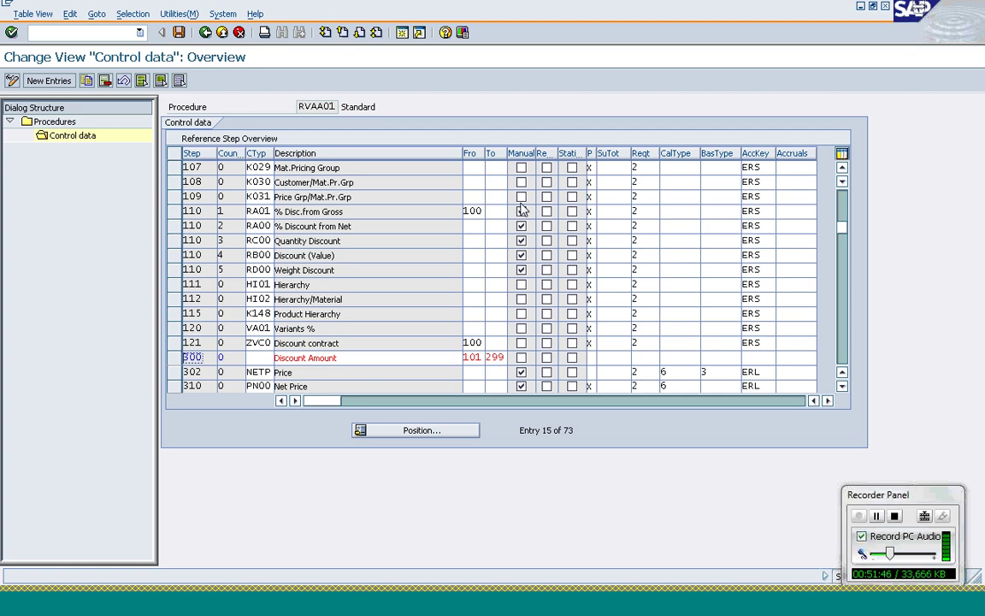
Clear the Sales Promotion line selection and examine the Manual and Required columns, marking and unmarking step 11 PR00 Price.
left_click(521, 211)
scroll(754, 181, "up", 5)
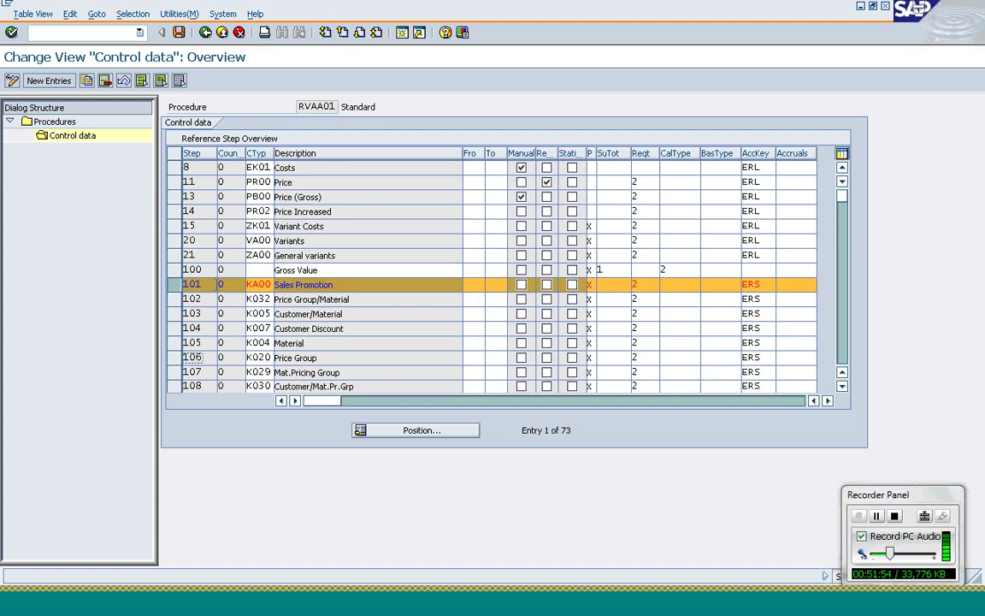
left_click(178, 80)
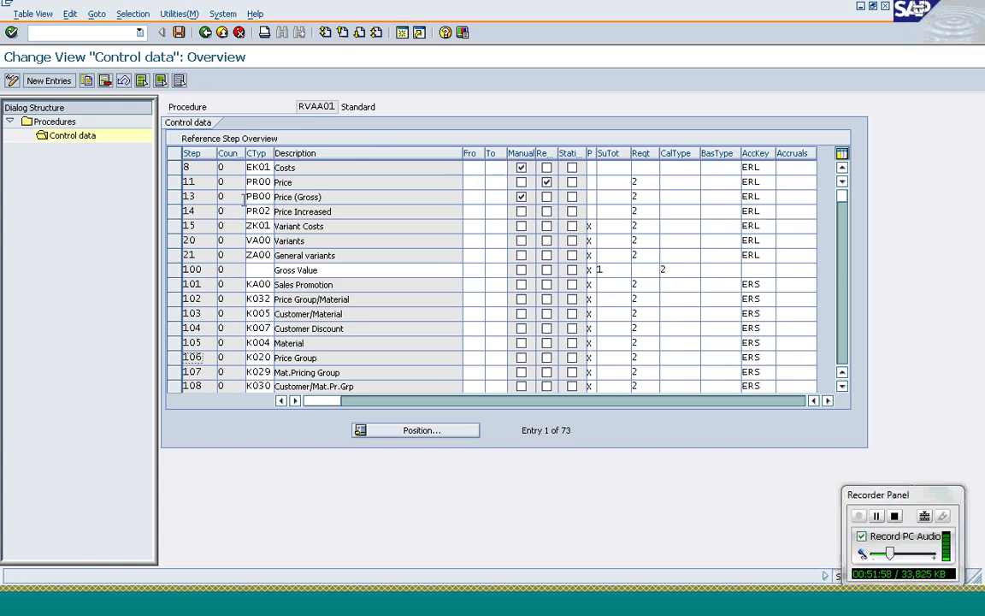
left_click(173, 183)
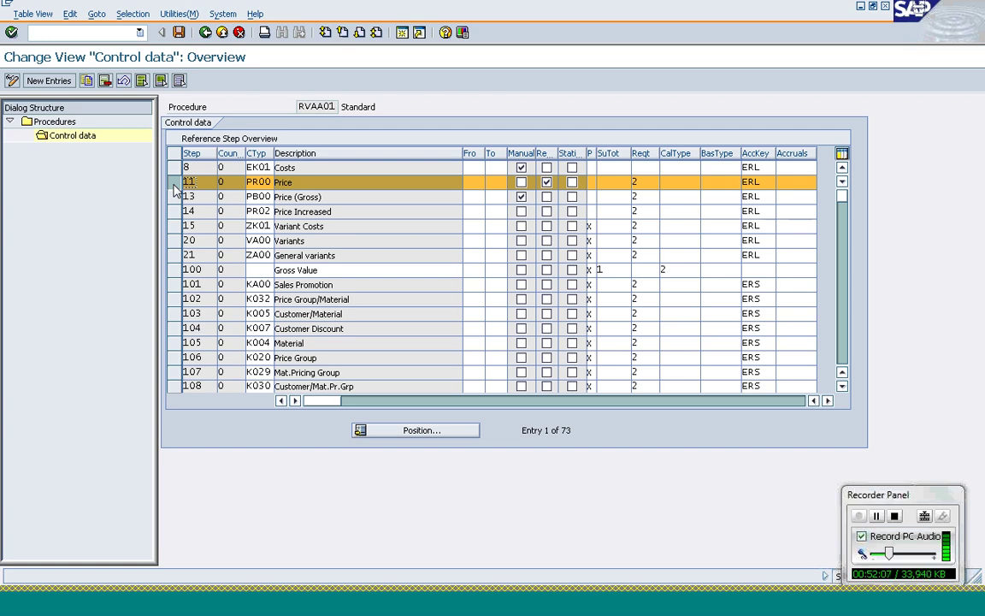
left_click(174, 182)
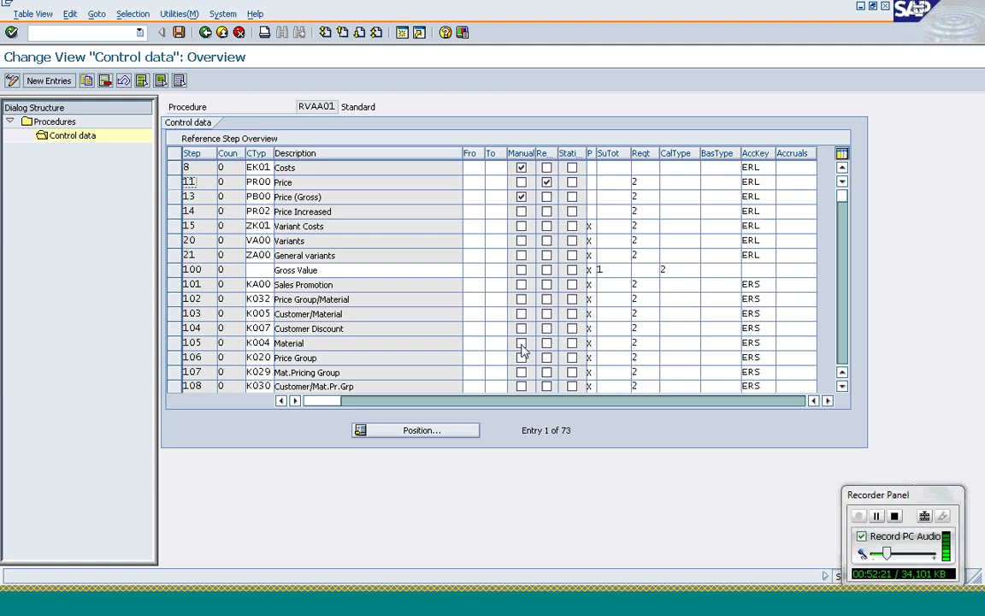
Switch to the sales order's item conditions and examine the statistical lines SKTO Cash Discount and VPRS Cost in place of MWST.
left_click(280, 603)
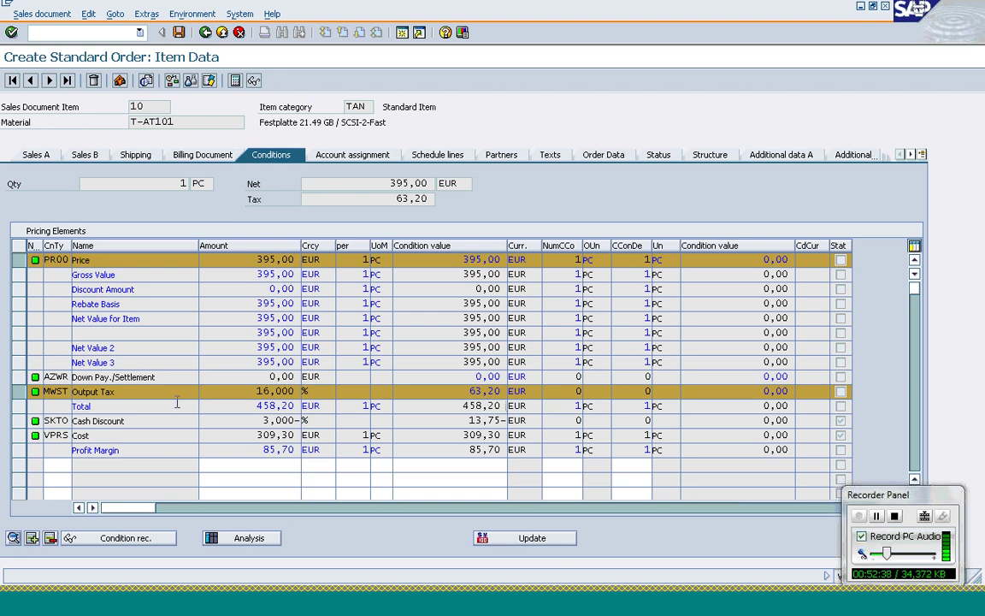
left_click(21, 392)
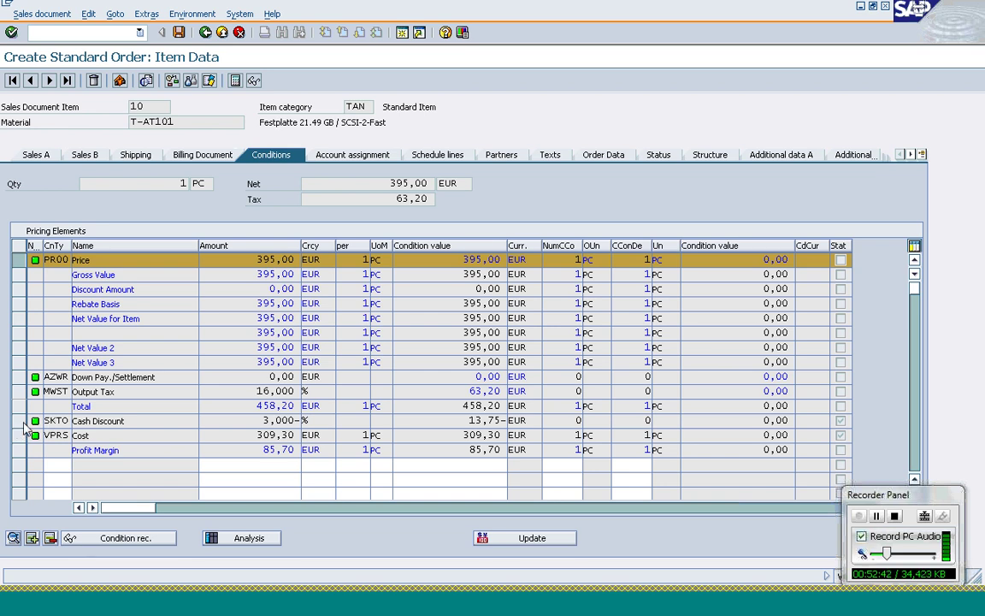
left_click(22, 421)
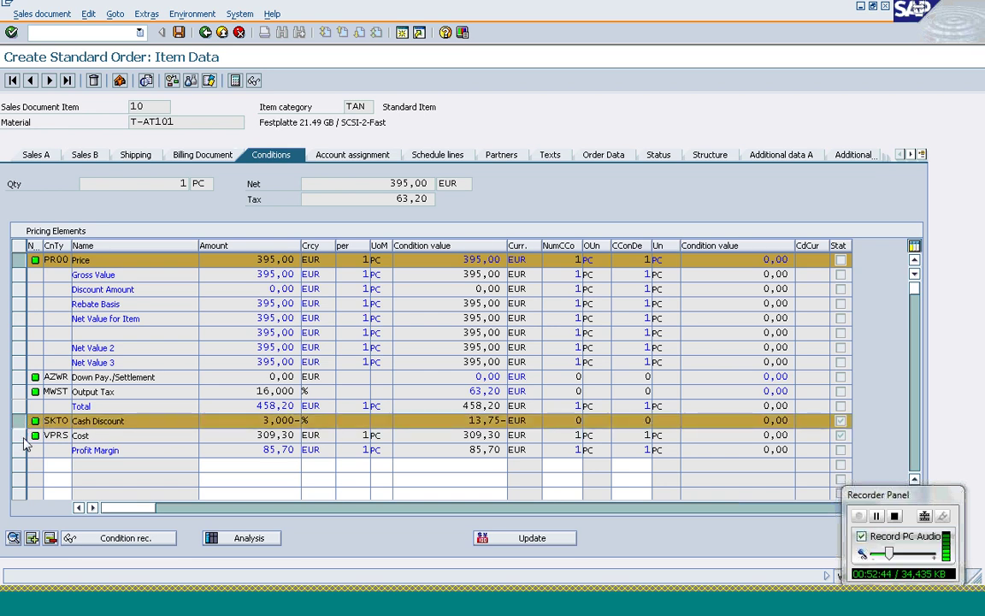
left_click(22, 436)
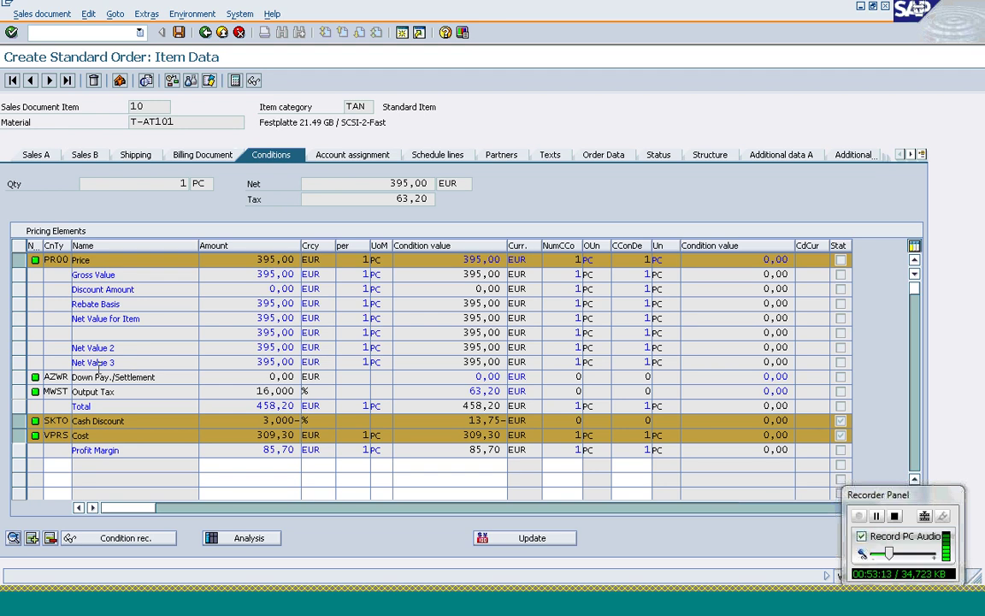
left_click(19, 435)
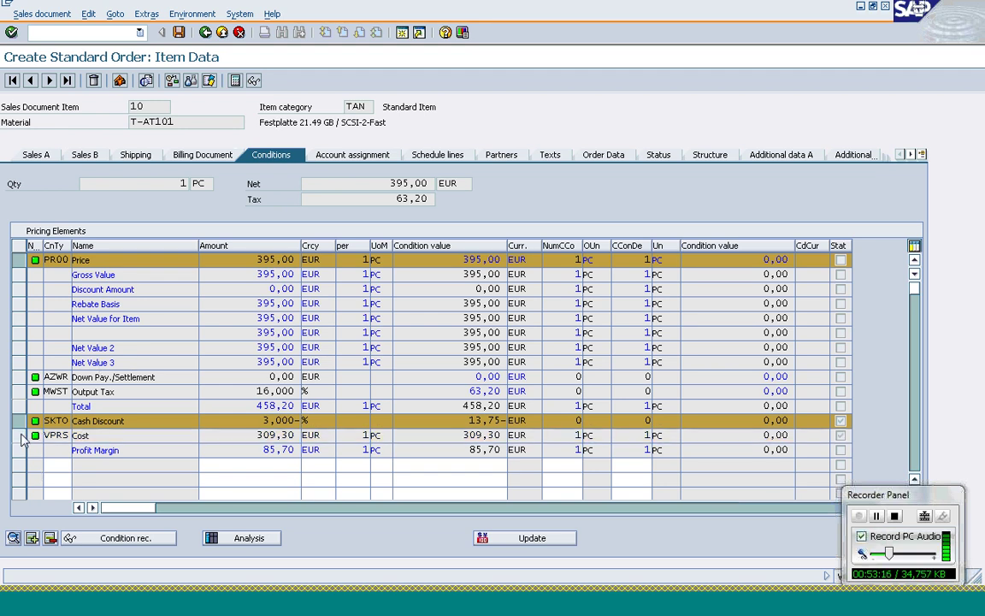
left_click(162, 434)
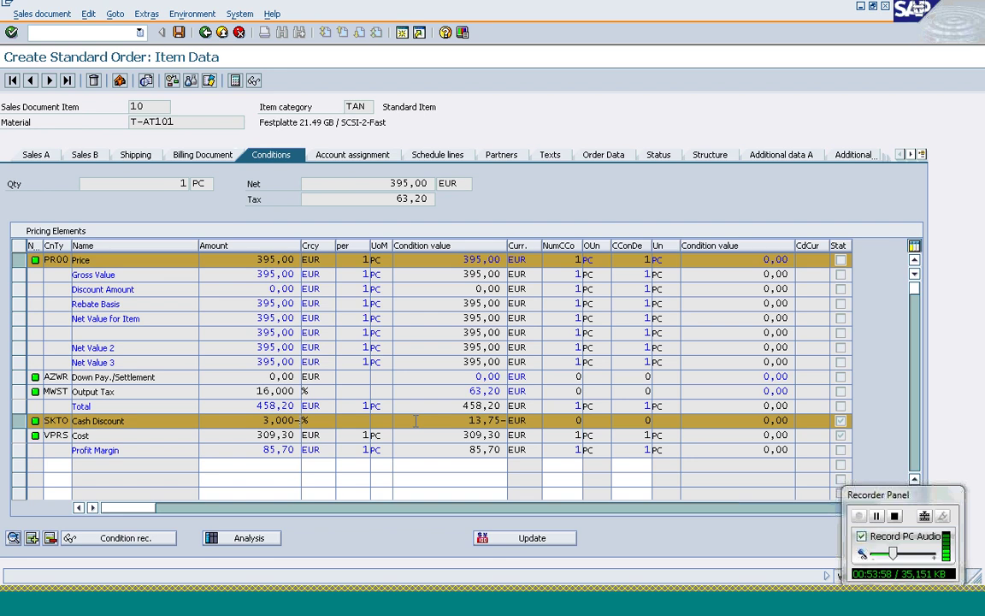
left_click(19, 422)
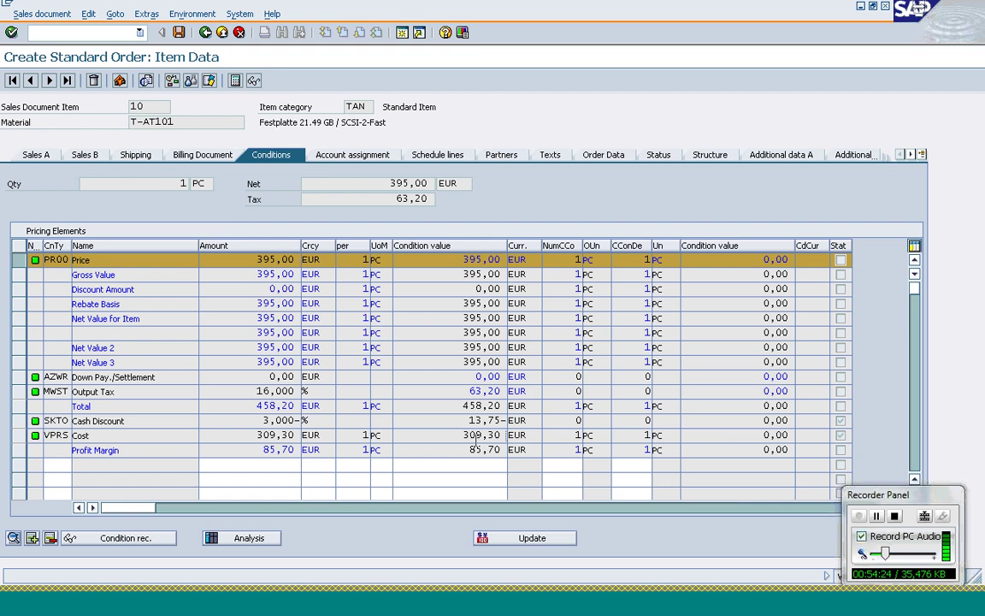
Compare the VPRS Cost line with the Profit Margin amount, and leave the cost line deselected.
left_click(17, 436)
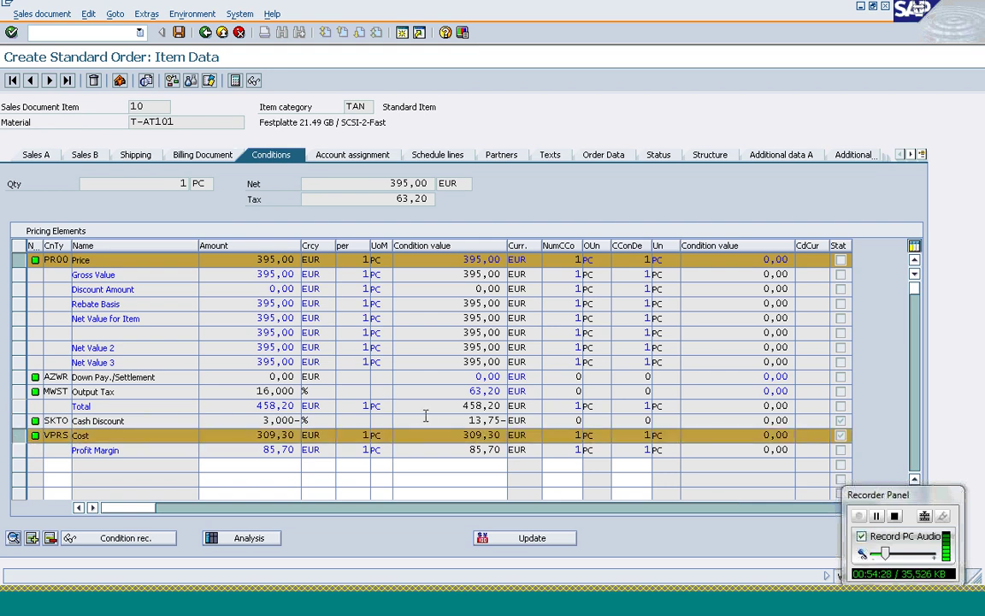
double_click(272, 450)
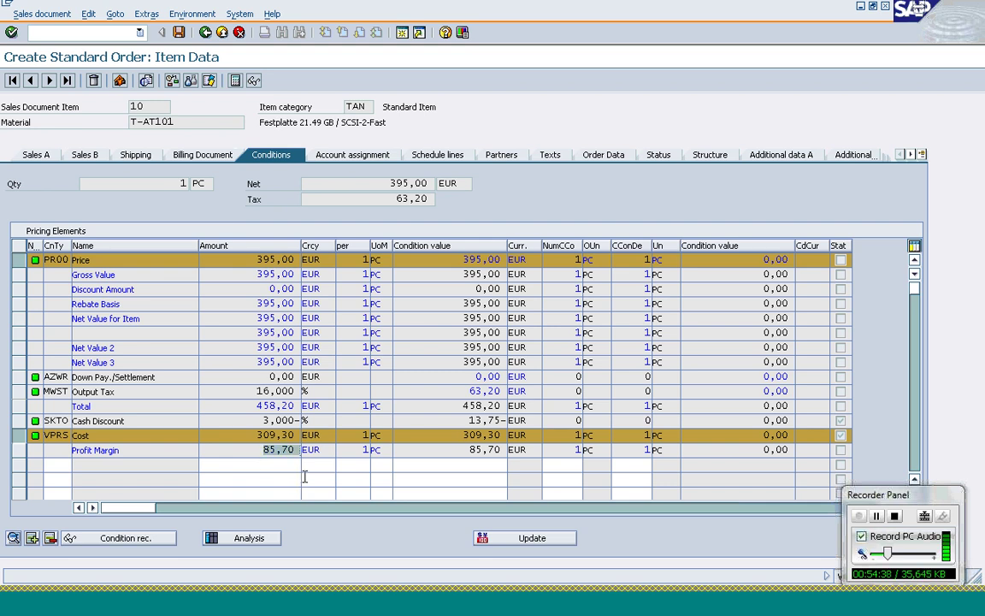
key("Tab")
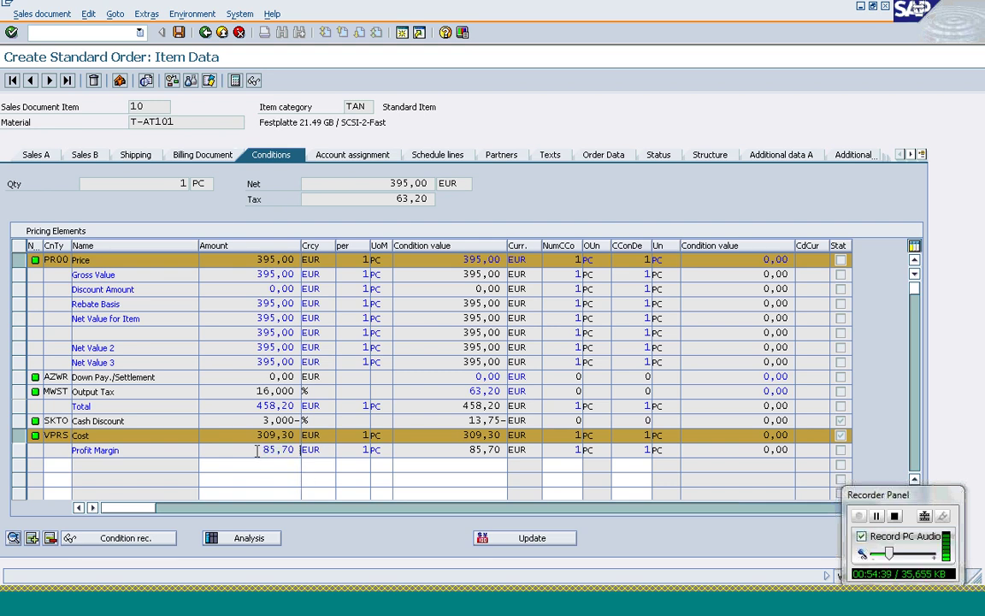
left_click(18, 437)
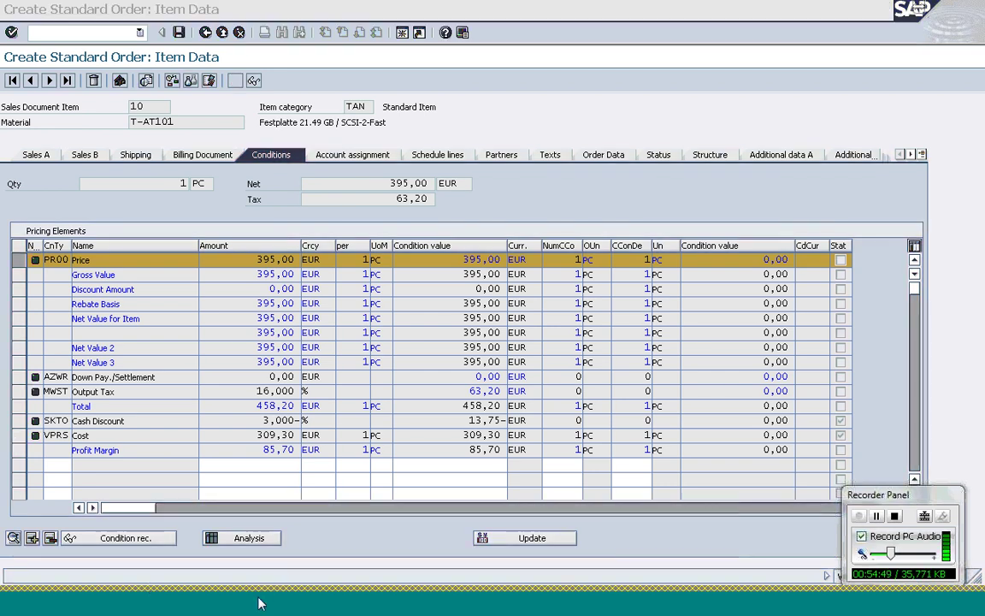
Return to the RVAA01 control data and examine the print indicator and the possible subtotal entries for step 100 Gross Value.
mouse_move(146, 585)
left_mouse_down()
mouse_move(280, 497)
mouse_move(438, 511)
left_mouse_up()
left_click_drag(438, 511, 436, 510)
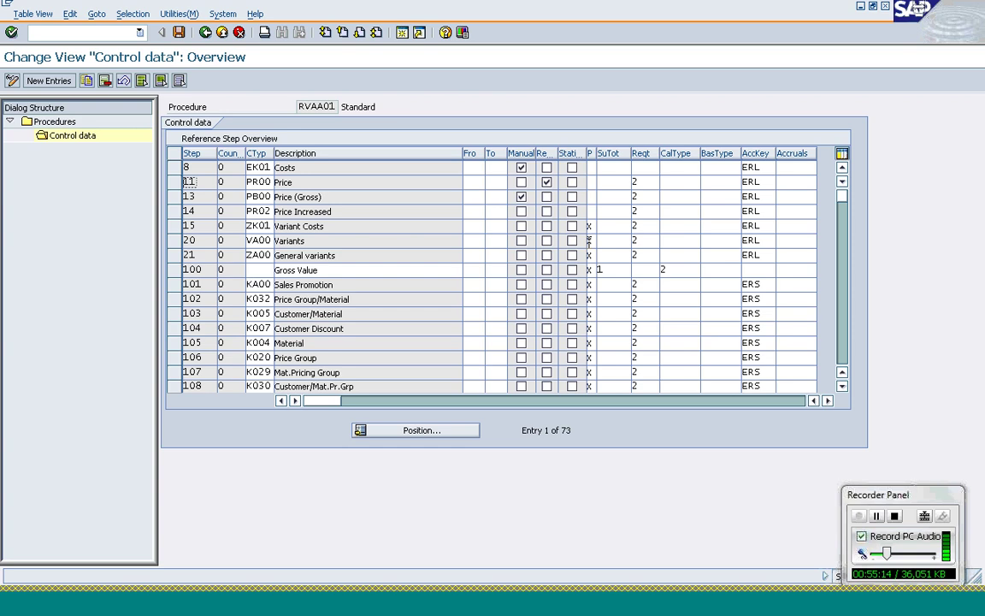
left_click(589, 227)
left_click(613, 272)
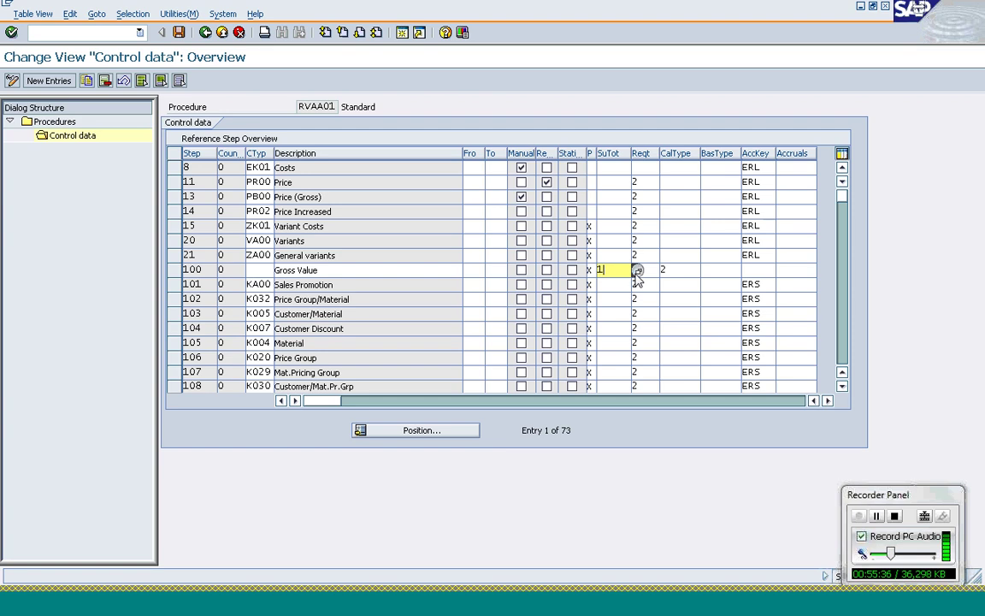
left_click(637, 270)
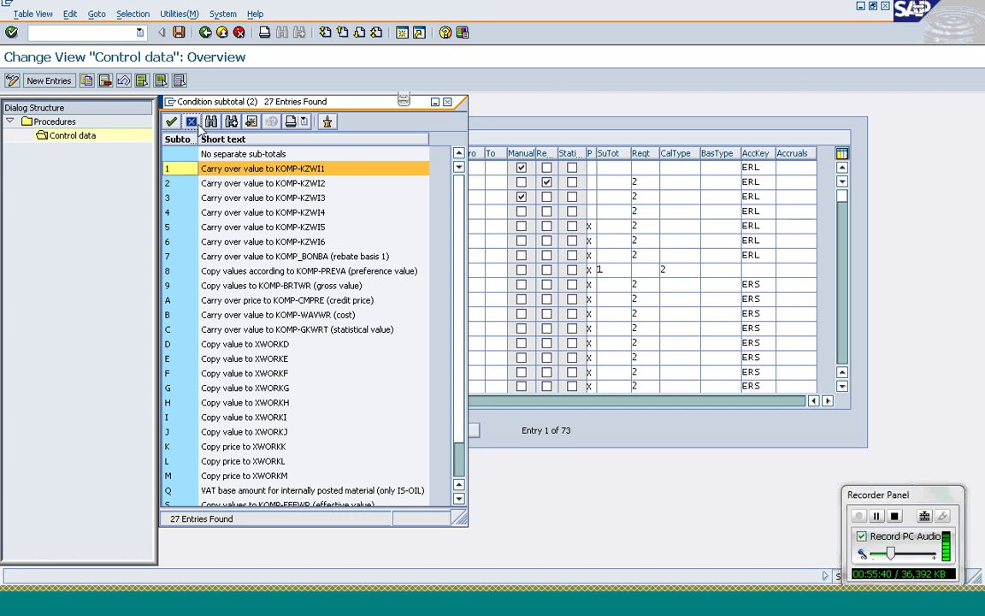
left_click(192, 122)
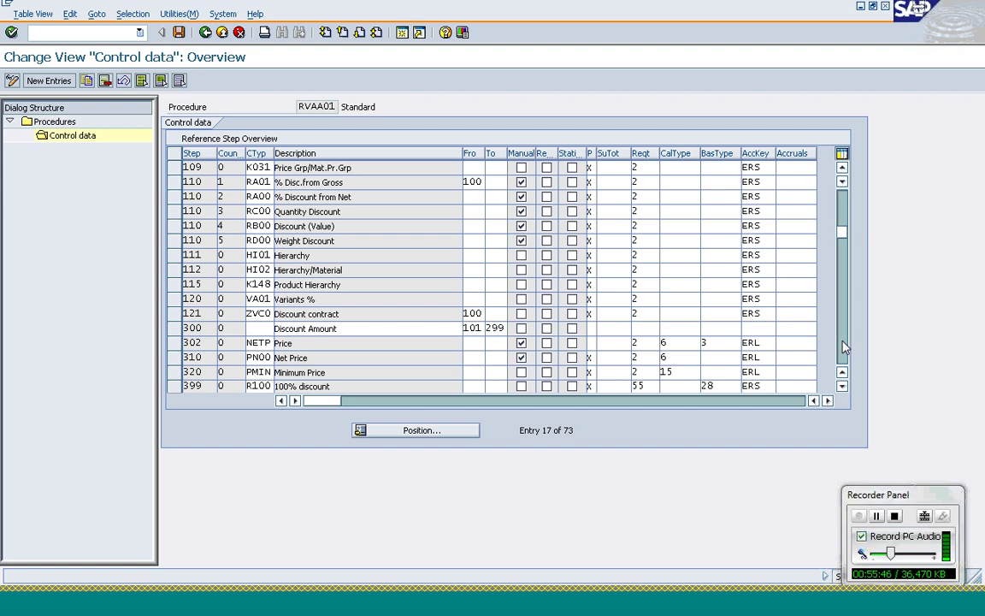
Look up the possible subtotal entries for step 800 Net Value for Item and close the list.
left_click(840, 344)
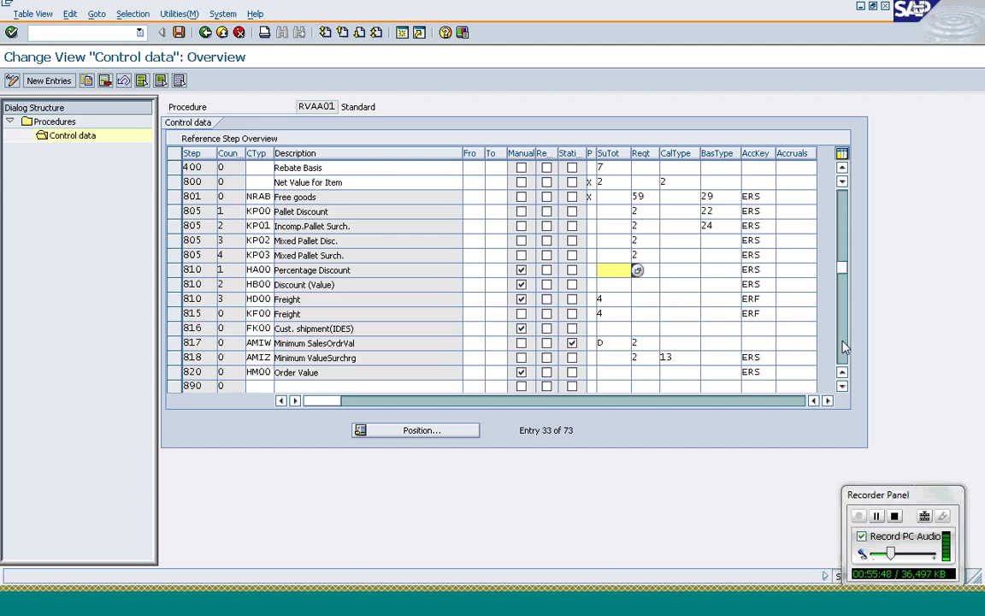
left_click(636, 182)
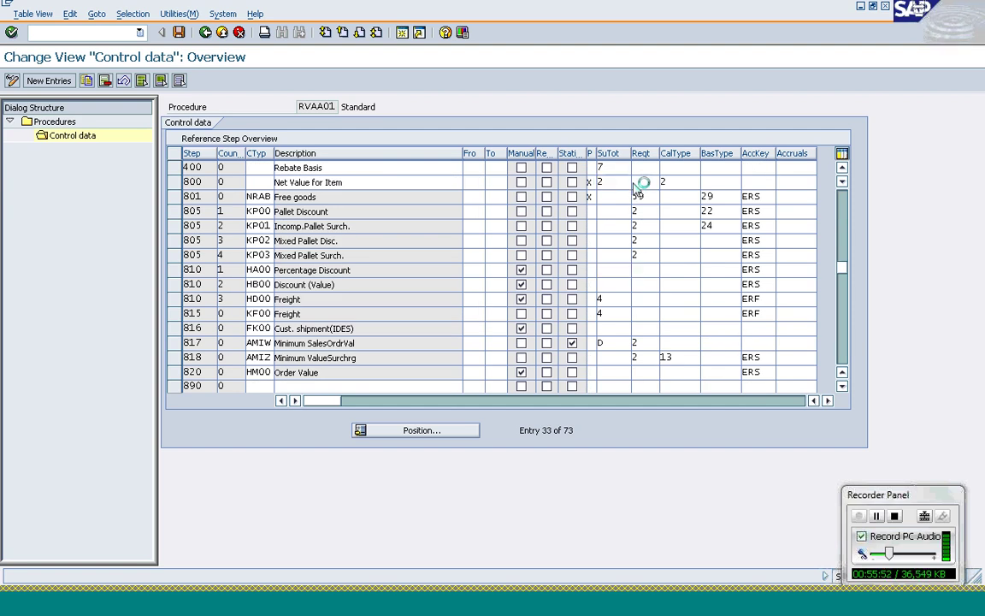
left_click(637, 183)
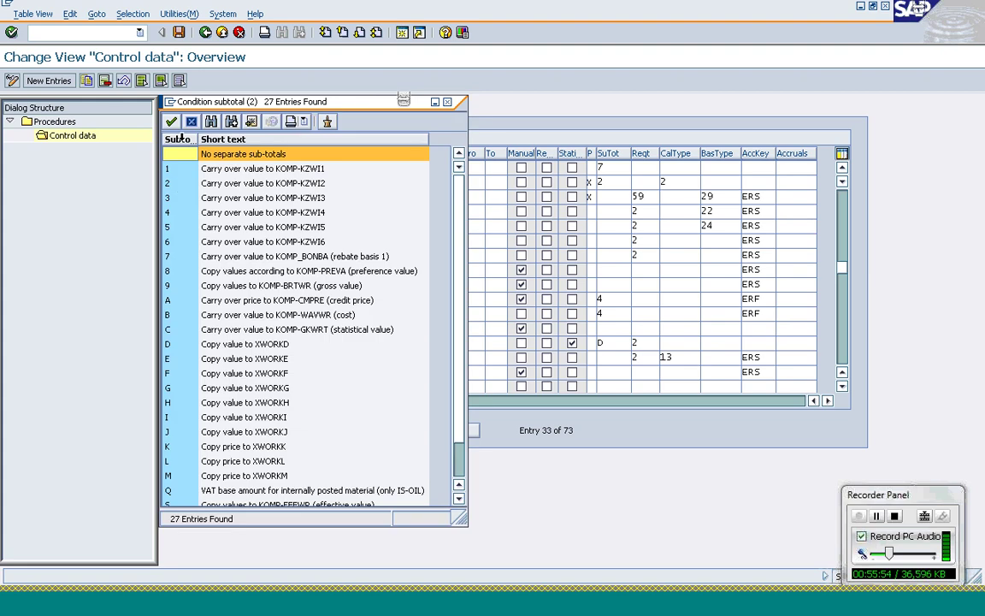
left_click(192, 122)
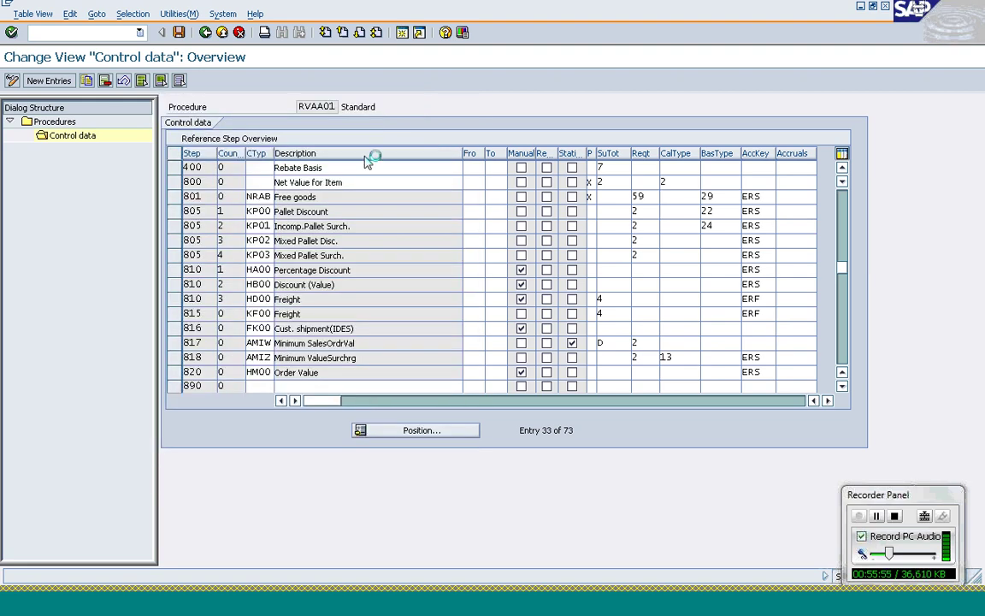
Pick subtotal A, Carry over price to KOMP-CMPRE (credit price), for step 920 Total.
left_click(843, 330)
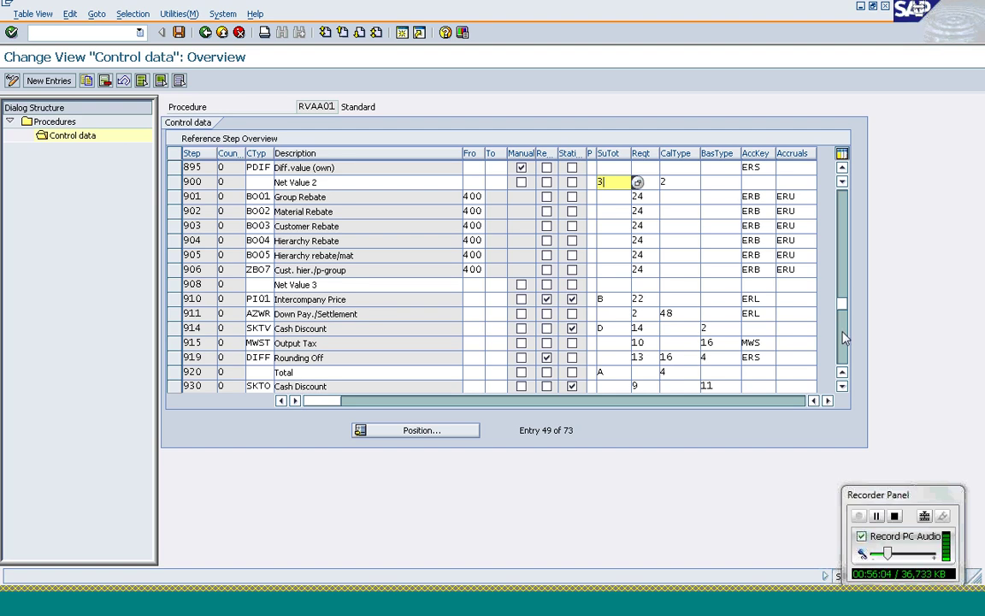
left_click(614, 371)
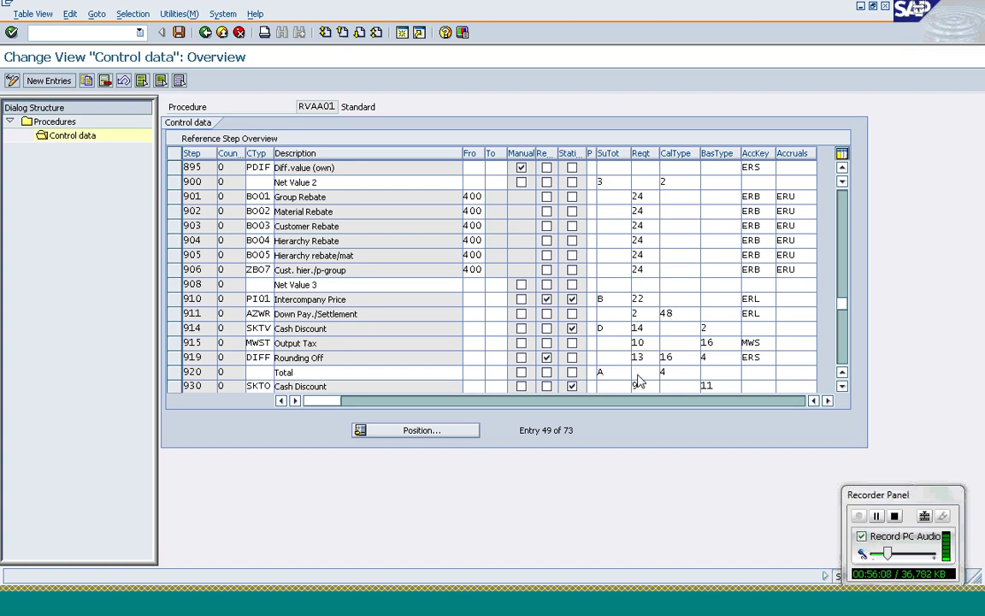
key("F4")
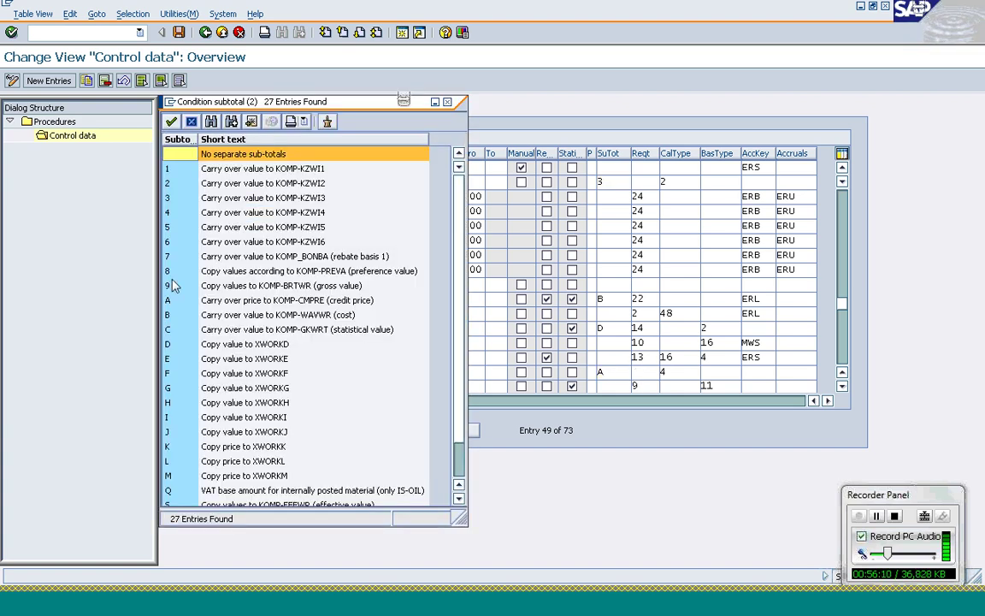
left_click(171, 300)
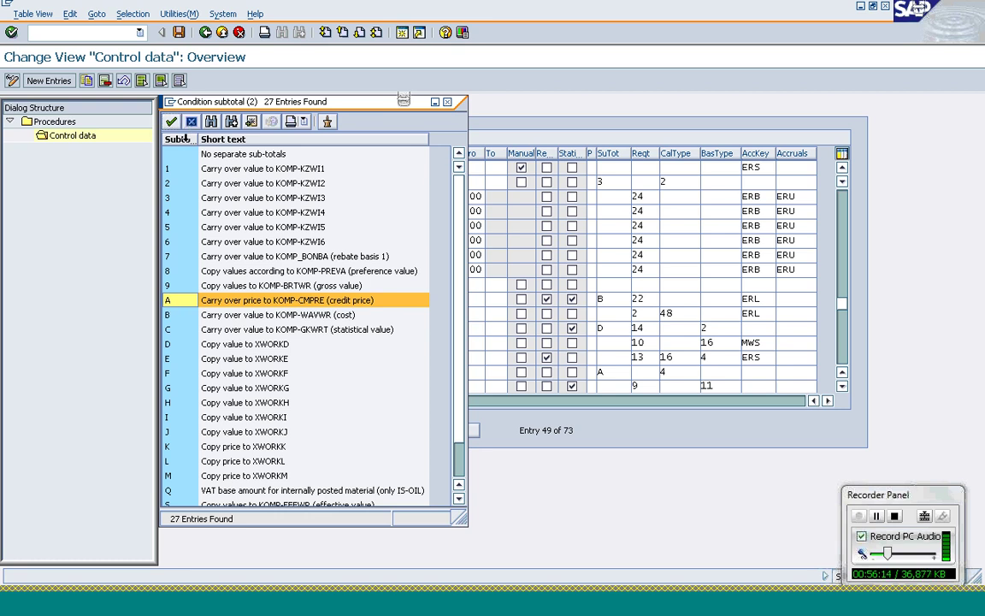
left_click(171, 122)
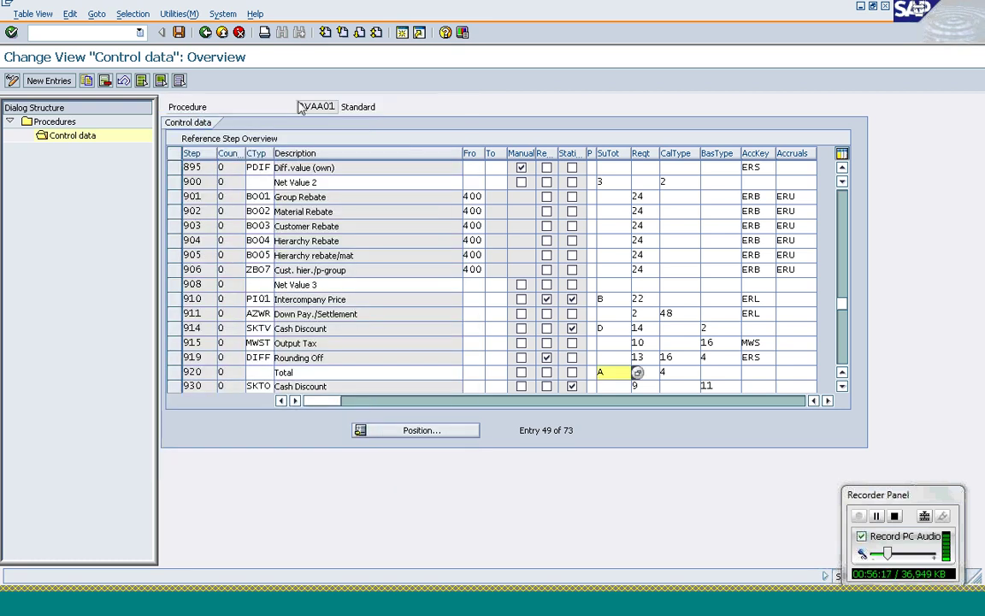
Pick subtotal D, Copy value to XWORKD, for step 914 SKTV Cash Discount.
left_click(618, 328)
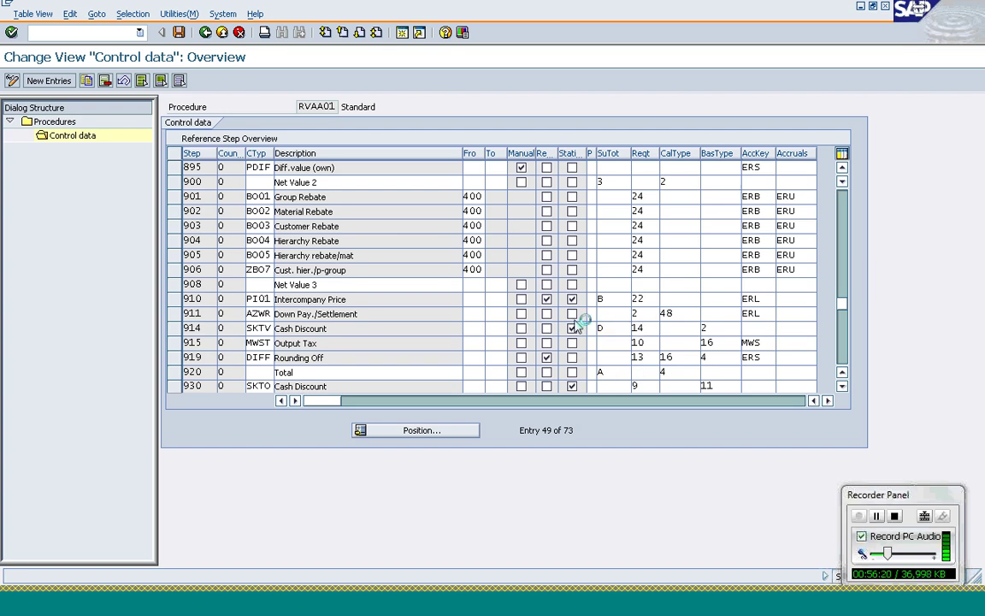
key("F4")
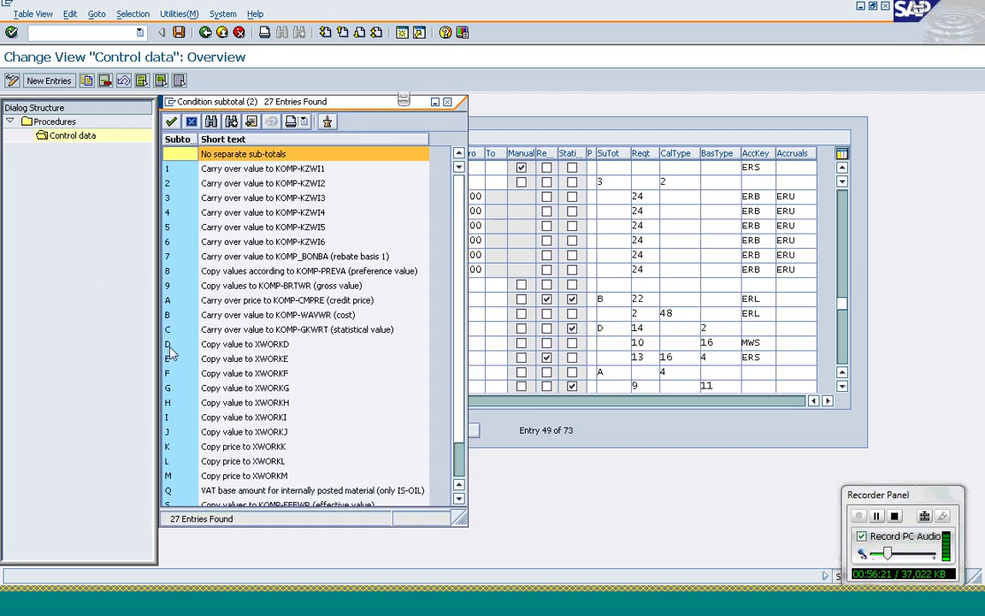
left_click(171, 343)
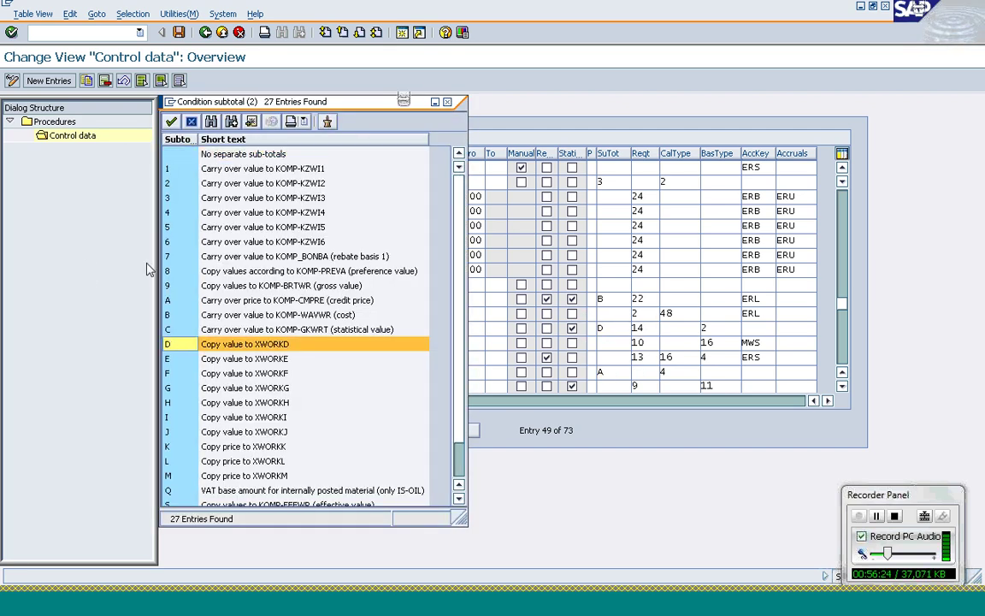
left_click(172, 122)
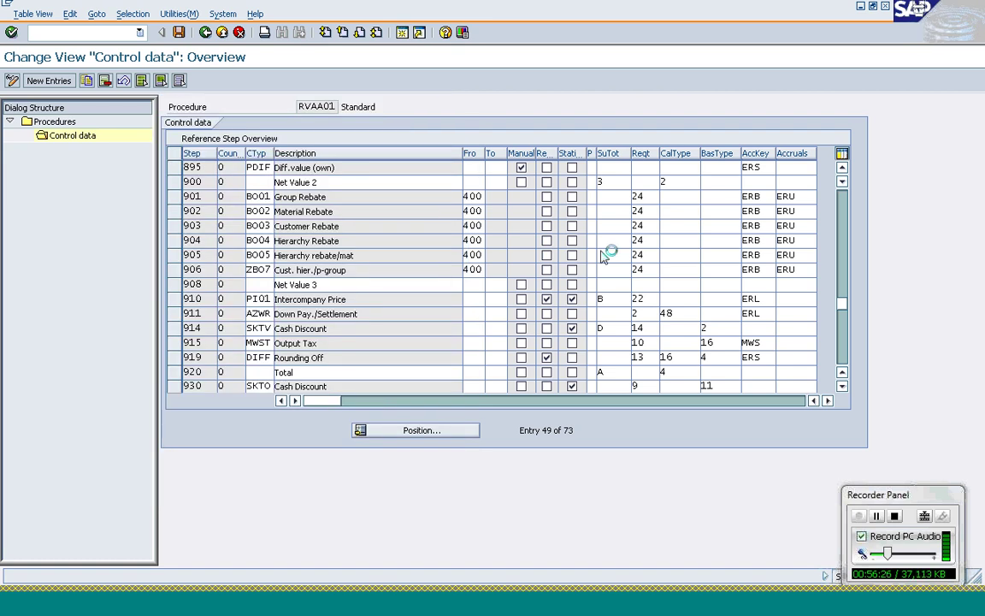
Review the subtotal entries of the procedure's last lines, steps 932 to 971, and return to step 8 Costs.
left_click(845, 351)
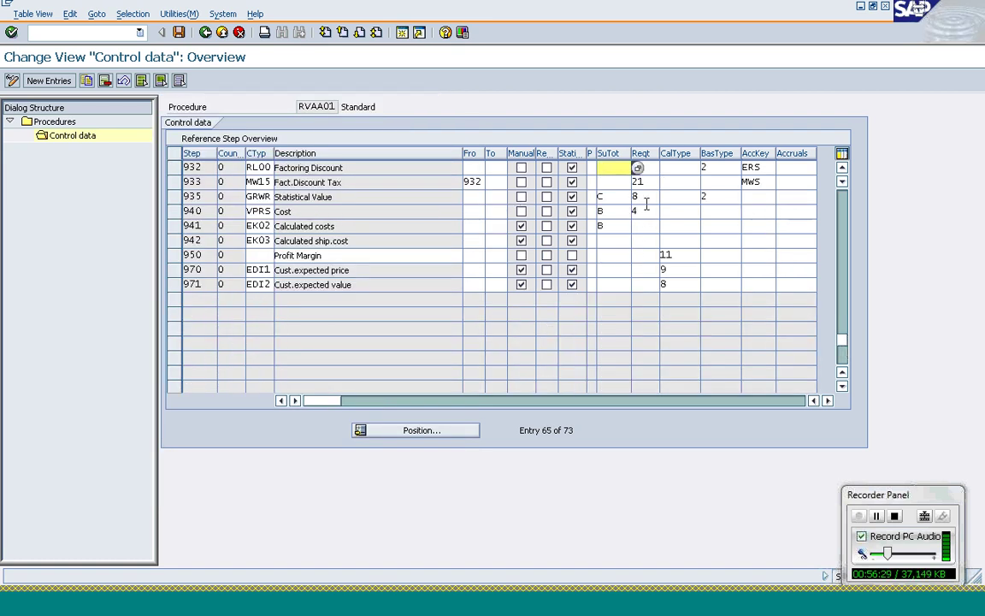
left_click(844, 201)
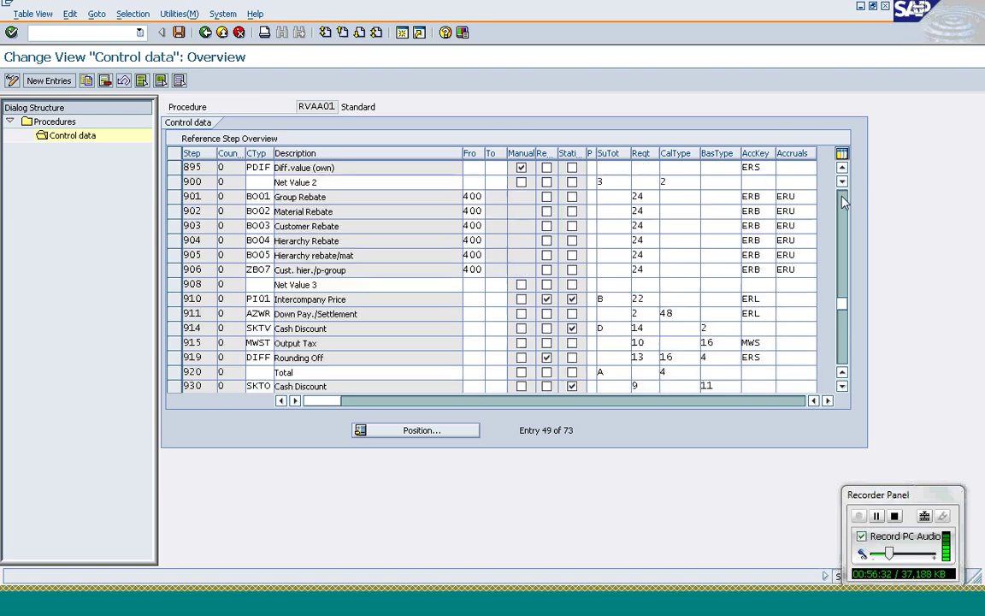
left_click(844, 201)
left_click(844, 201)
left_click(844, 201)
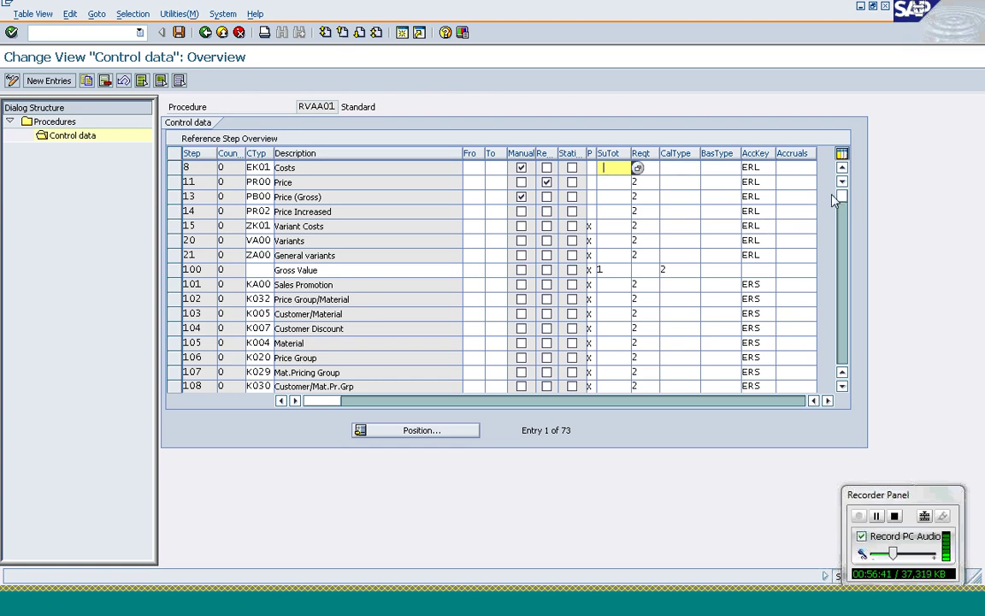
Pick subtotal 1, Carry over value to KOMP-KZWI1, for step 100 Gross Value.
left_click(613, 270)
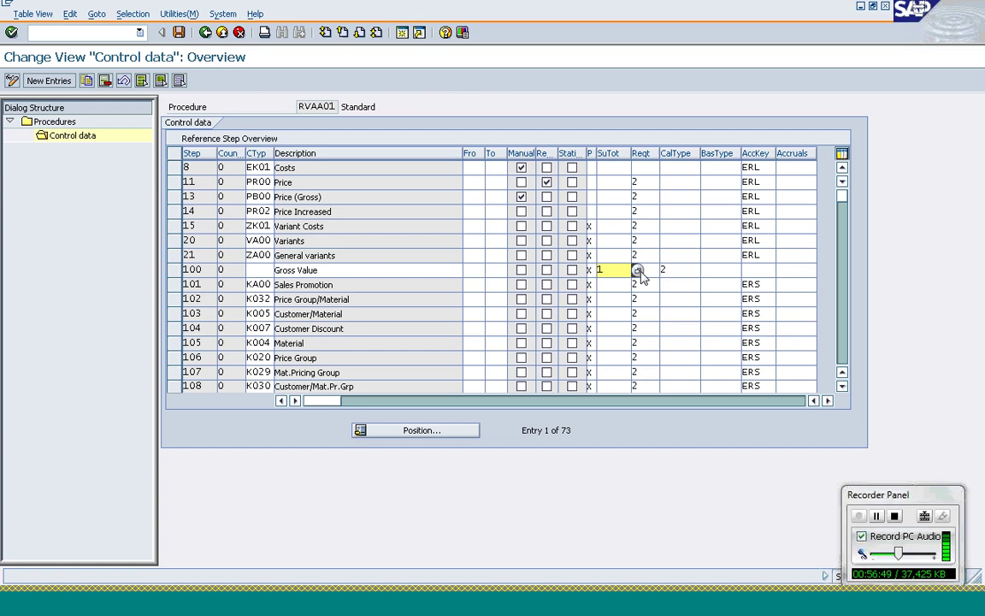
left_click(637, 270)
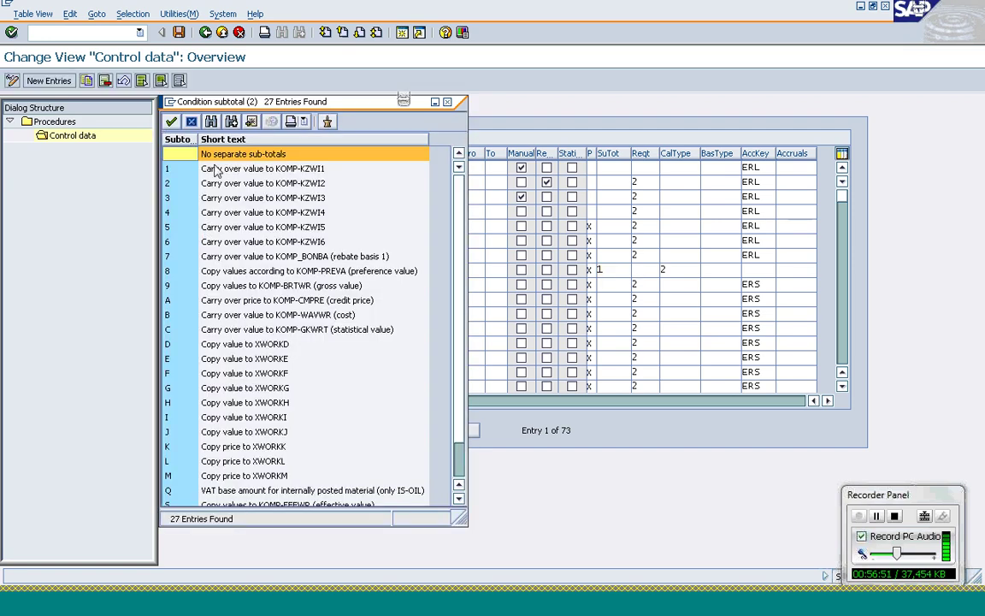
left_click(228, 171)
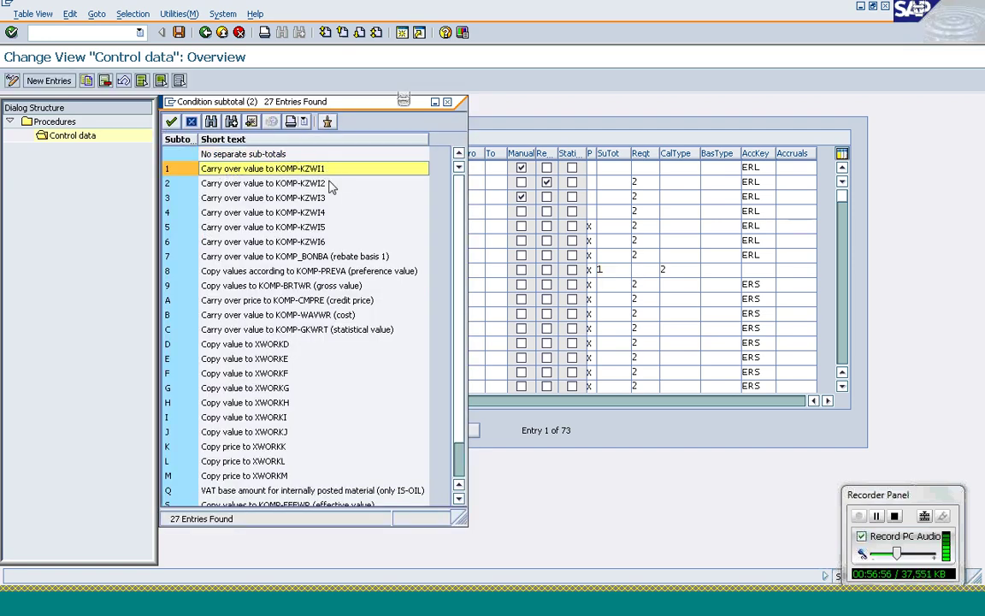
left_click(173, 122)
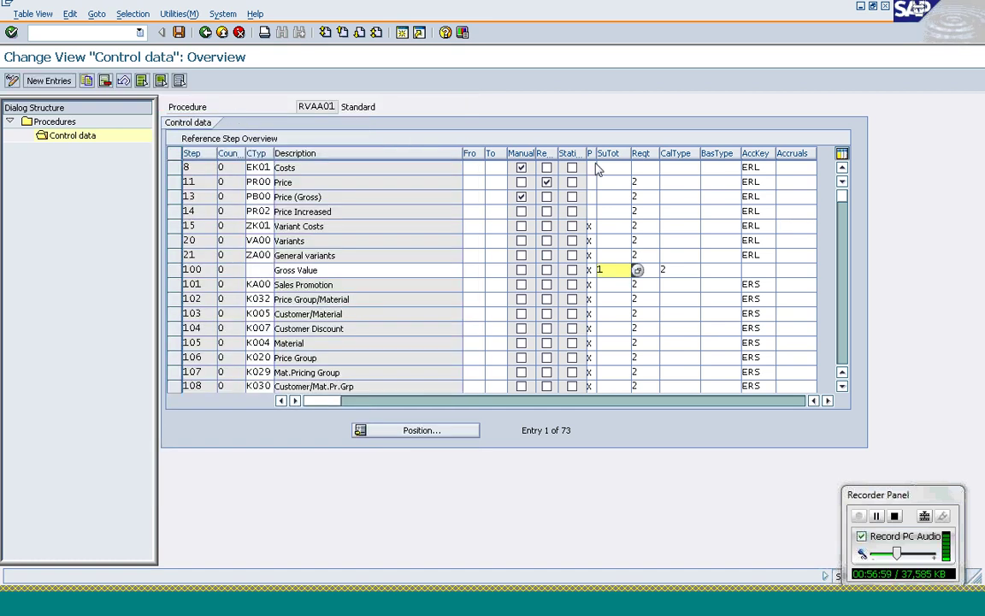
Look up the requirement routines for step 15 Variant Costs, mark routine 2 Item with pricing, and cancel the list.
left_click(653, 226)
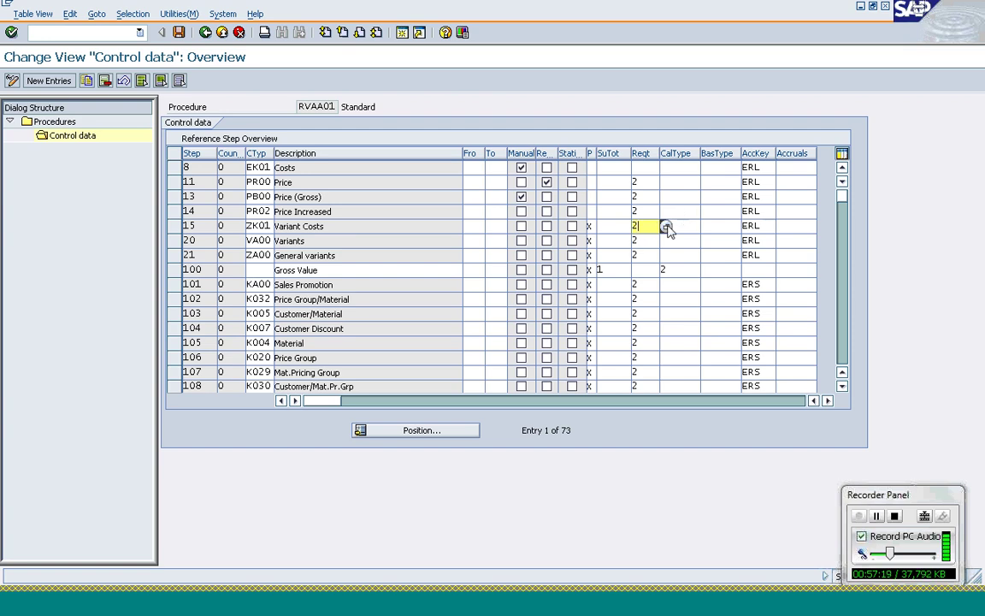
left_click(667, 228)
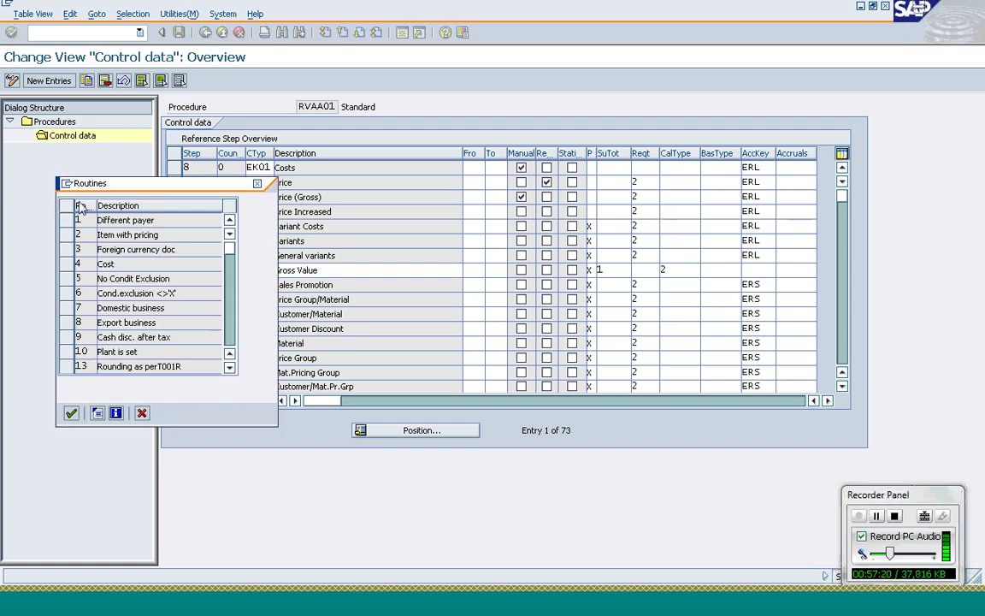
left_click(65, 234)
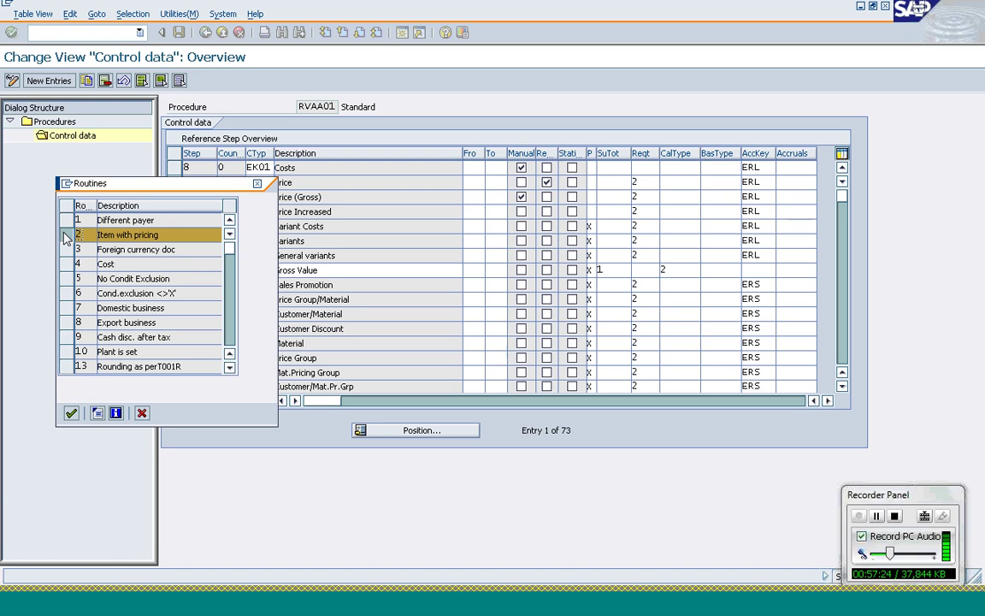
left_click(141, 413)
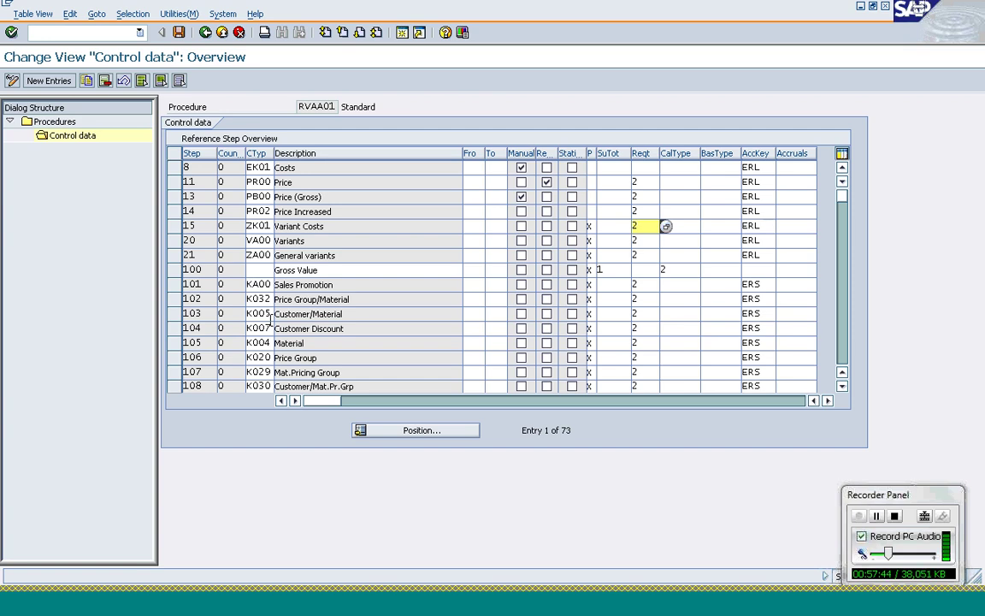
left_click(172, 228)
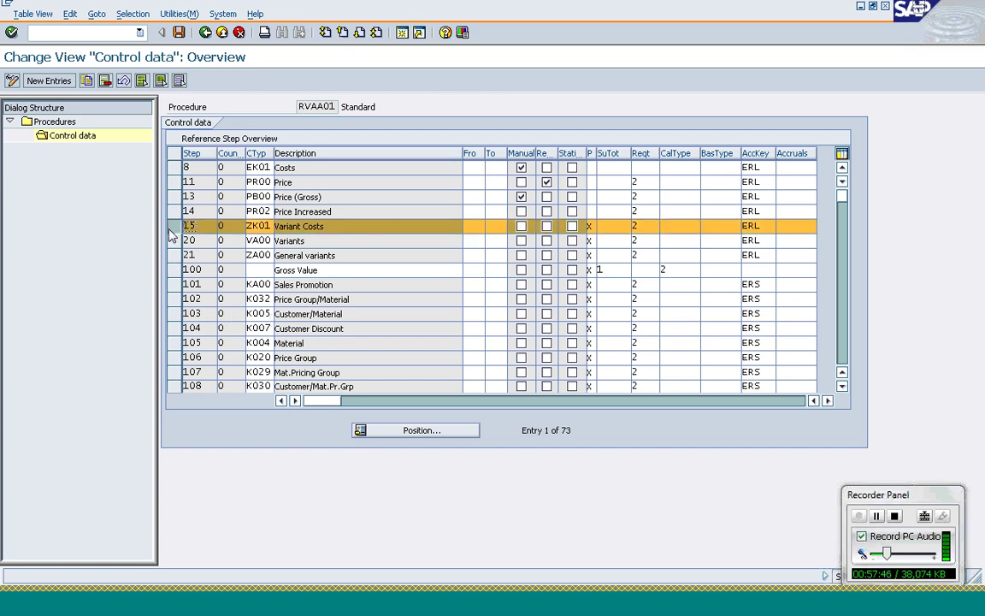
left_click(172, 228)
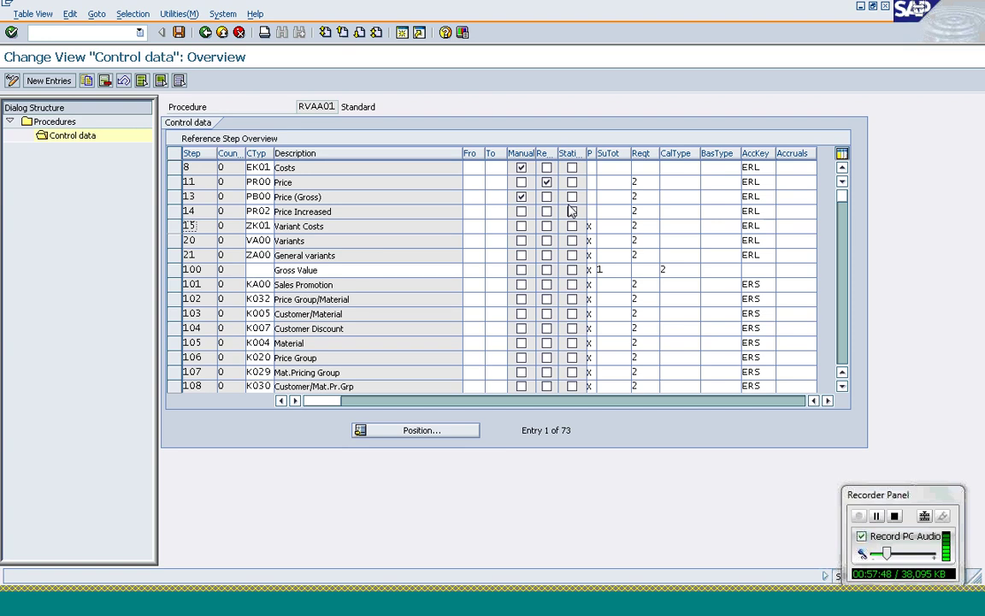
left_click(640, 196)
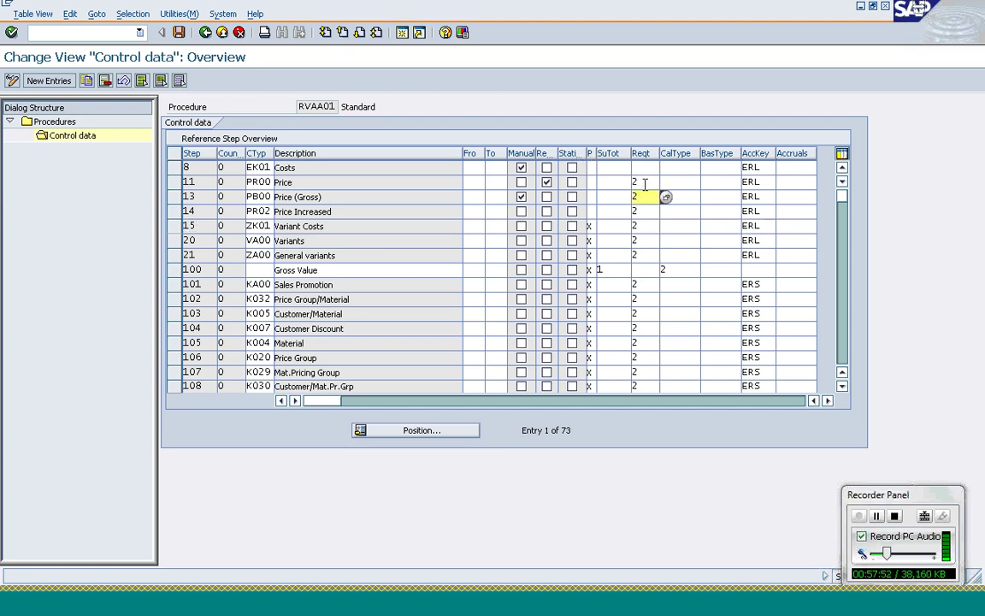
left_click(644, 182)
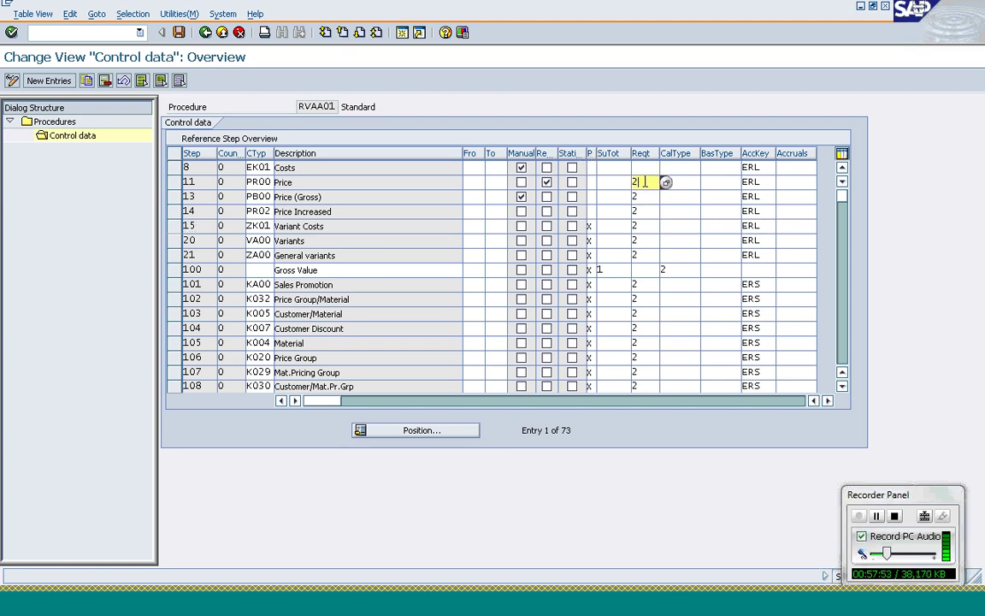
Look up the available calculation type routines for step 11 Price and close the list without choosing one.
left_click(694, 185)
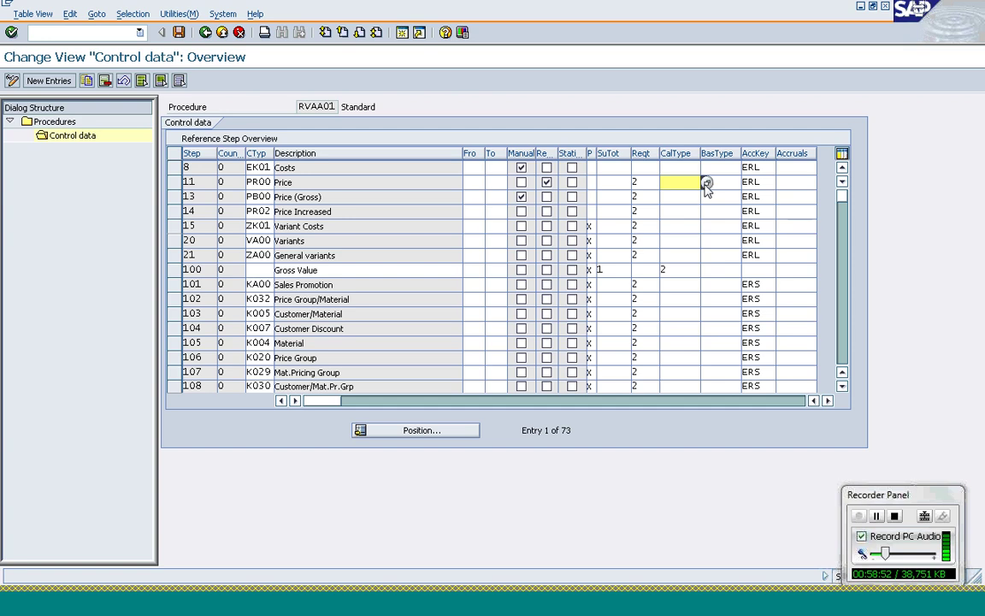
left_click(706, 183)
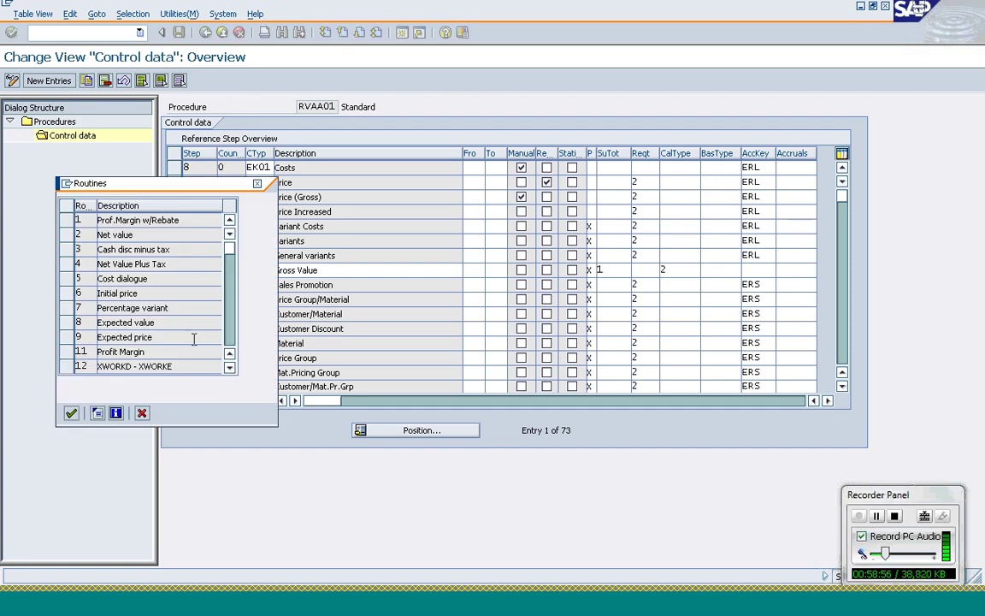
left_click(142, 413)
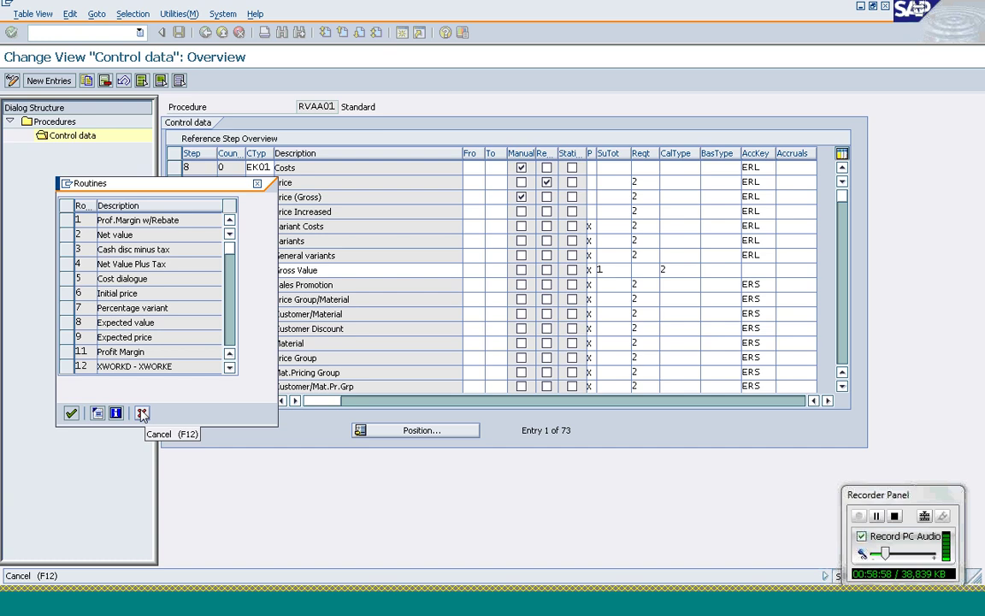
left_click(142, 413)
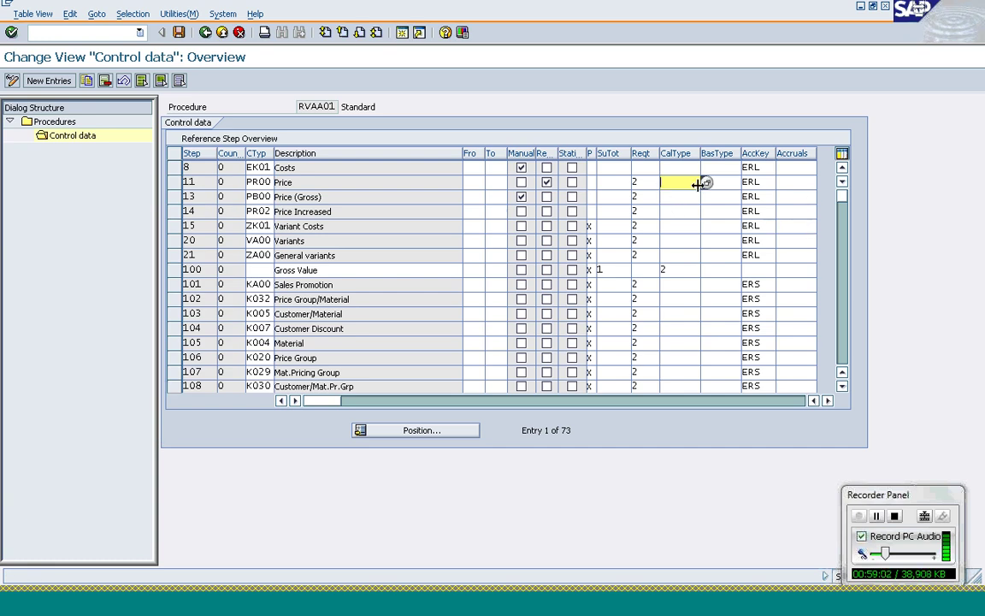
Examine the base type fields of steps 11 Price, 13 Price (Gross) and 8 Costs, and the calculation type field of step 8.
left_click(729, 183)
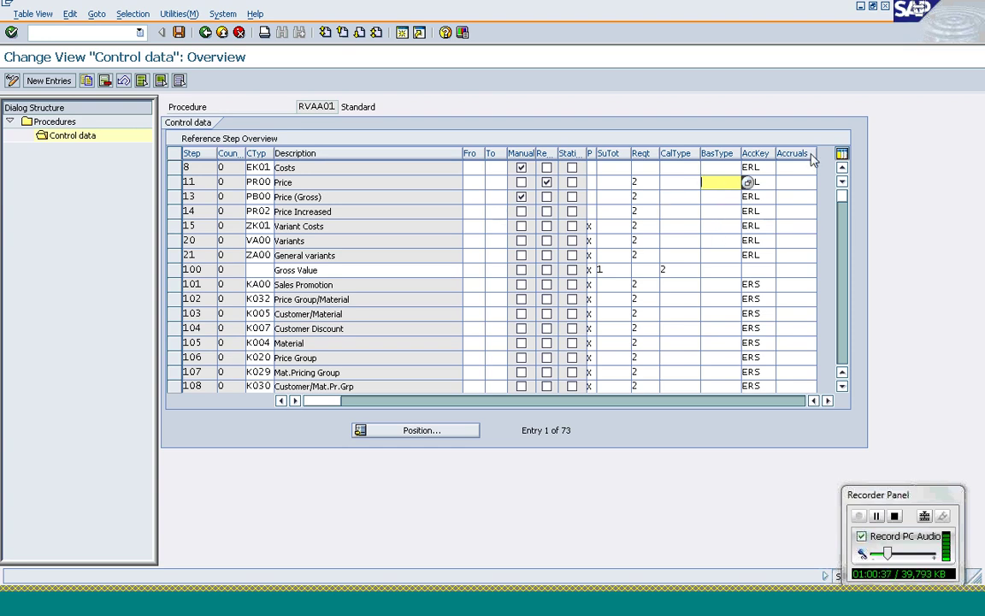
left_click(719, 196)
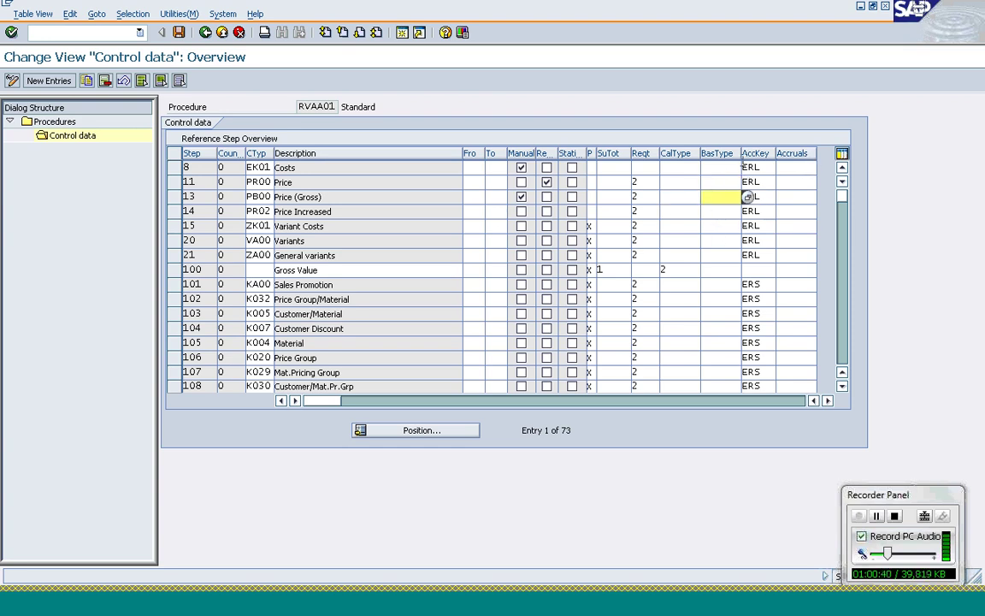
left_click(737, 170)
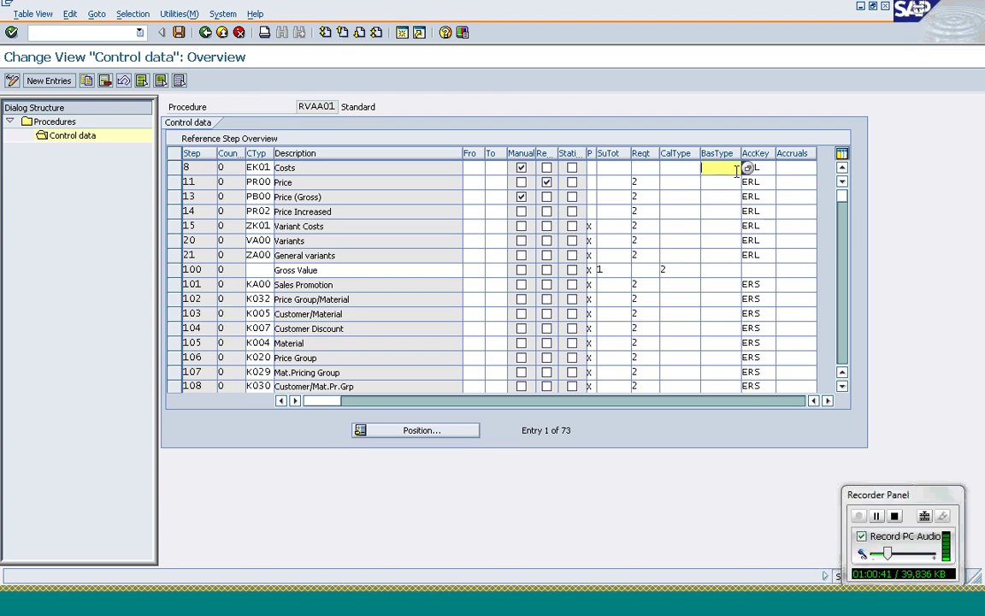
left_click(682, 168)
left_click(722, 166)
Compare the account keys of steps 8 Costs and 11 Price with the pricing conditions of sales order item 10.
left_click(768, 168)
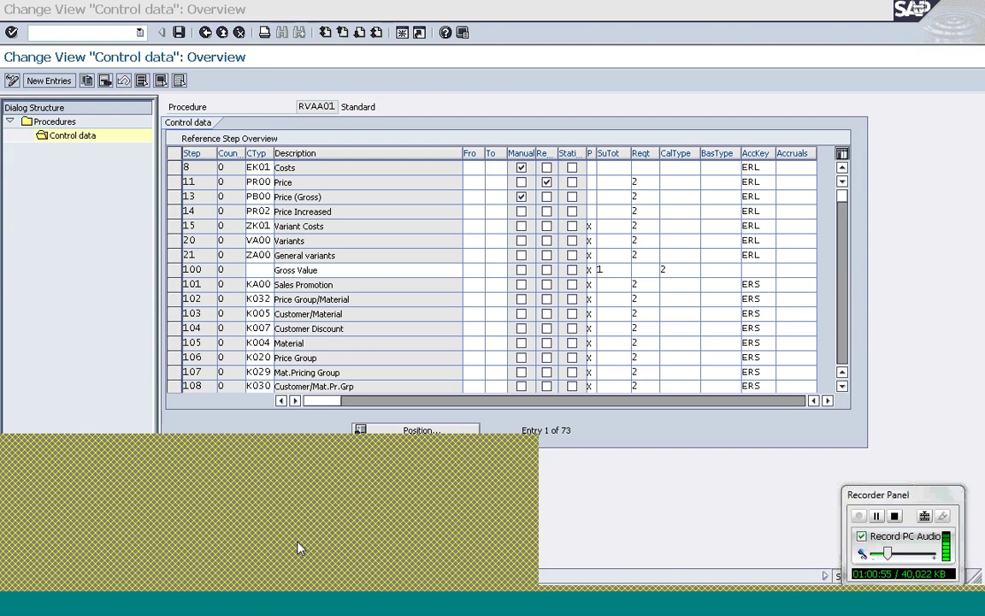
left_click(300, 547)
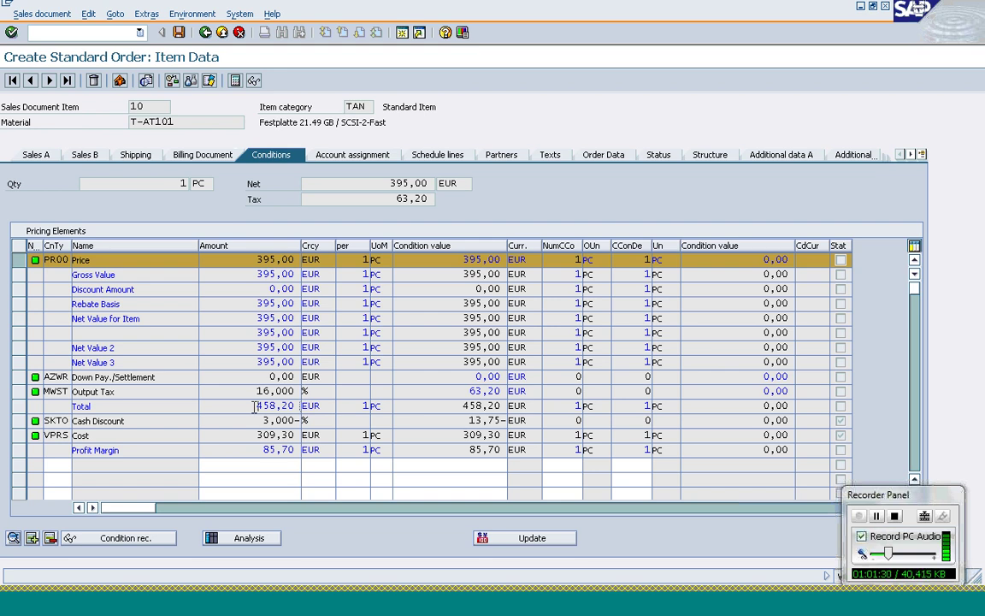
left_click(268, 602)
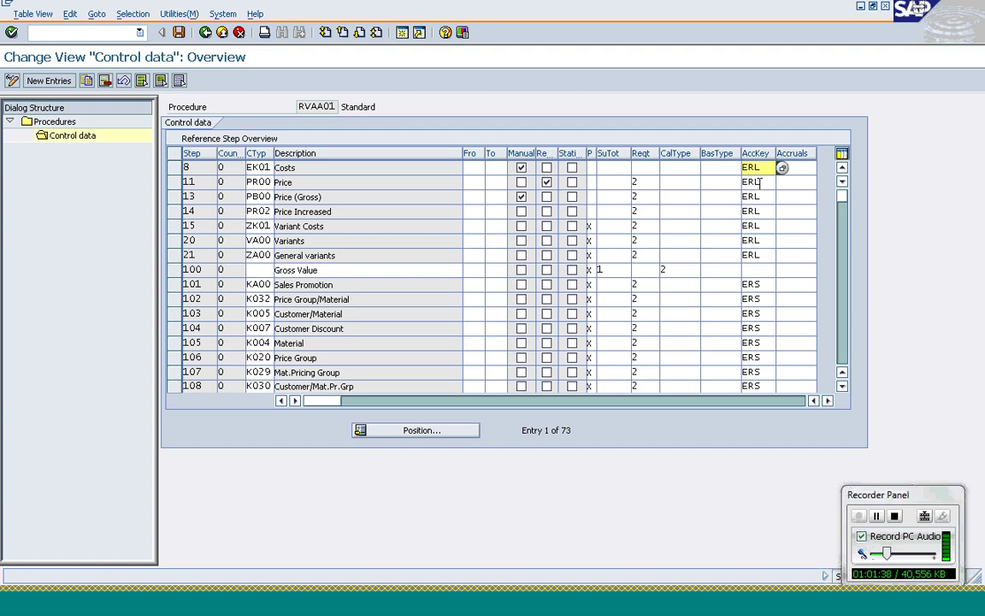
left_click(760, 182)
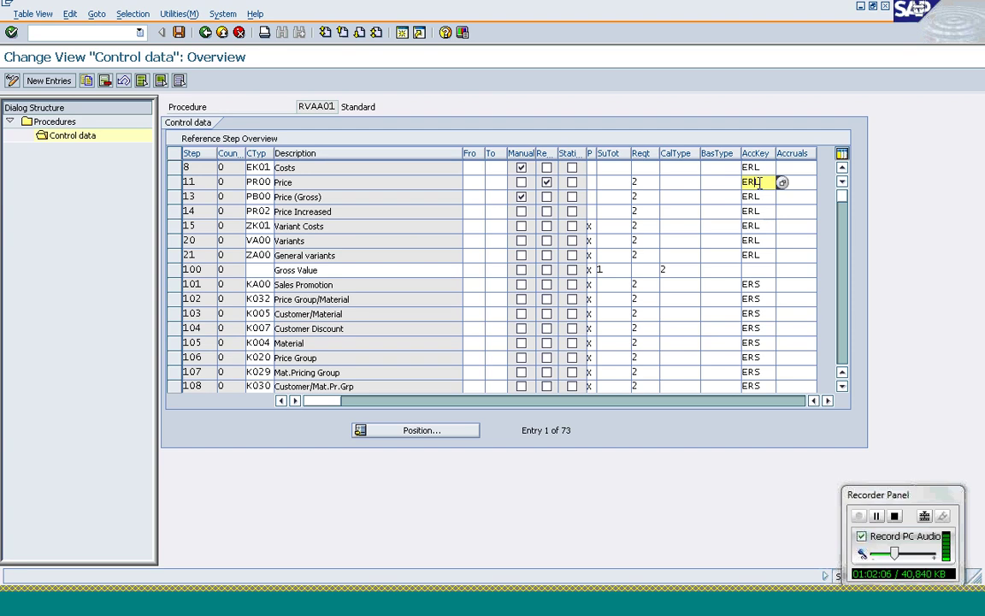
Find the rebate lines, mark steps 901 to 904, and examine the accruals key of step 901 Group Rebate.
left_click(786, 257)
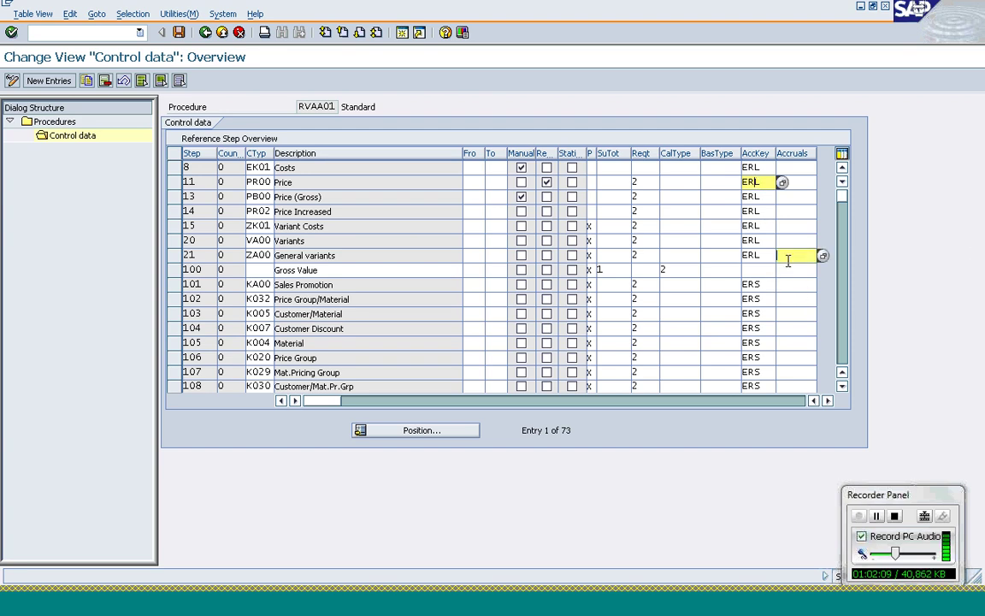
left_click(845, 320)
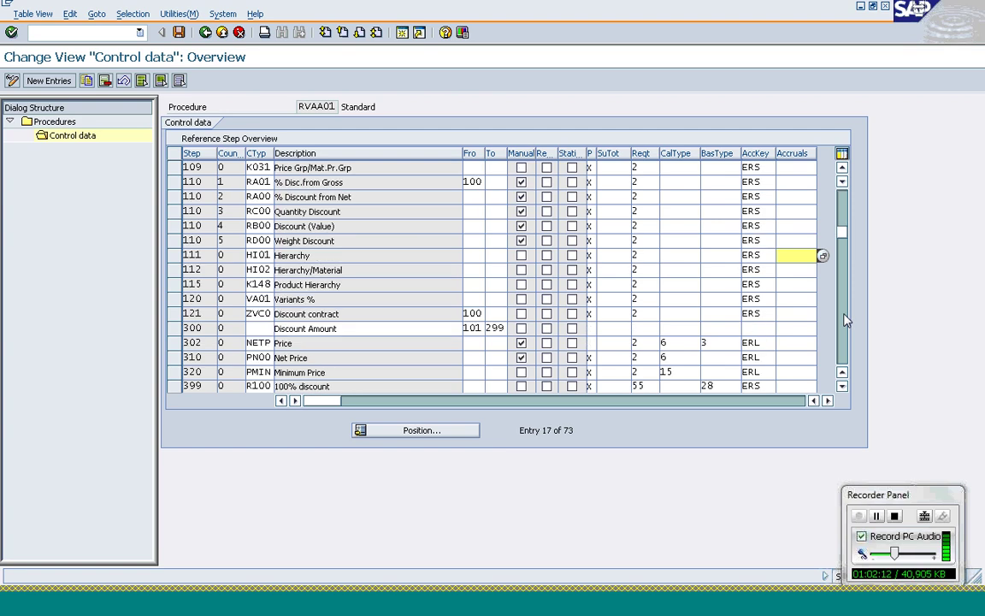
left_click(844, 319)
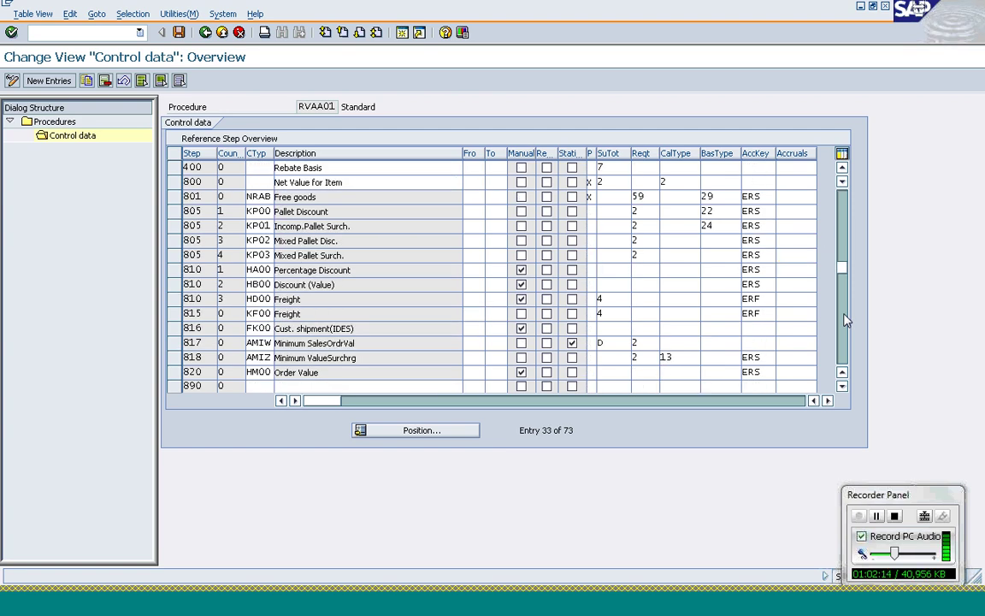
left_click(845, 319)
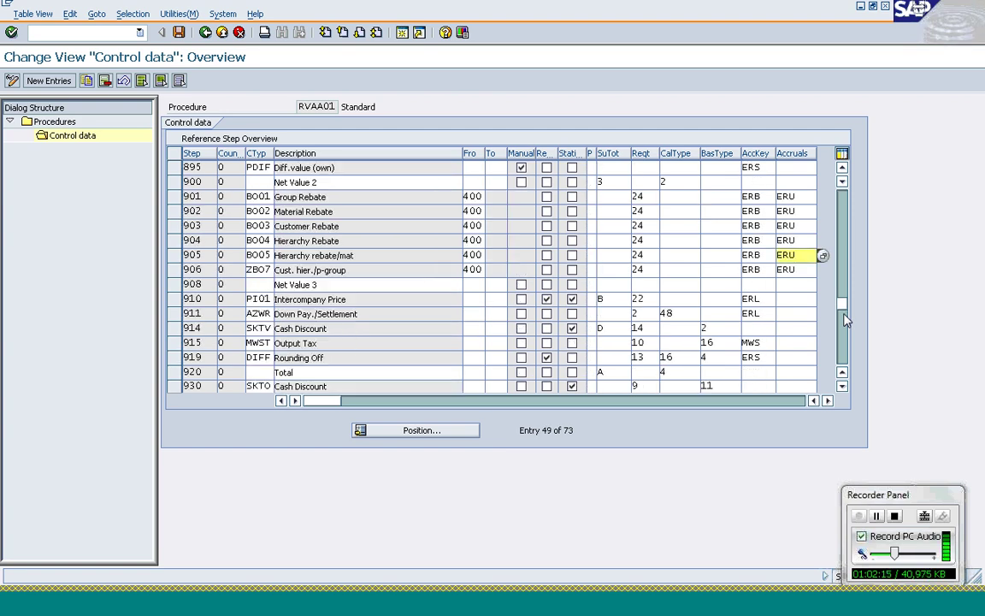
left_click(173, 196)
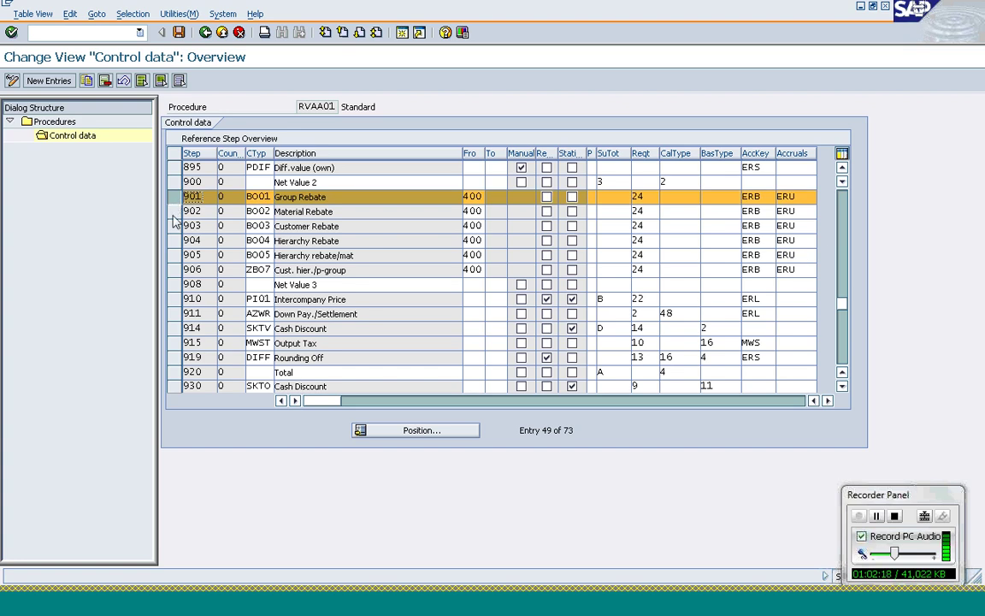
left_click(174, 212)
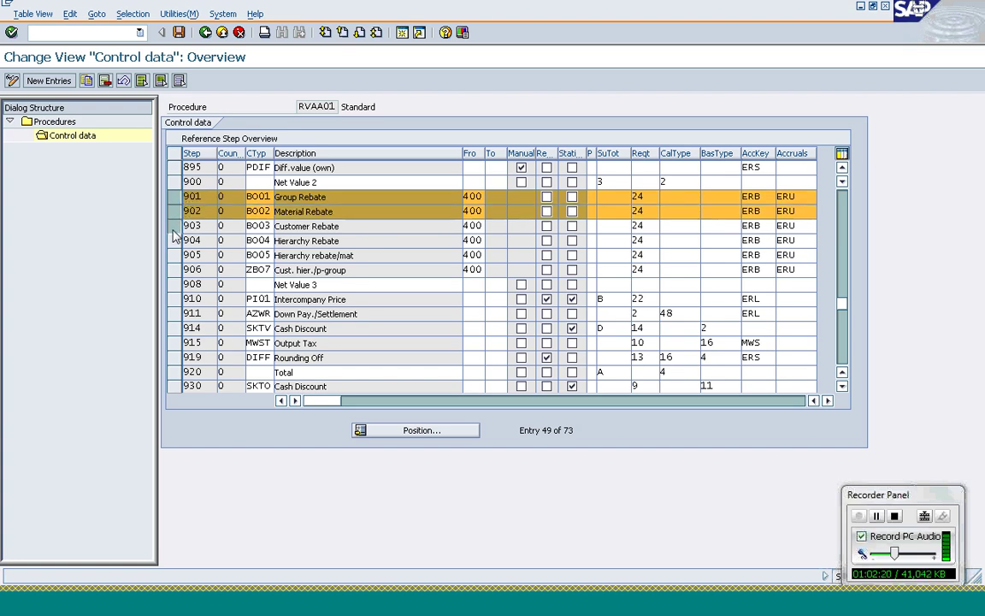
left_click(174, 226)
left_click(175, 240)
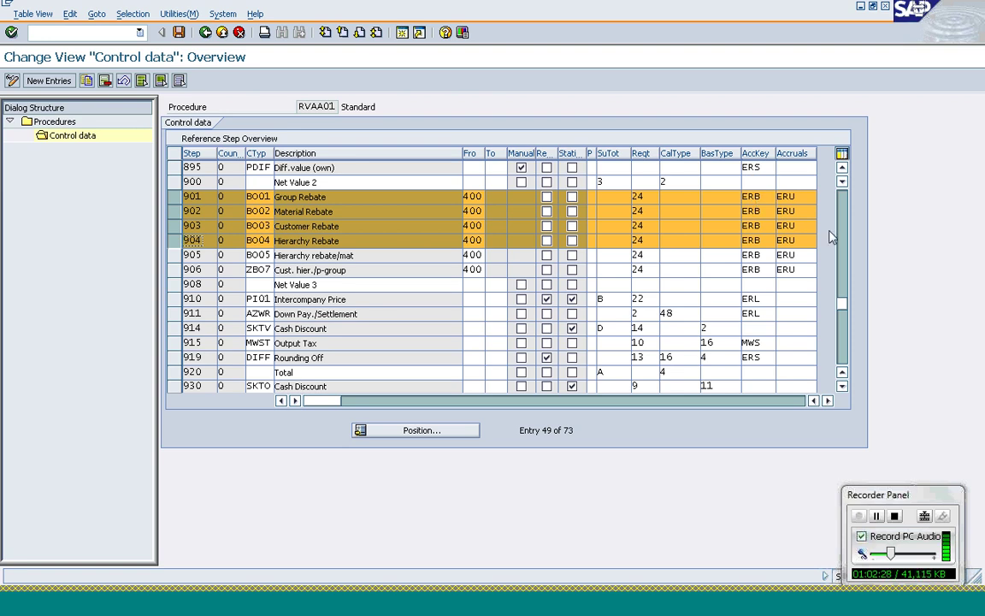
left_click(805, 199)
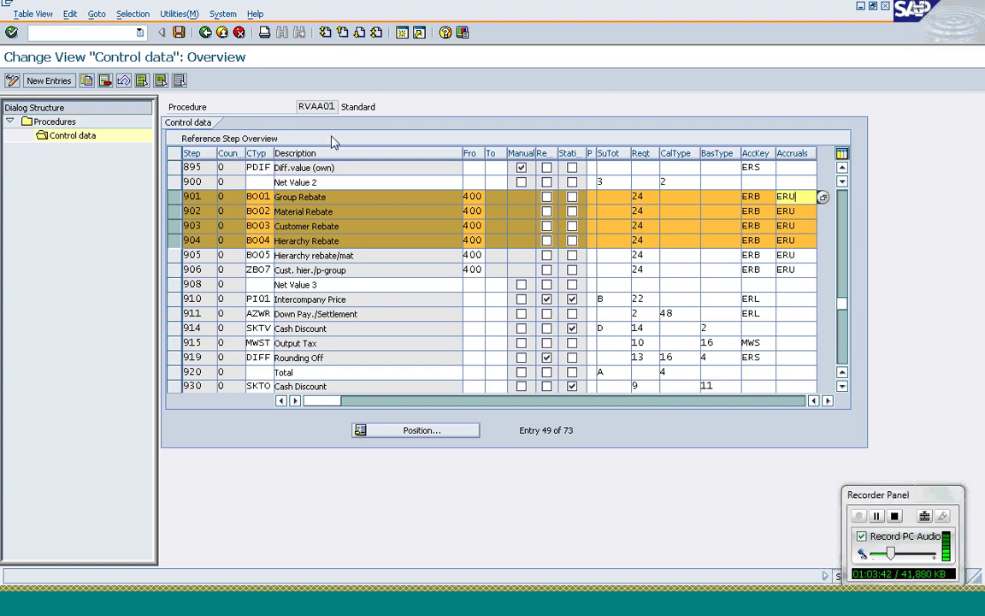
Clear the selection of rebate steps 901 to 904.
left_click(588, 154)
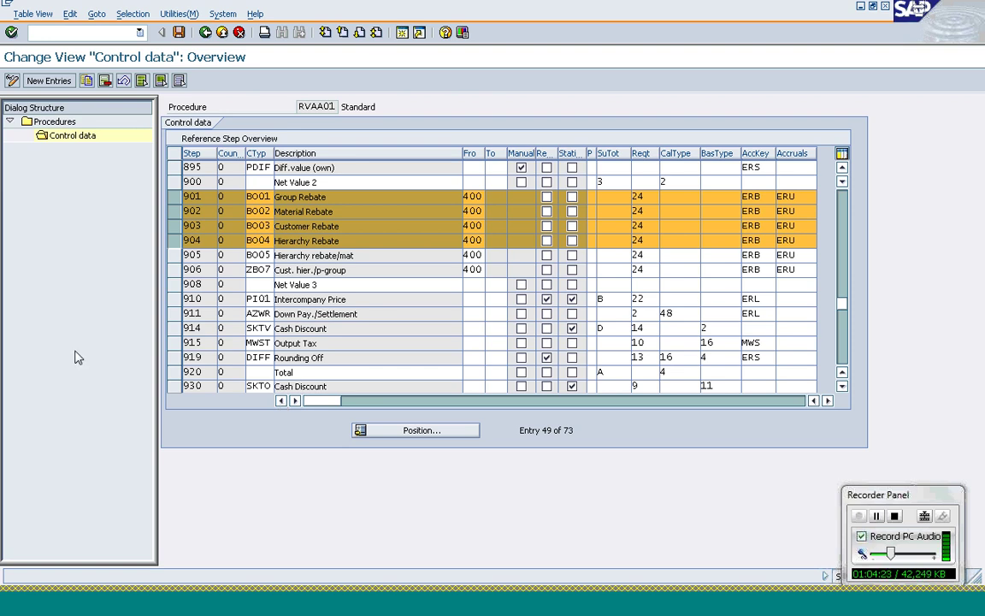
left_click(175, 199)
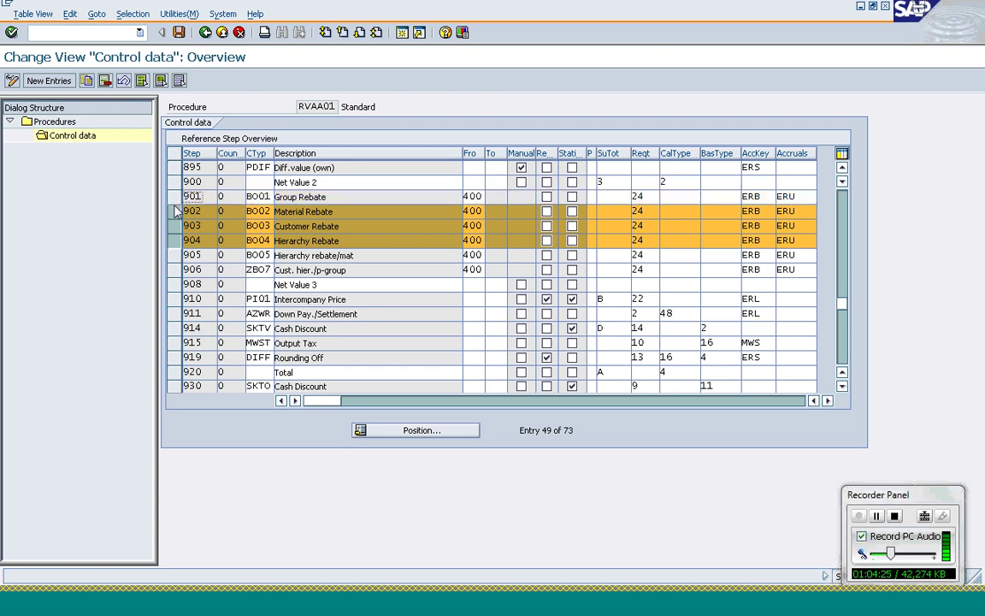
left_click(174, 212)
left_click(174, 227)
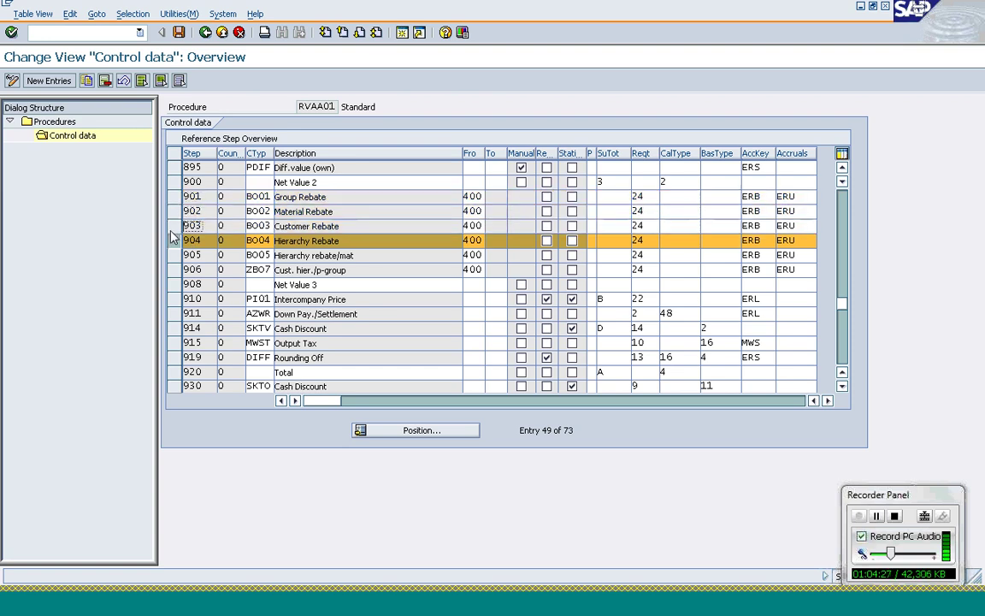
left_click(175, 242)
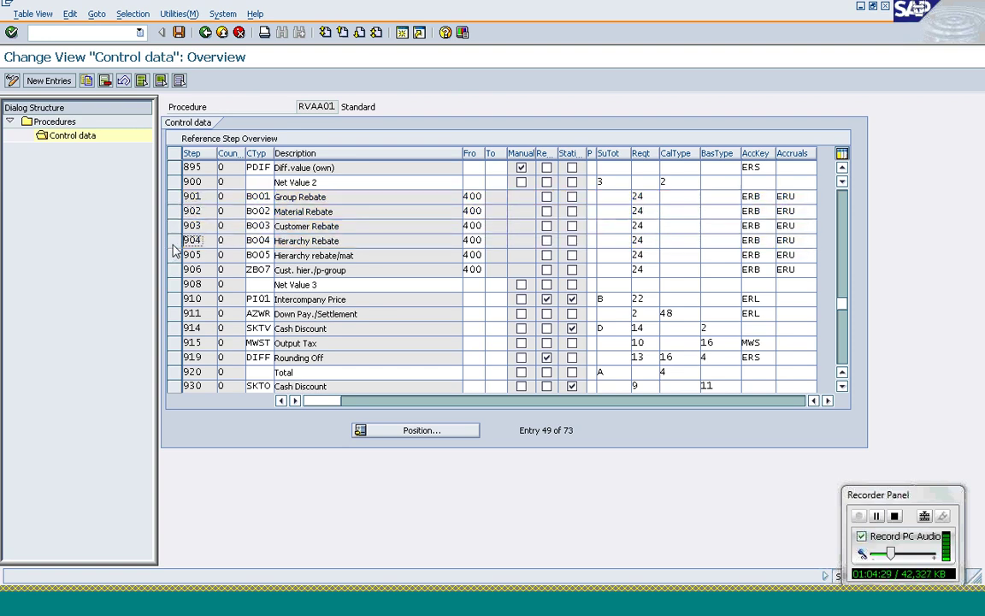
Leave the RVAA01 control data and the procedures overview, and close the pricing activity selection to return to the implementation guide.
left_click(205, 33)
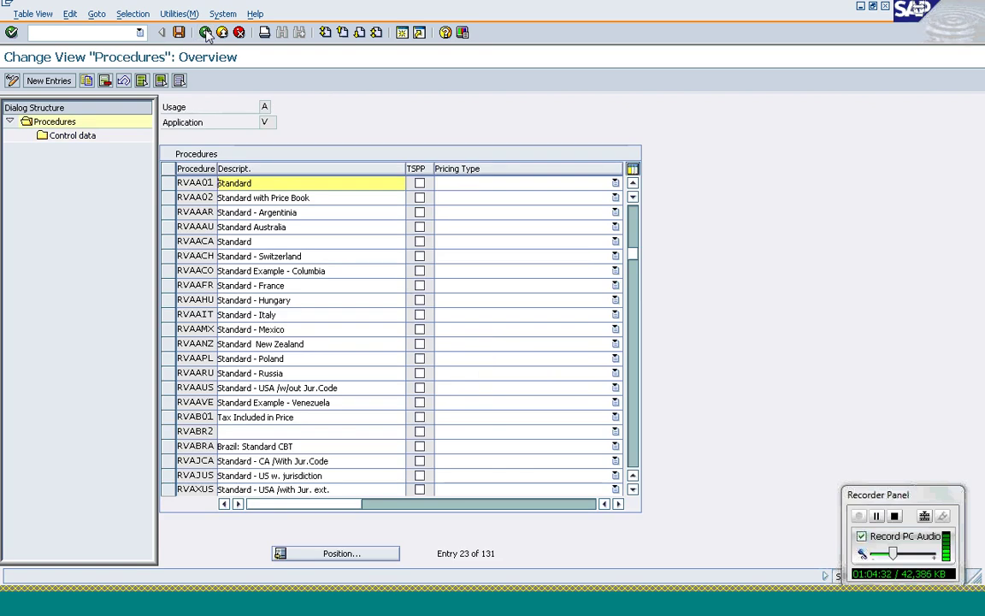
left_click(206, 33)
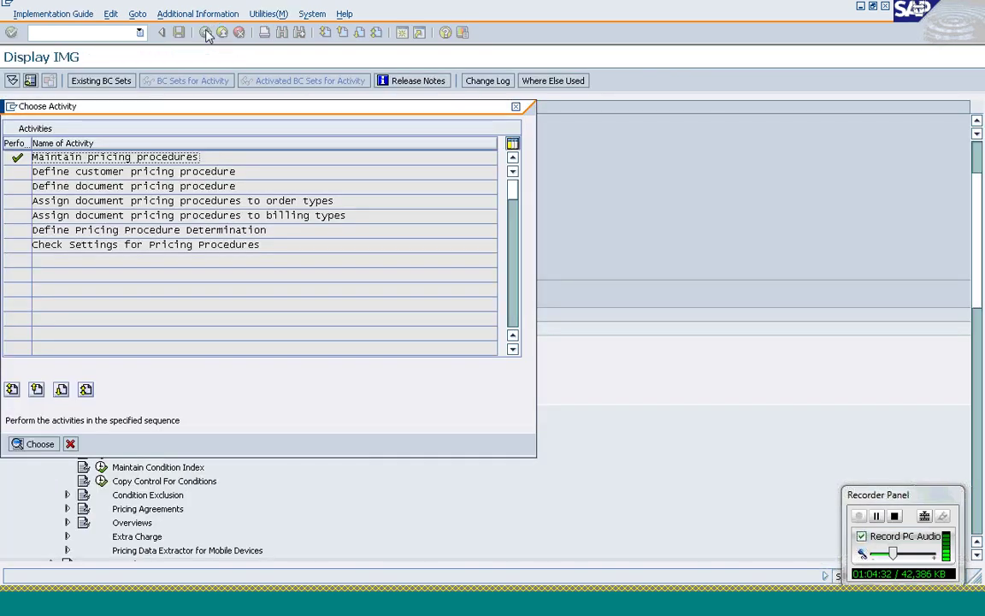
left_click(71, 444)
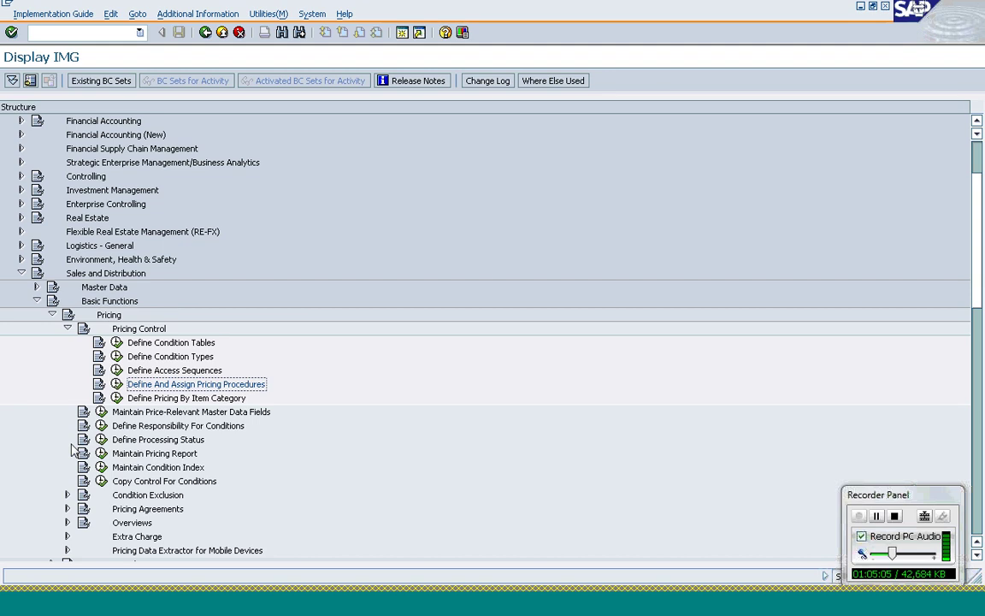
Collapse Pricing Control, check the activities under Condition Exclusion, and collapse the whole Pricing node under Basic Functions.
left_click(68, 330)
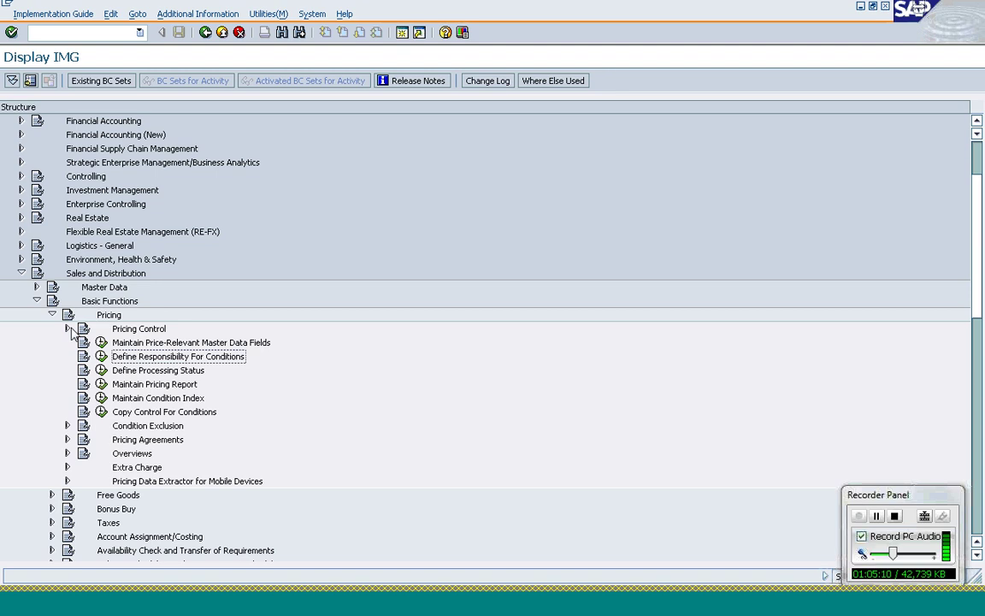
left_click(67, 425)
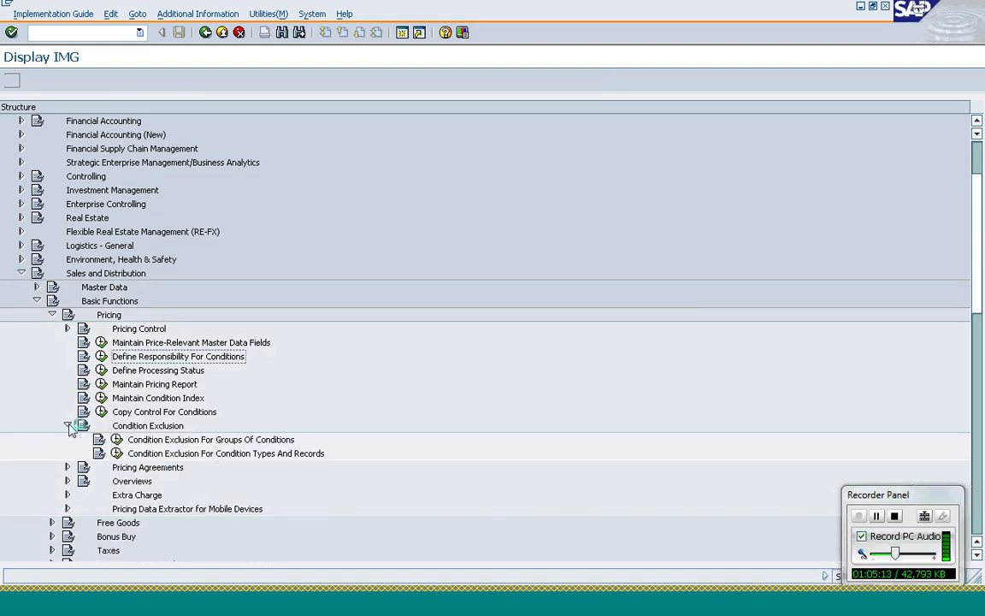
left_click(68, 425)
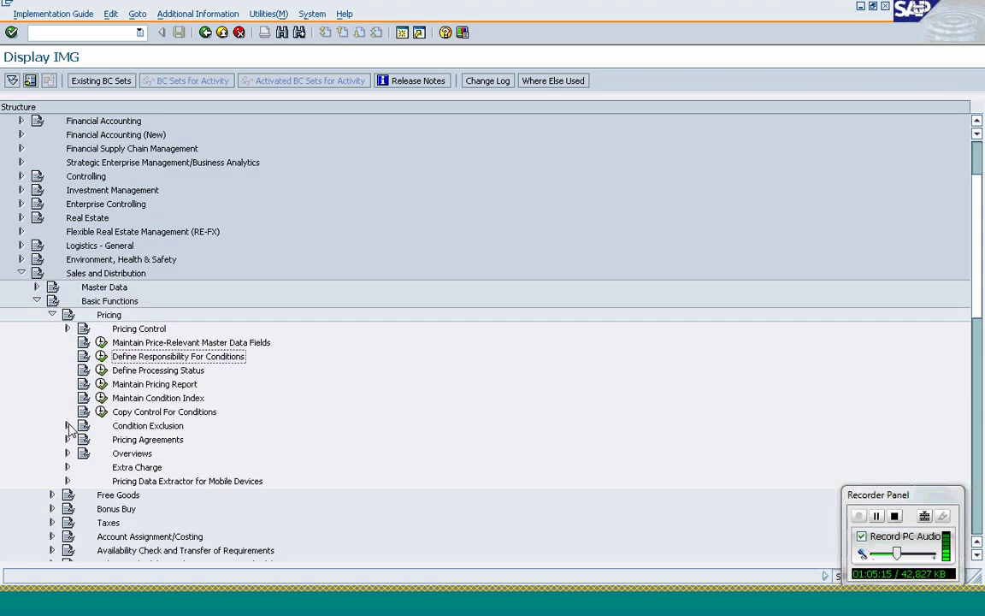
left_click(52, 314)
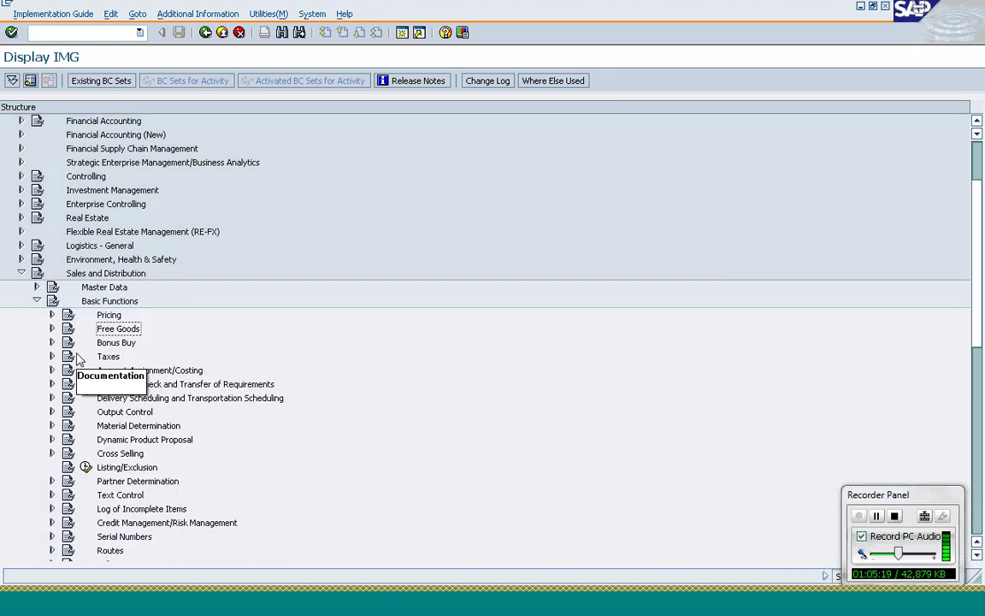